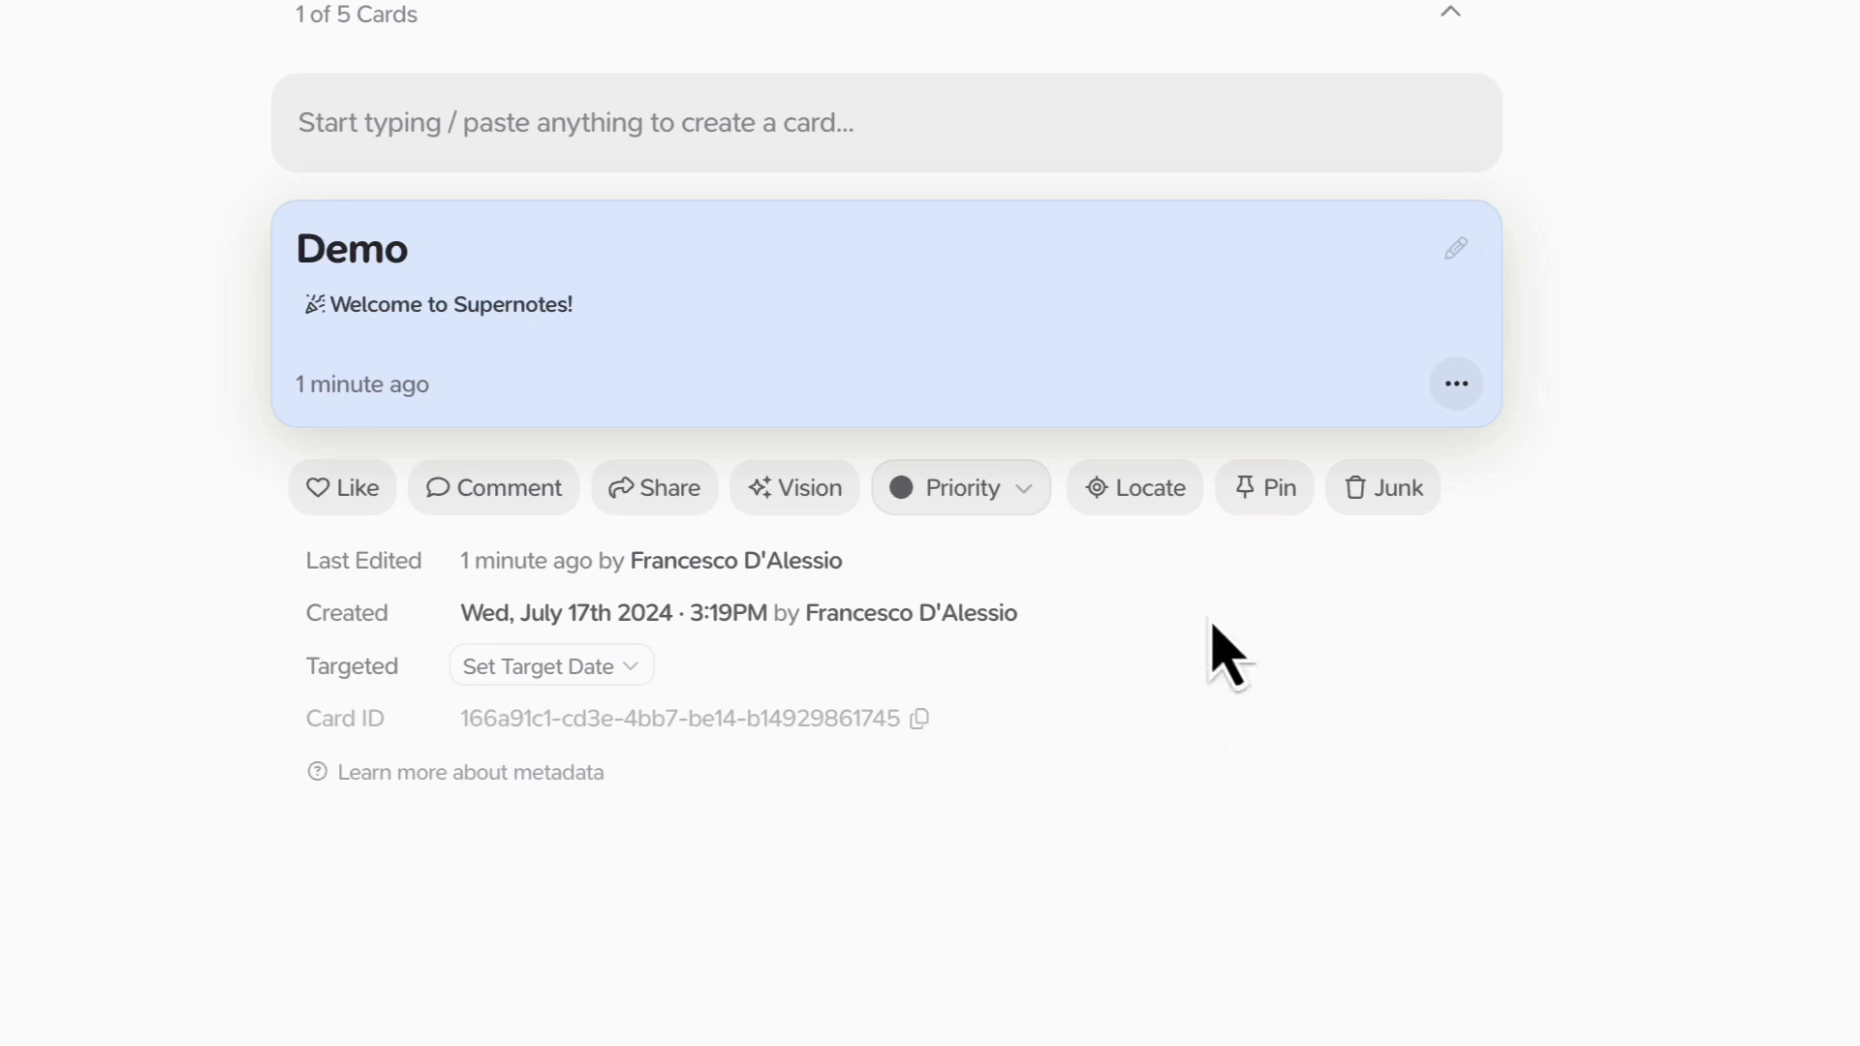
Pin the Demo card and open the list of pinned cards.
click(1265, 488)
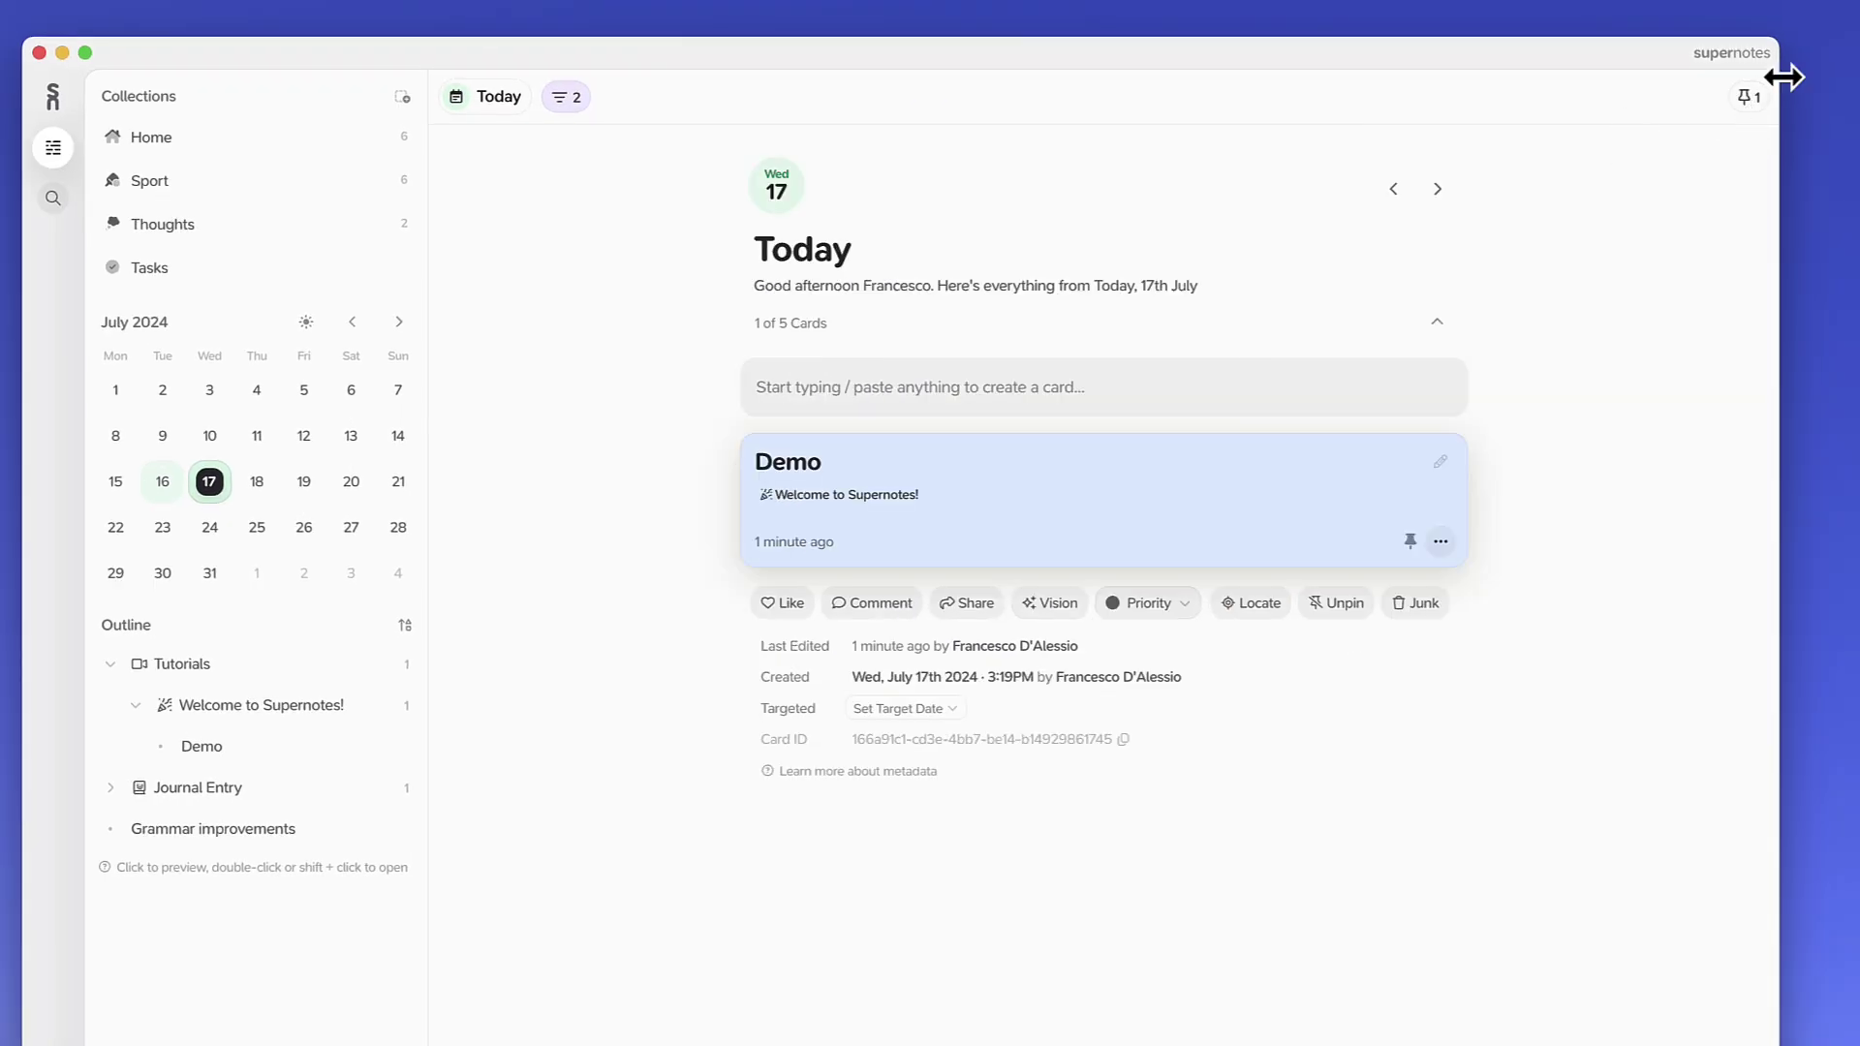
click(1758, 100)
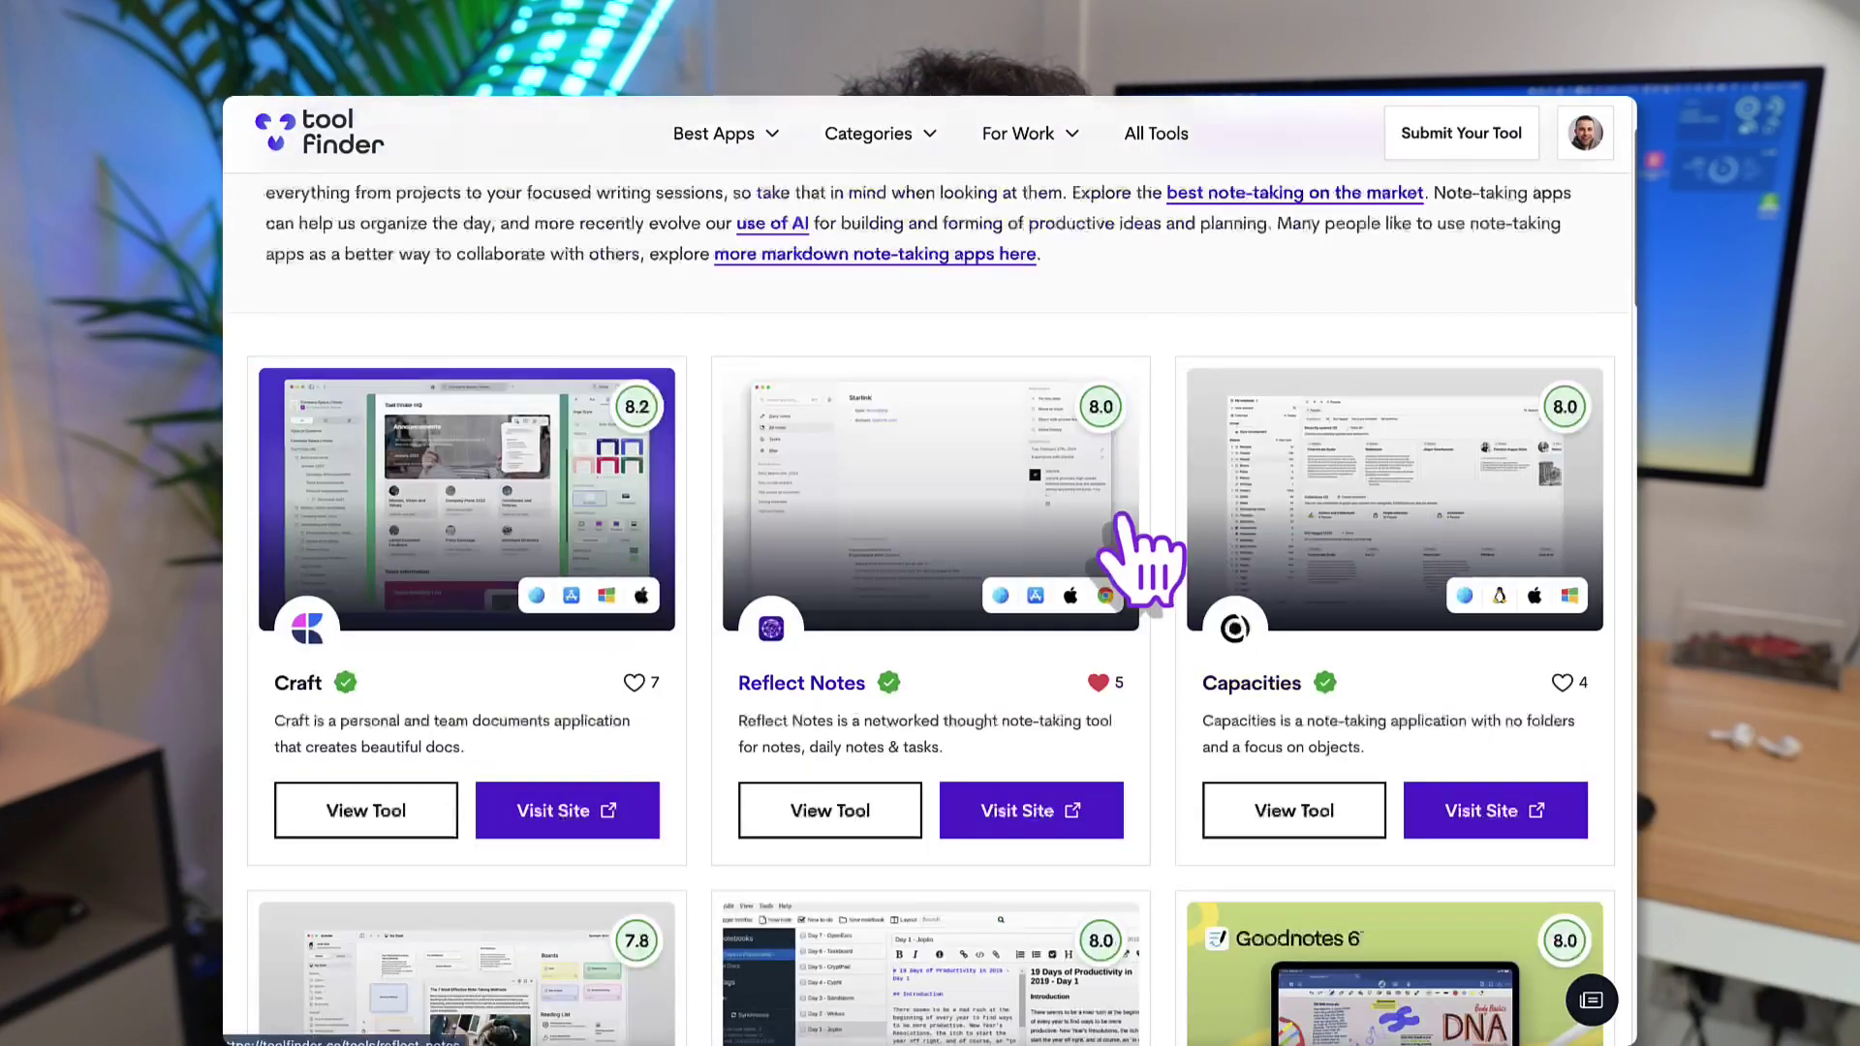
On the Tool Finder website, open the Reflect Notes tool page and look through its review.
click(830, 810)
scroll(984, 780, down, 8)
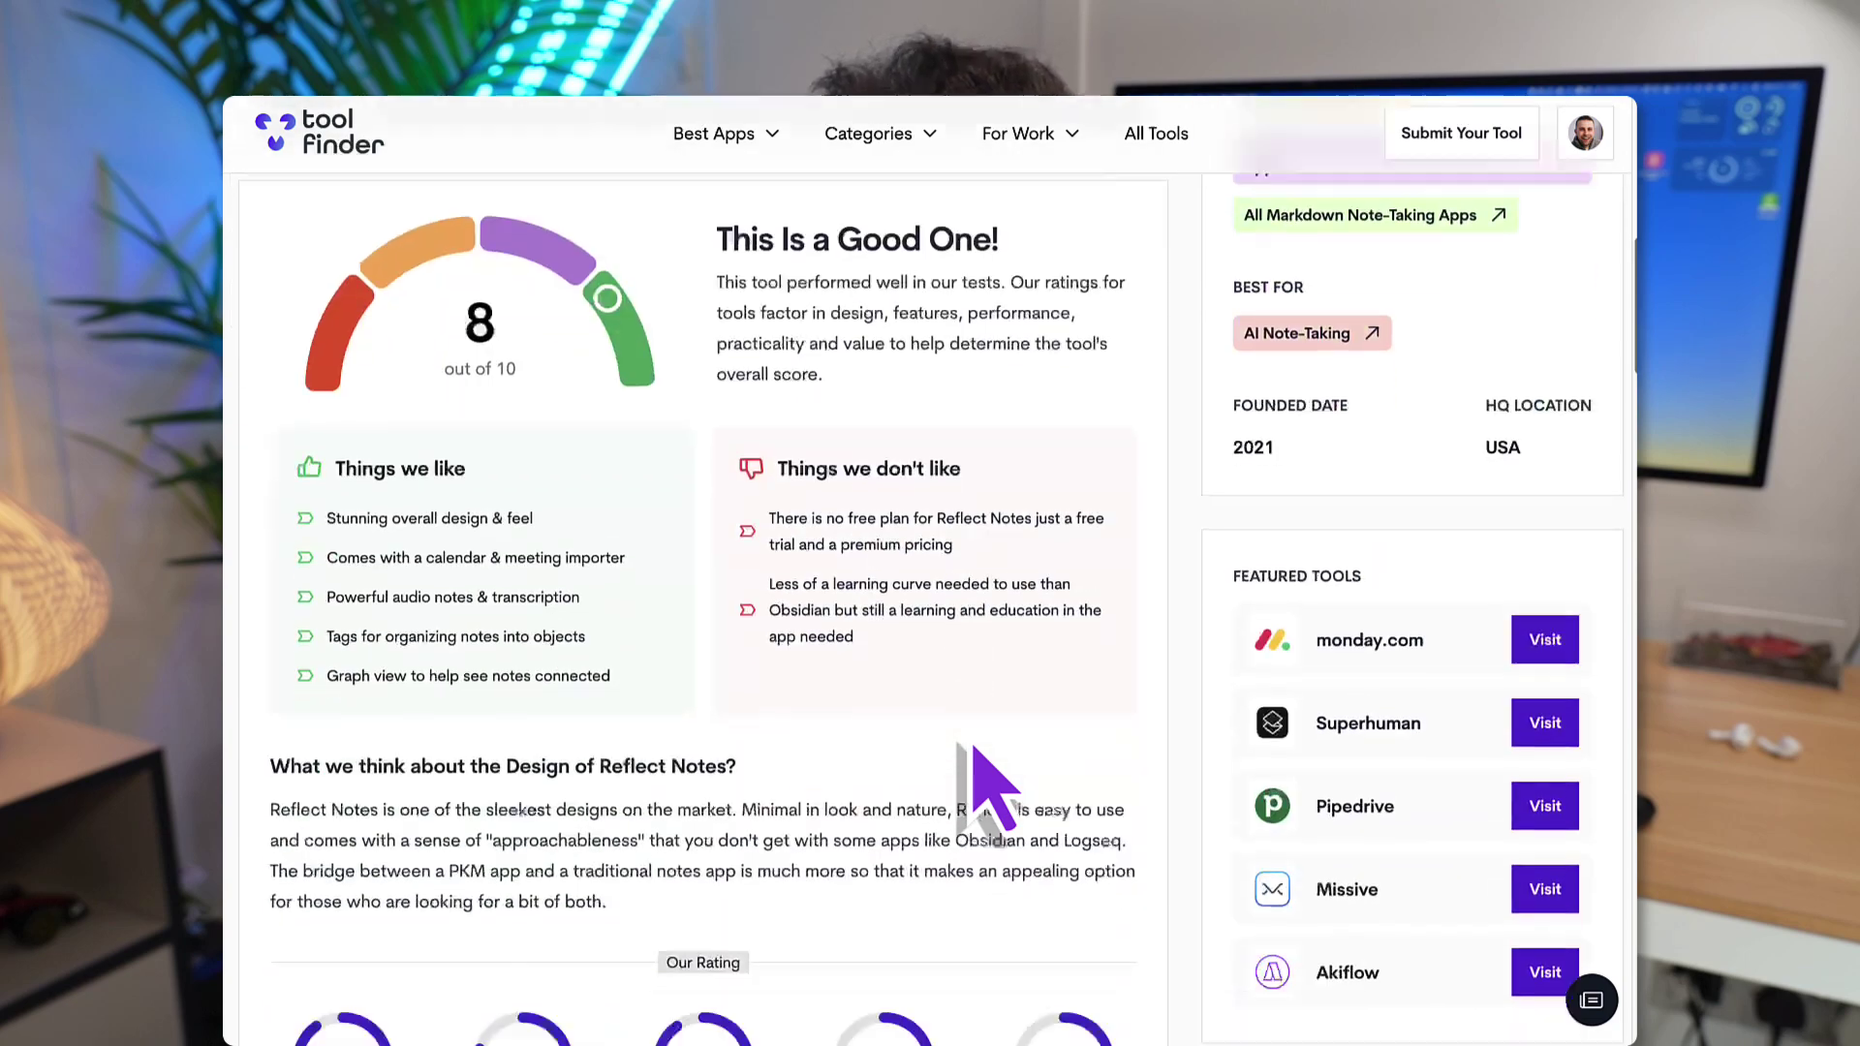
scroll(985, 775, down, 8)
scroll(1008, 656, up, 13)
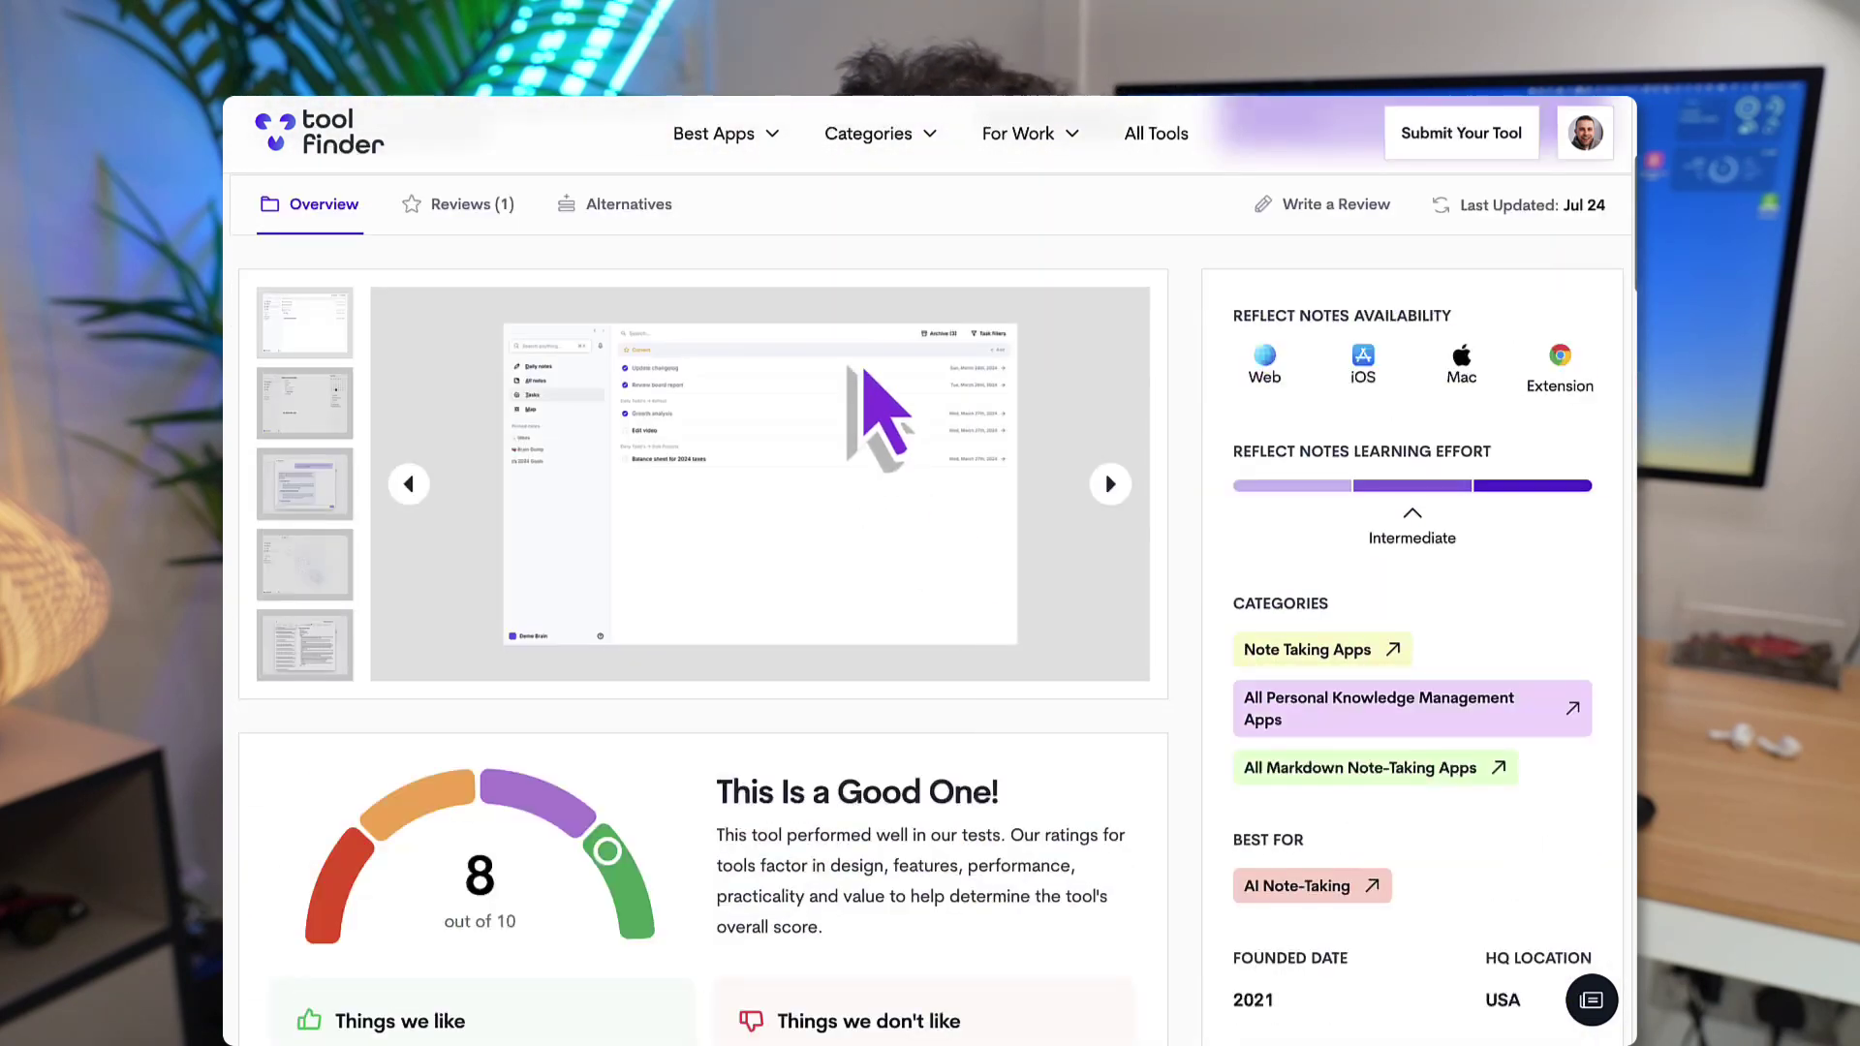
Open the best project management apps guide and browse its top 10 picks.
mouse_move(755, 137)
click(736, 215)
scroll(385, 475, down, 5)
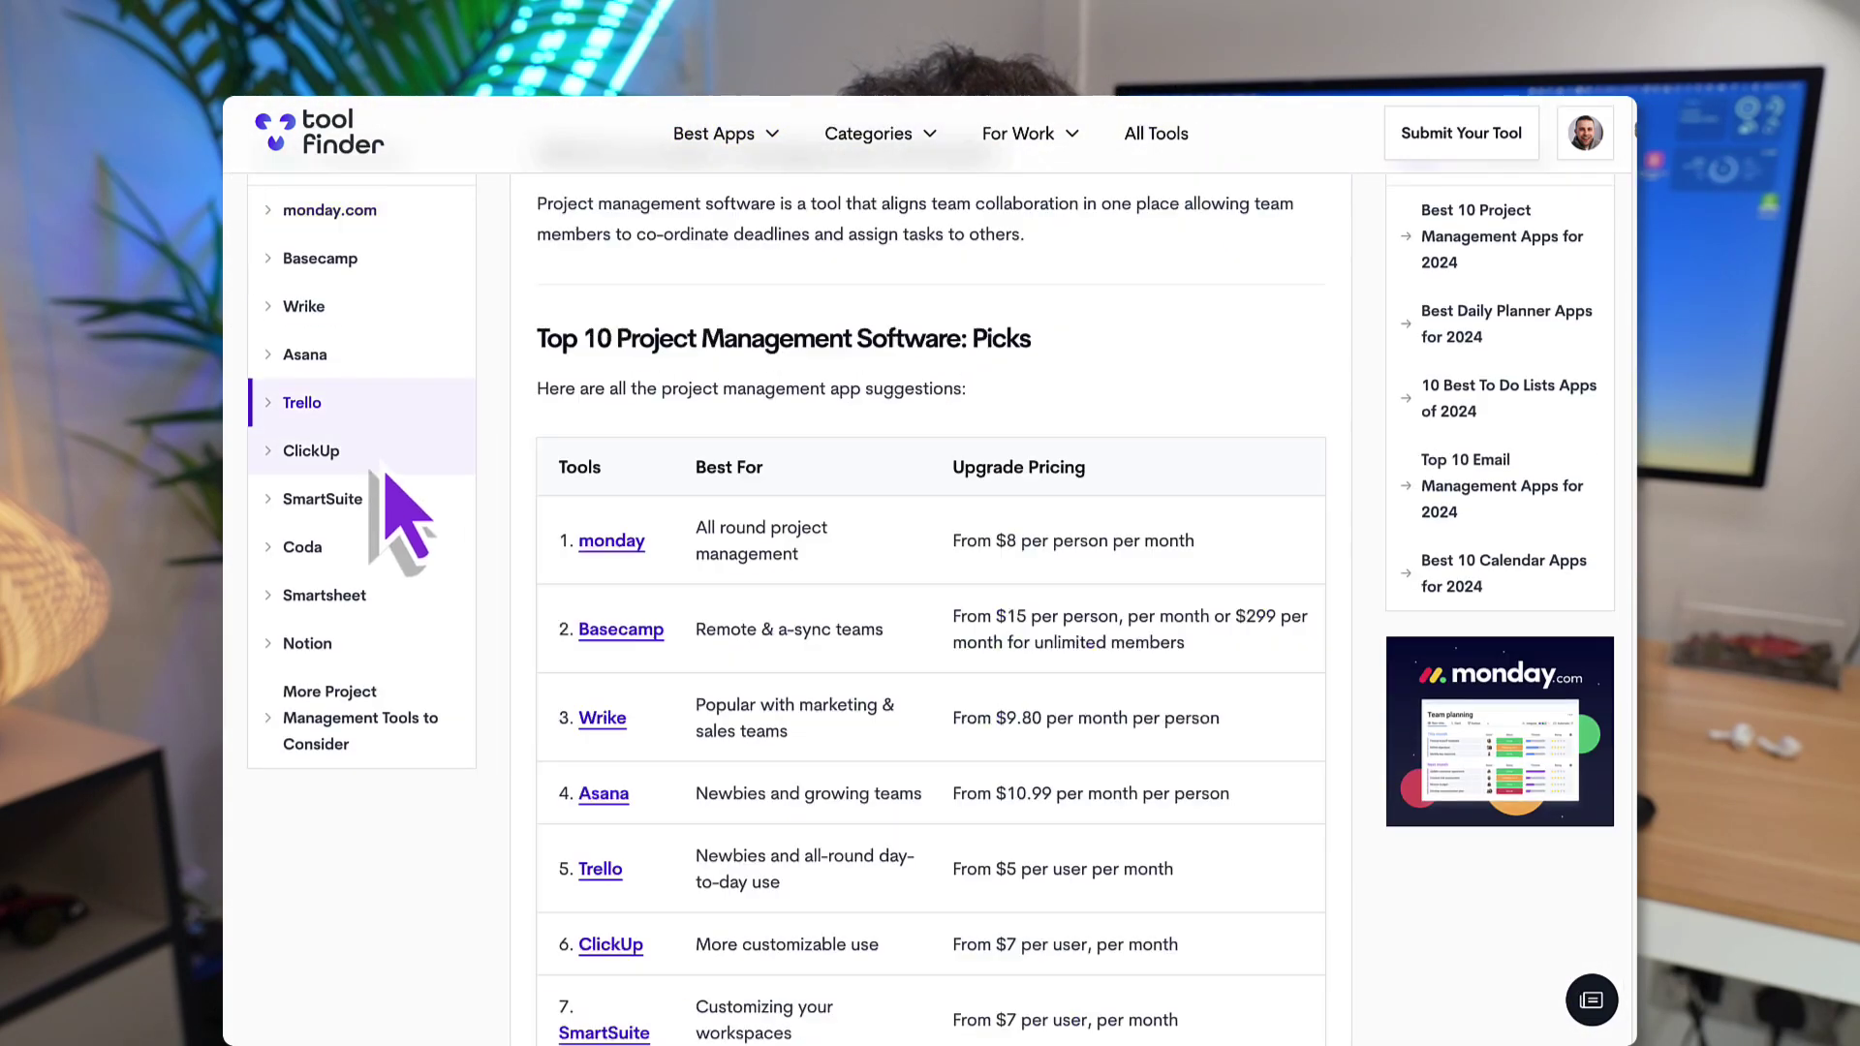
scroll(1486, 428, down, 20)
scroll(1328, 416, up, 12)
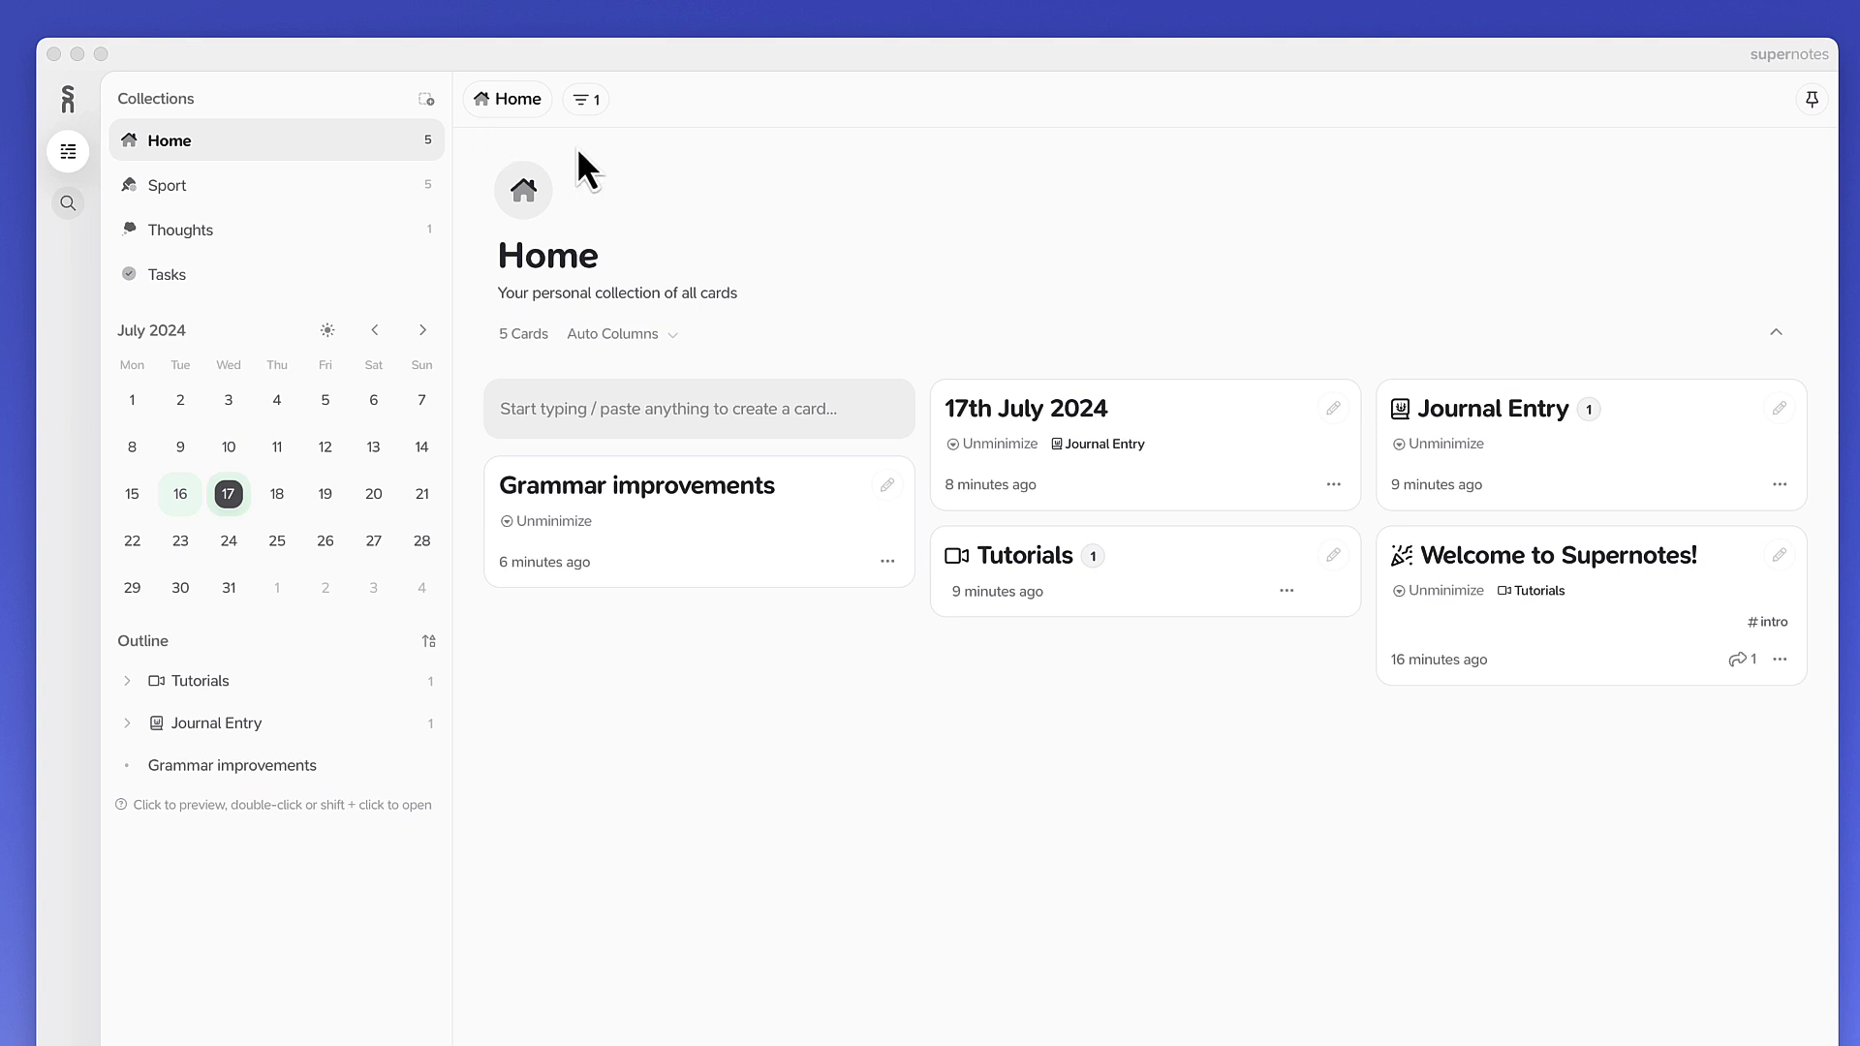
In Supernotes, show the Home collection's cards at Standard size in the List view.
click(511, 107)
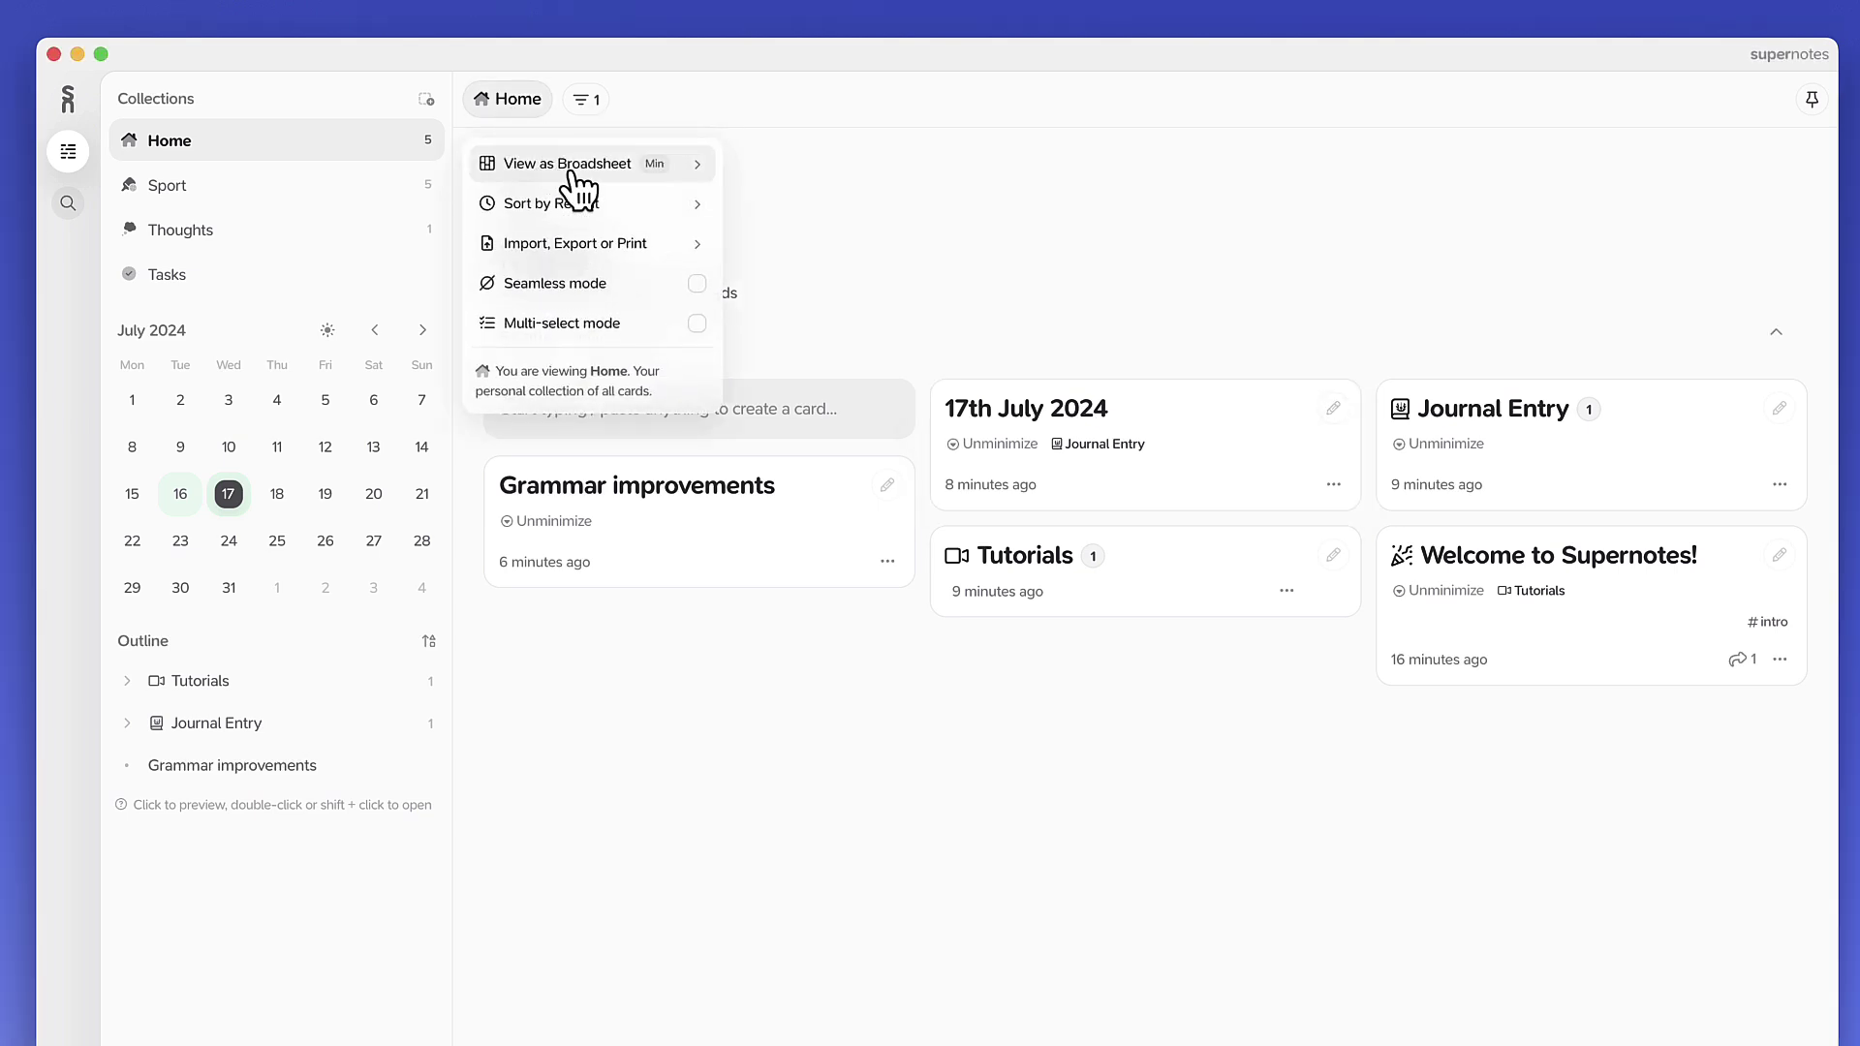
mouse_move(573, 184)
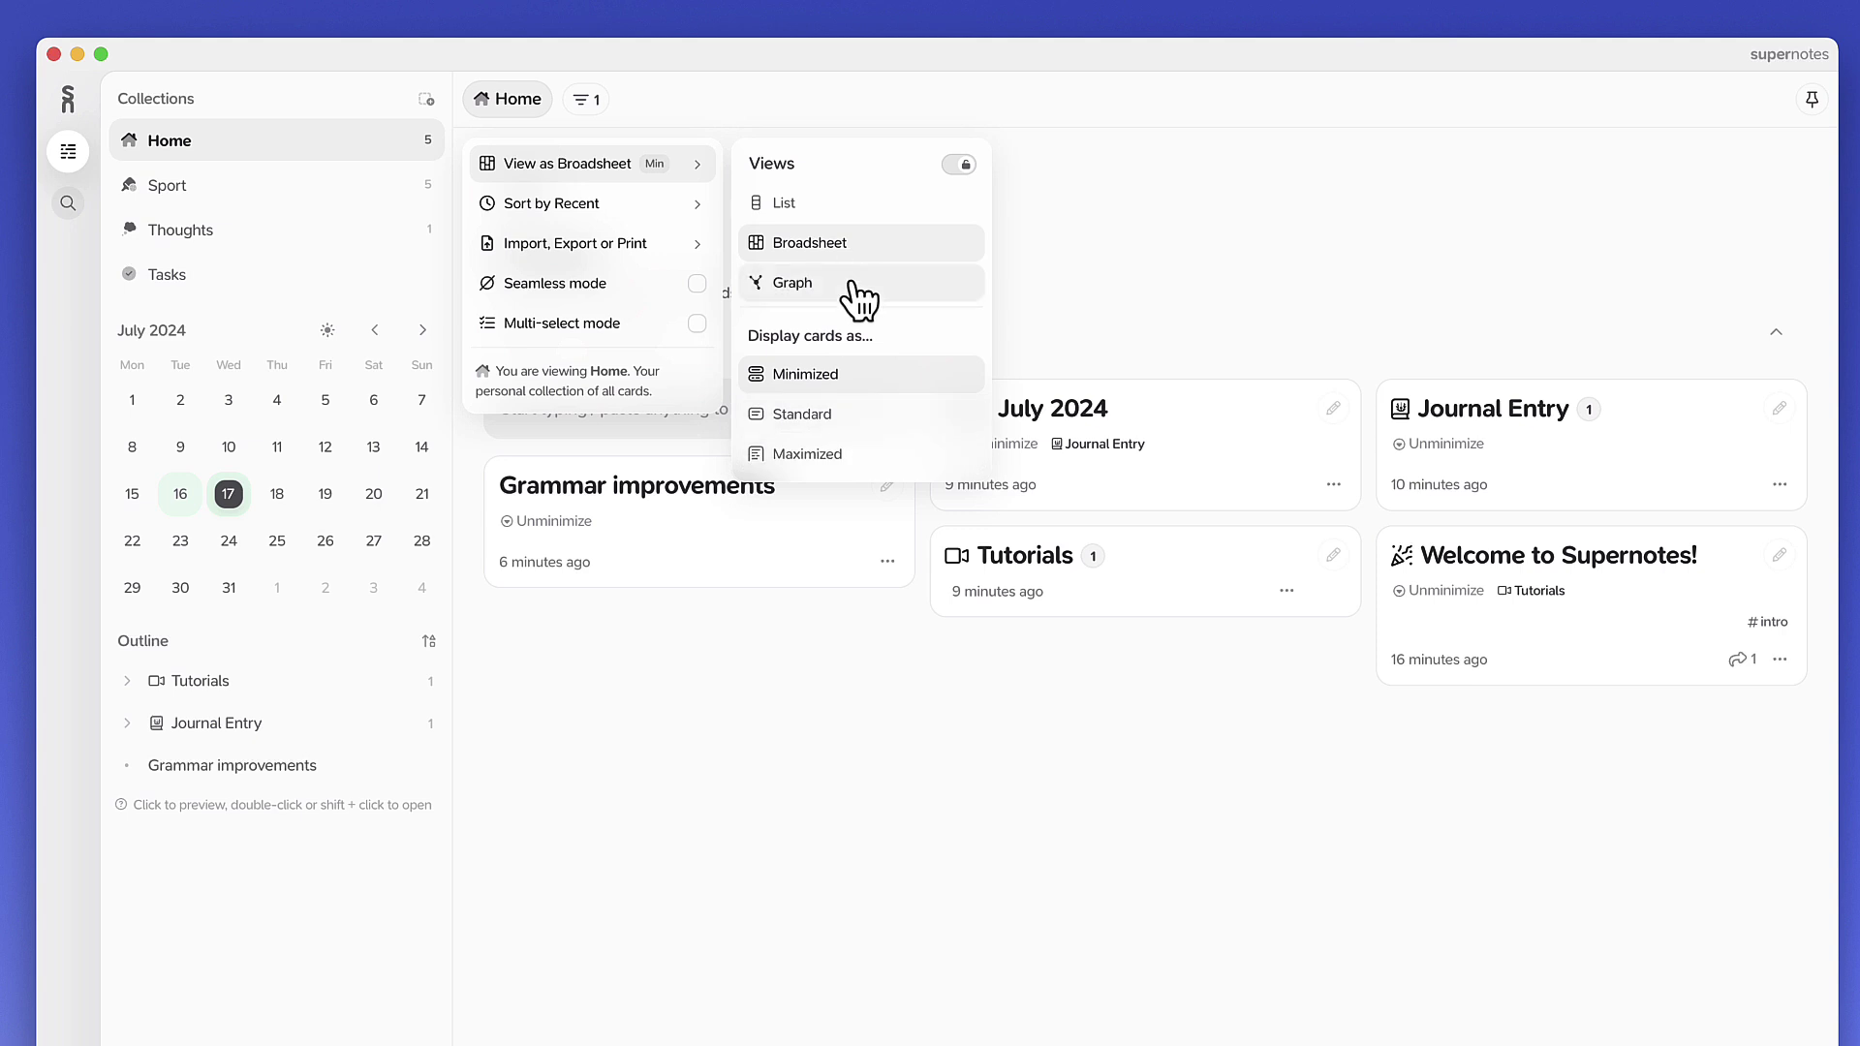
click(865, 415)
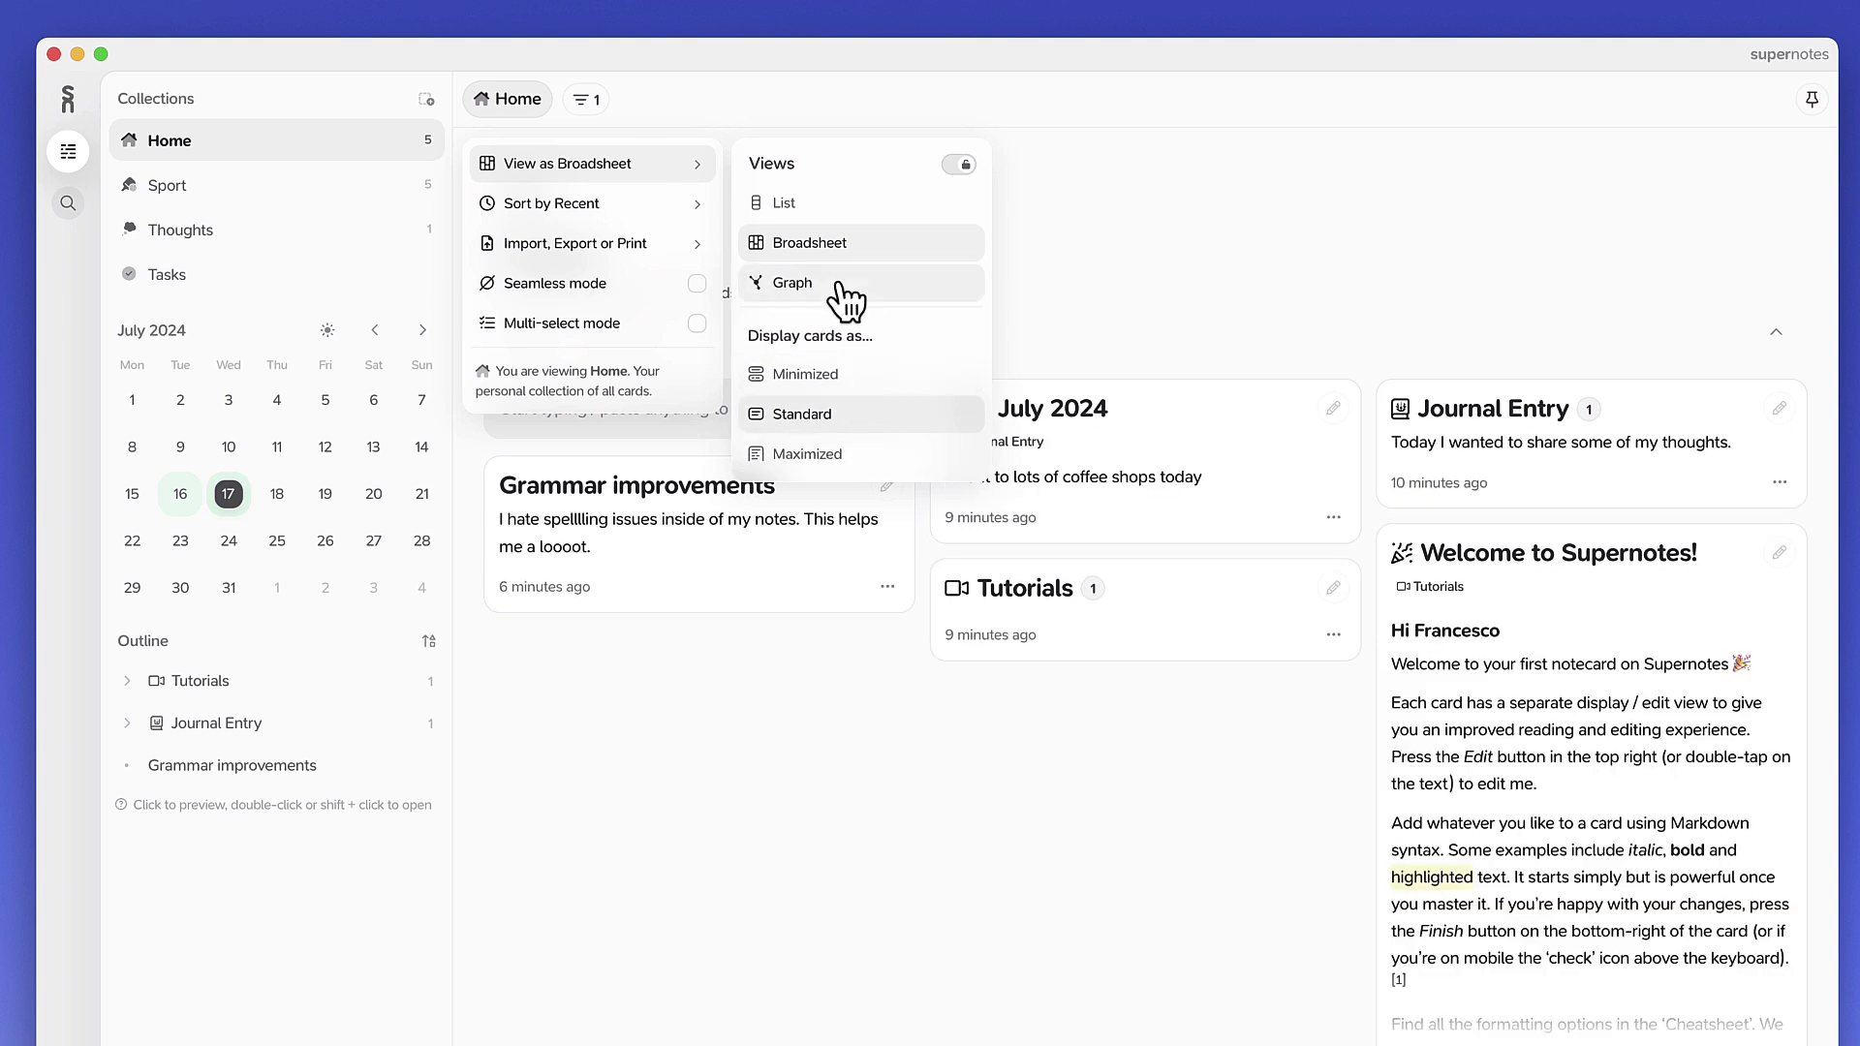
click(860, 205)
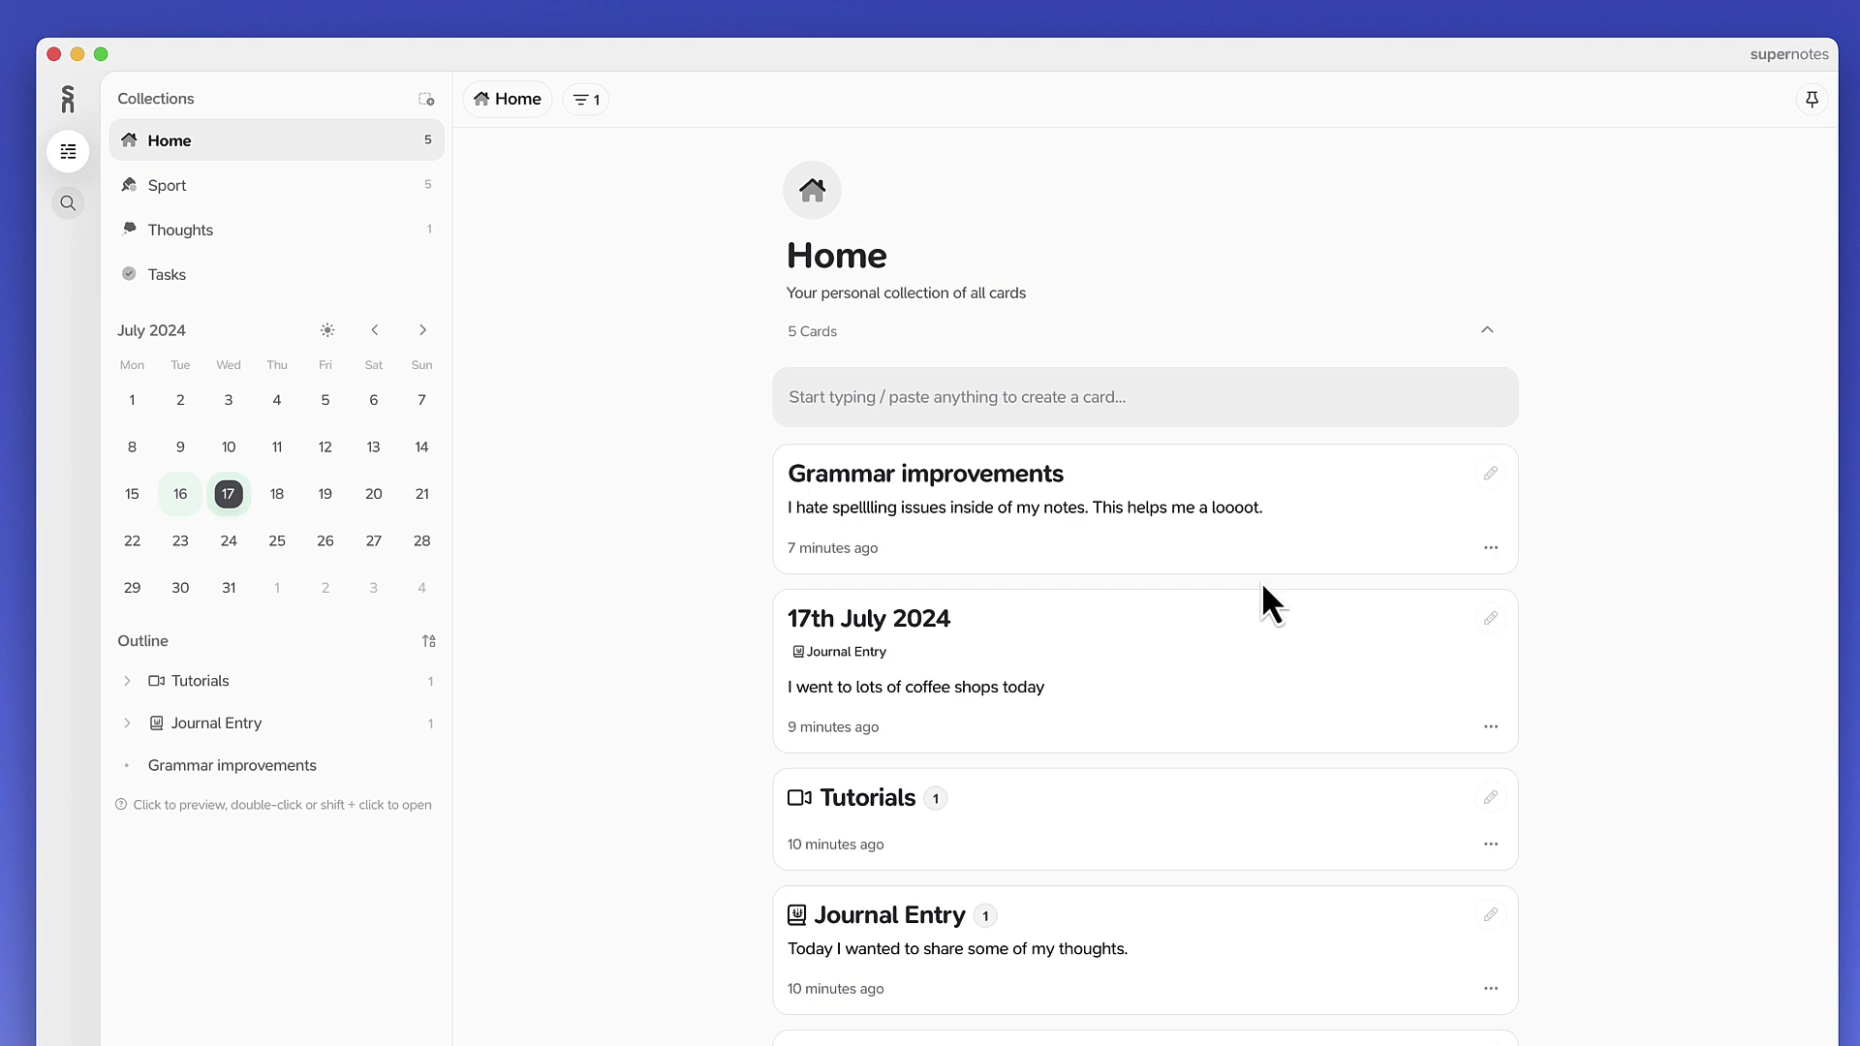
Create a card titled "Demo" in the Home collection, colour it blue and save it.
click(1077, 397)
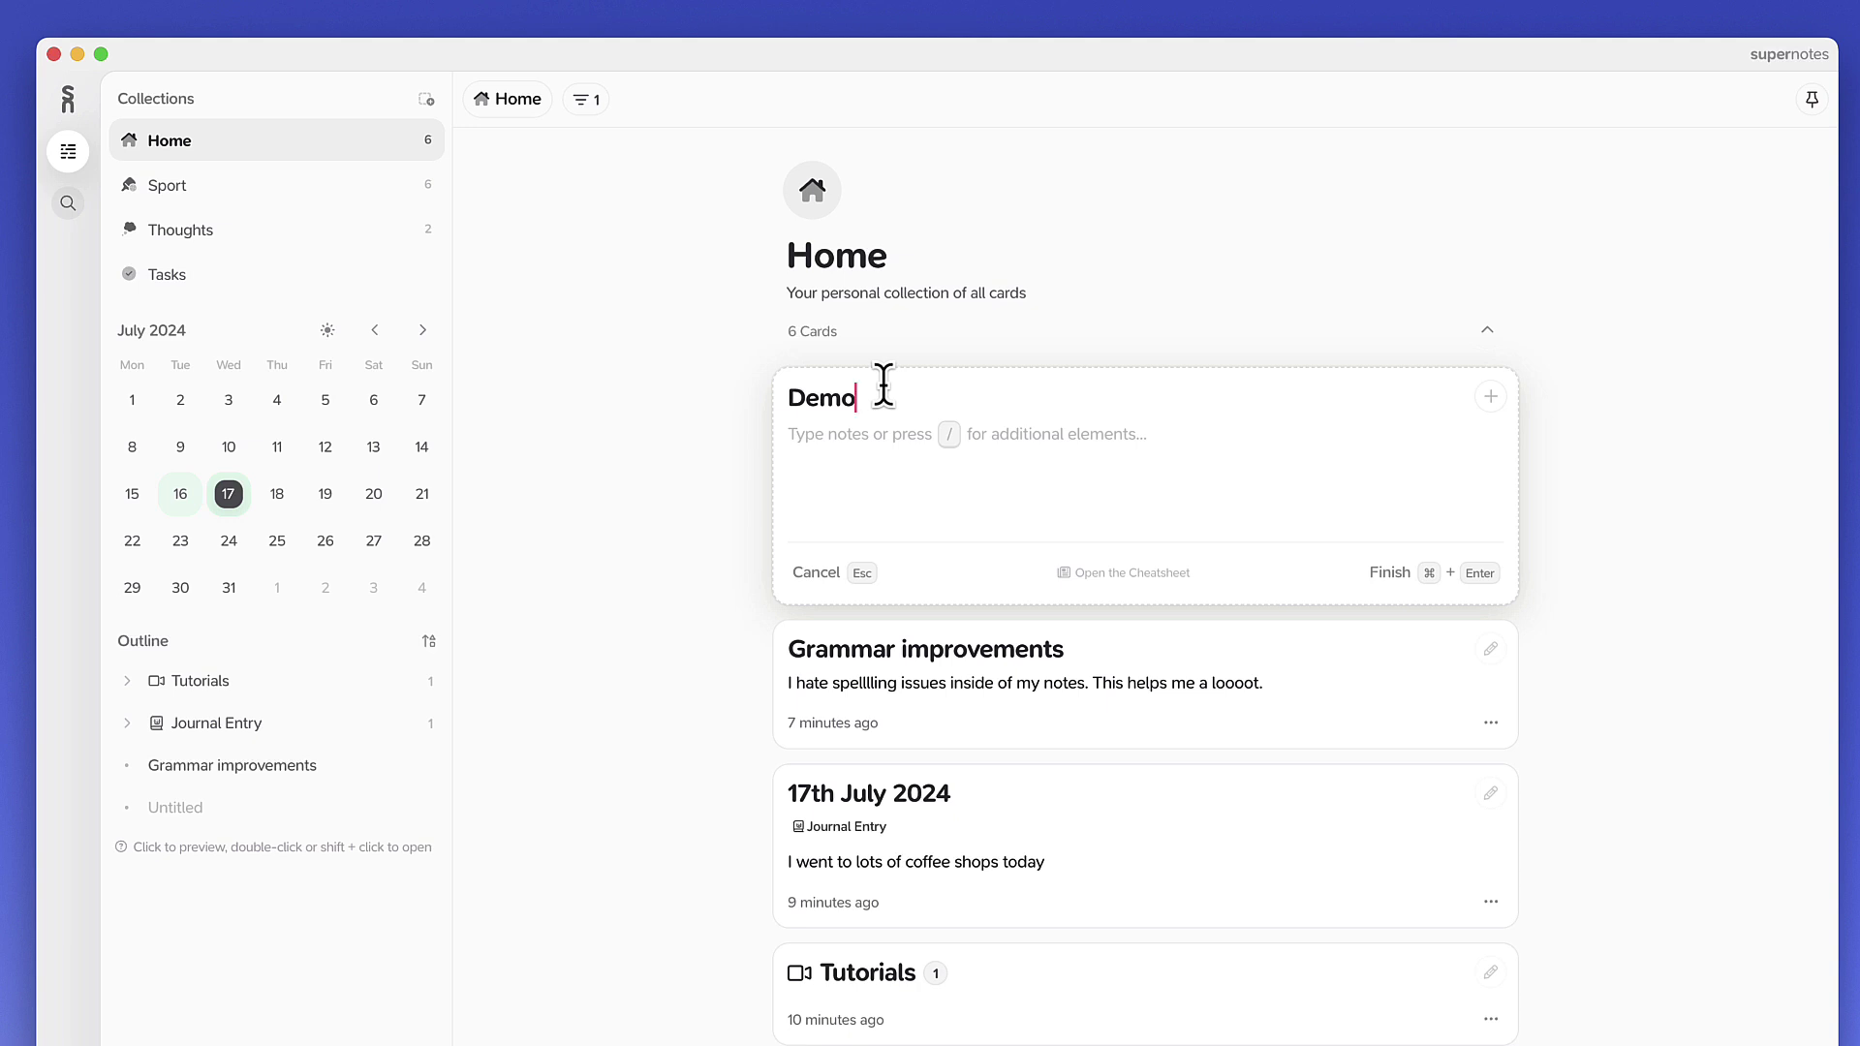
key(slash)
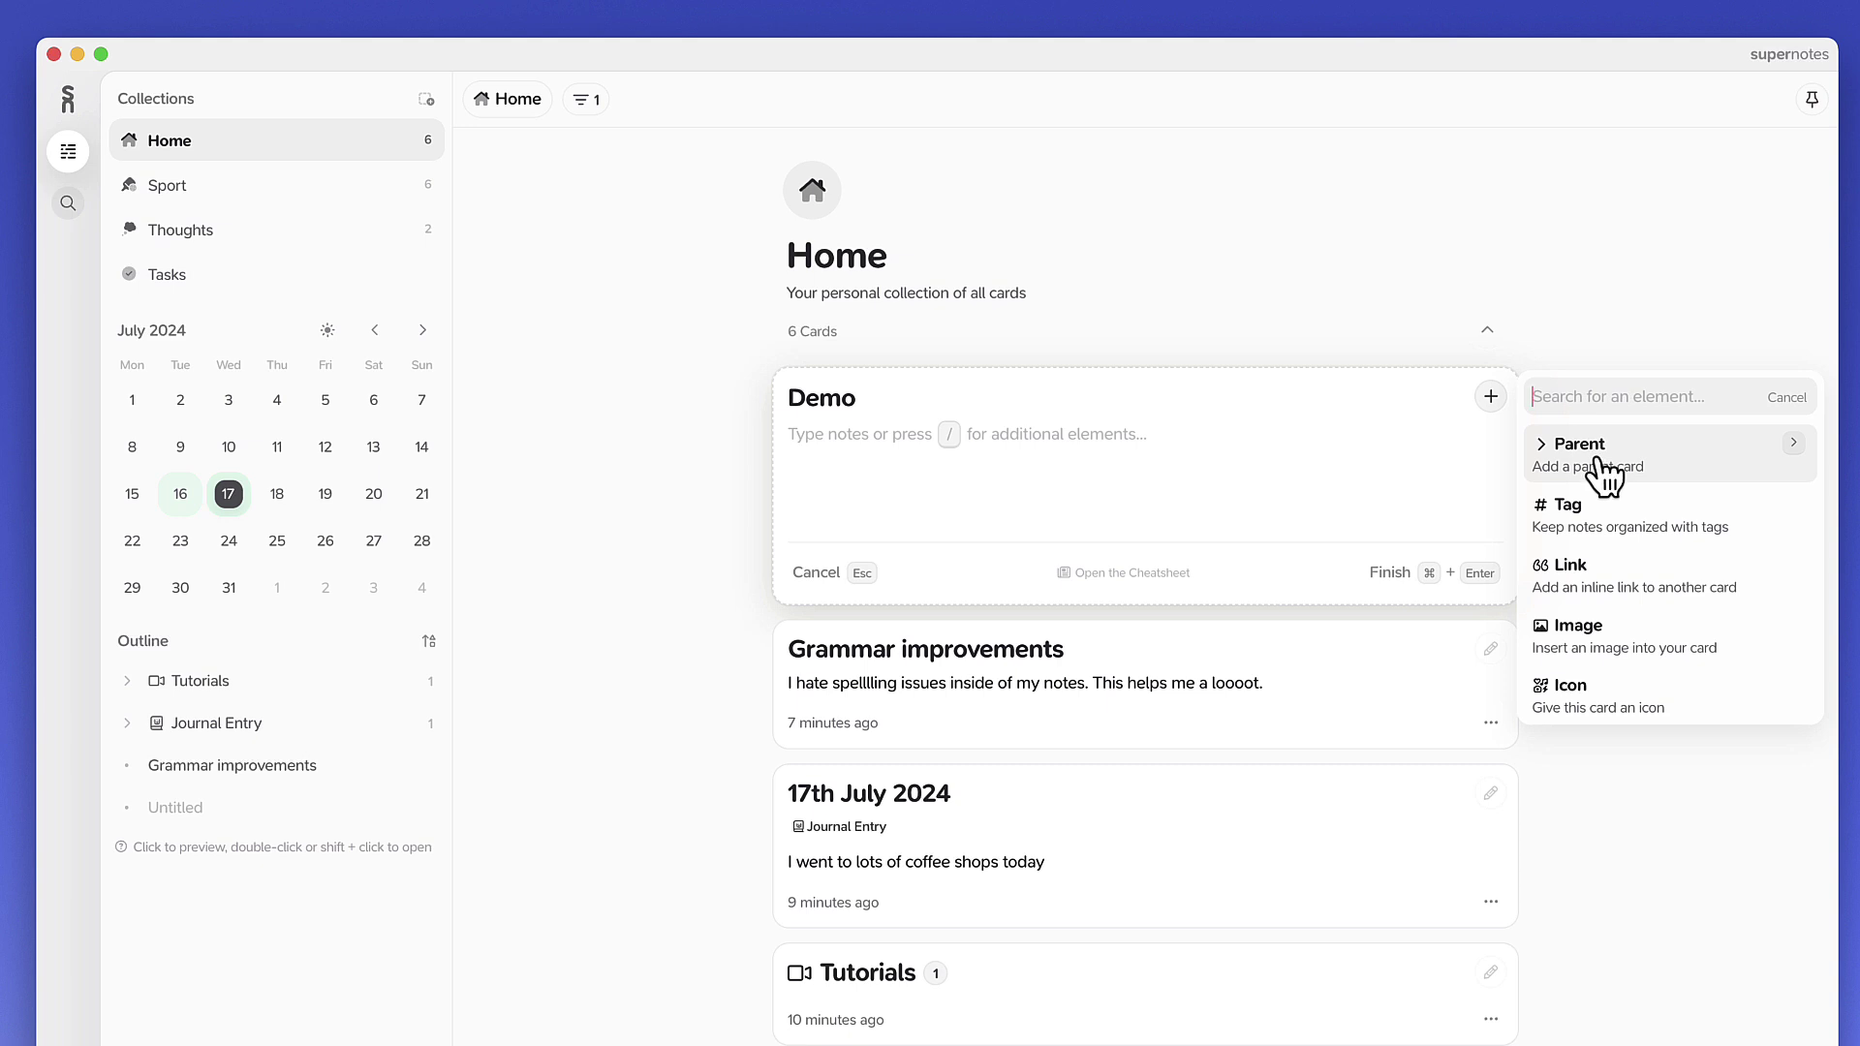
scroll(1616, 531, down, 1)
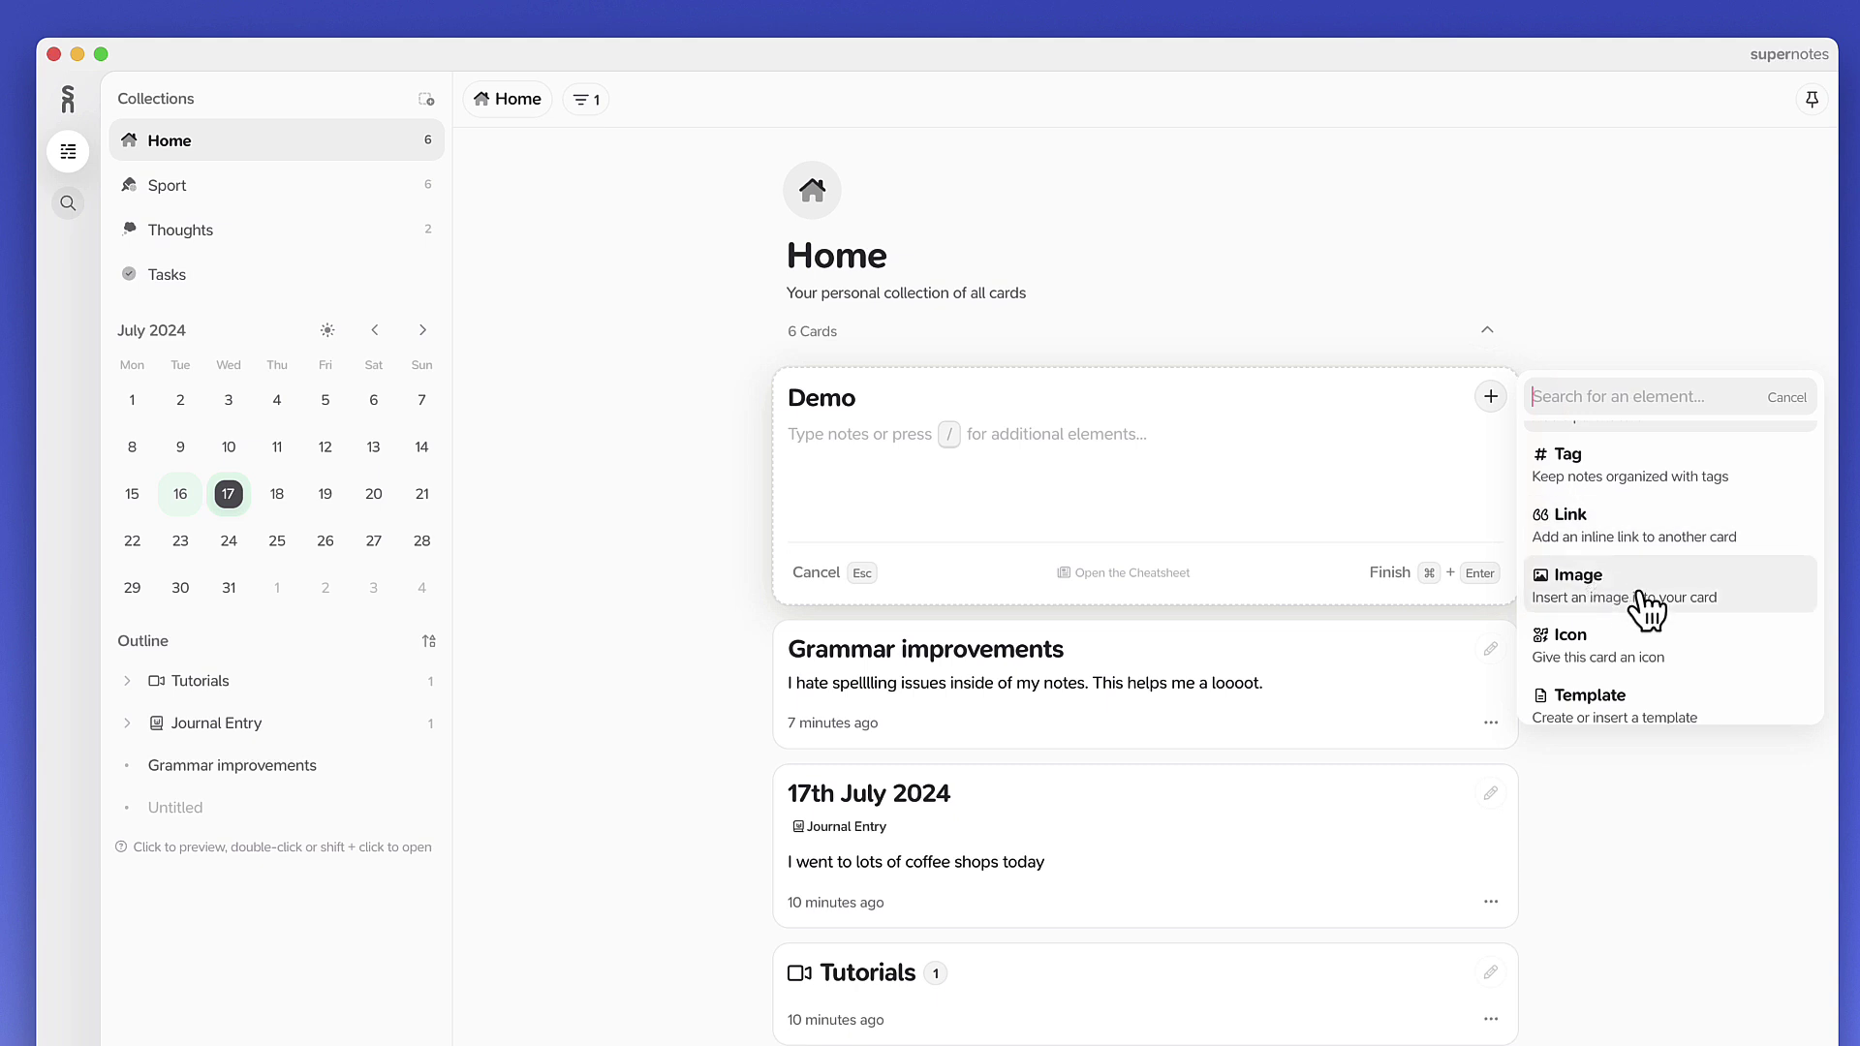
scroll(1644, 606, down, 3)
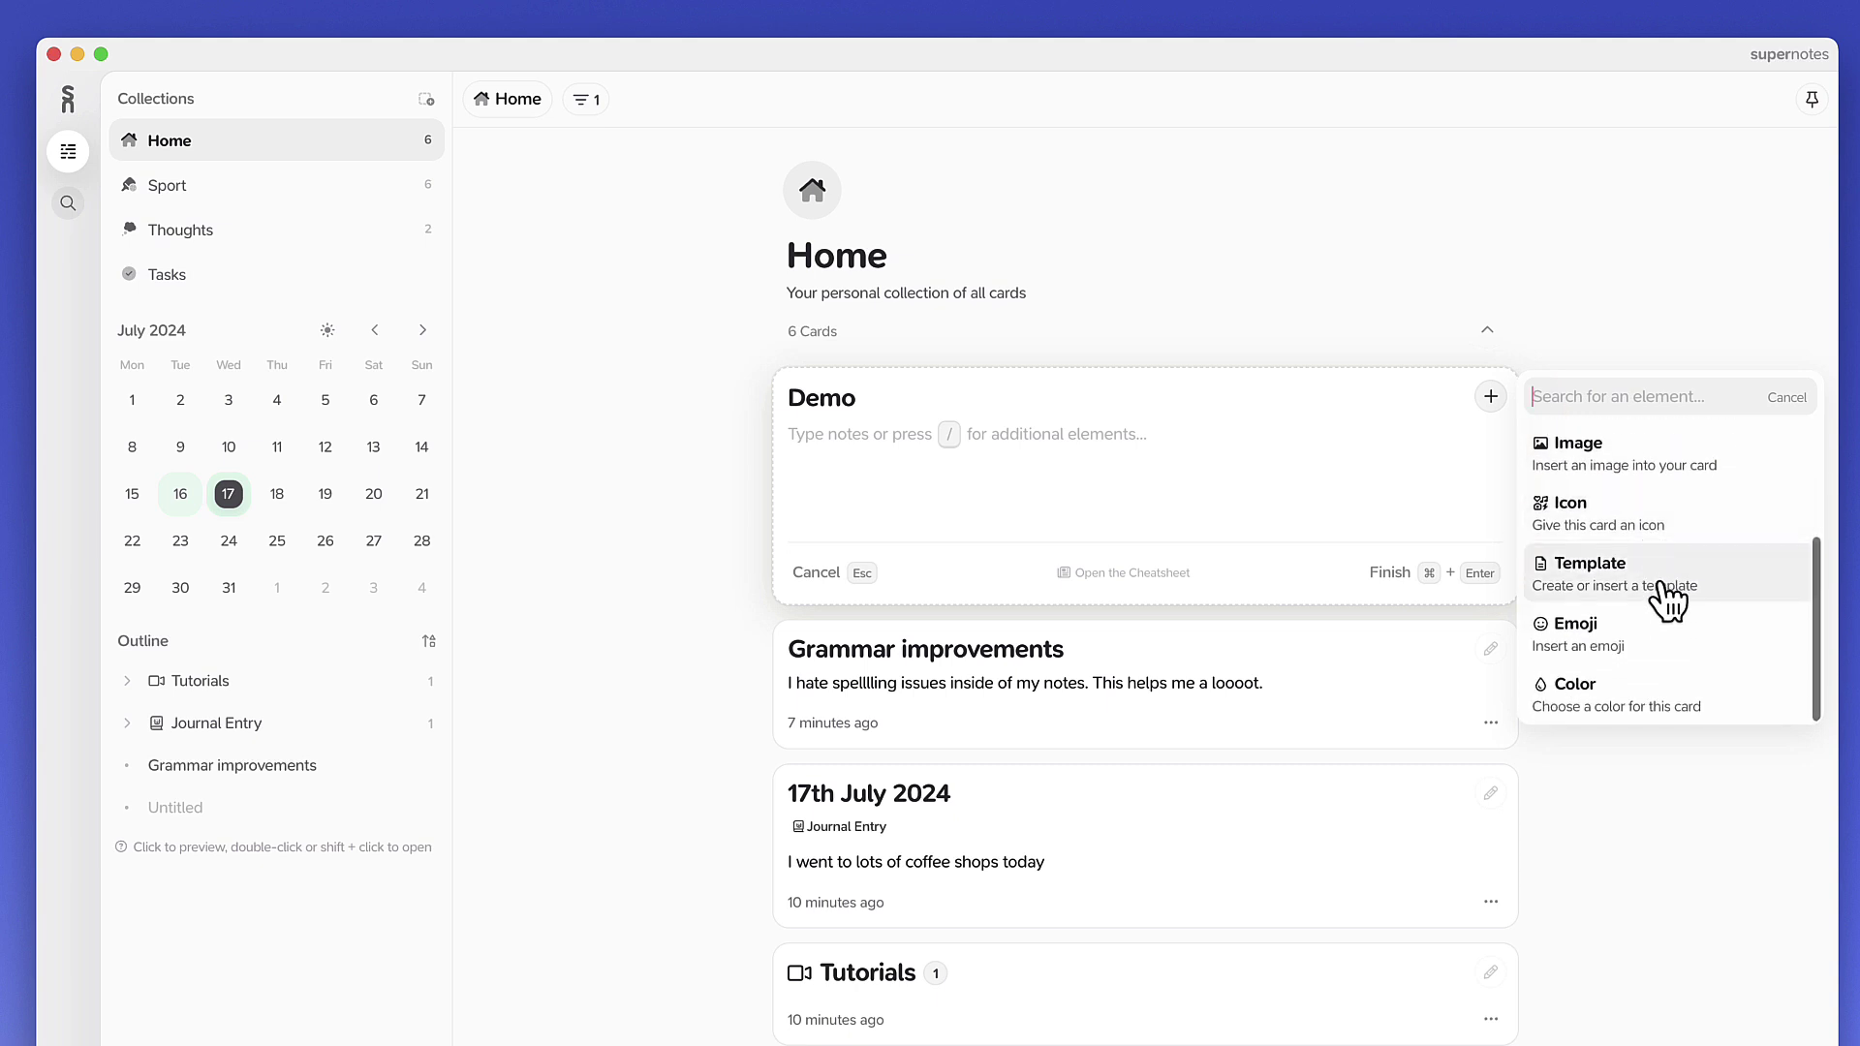
click(1657, 697)
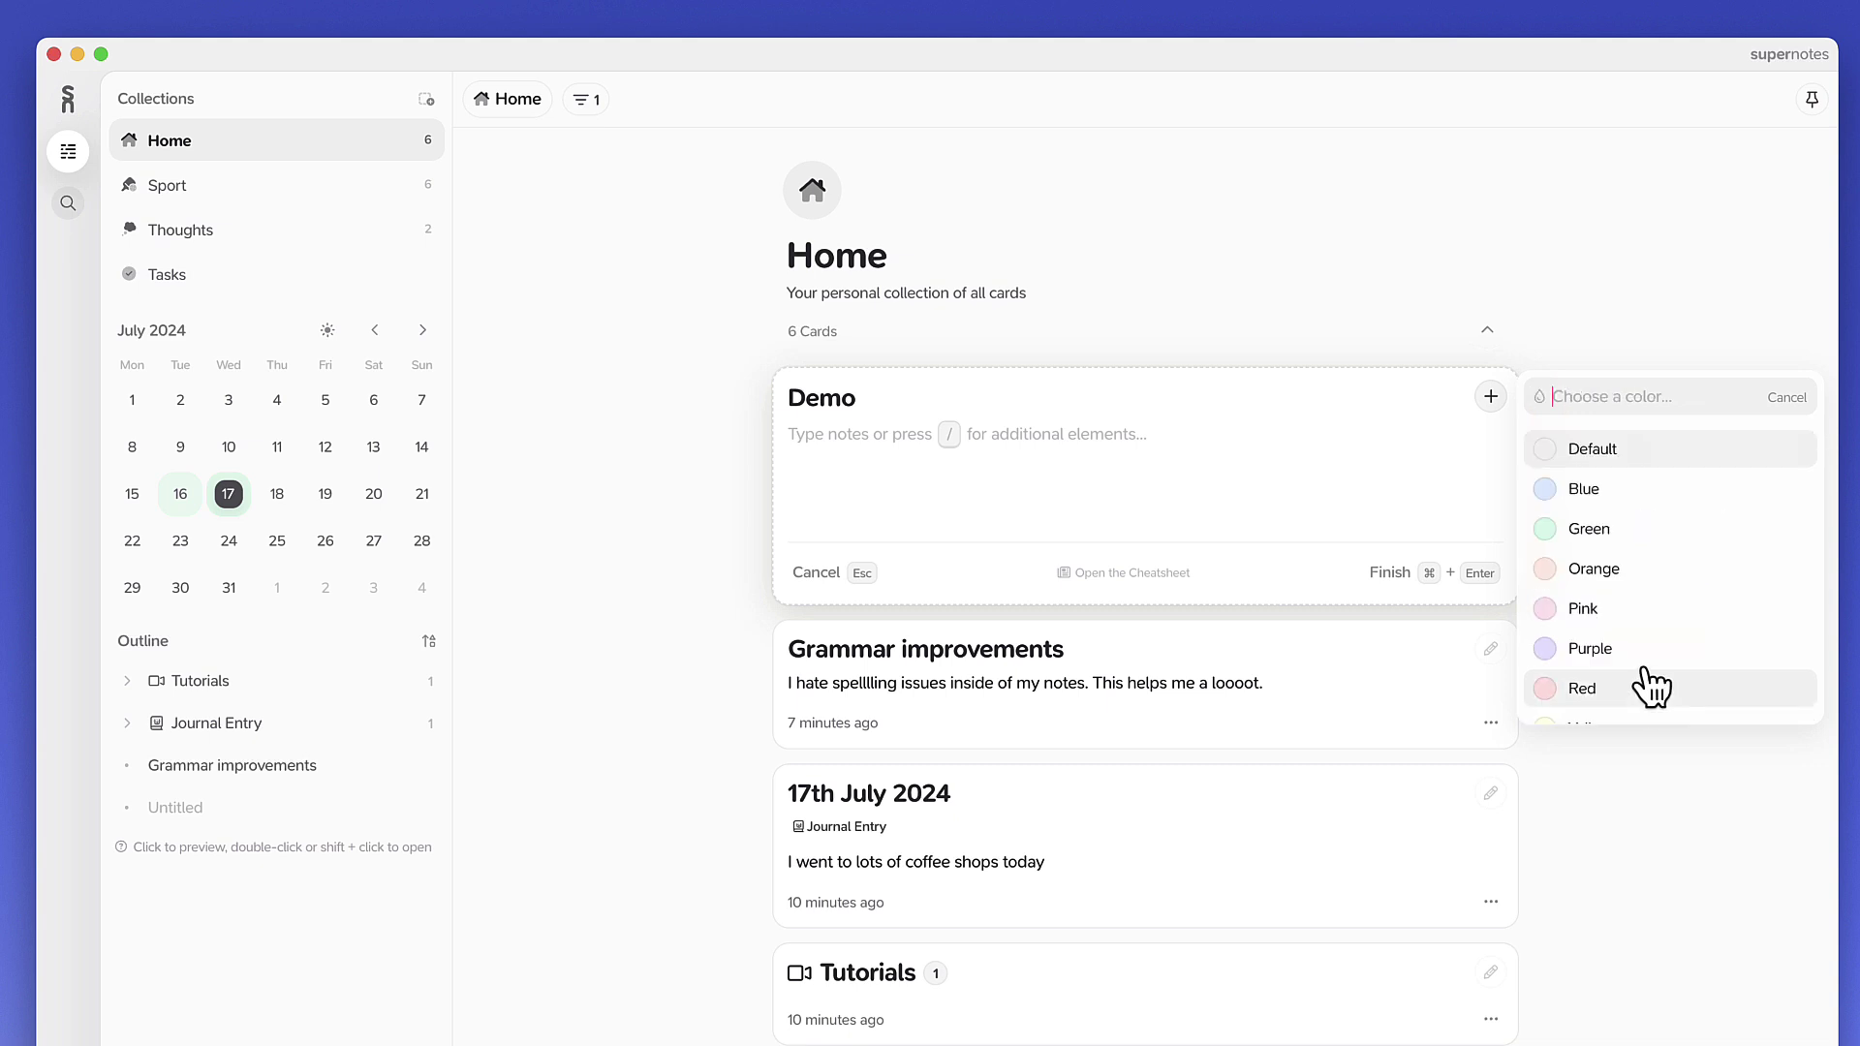
click(1618, 498)
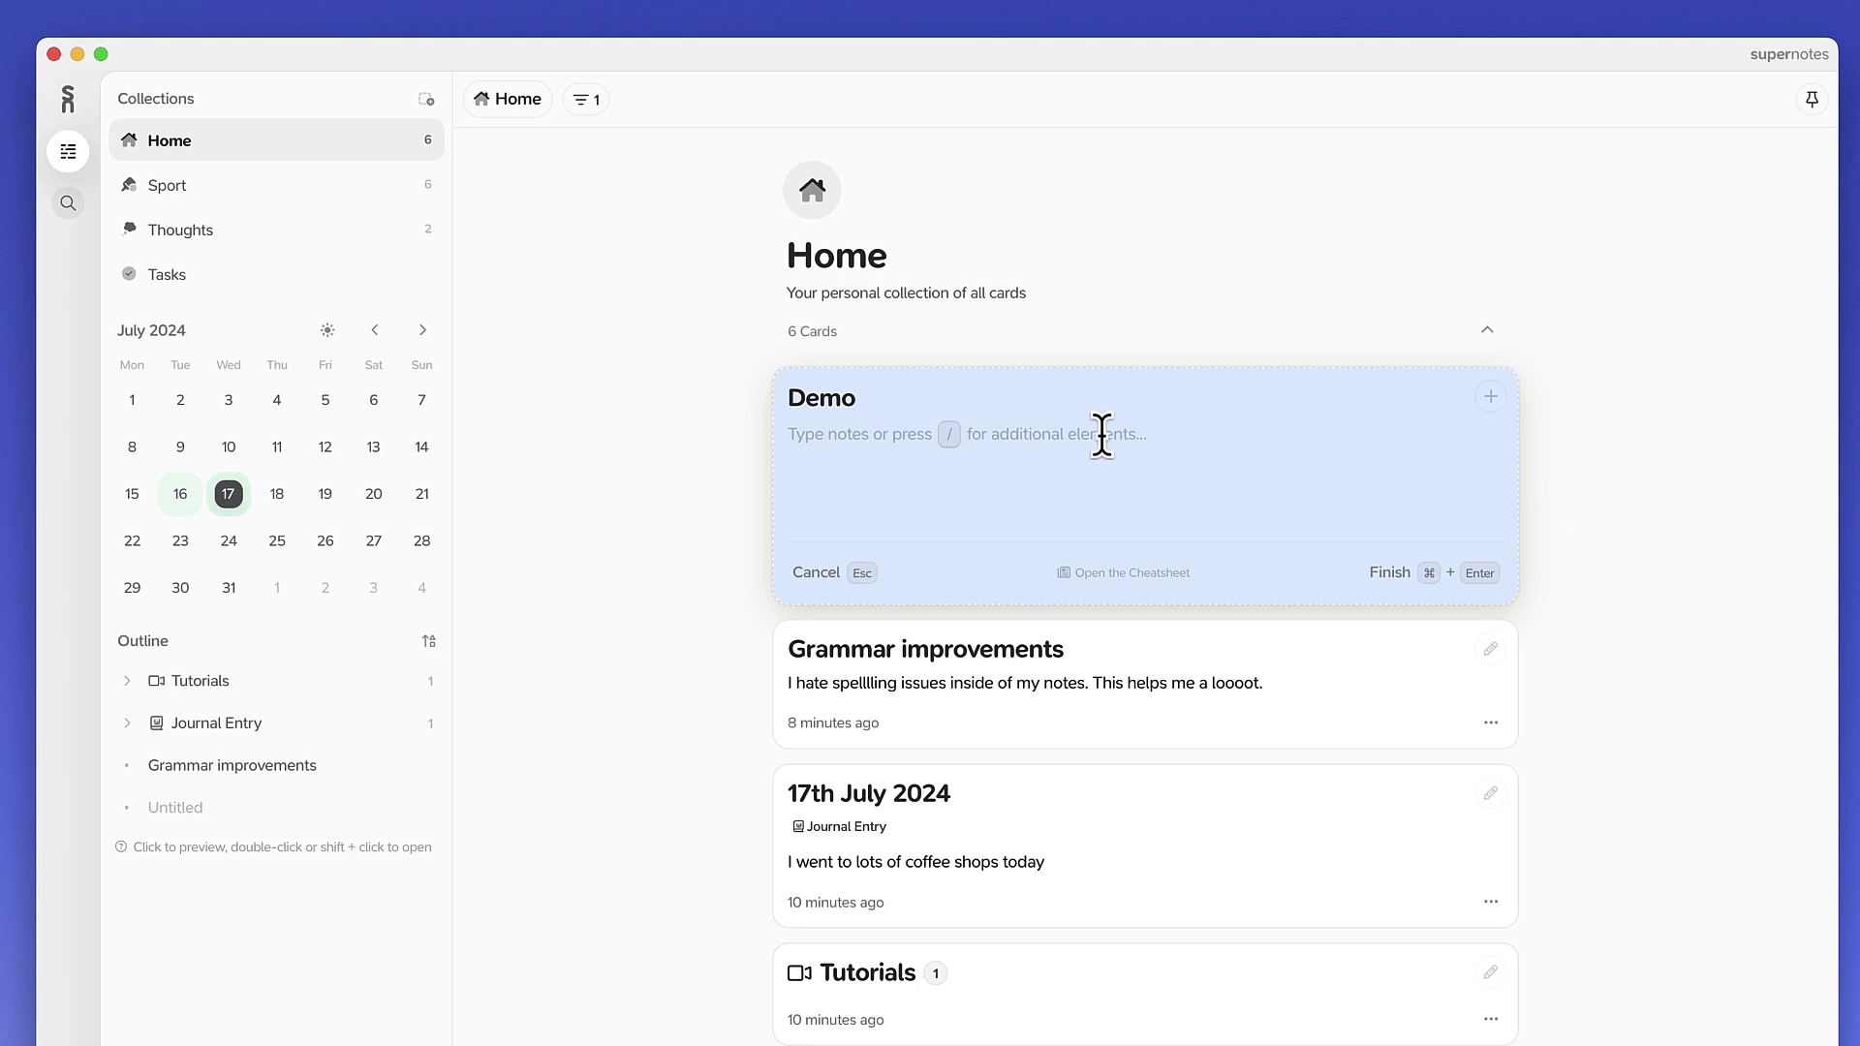
key(super+Return)
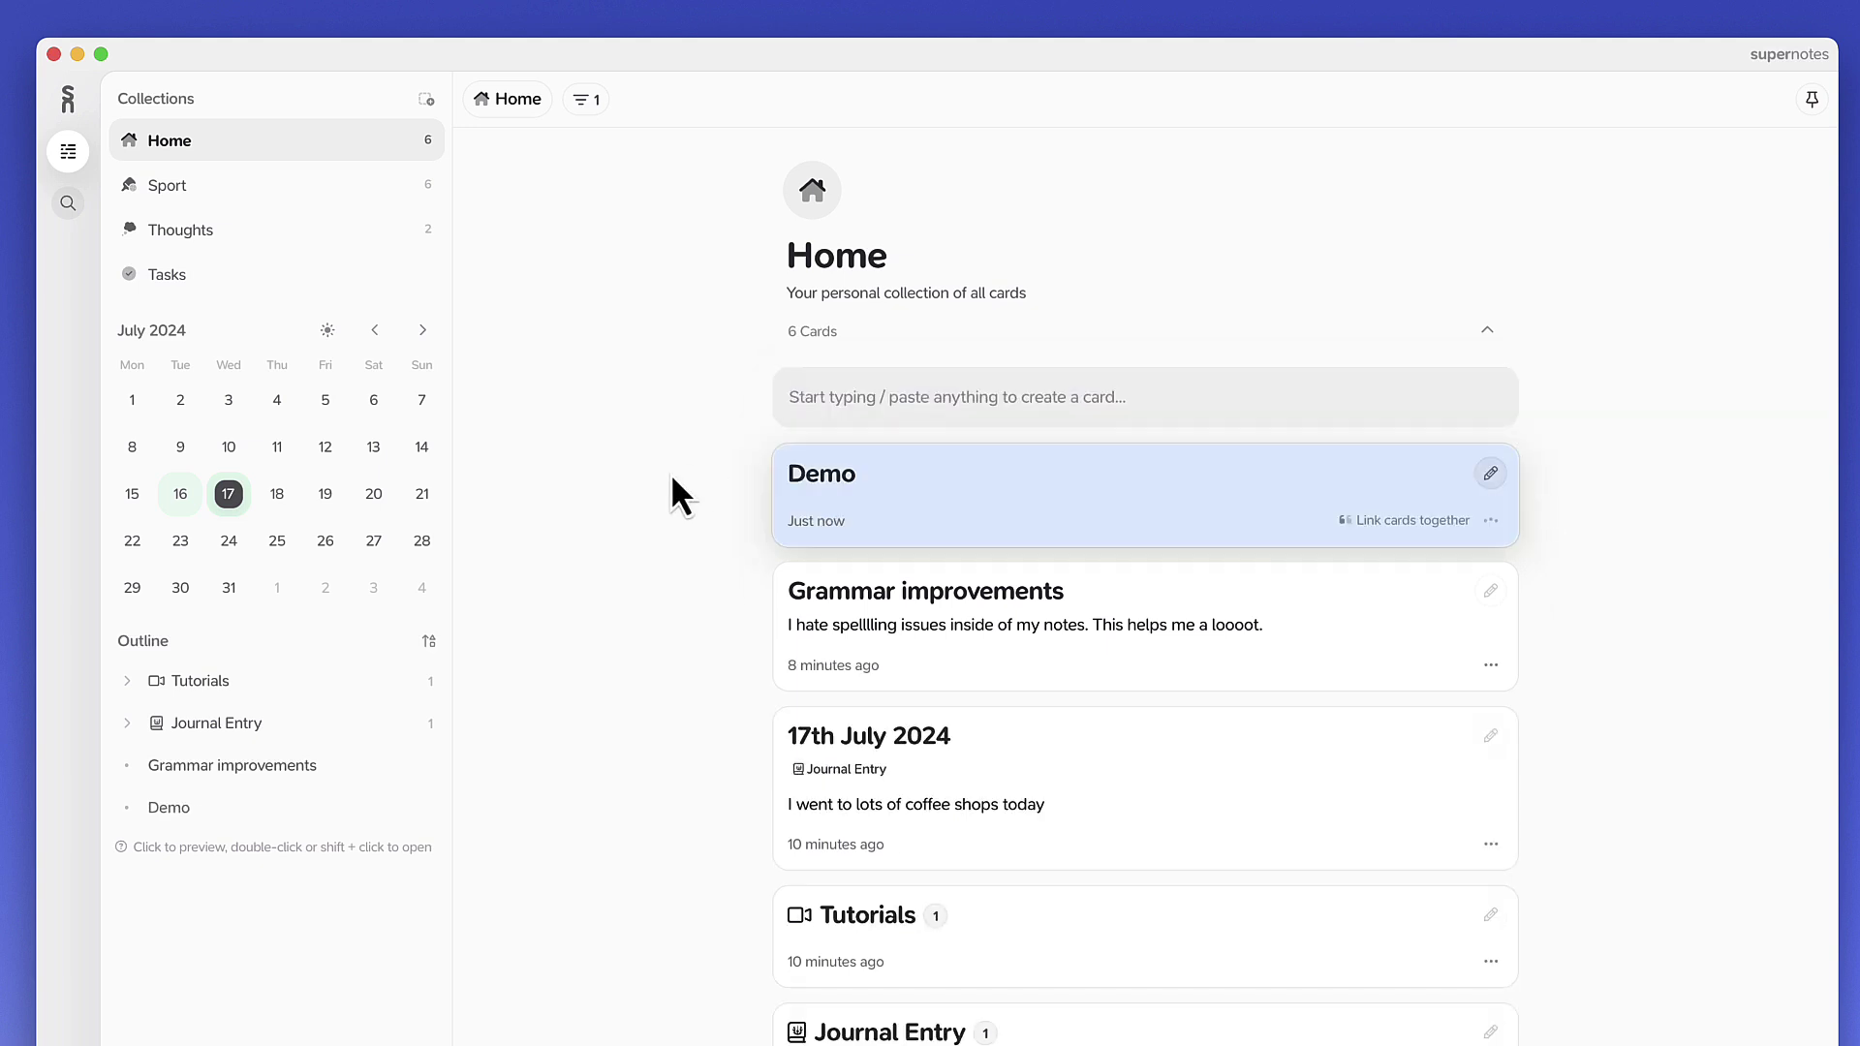
Check the help on linking cards, then give the Demo card the parent card "Welcome to Supernotes!" and save it.
click(1409, 520)
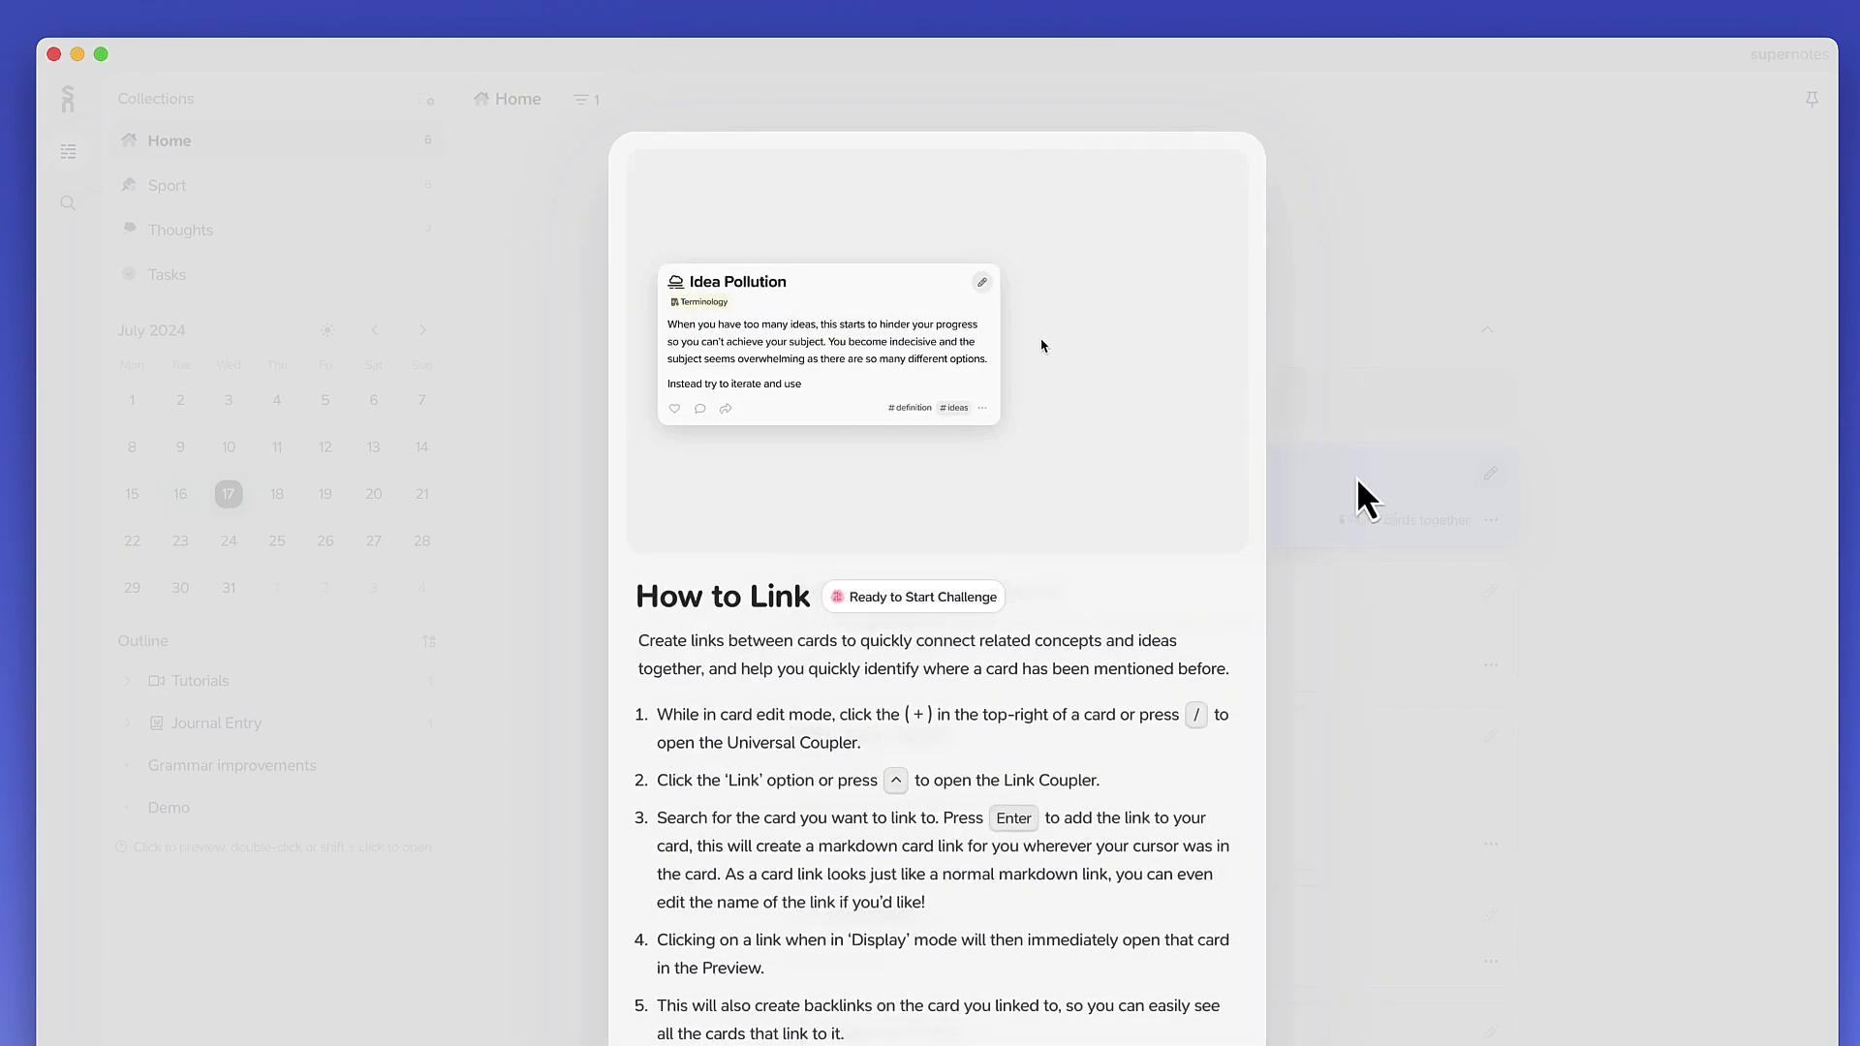
click(1392, 693)
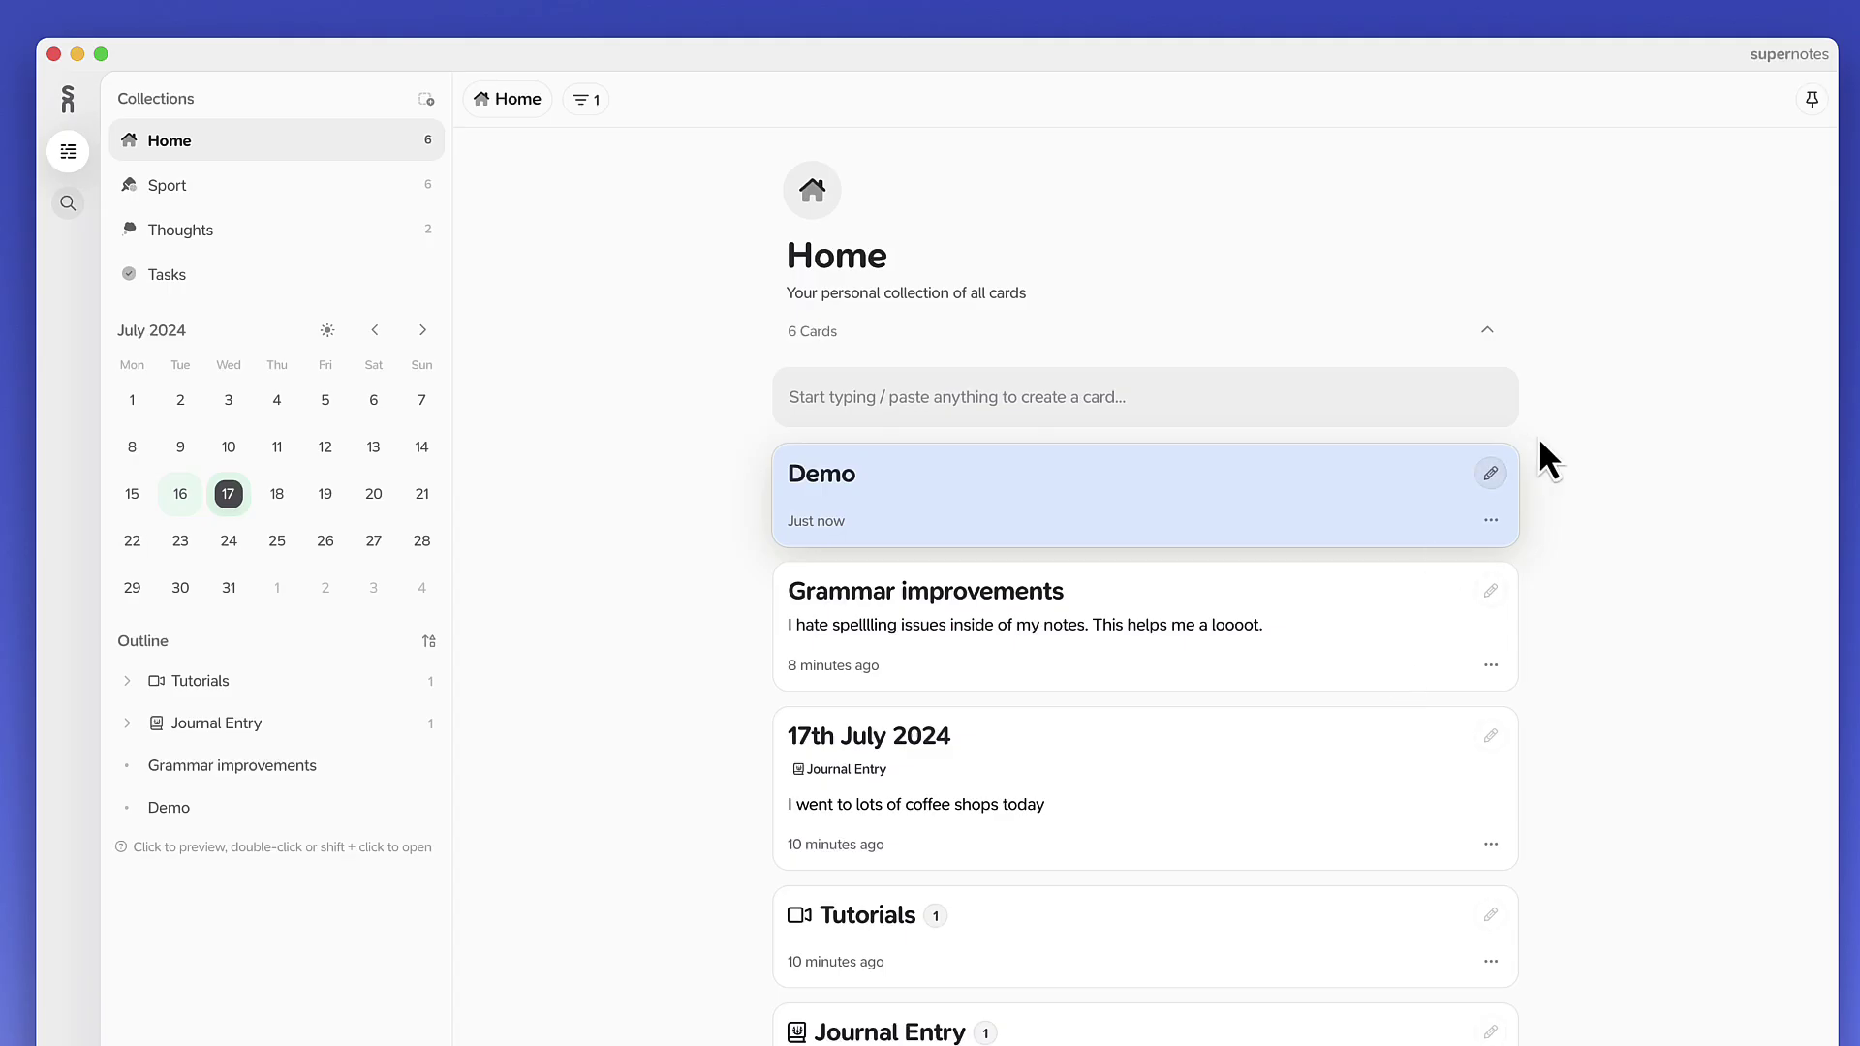
click(1482, 474)
click(1497, 480)
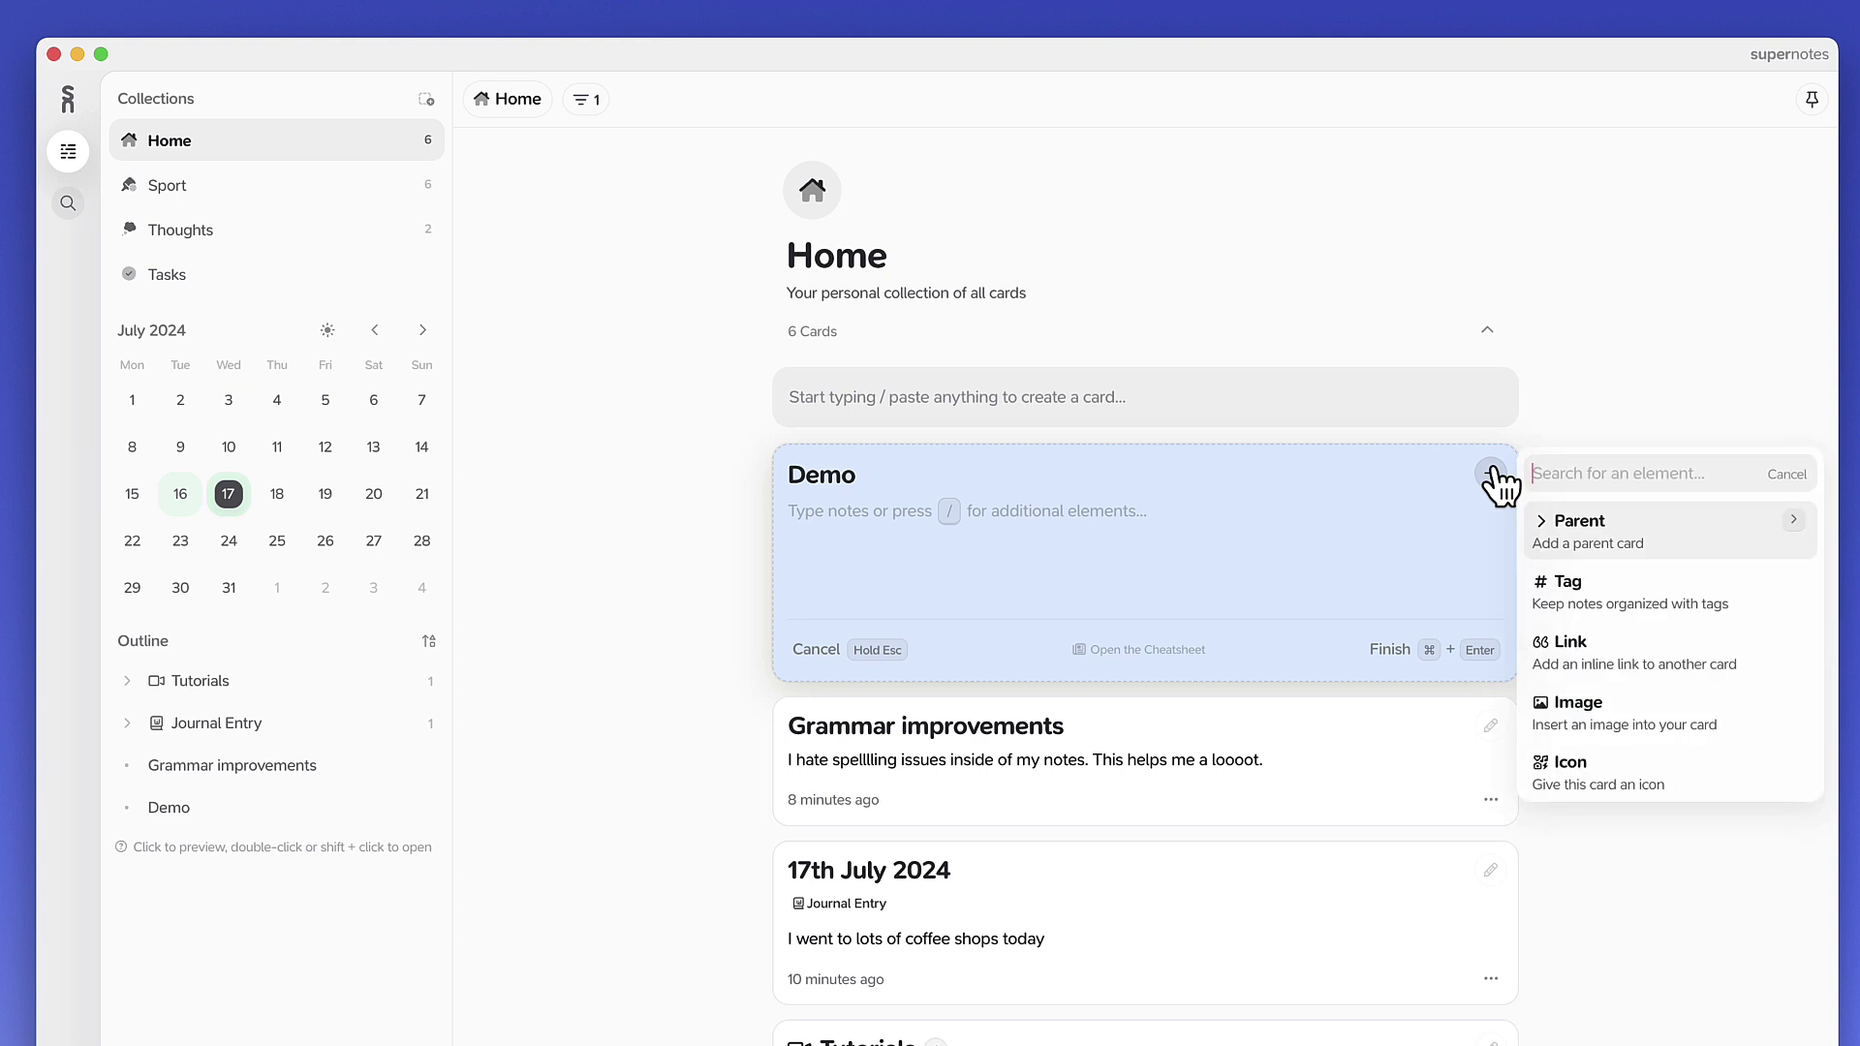
click(1675, 542)
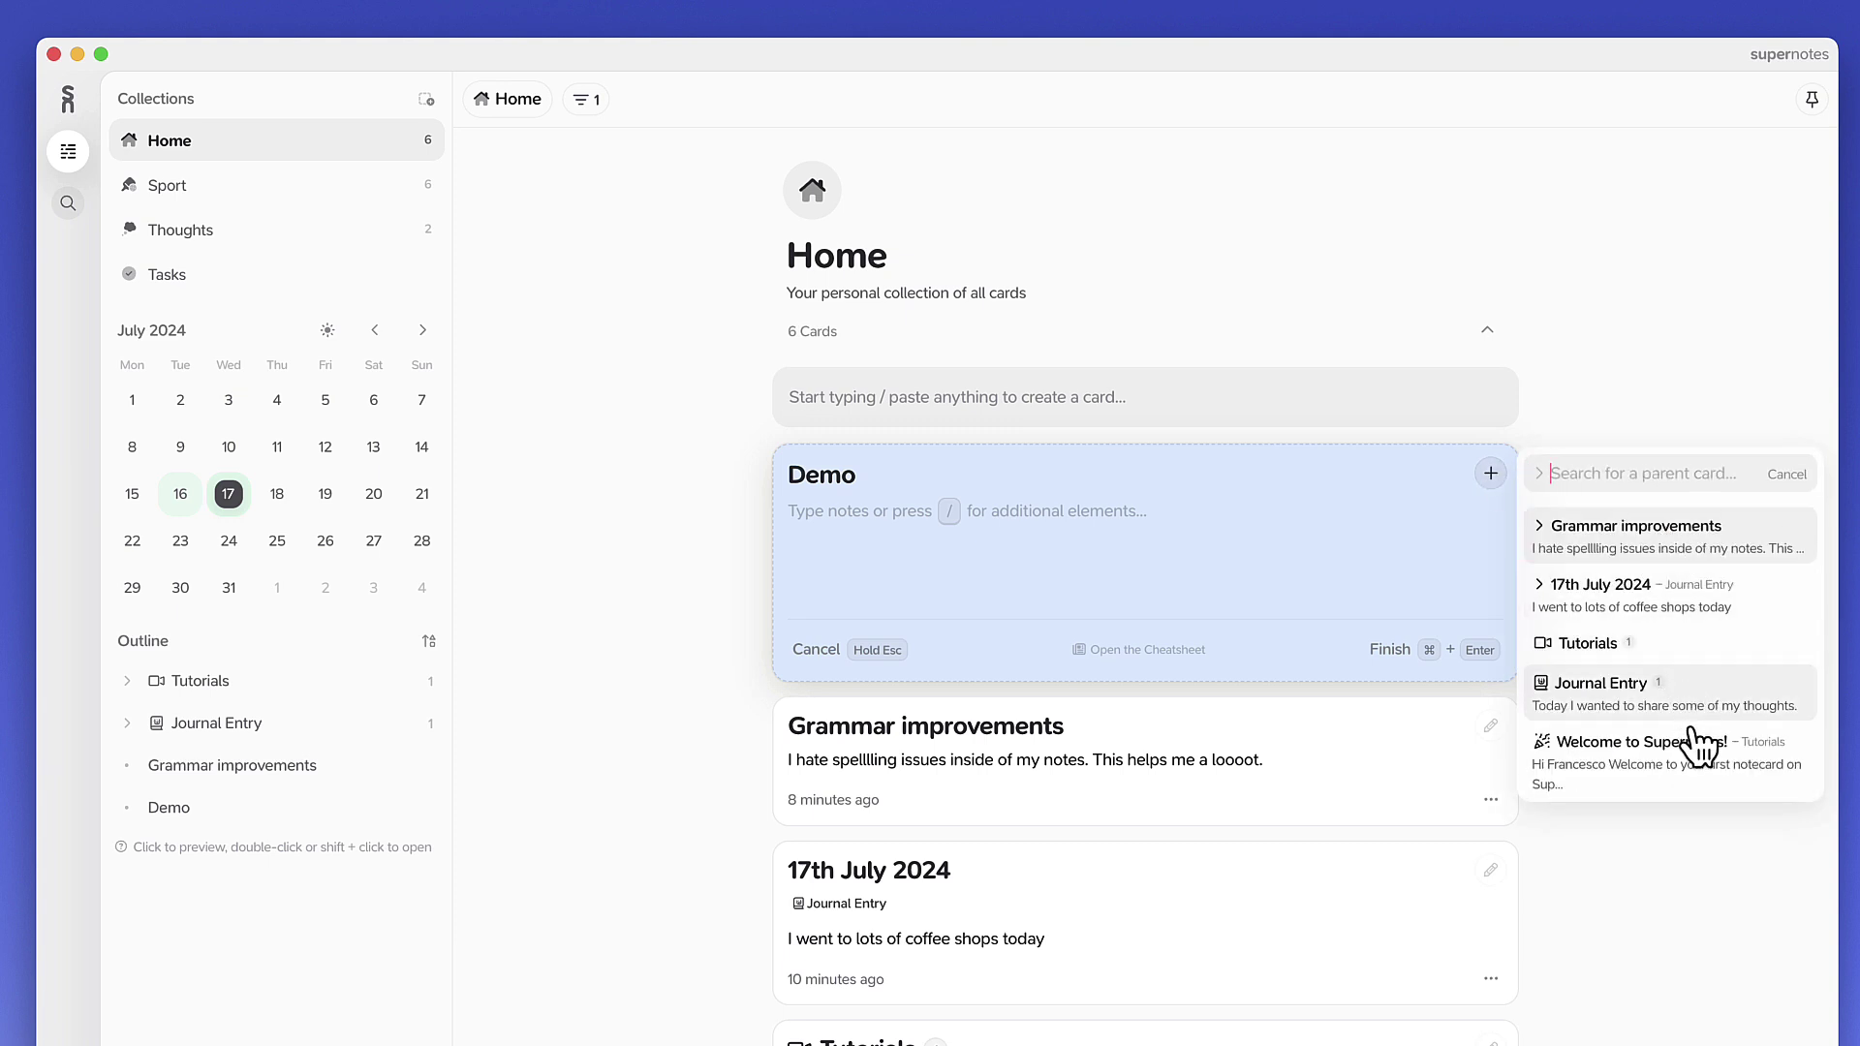
click(1702, 775)
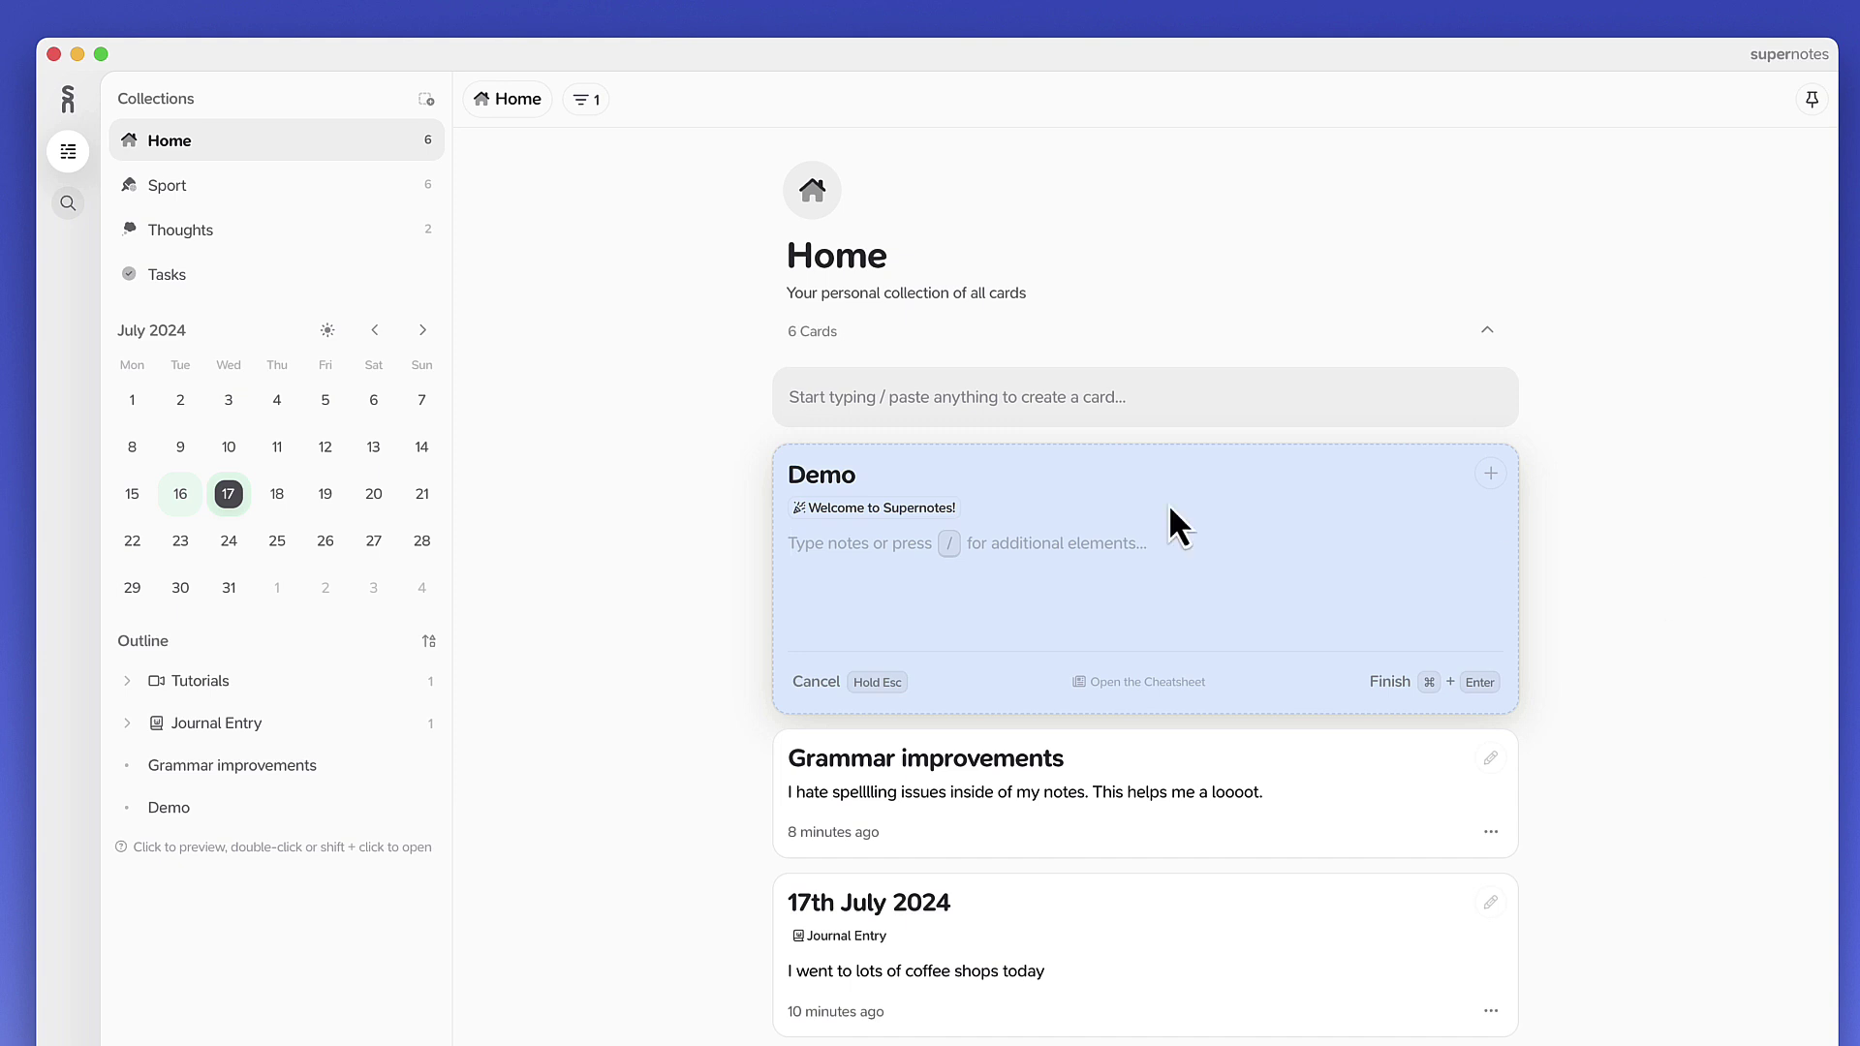
key(super+Return)
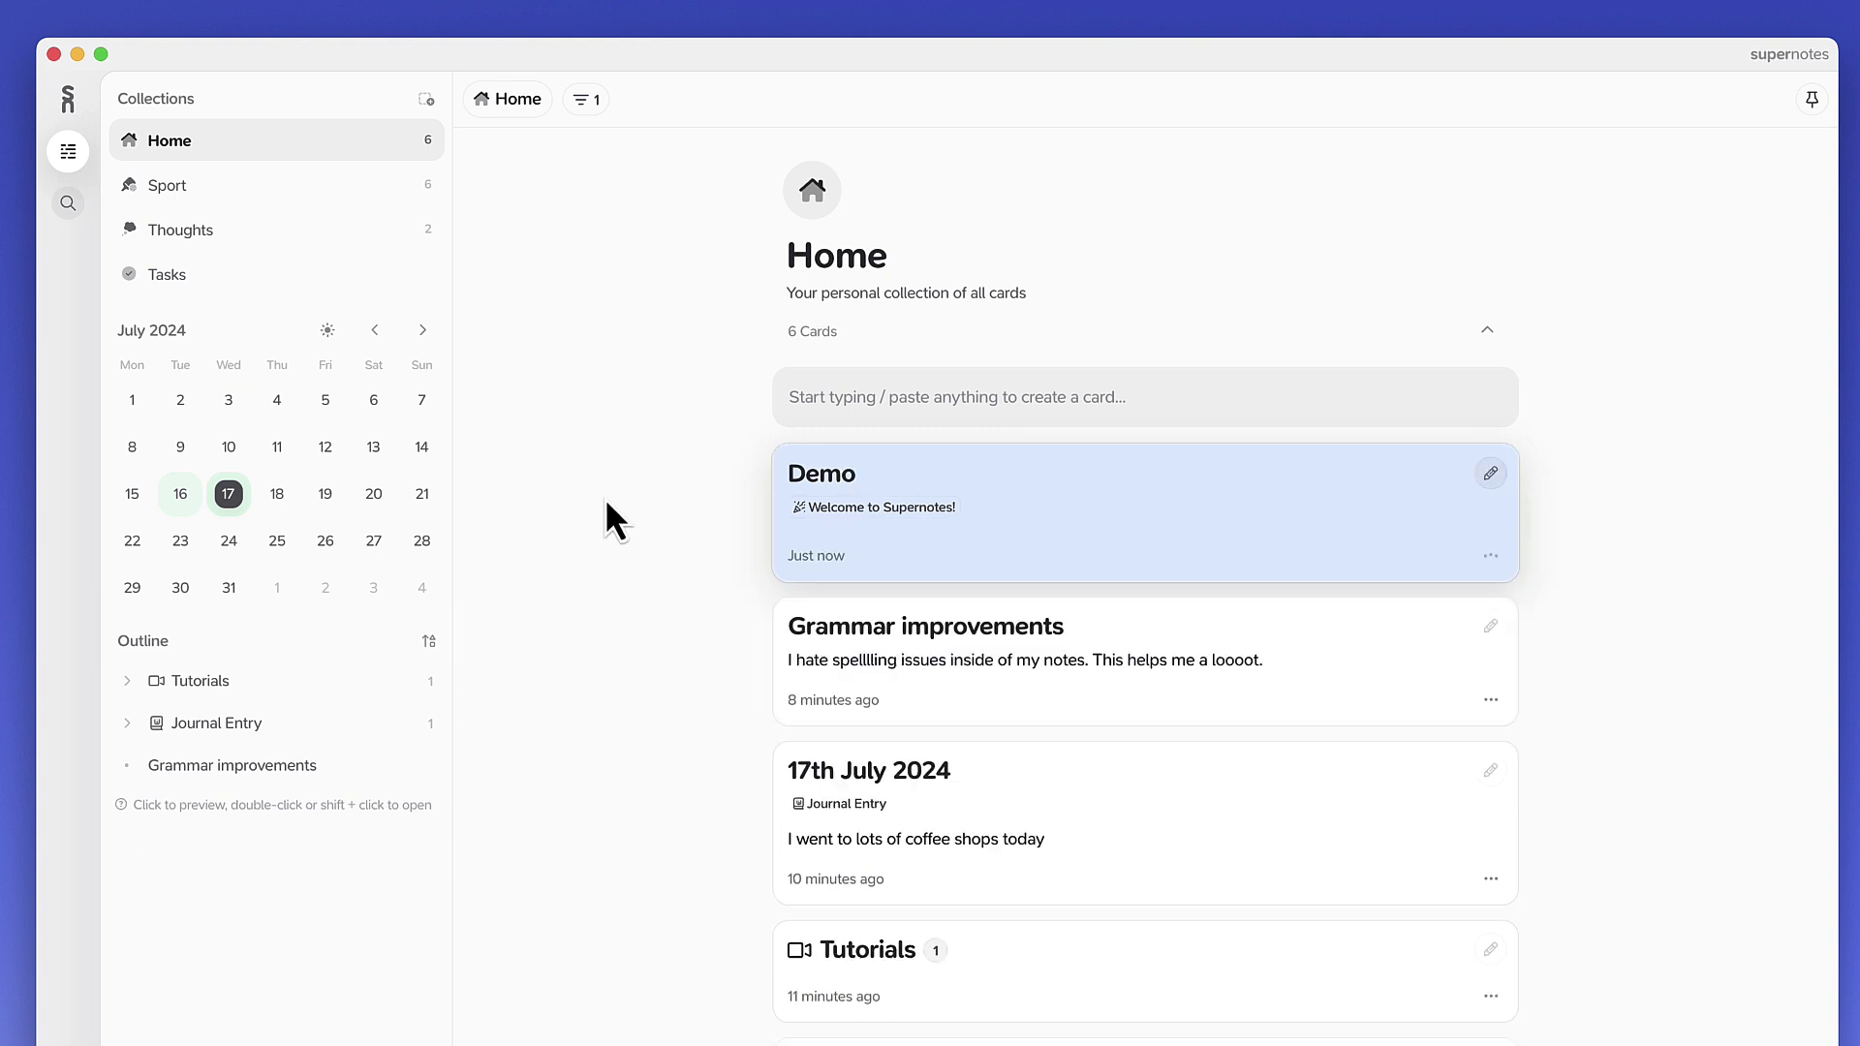
Open the Demo card's parent, "Welcome to Supernotes!", in its own noteboard to see its child card.
click(846, 513)
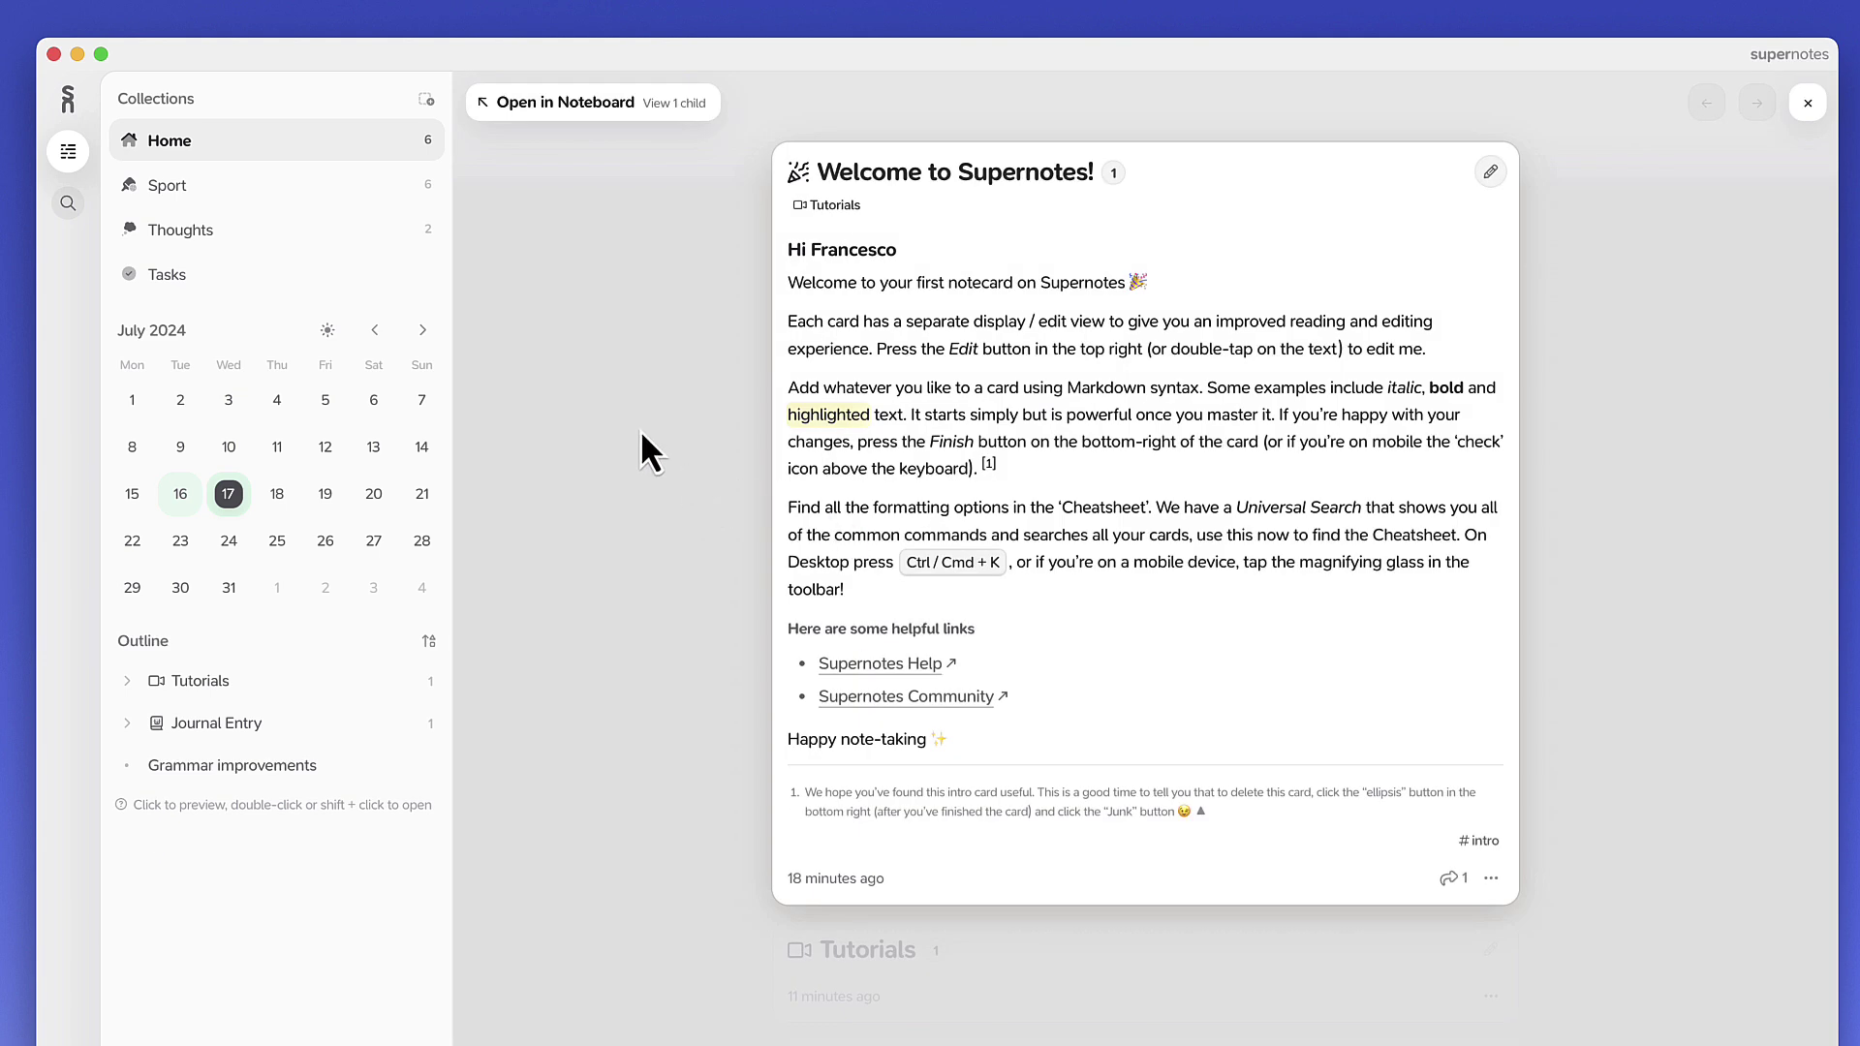
click(601, 103)
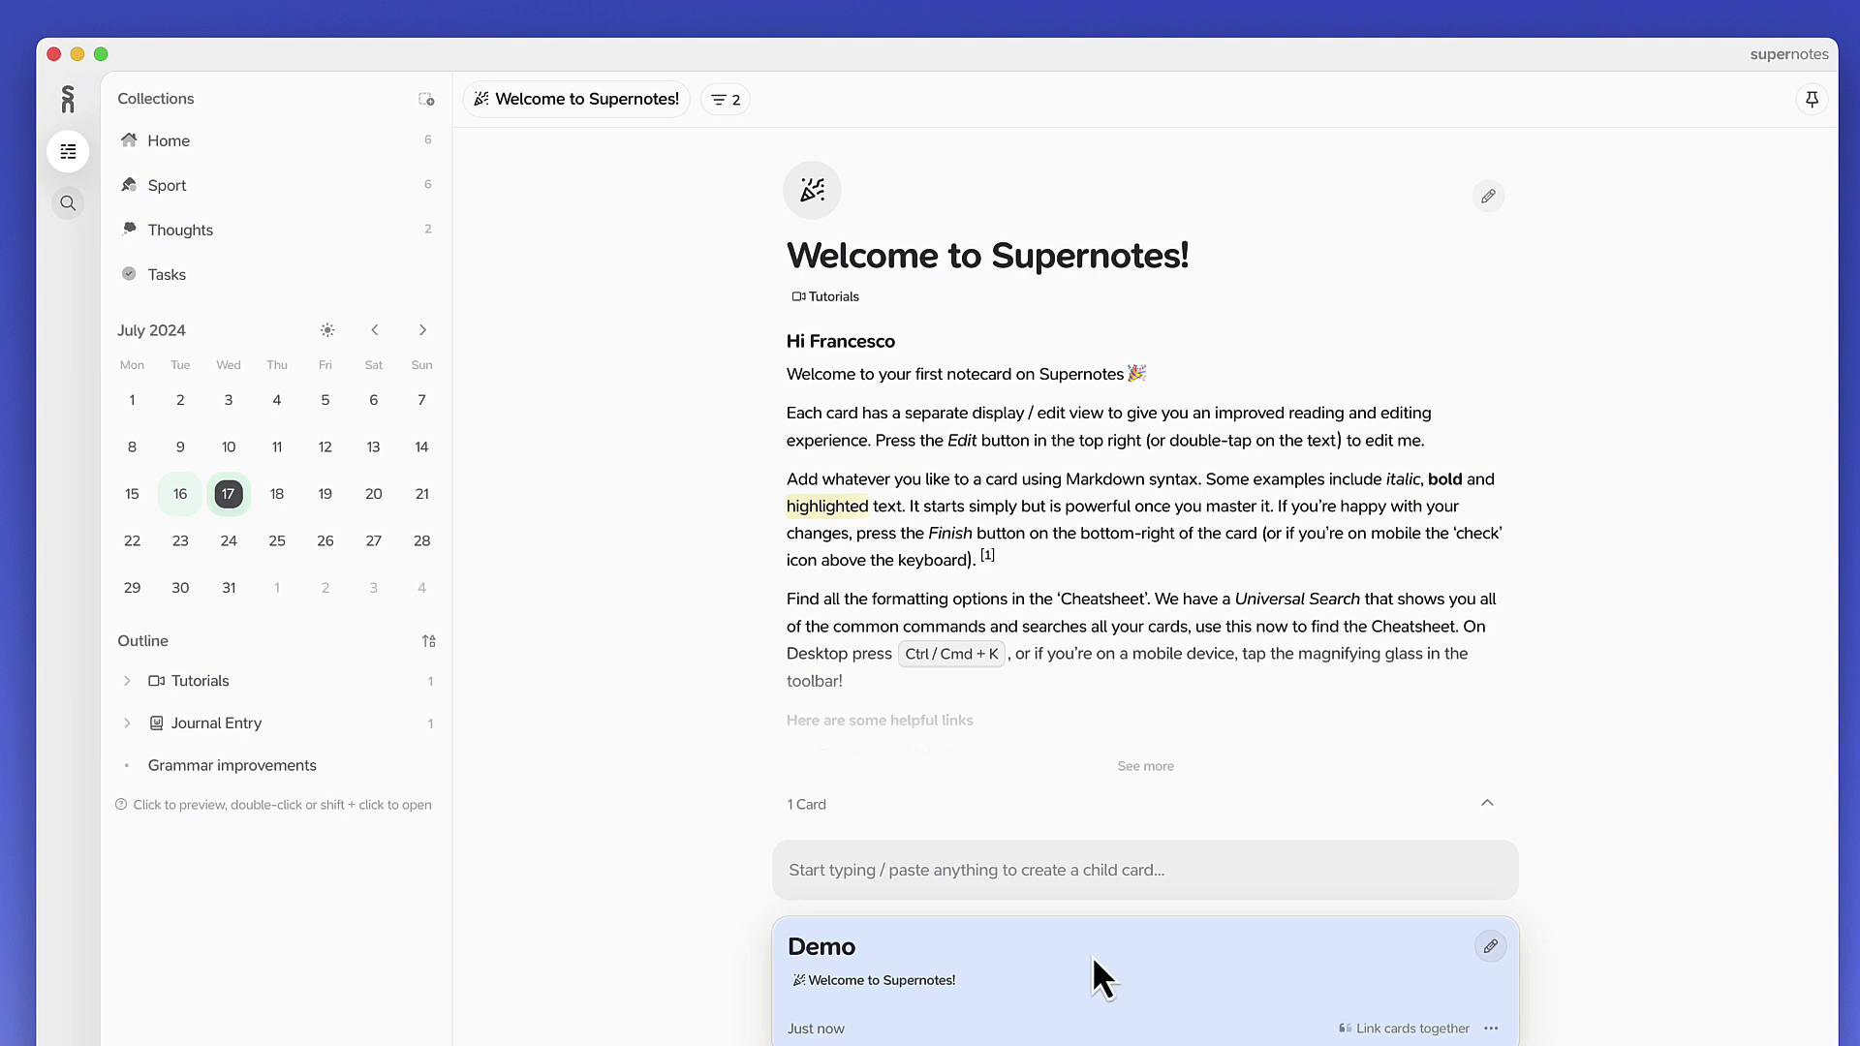
View the daily pages for July 16, 17 and 18 from the July 2024 calendar.
click(197, 503)
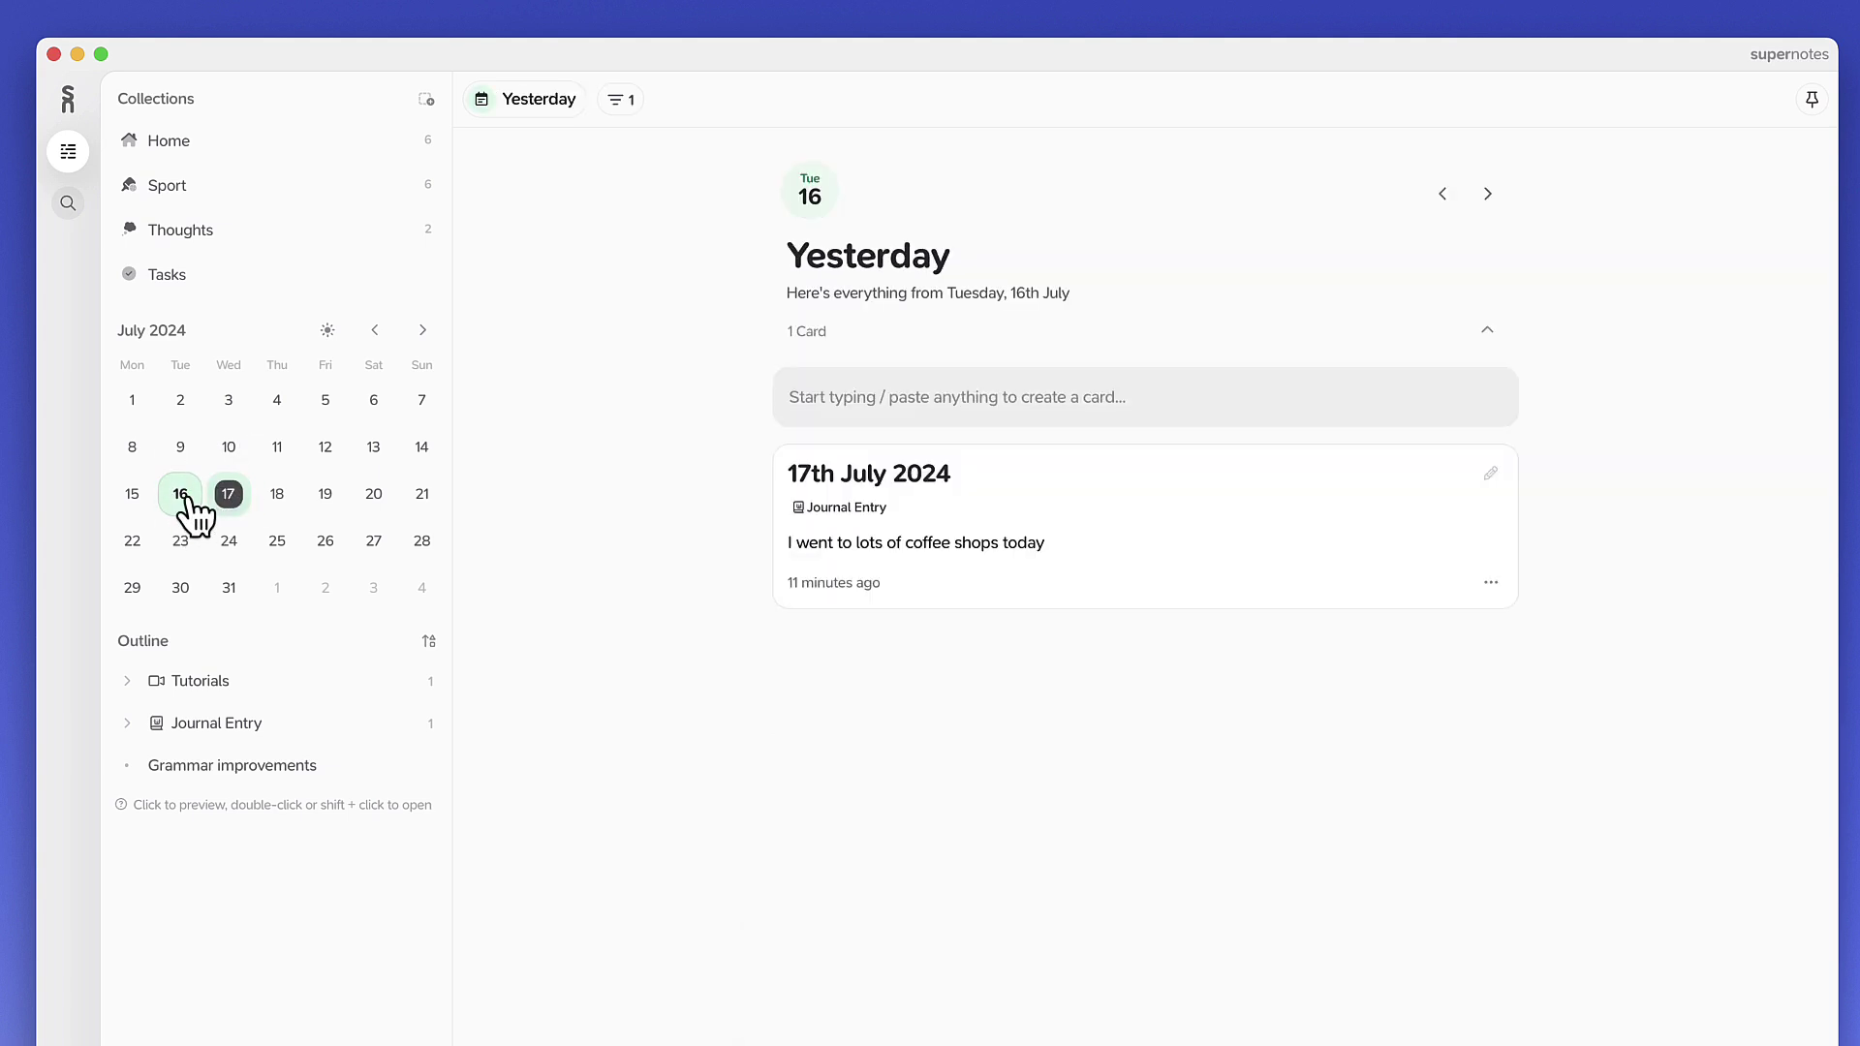
click(237, 497)
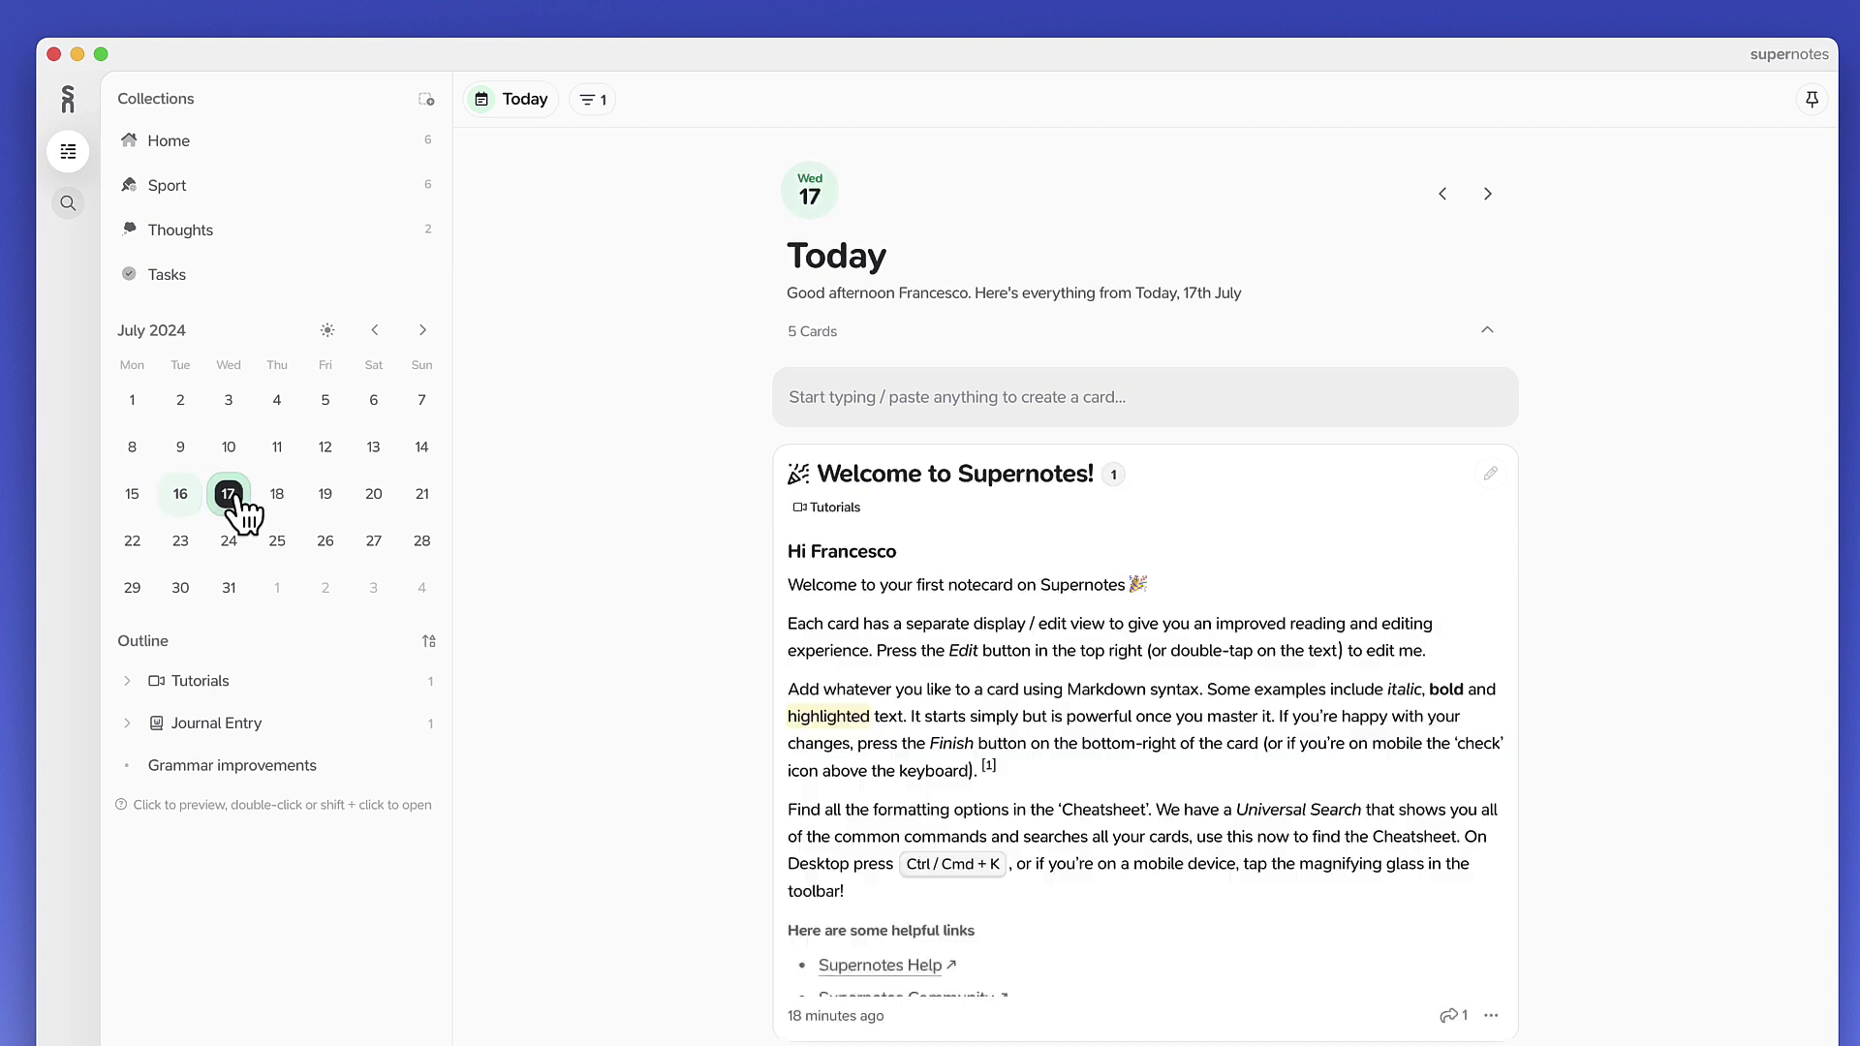
click(262, 496)
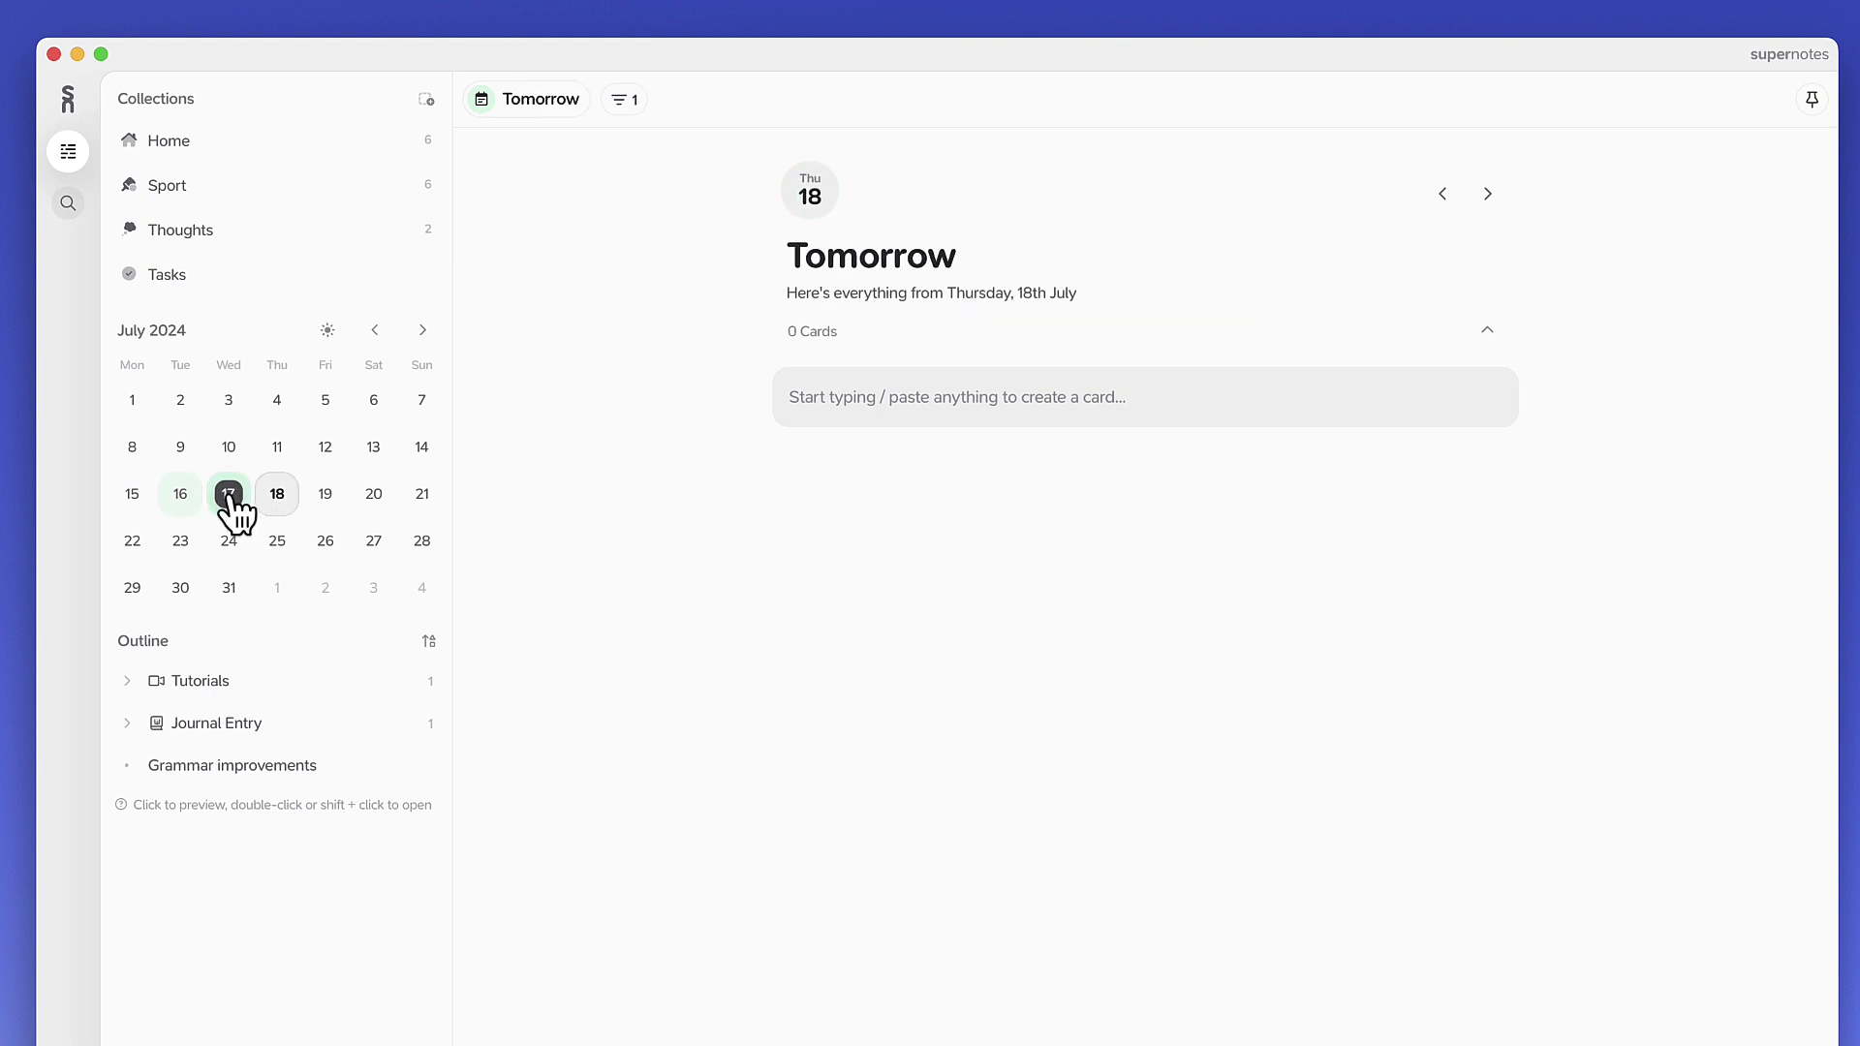
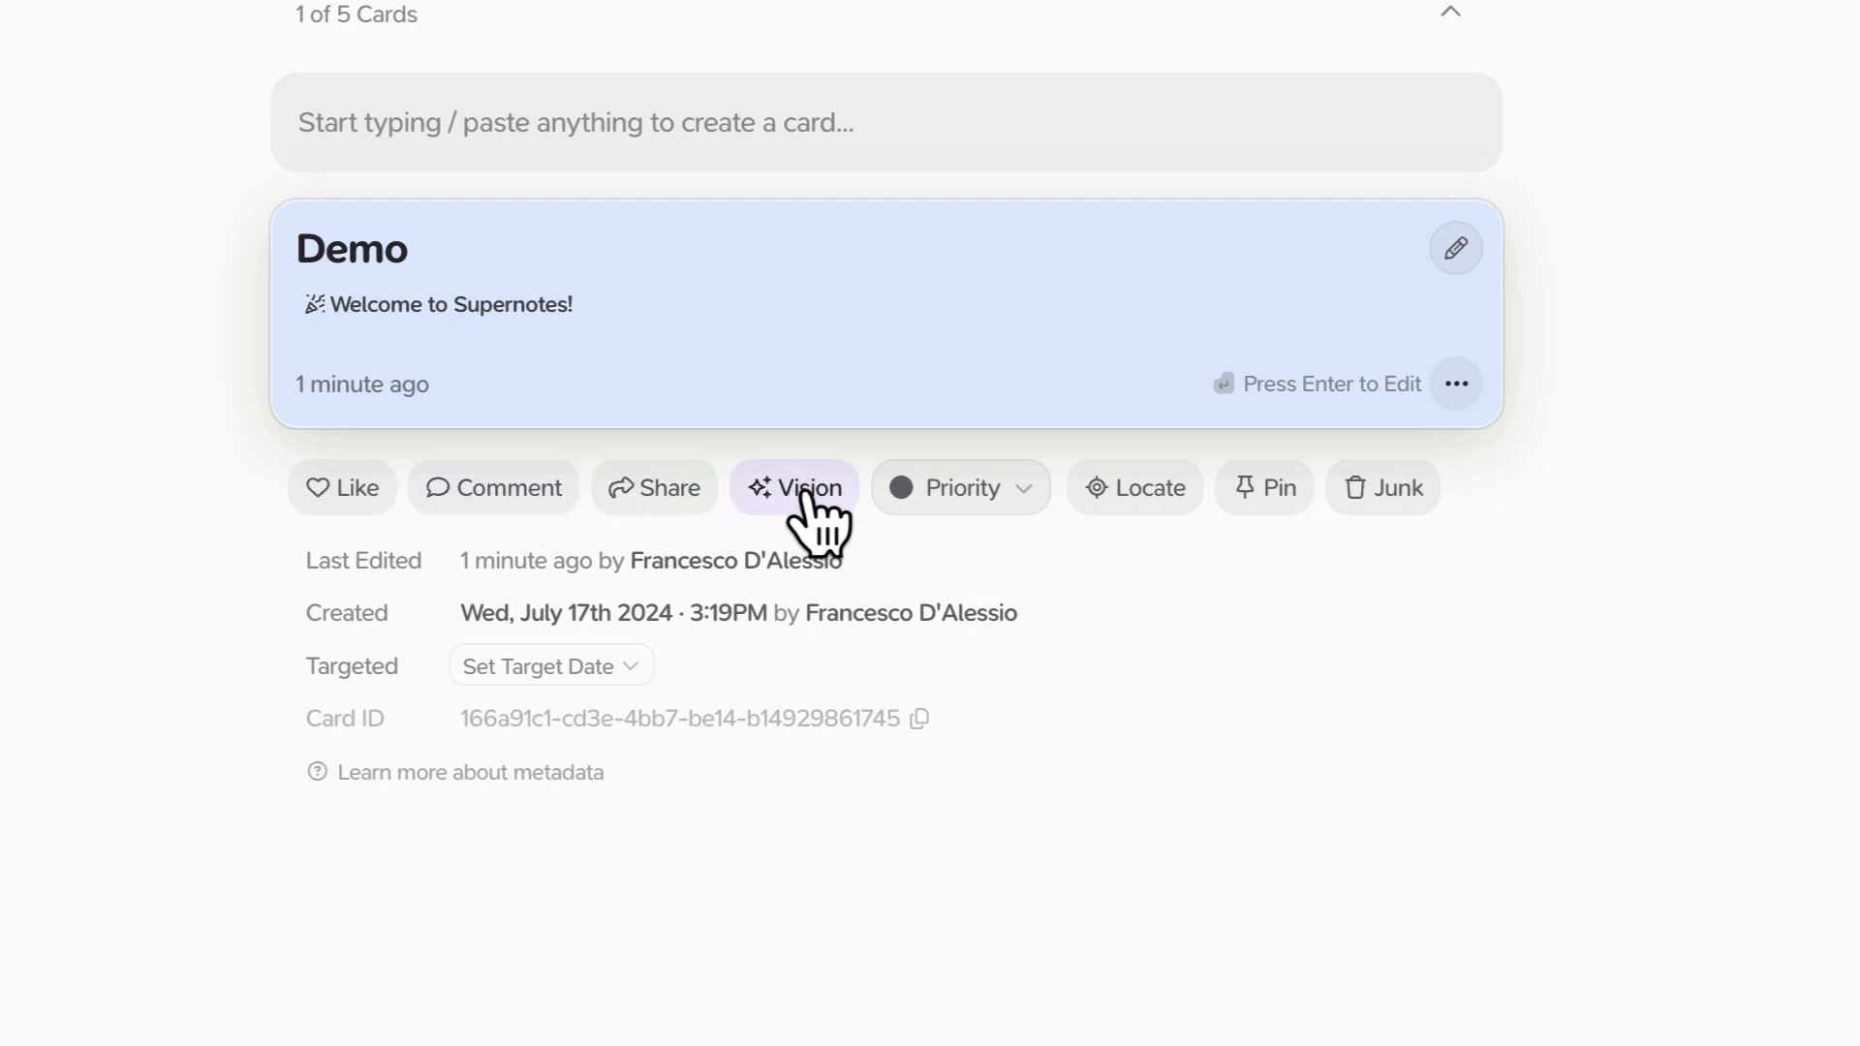
View the Demo card's visibility options without choosing another, and pin the card.
click(944, 492)
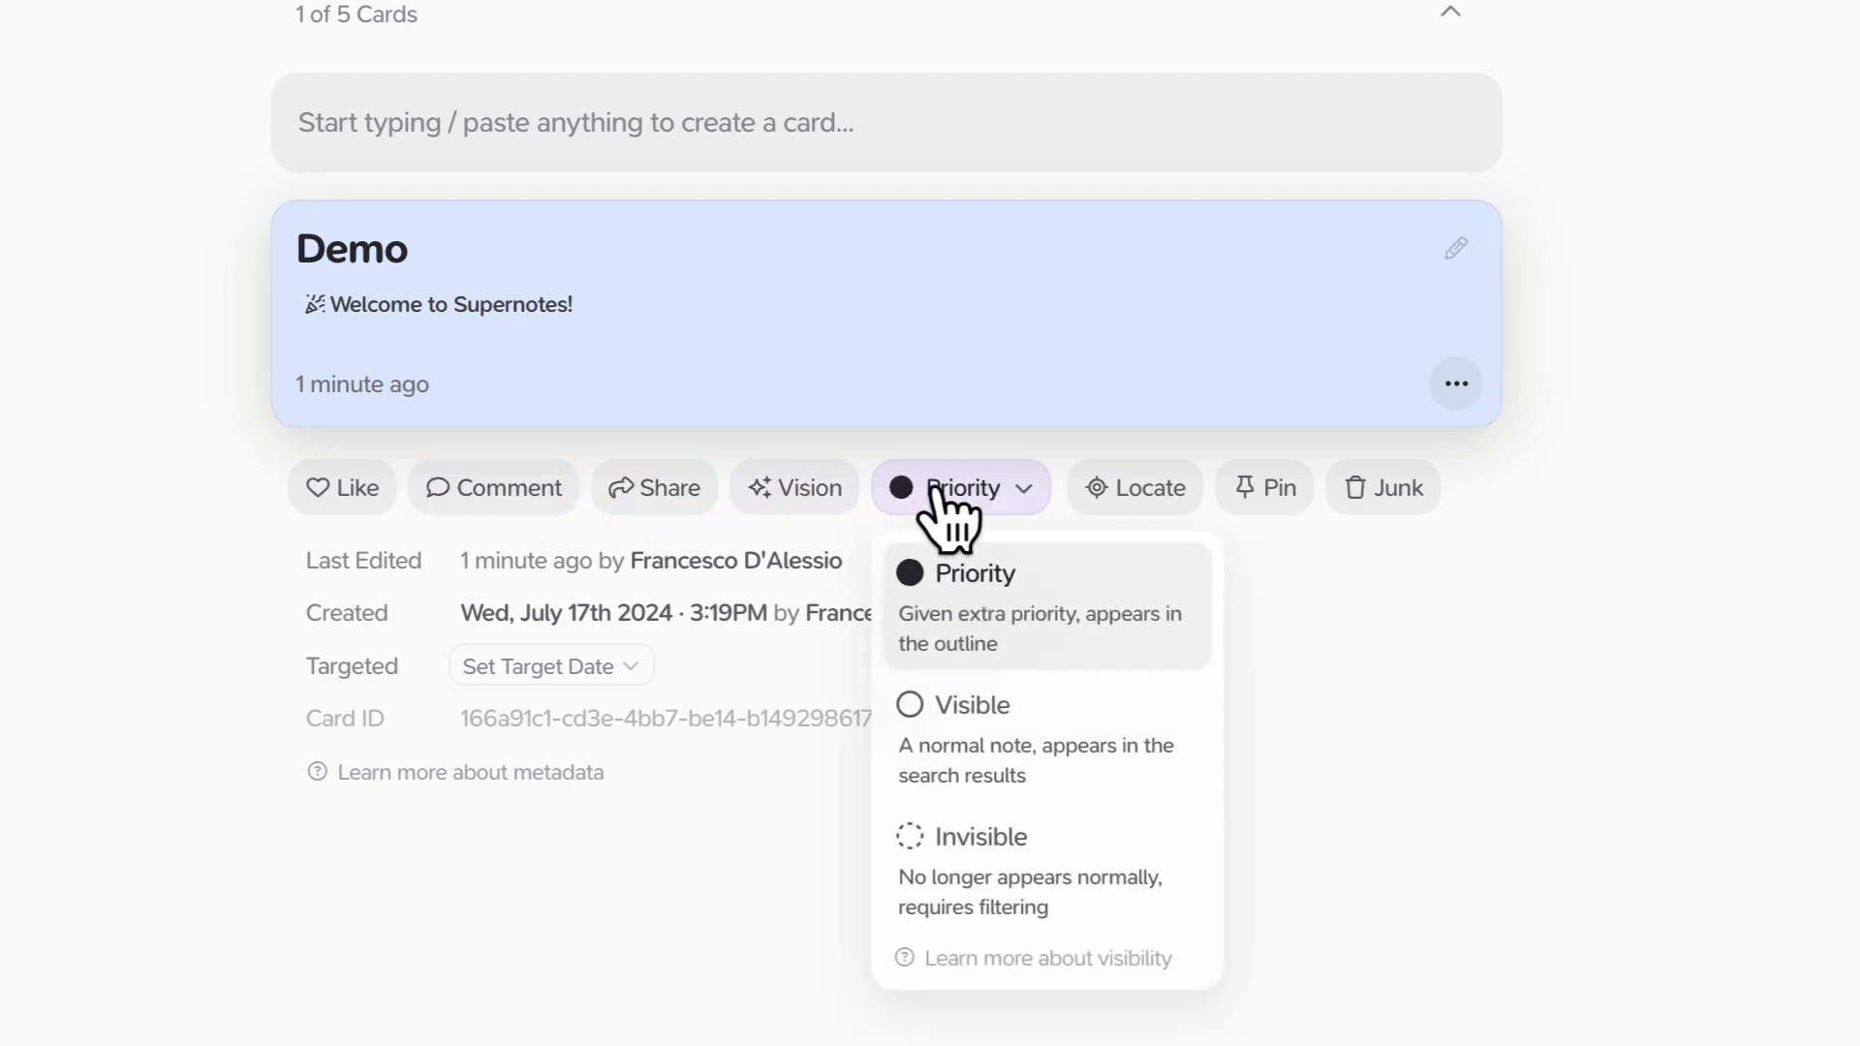
click(1357, 704)
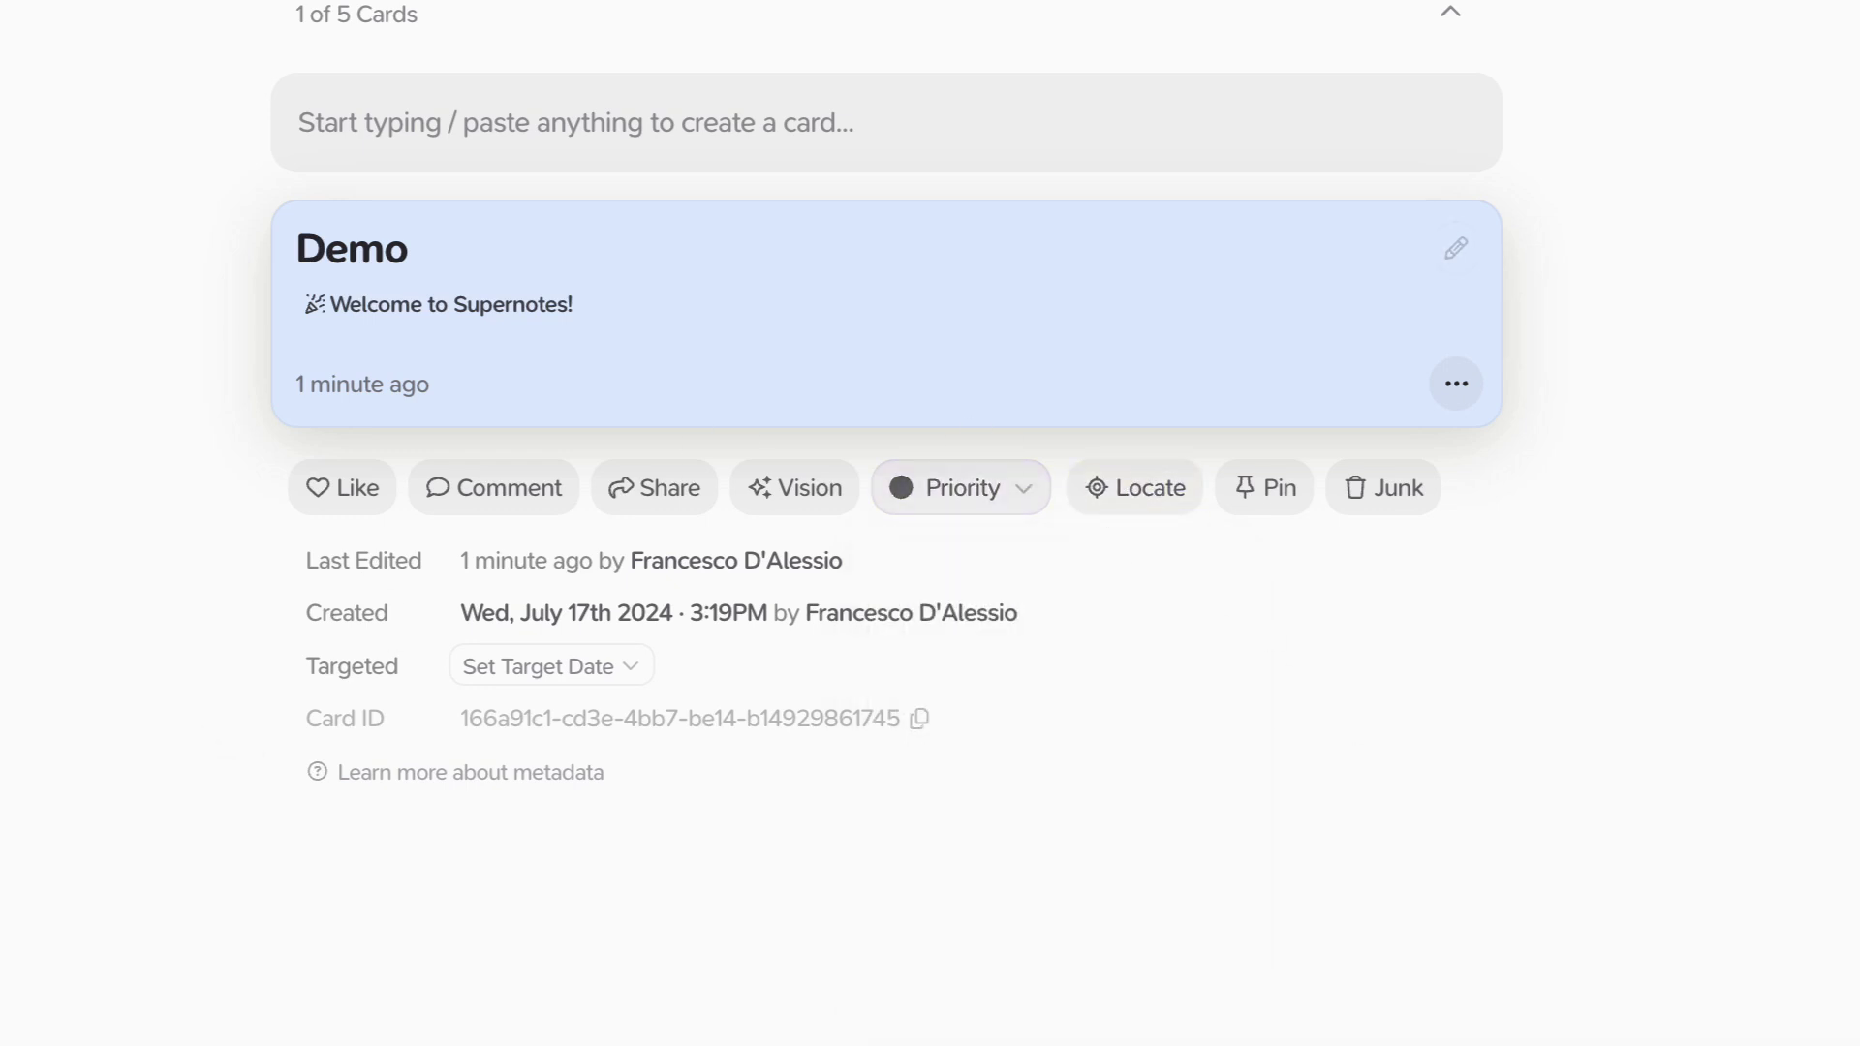
click(1276, 491)
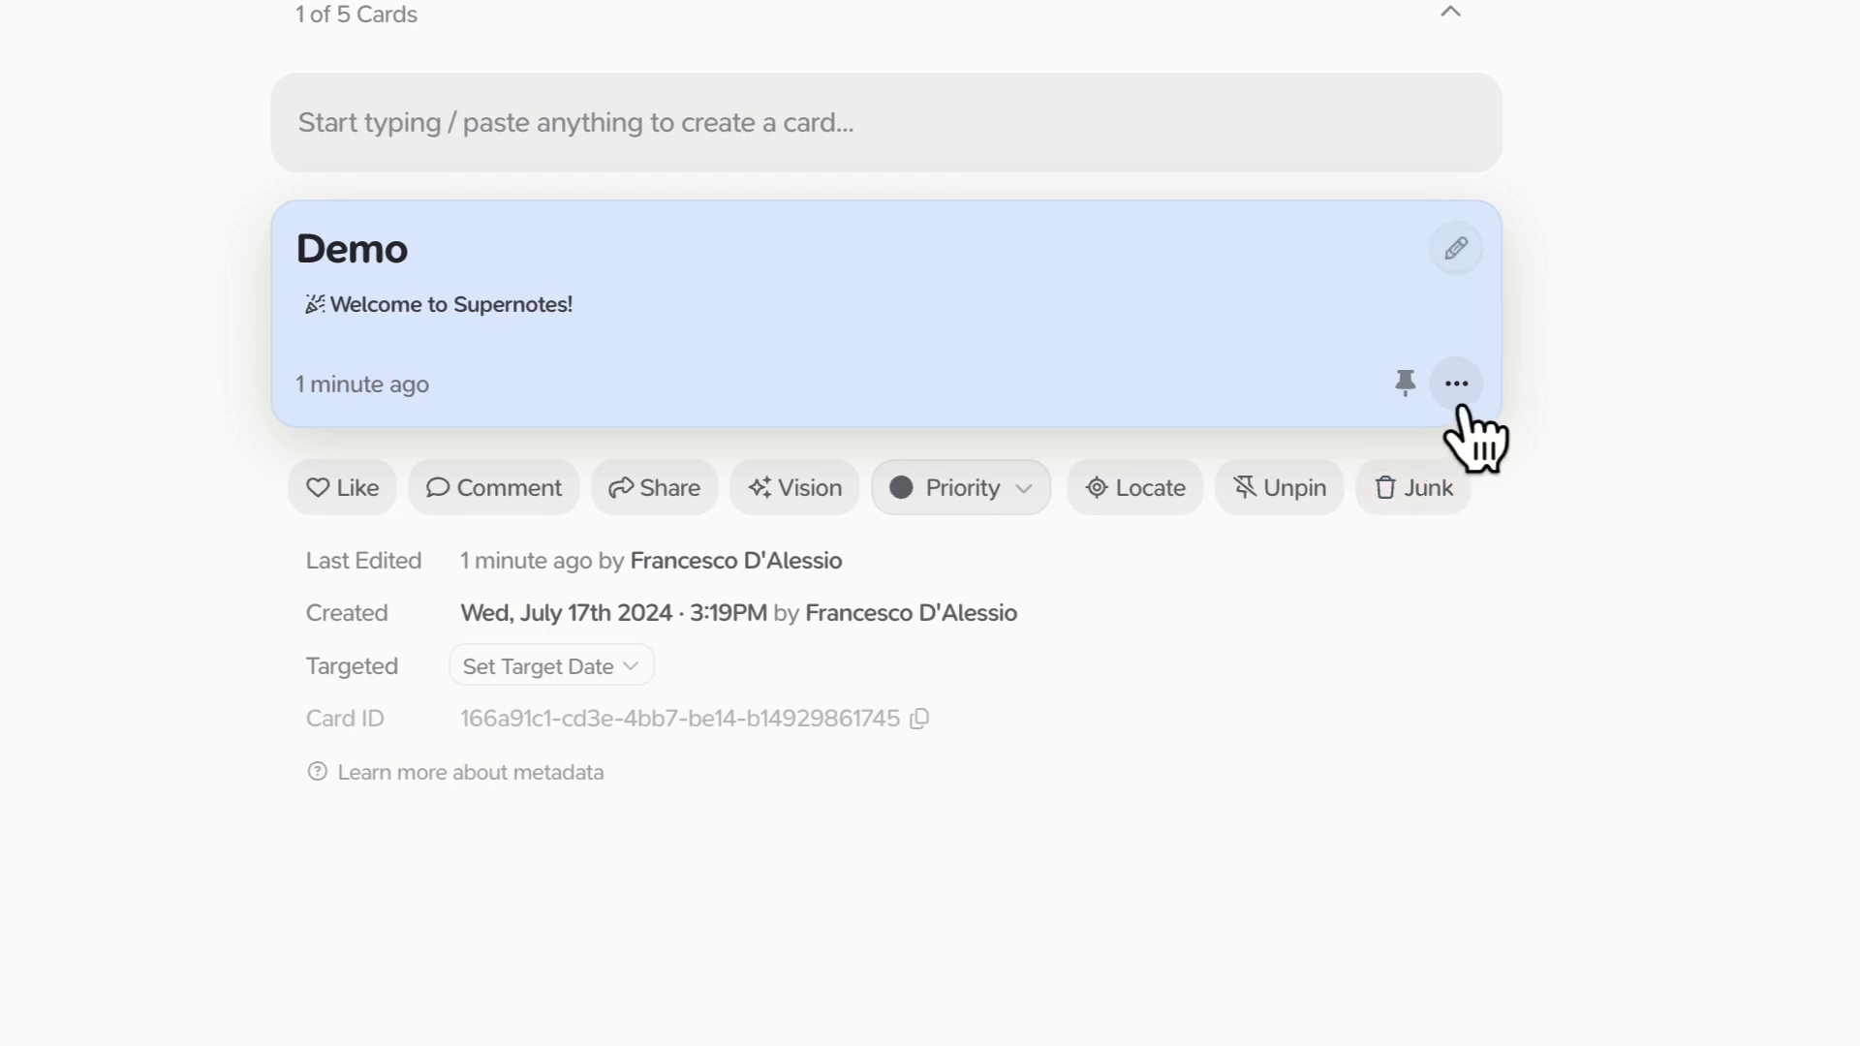
Set the Demo card's target date to Friday, July 19, 2024.
click(581, 667)
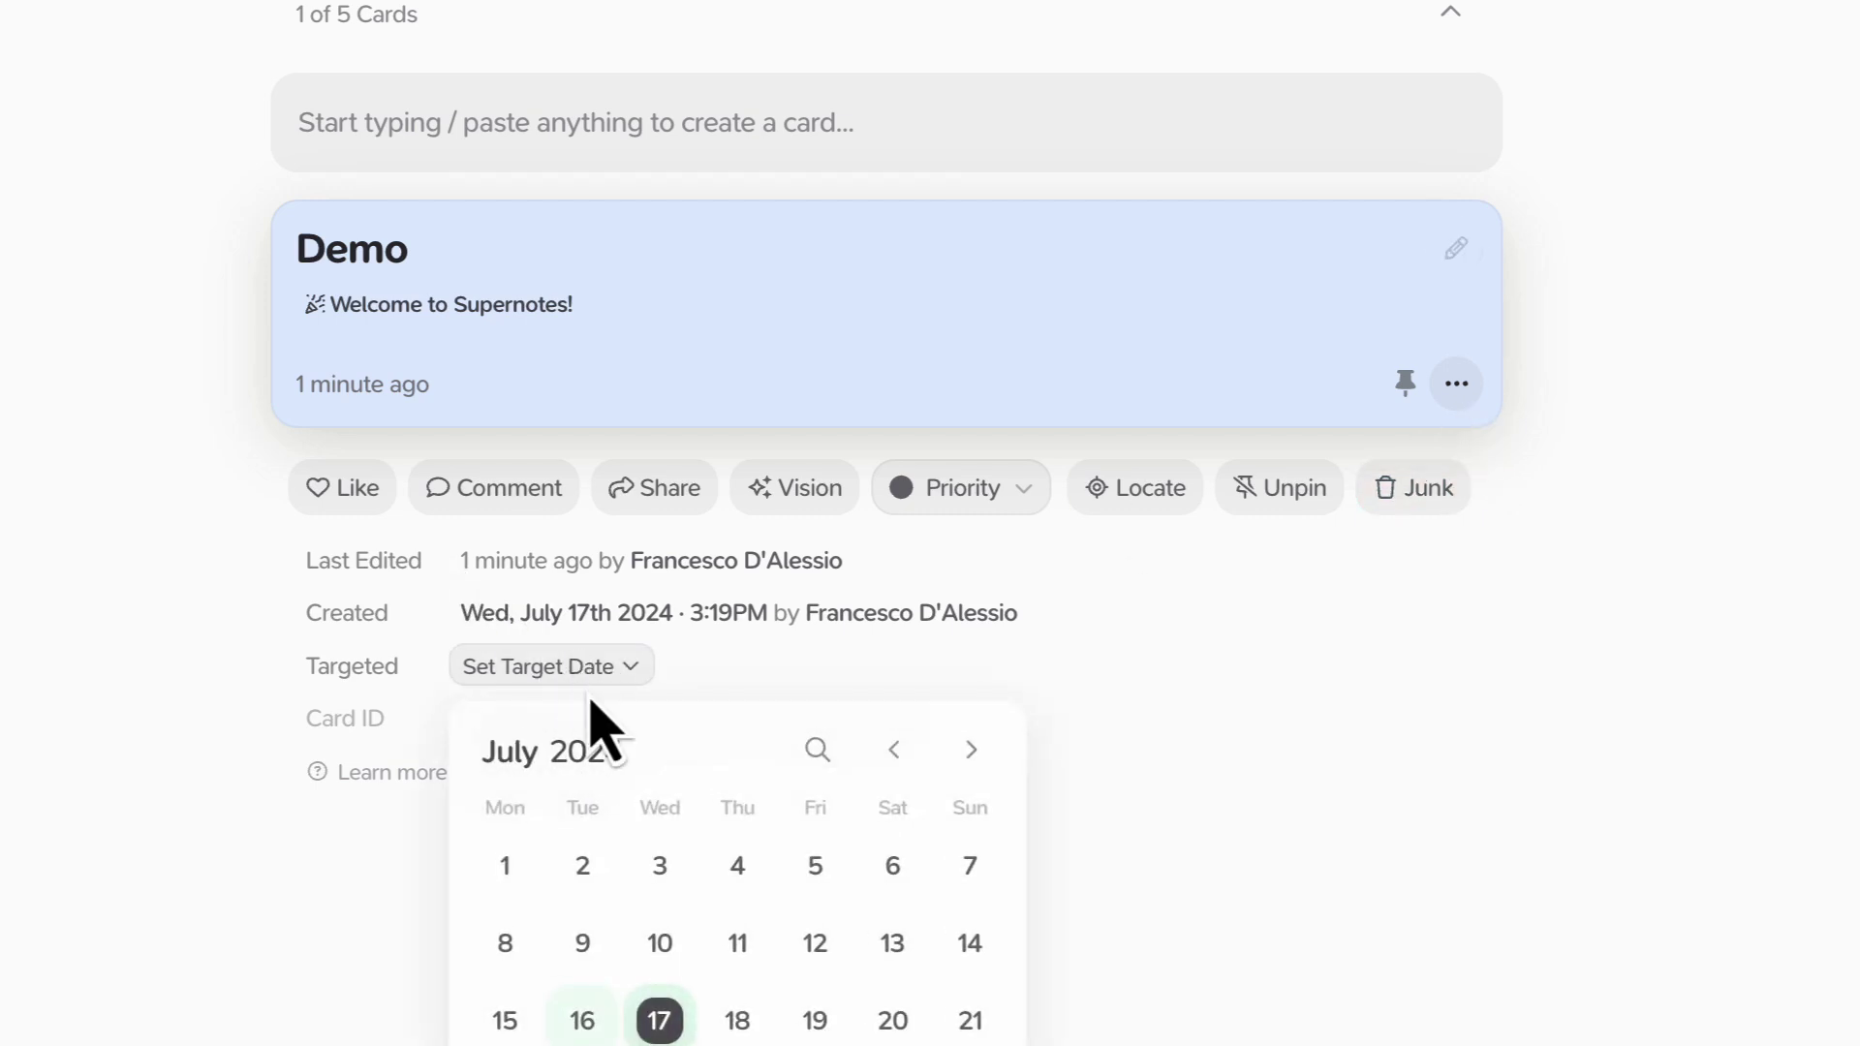
click(814, 1025)
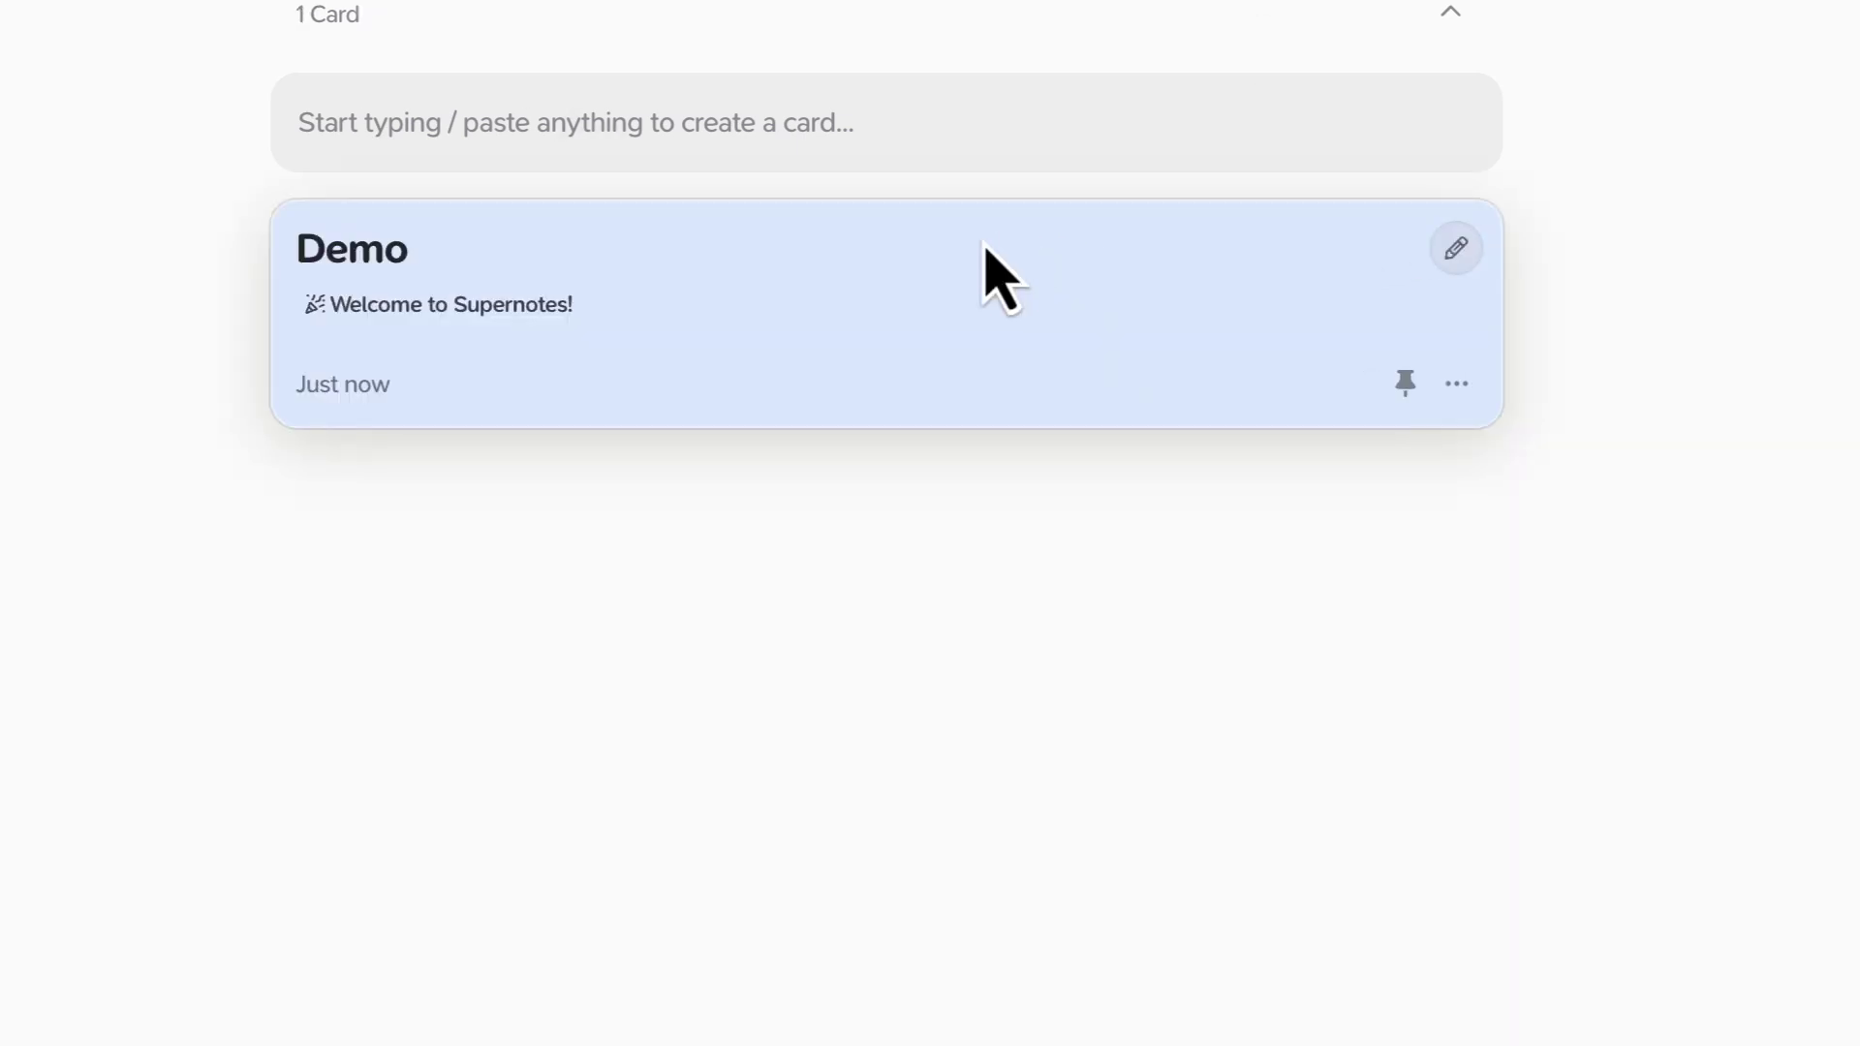
Add an unchecked to-do item reading "Task" to the Demo card, finish editing and close the card preview.
click(392, 276)
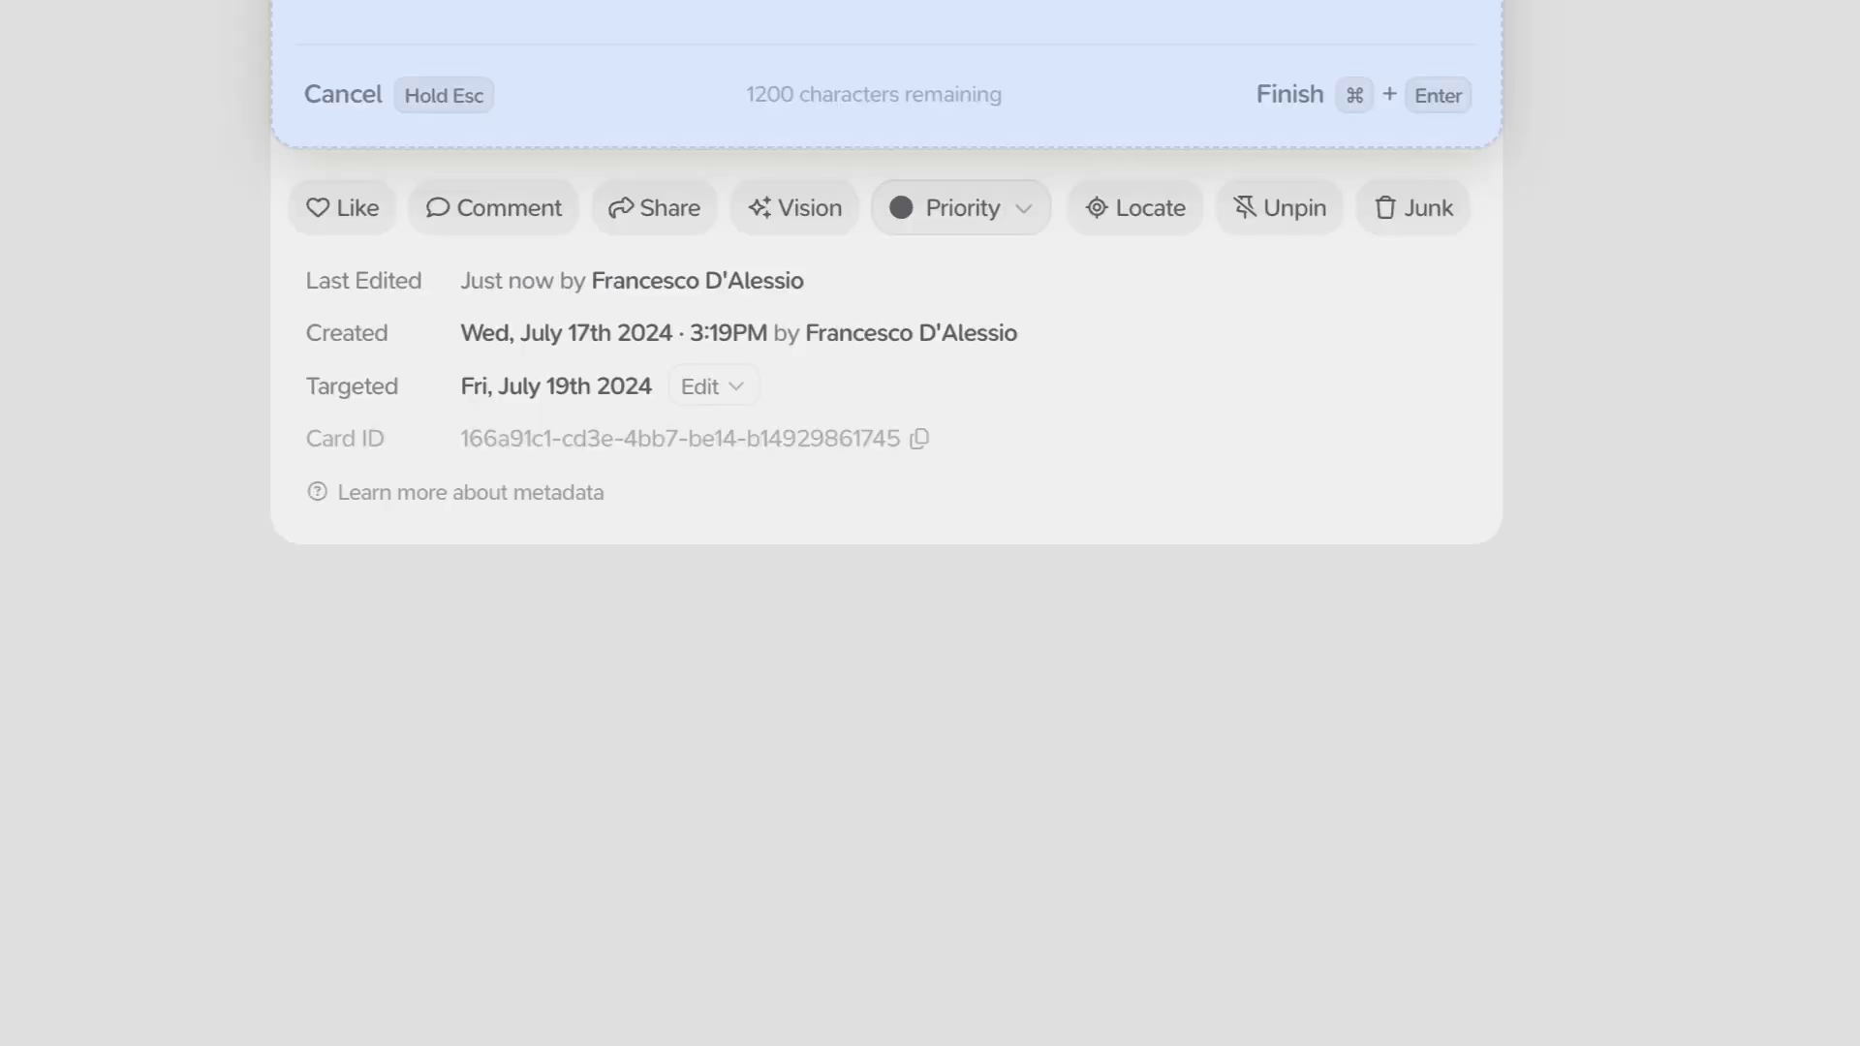
text(Th)
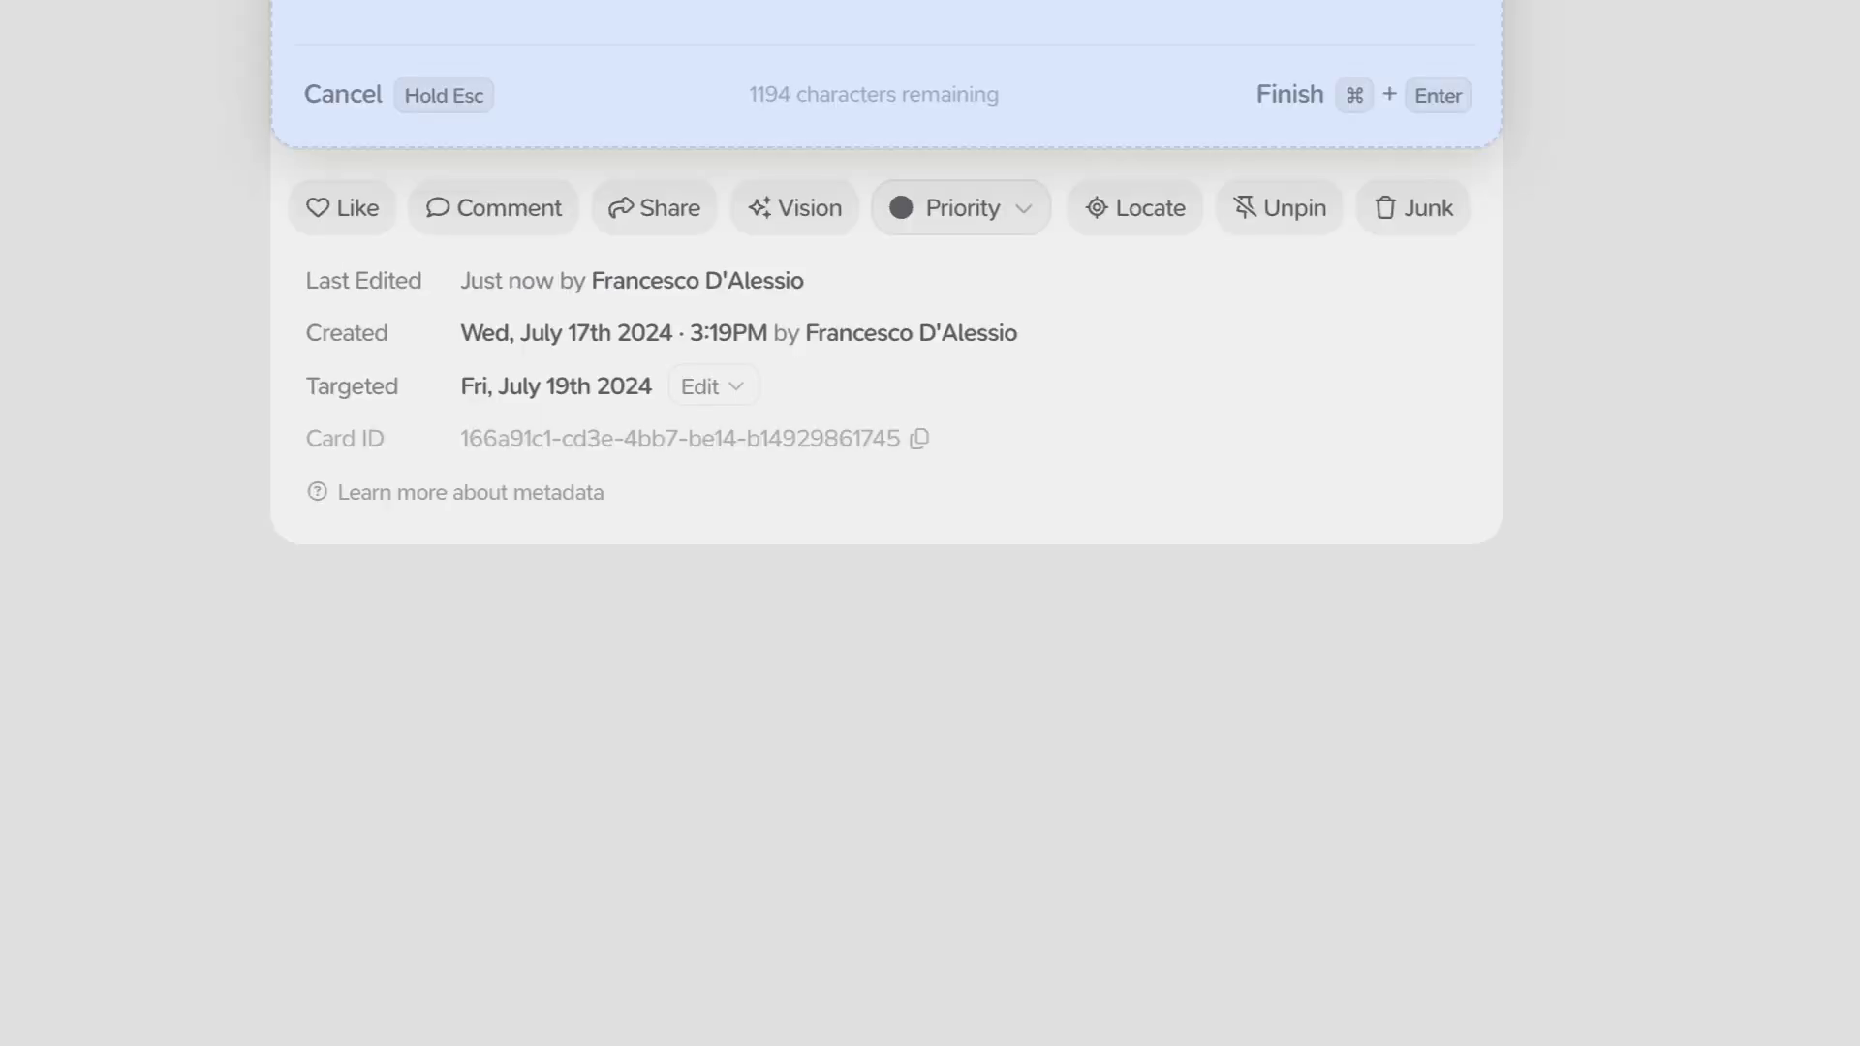
key(super+Return)
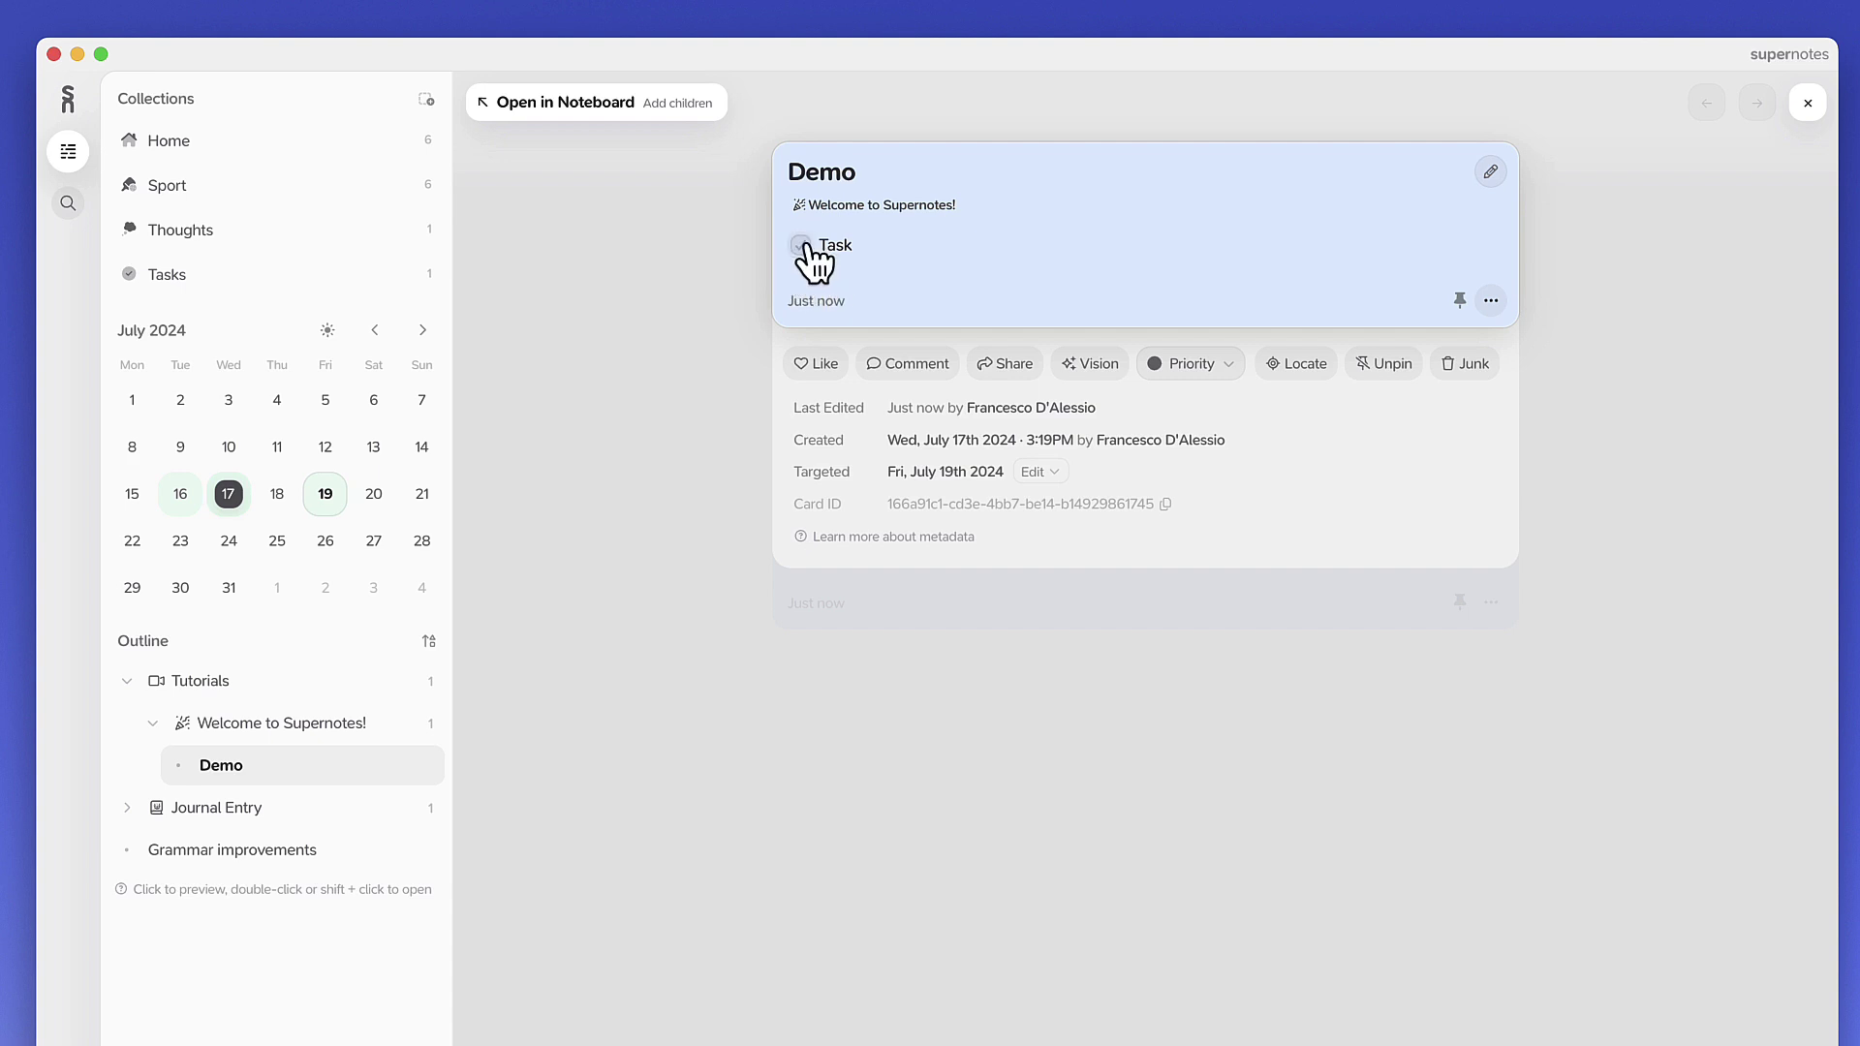
click(800, 250)
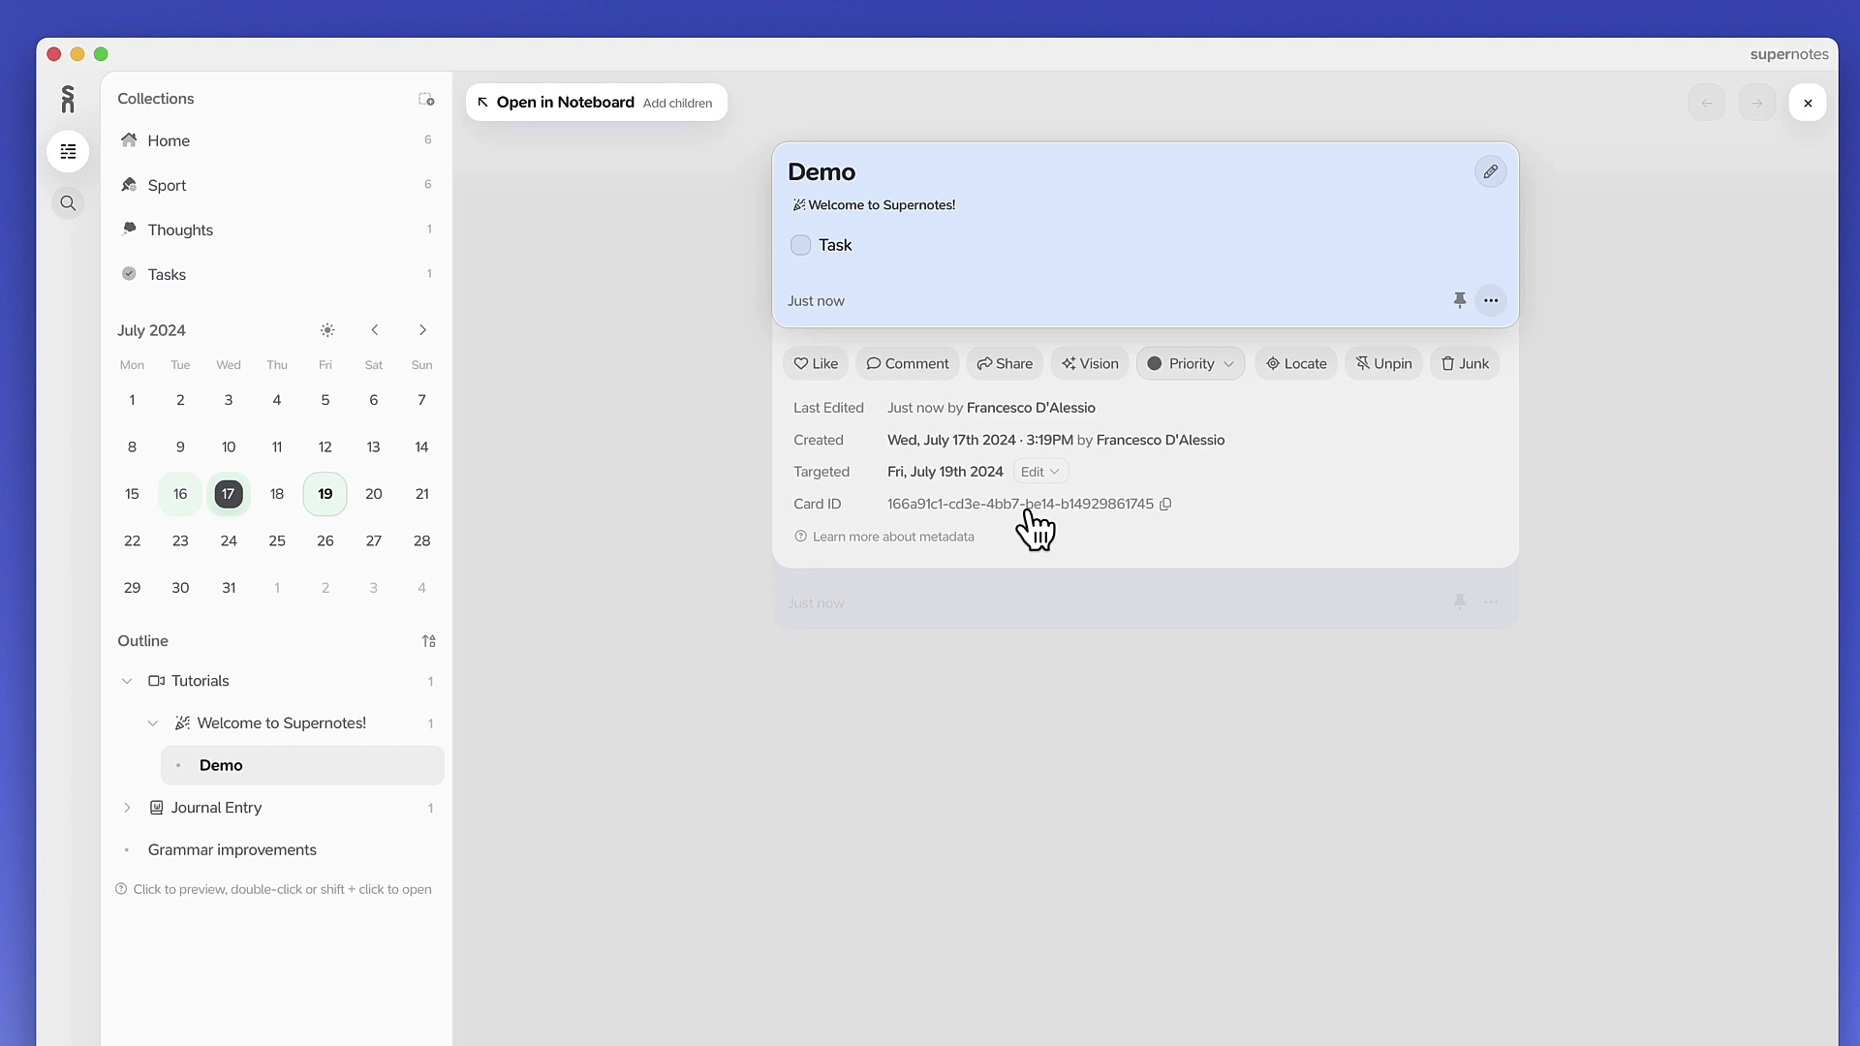
click(972, 683)
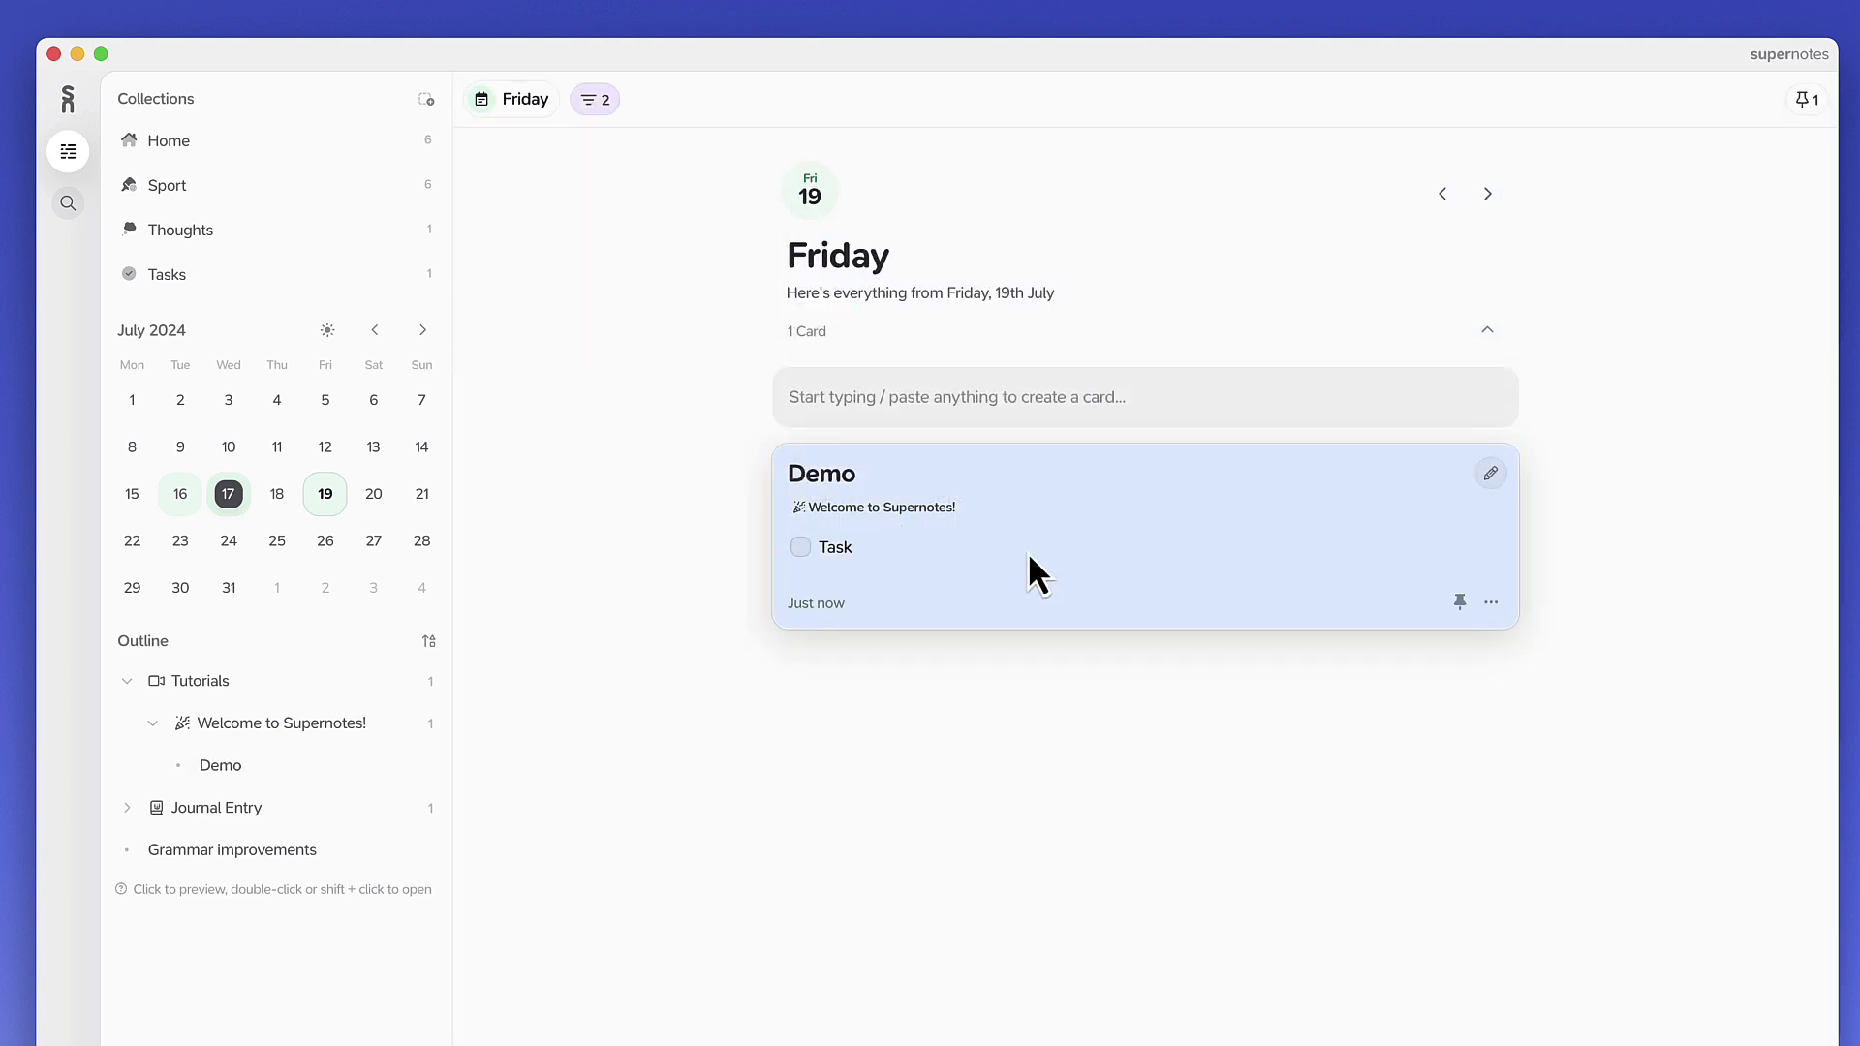
Return to the Home collection and create a new collection from the pre-configured Tasks template.
click(320, 145)
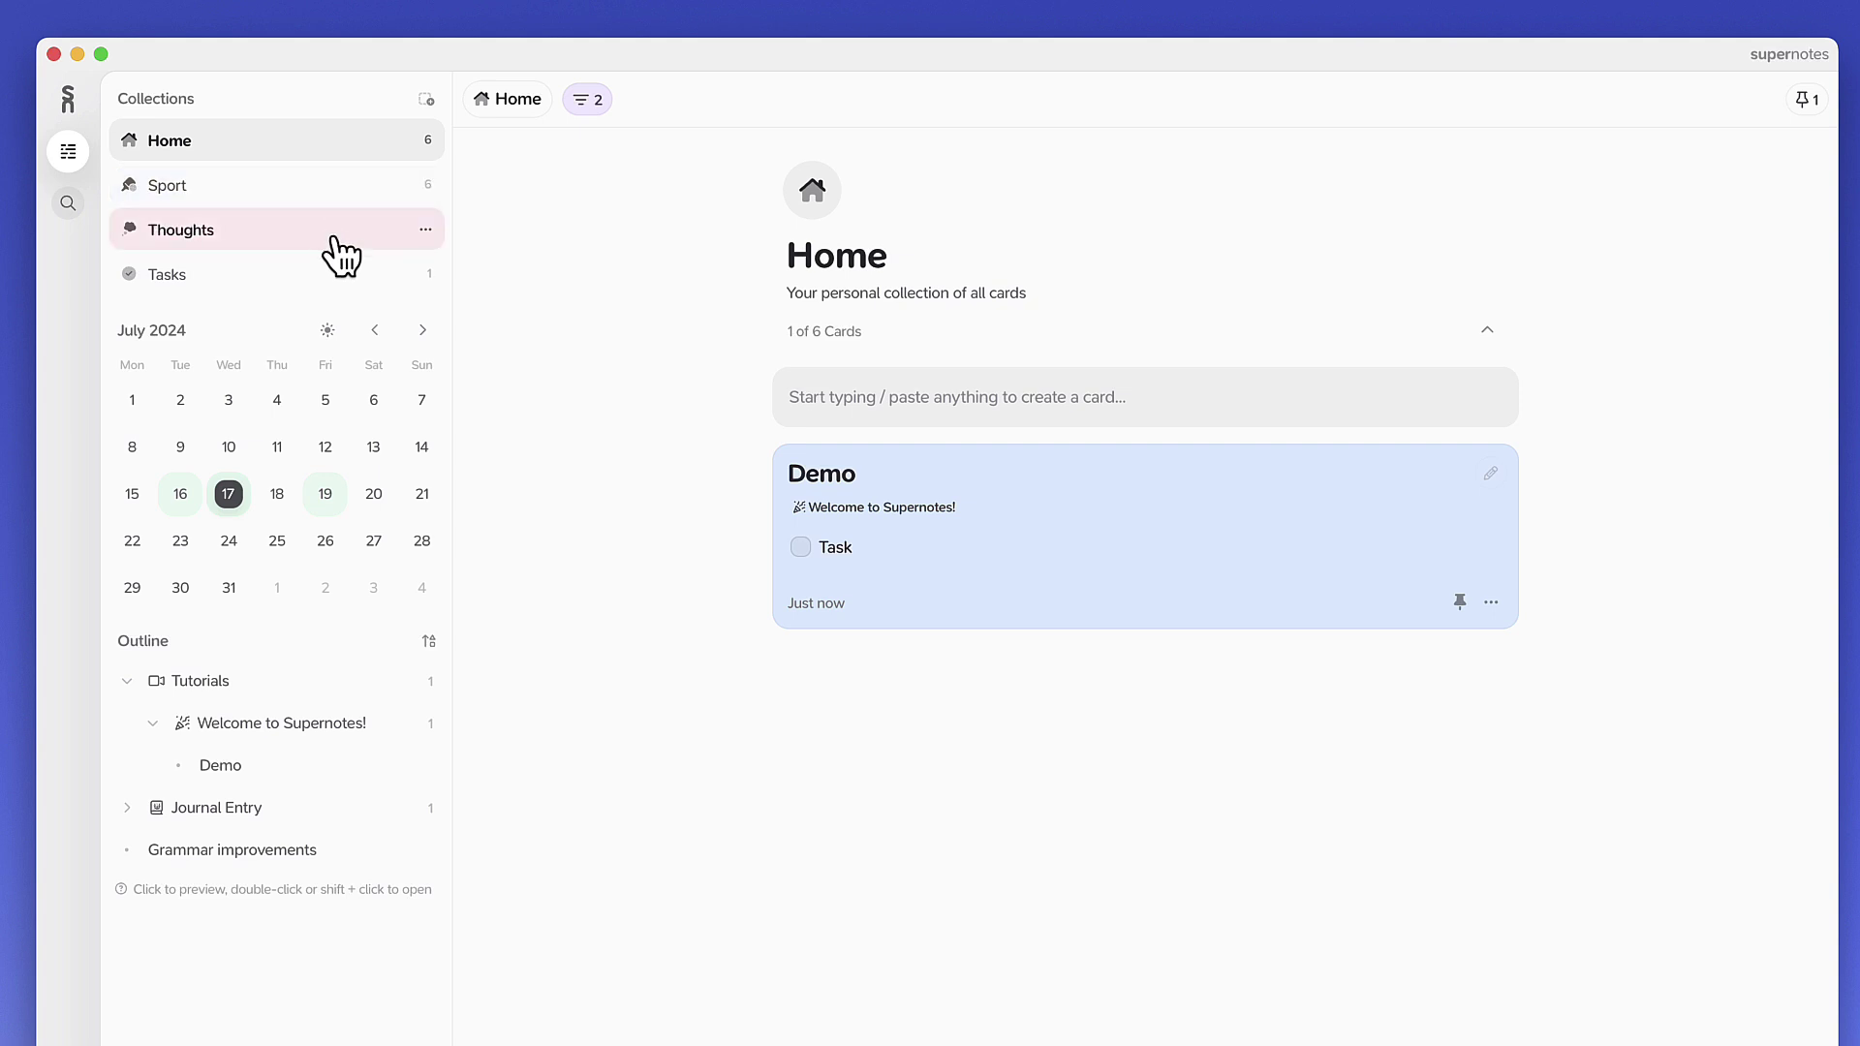
click(425, 101)
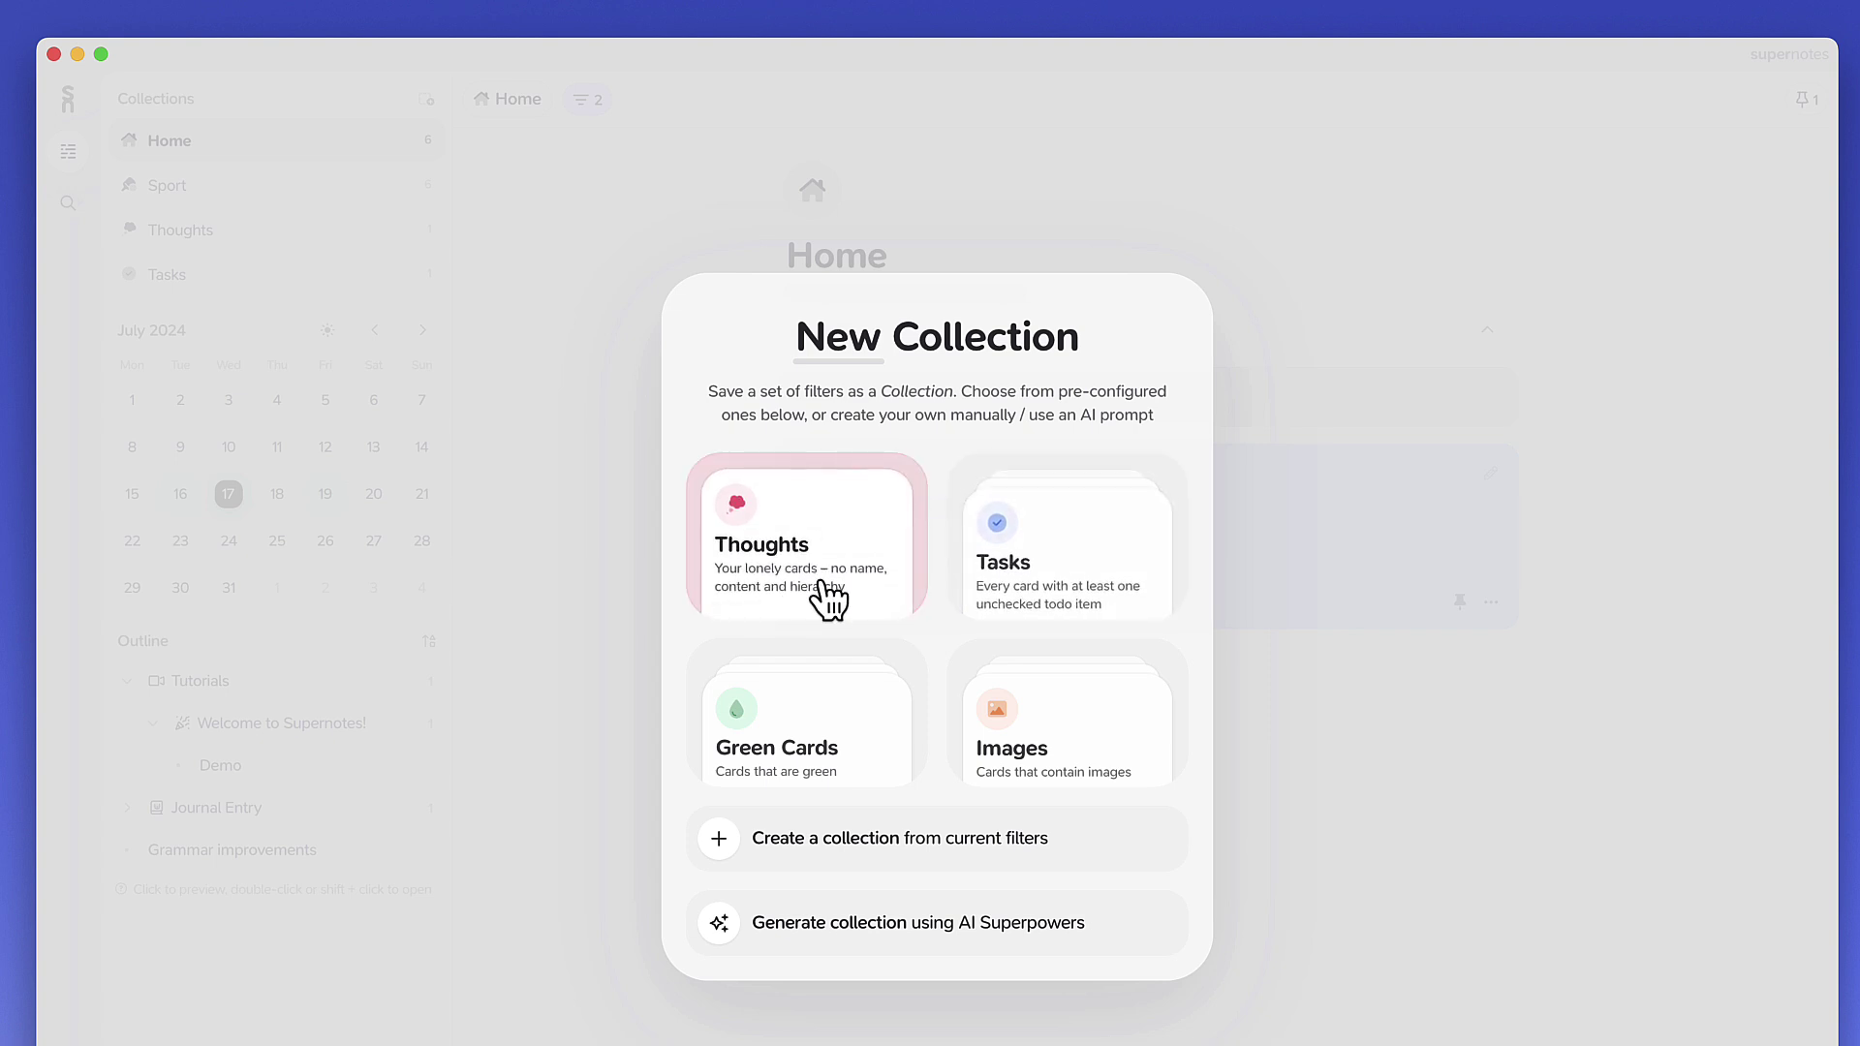
click(1066, 560)
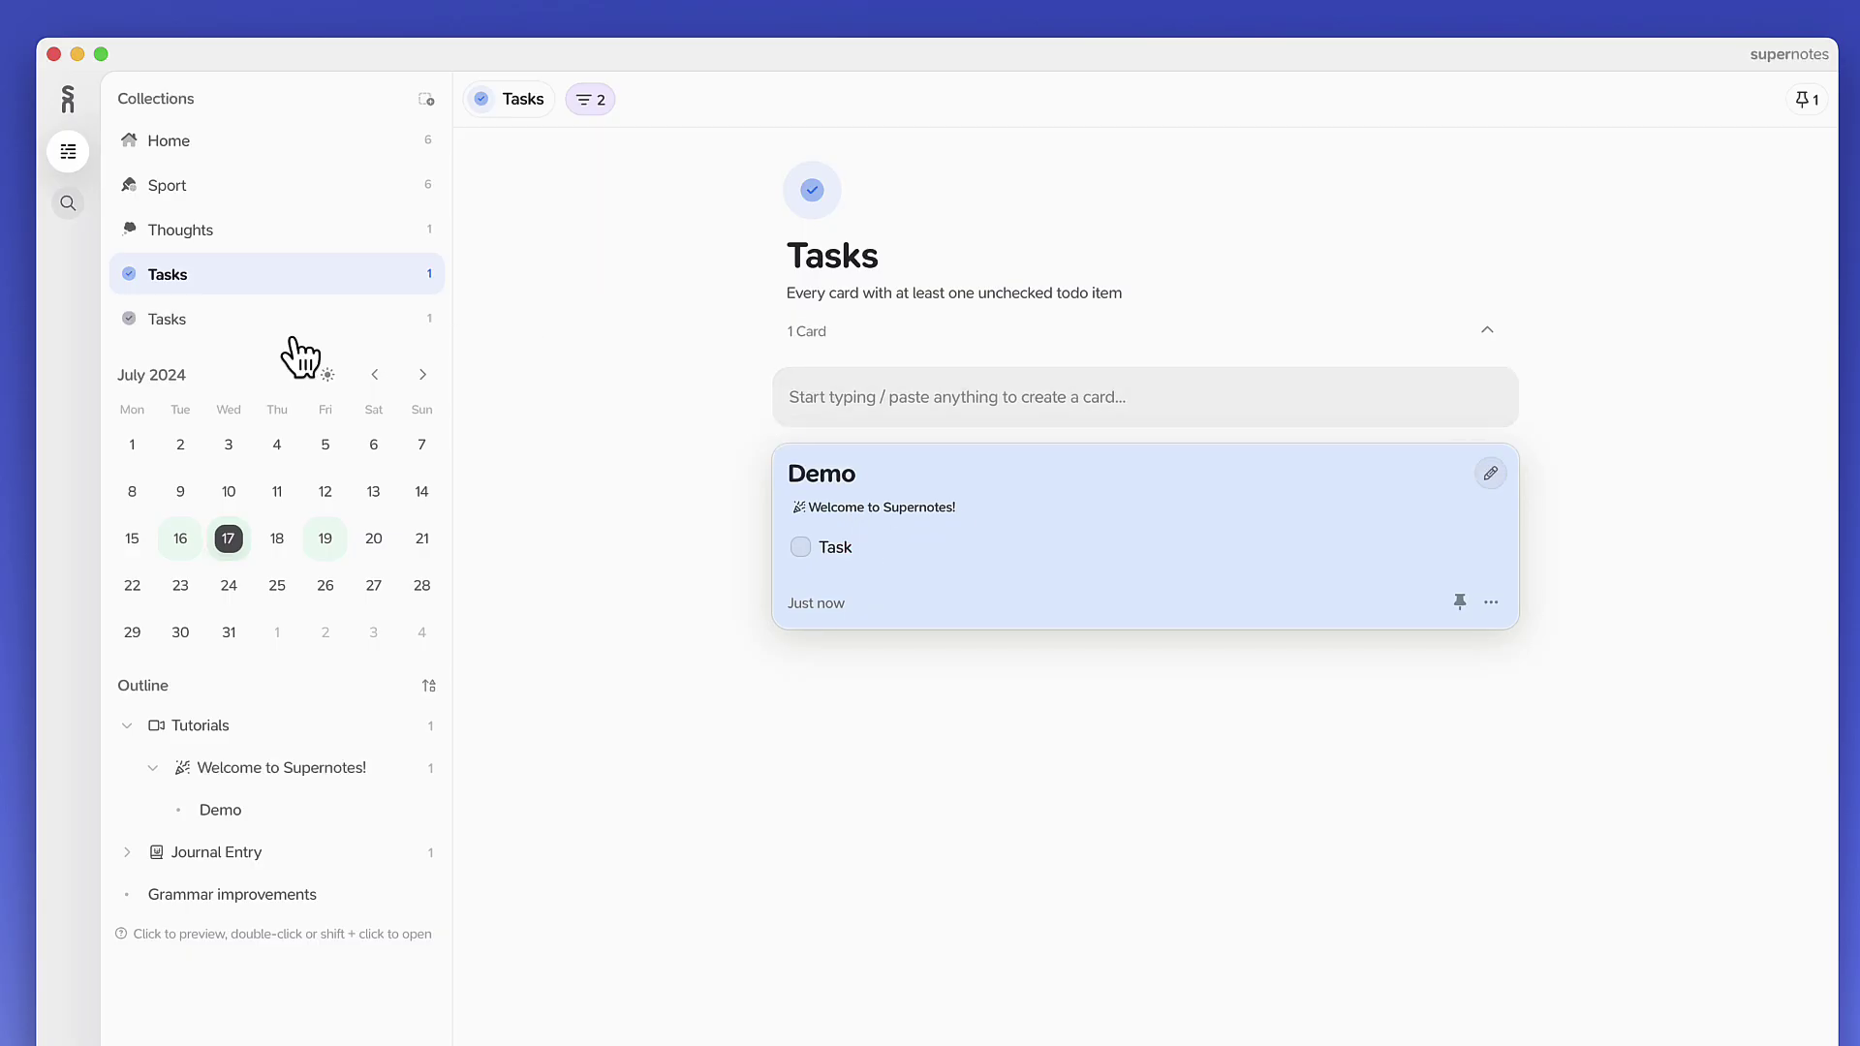
Create a collection from the current filters and try setting its color rule's argument to "green" in the filter code.
click(426, 99)
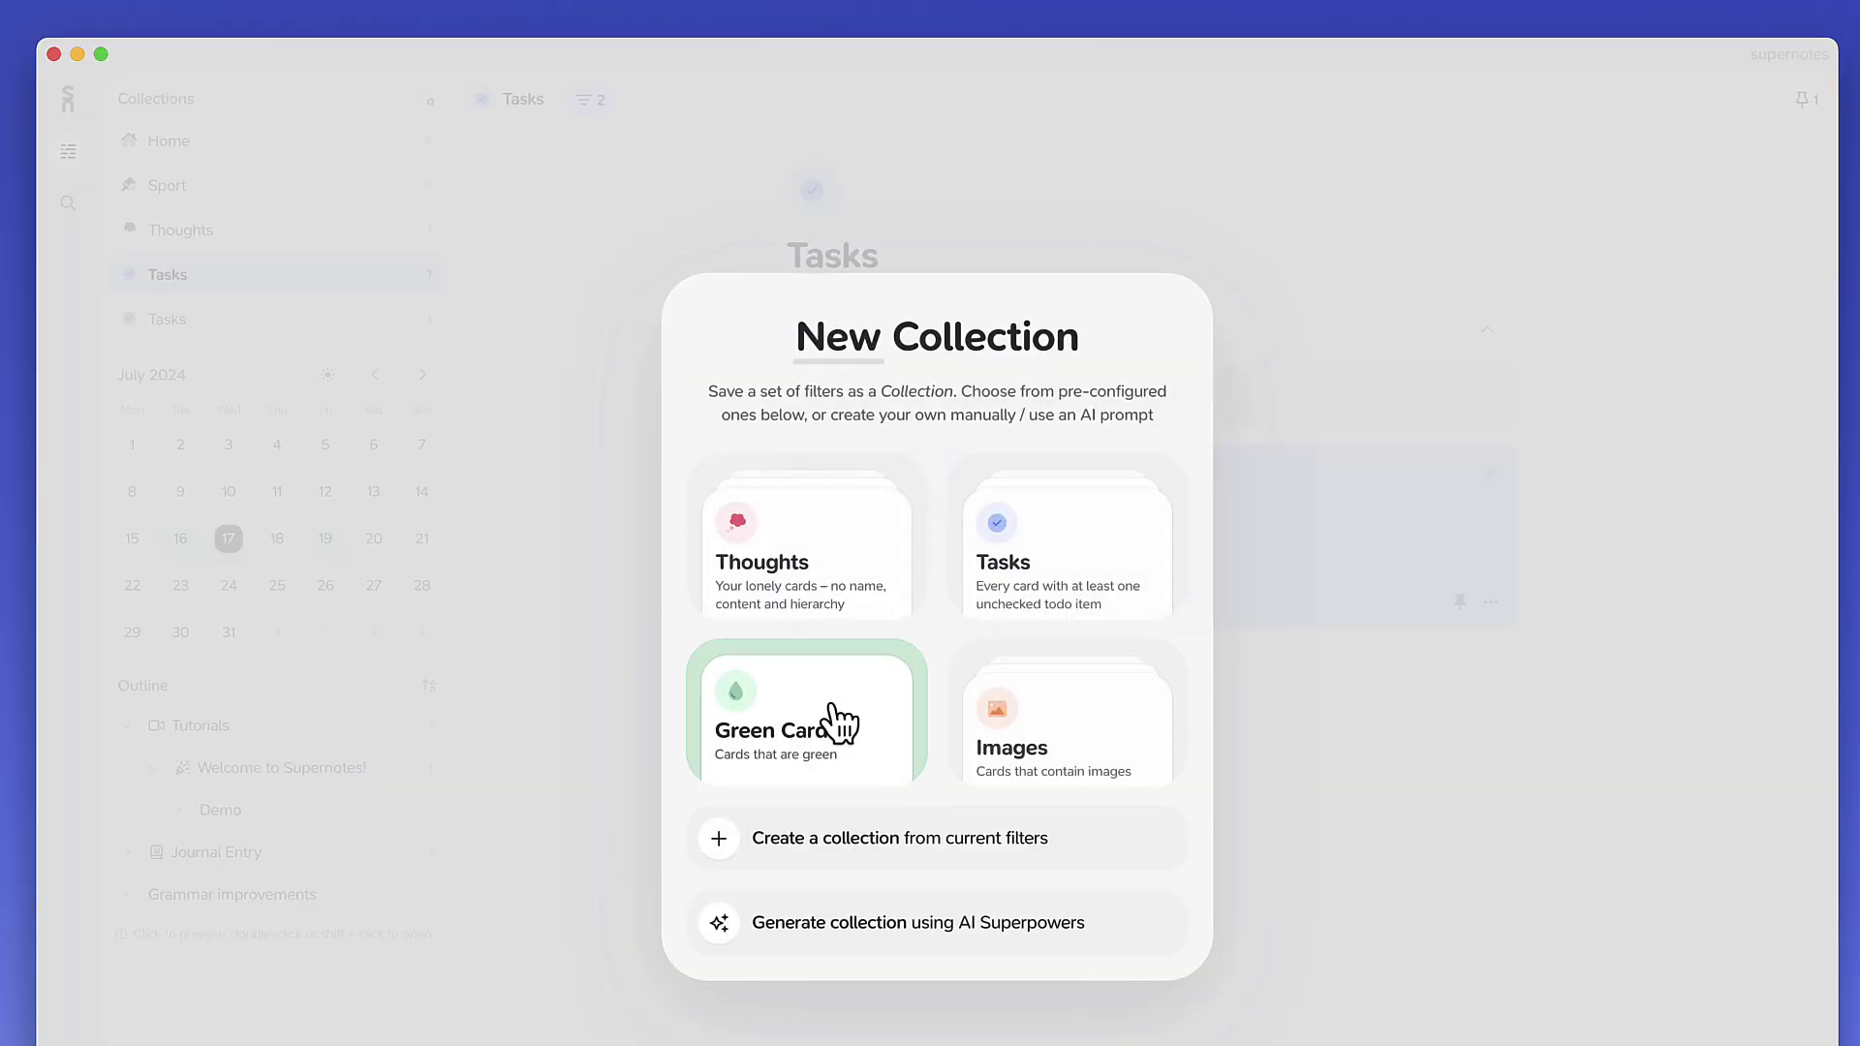
click(928, 839)
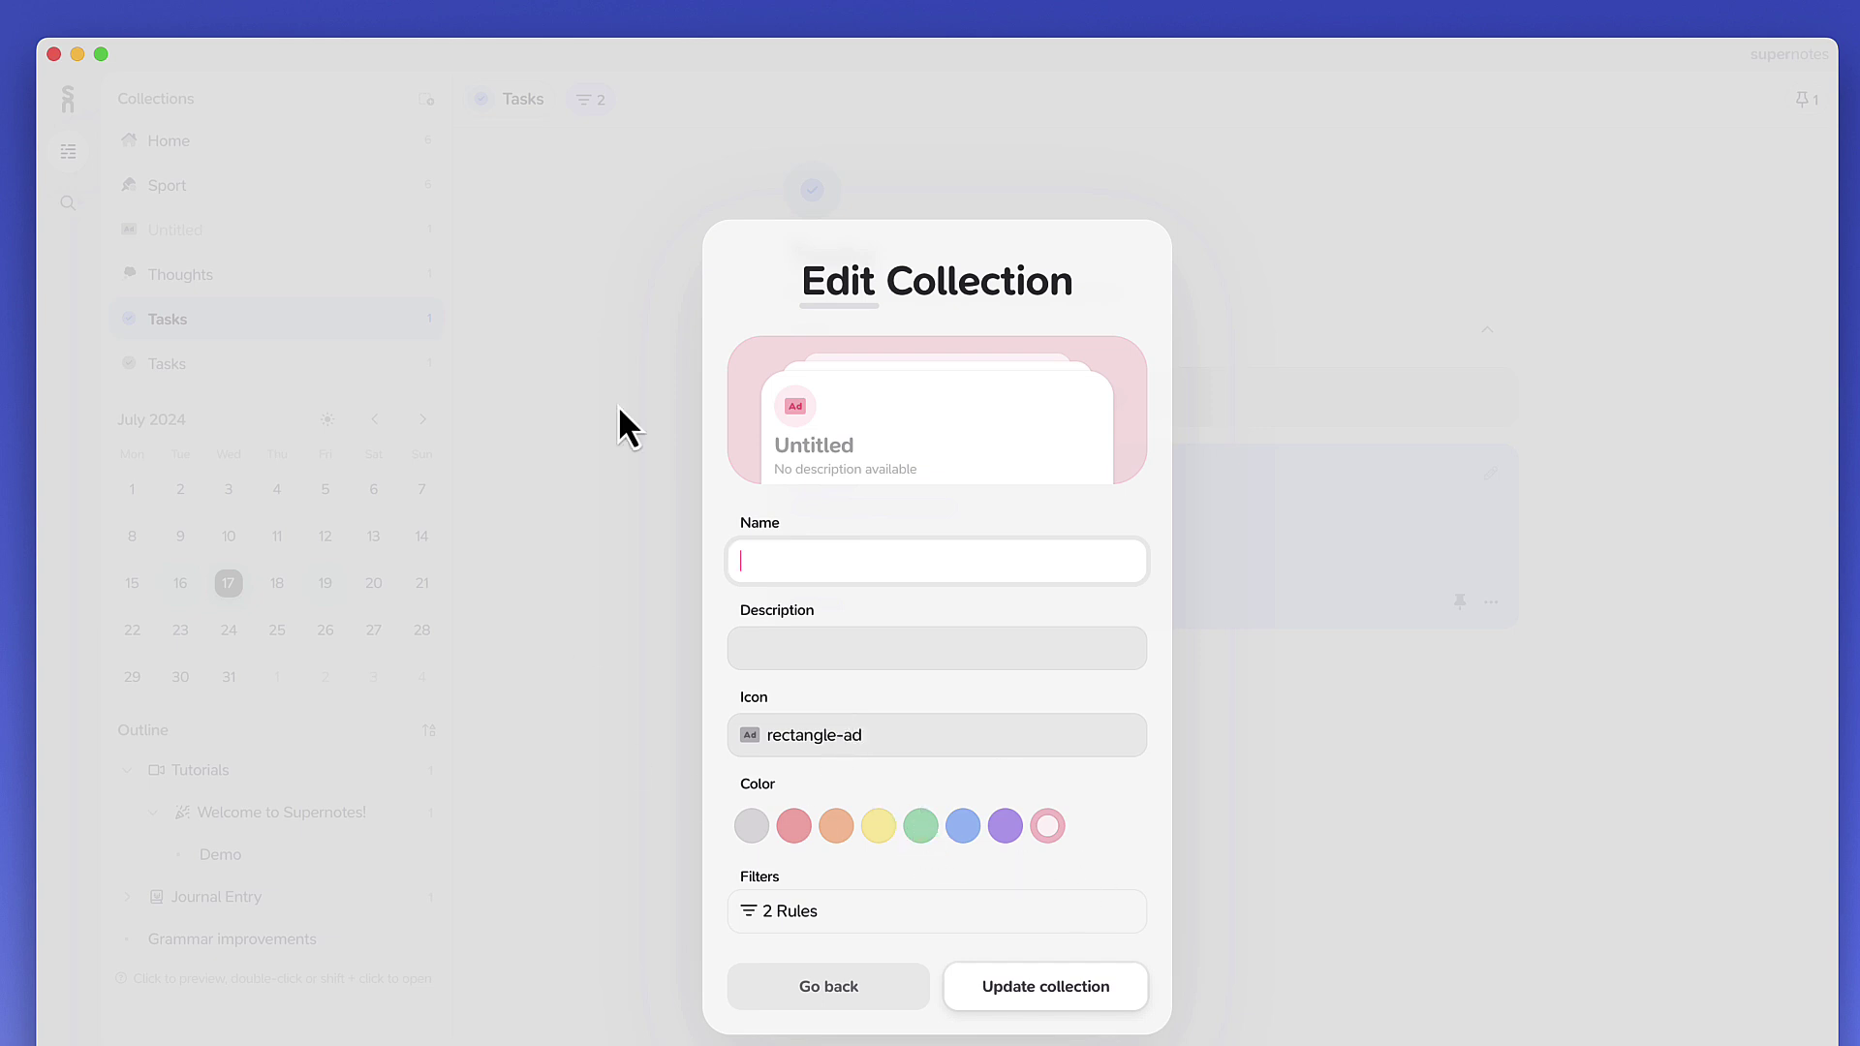
click(812, 910)
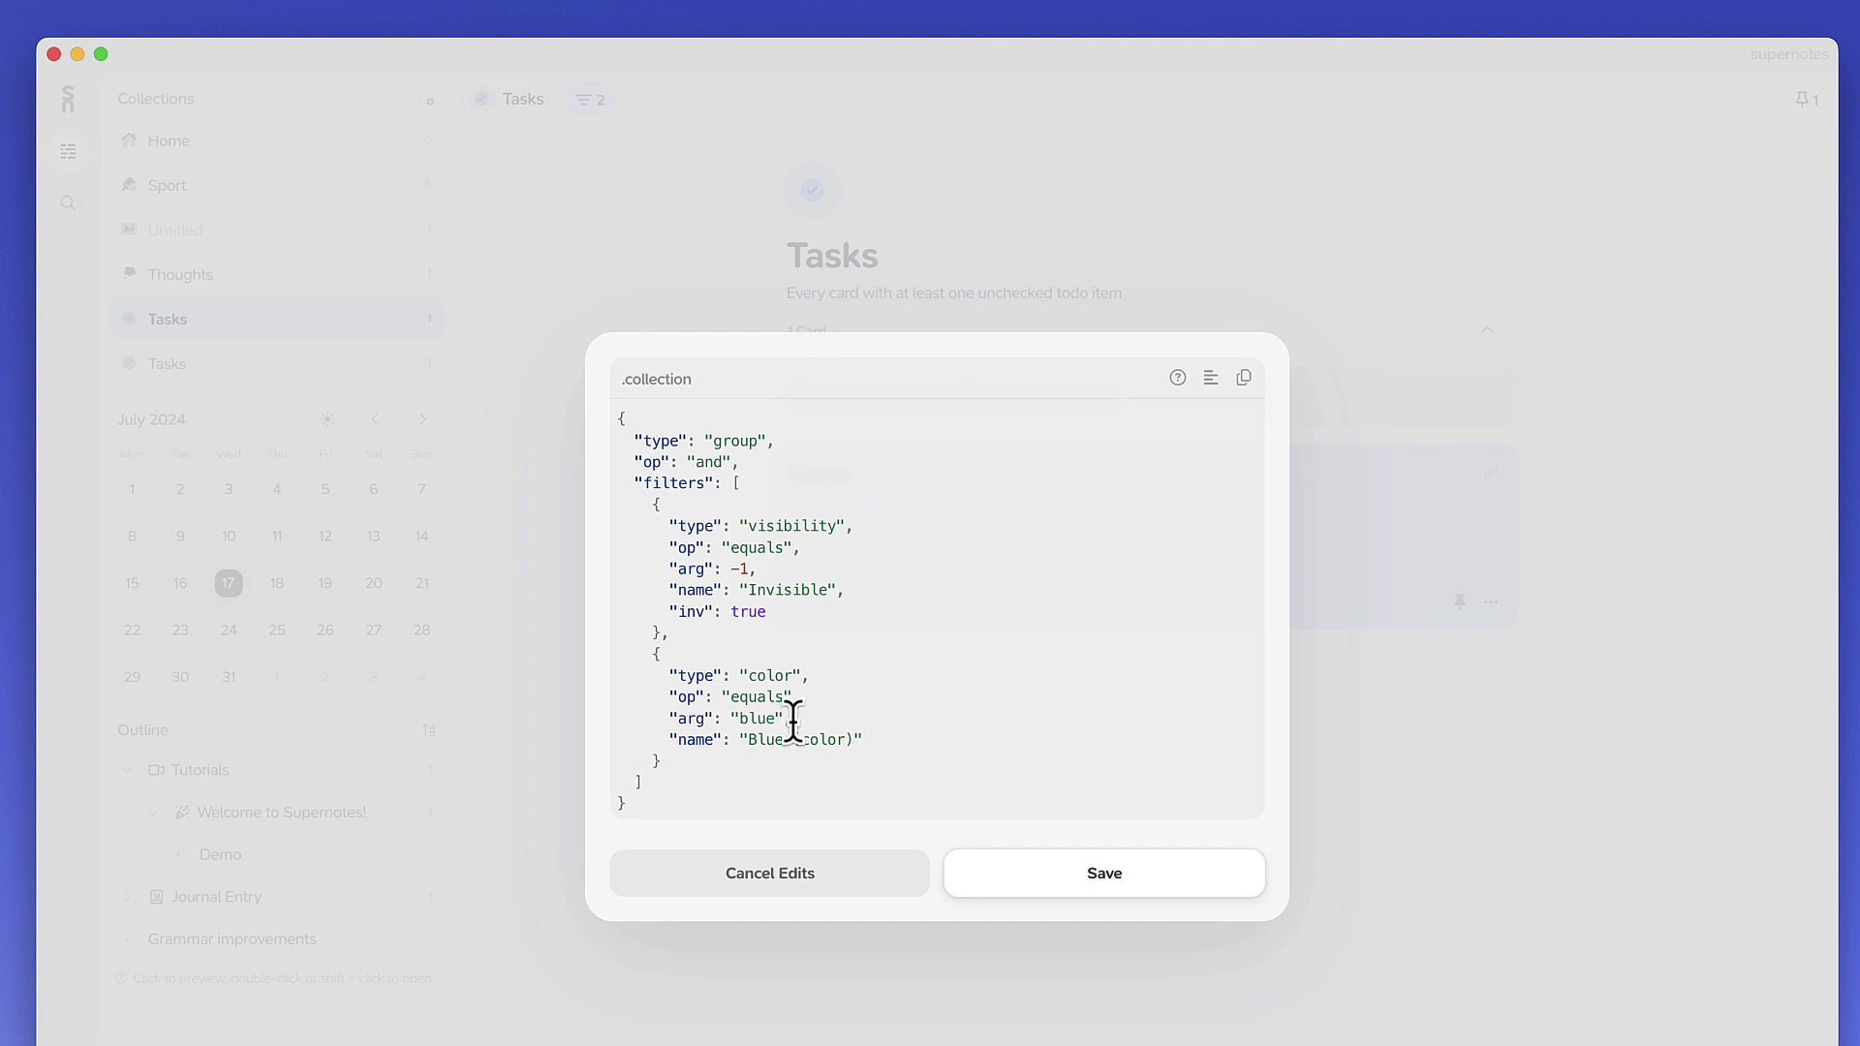
double_click(756, 718)
text(green)
click(1066, 875)
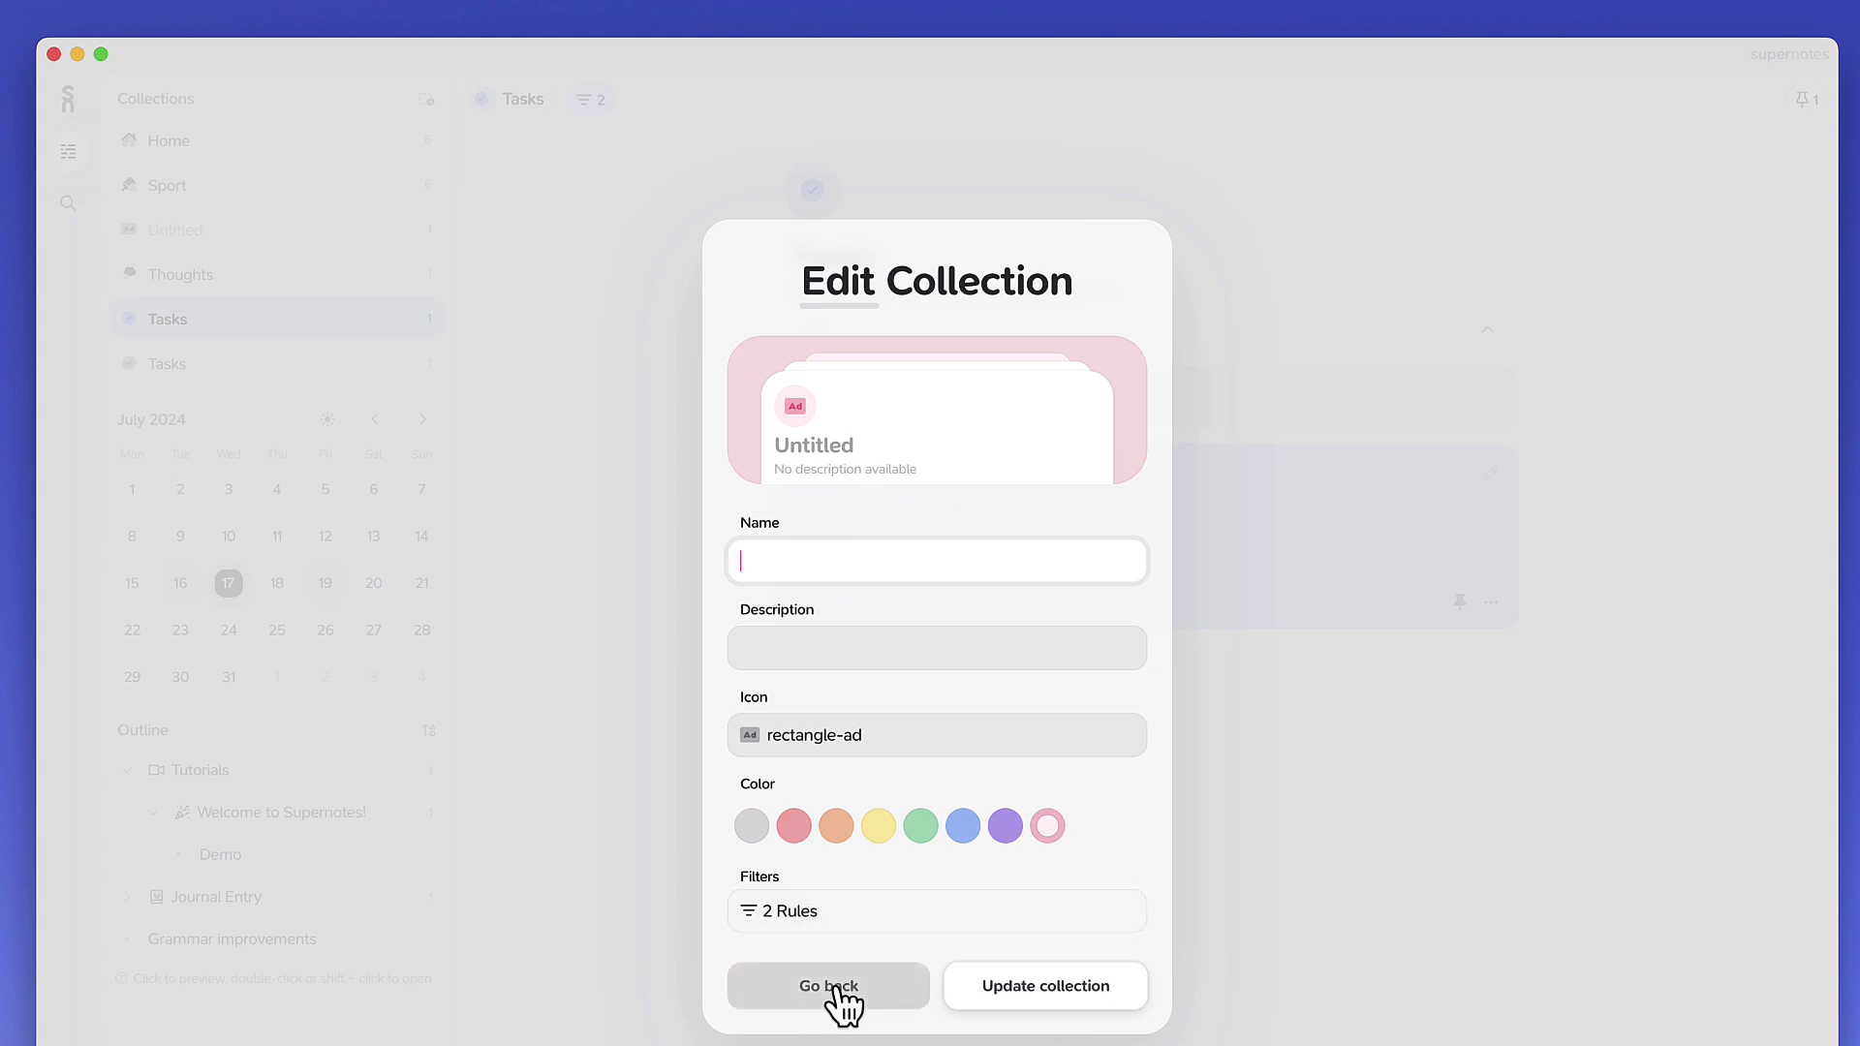
click(600, 406)
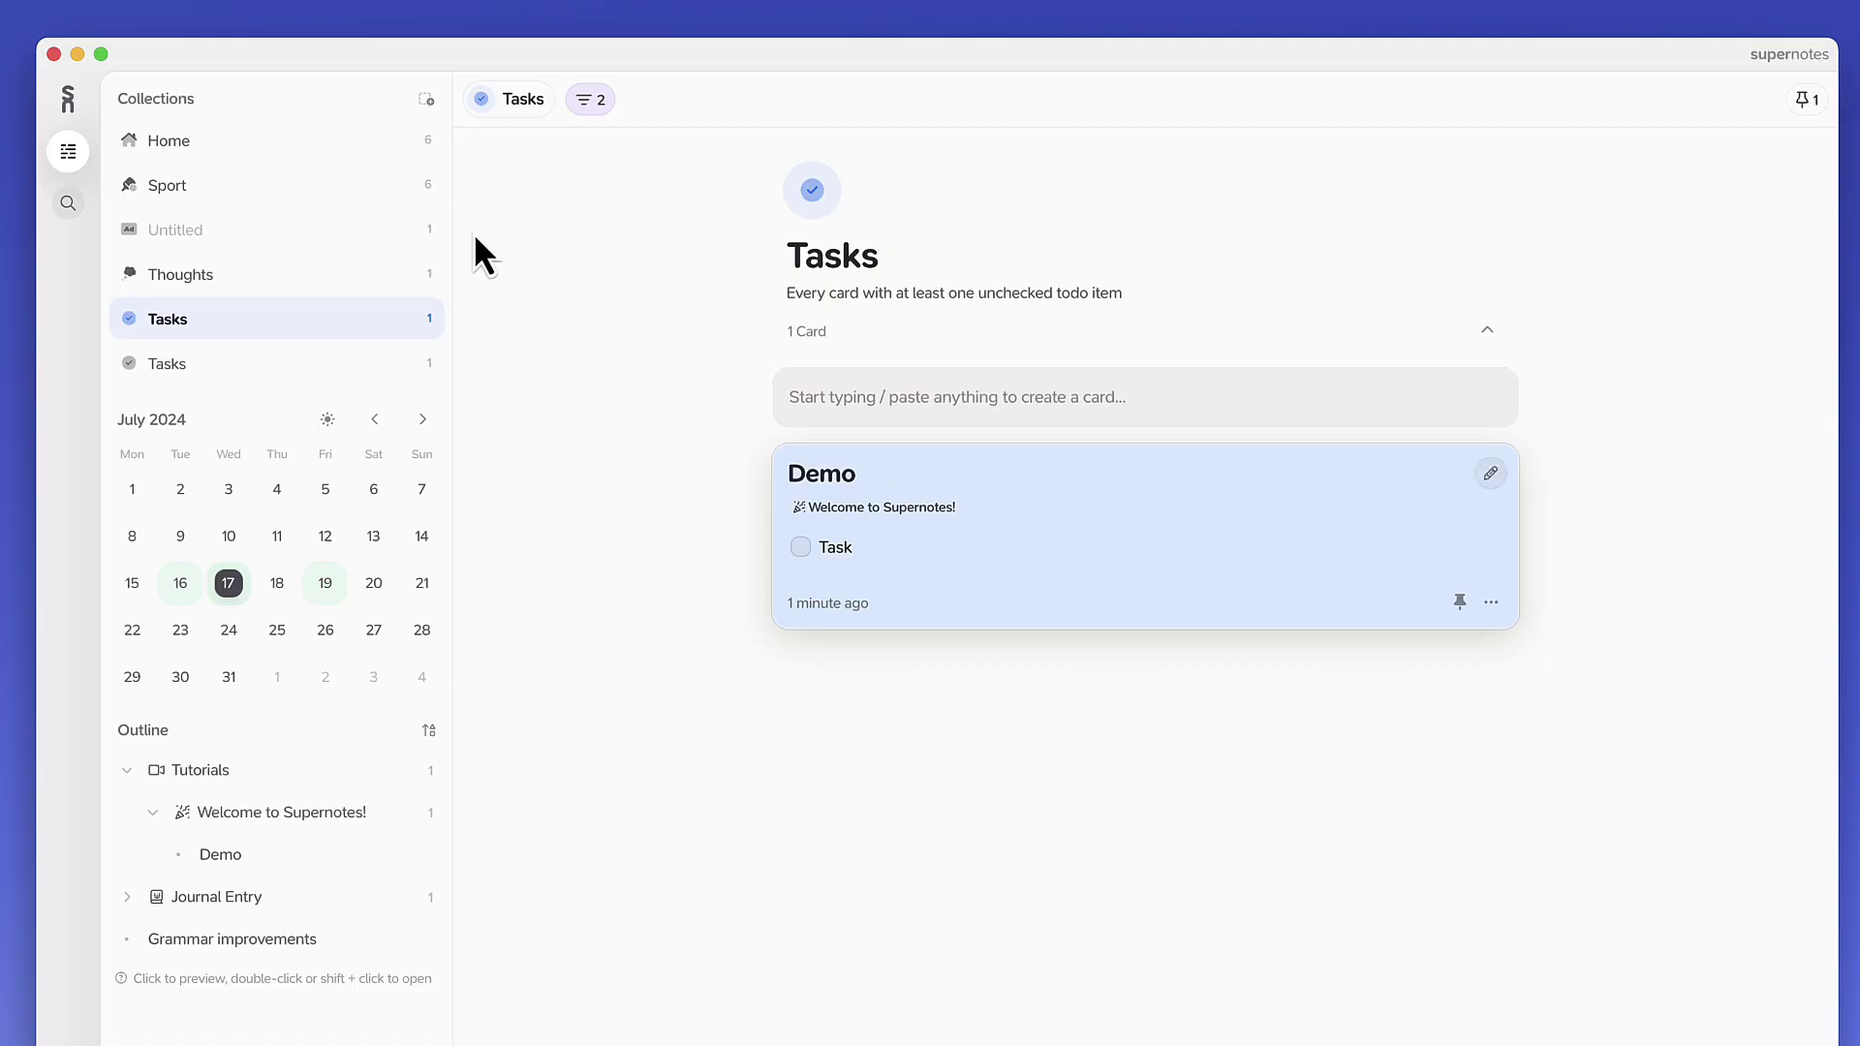
Generate an AI collection from the description "any spelling related mentions".
click(426, 98)
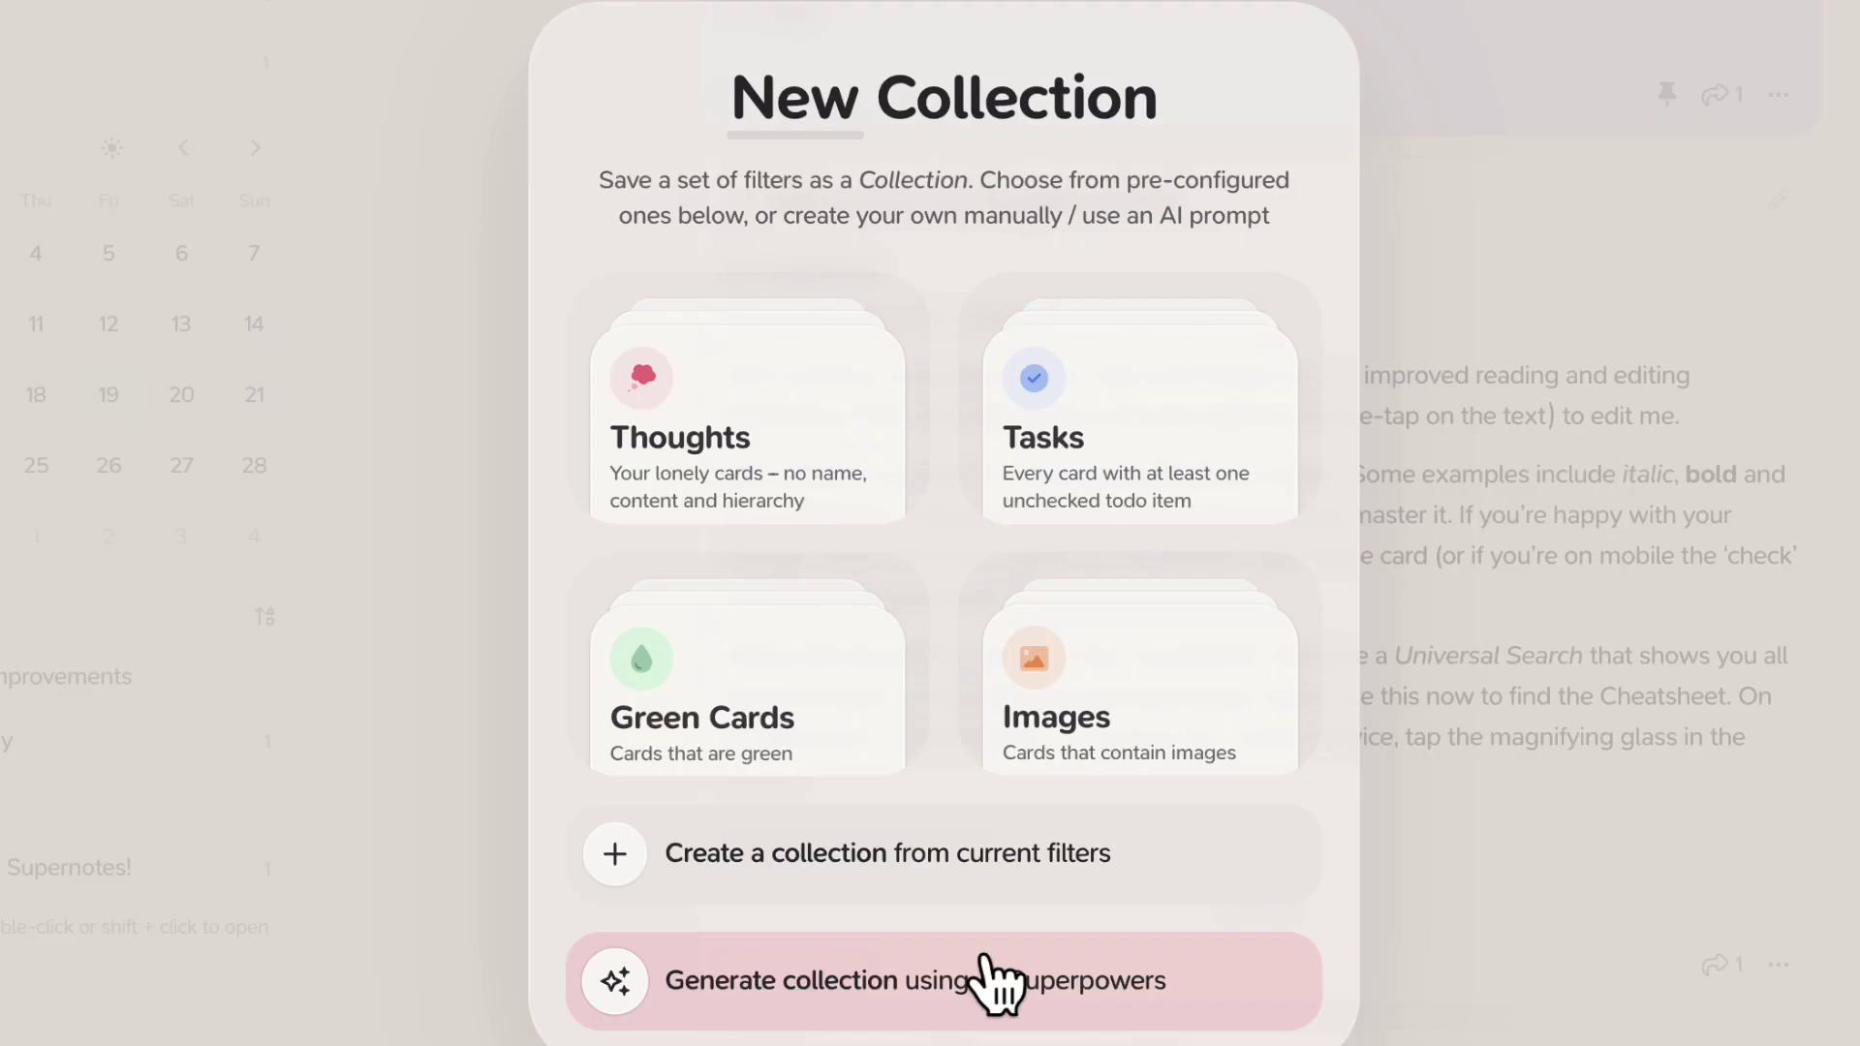
click(989, 978)
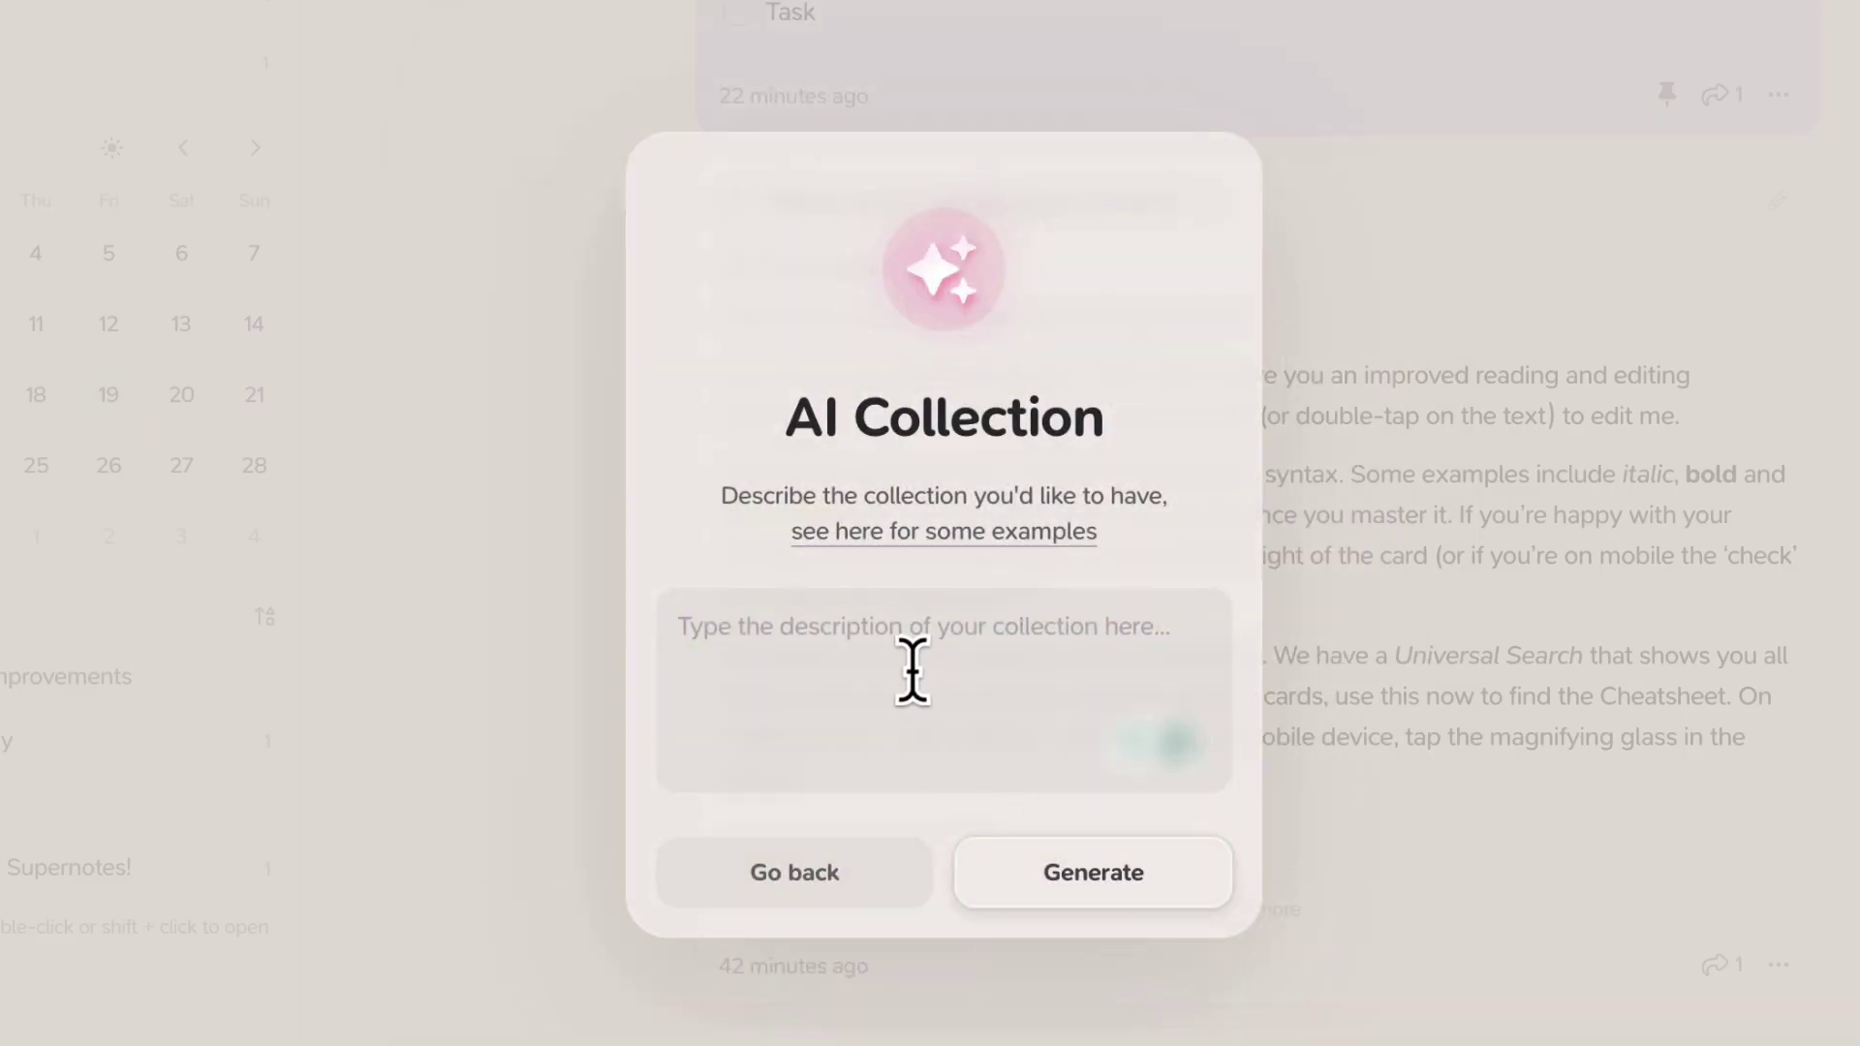
text(any spelling related mentions)
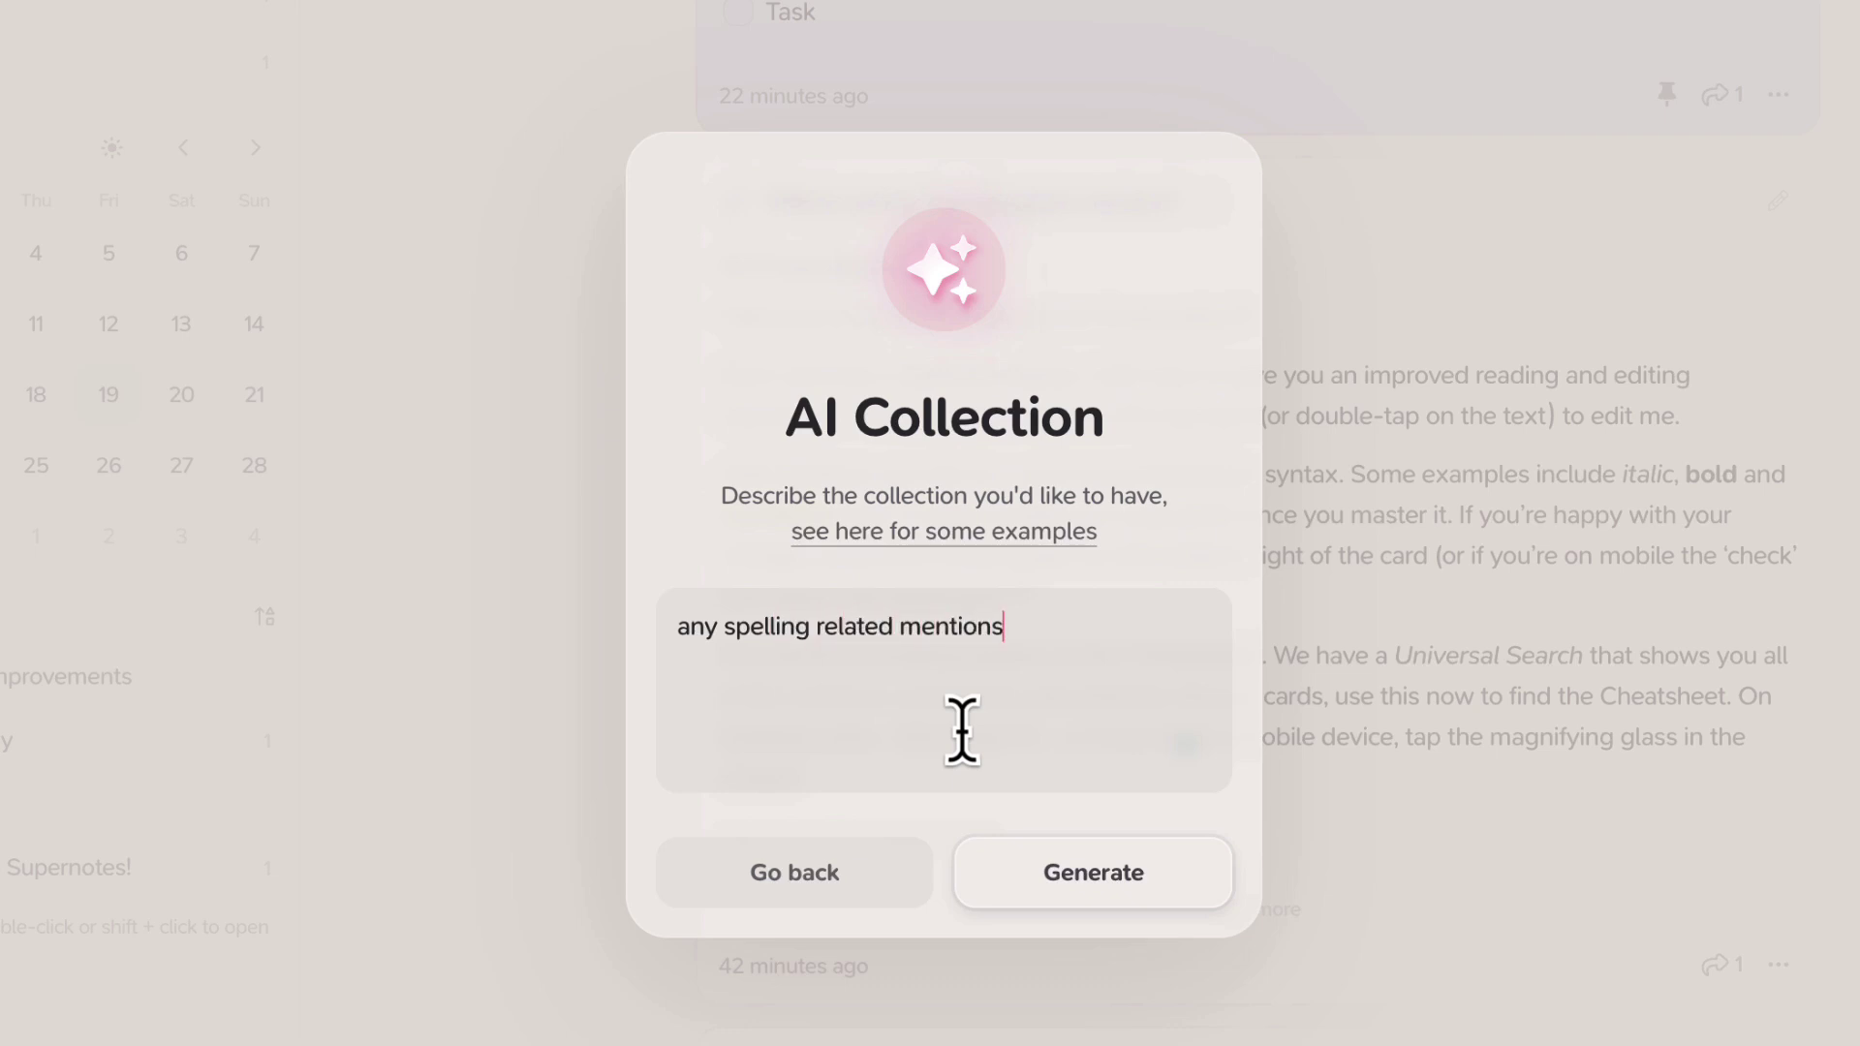
click(1133, 896)
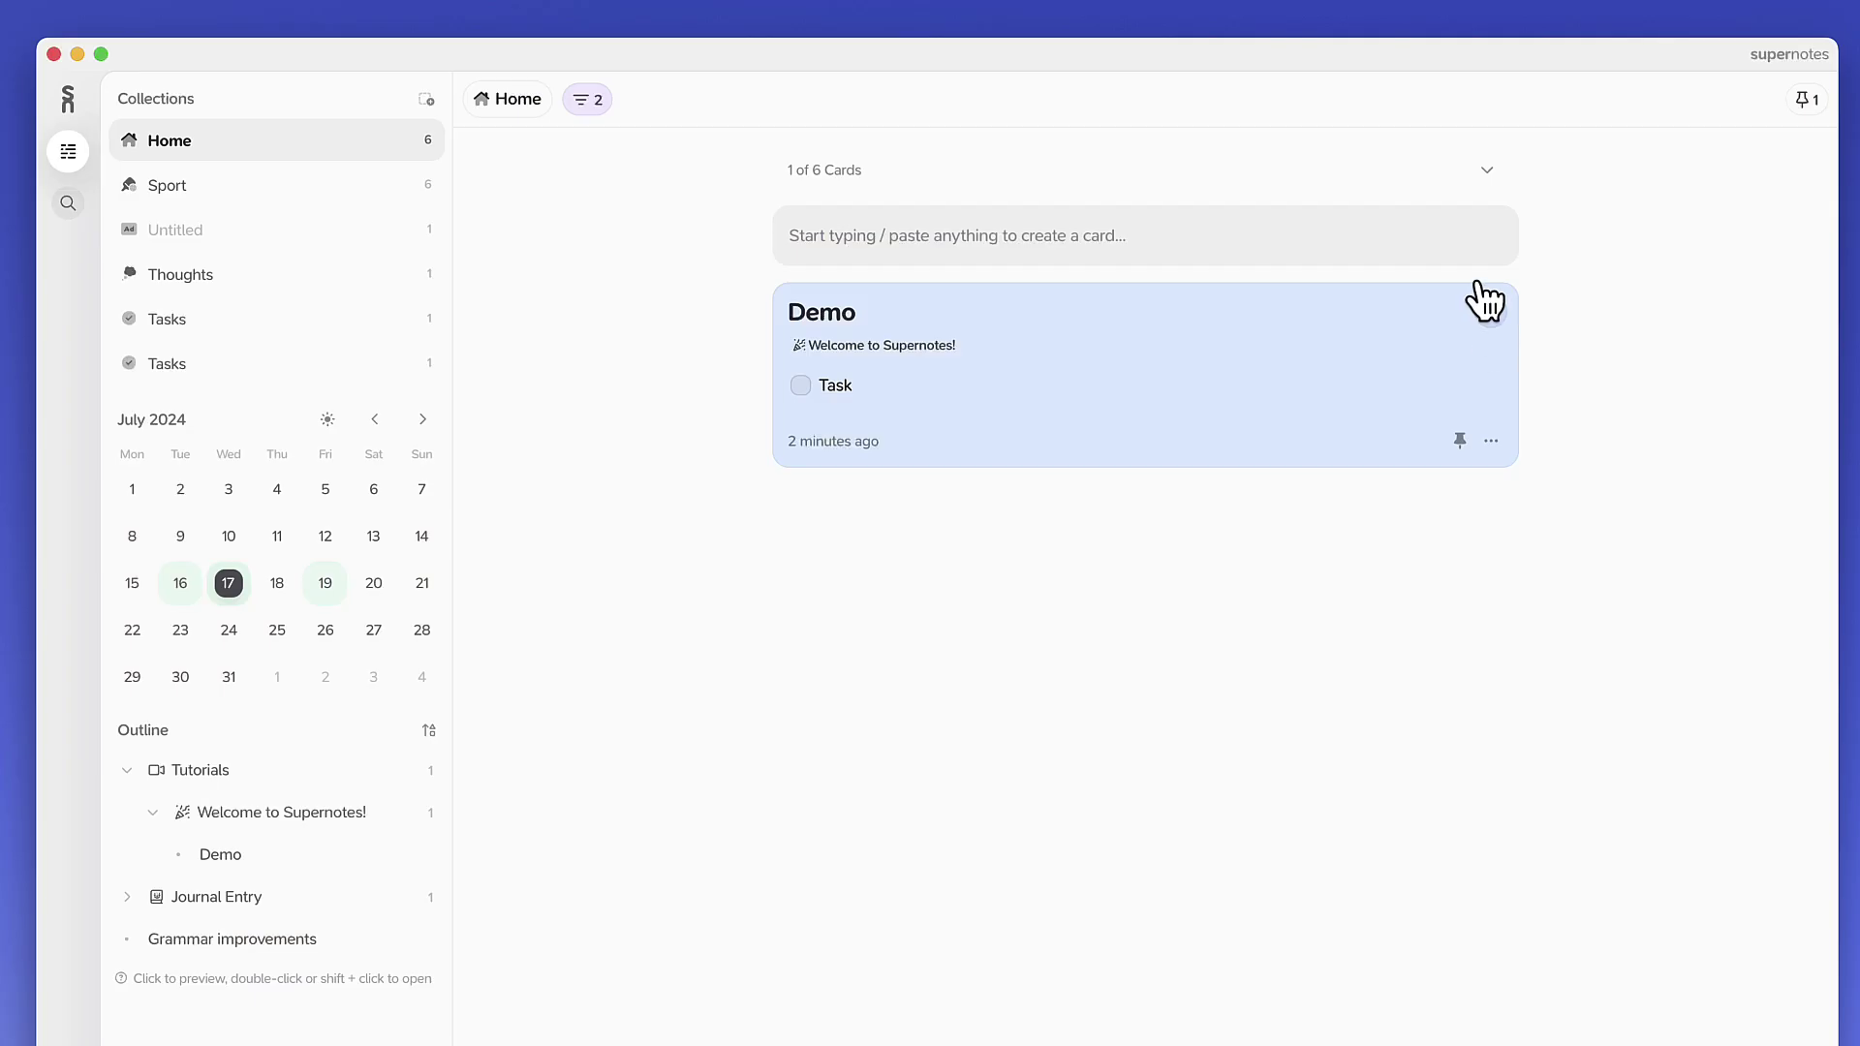
Read through the Cheatsheet from the Demo card's editor, close it, and start a new blank card on Home.
scroll(1482, 193, up, 2)
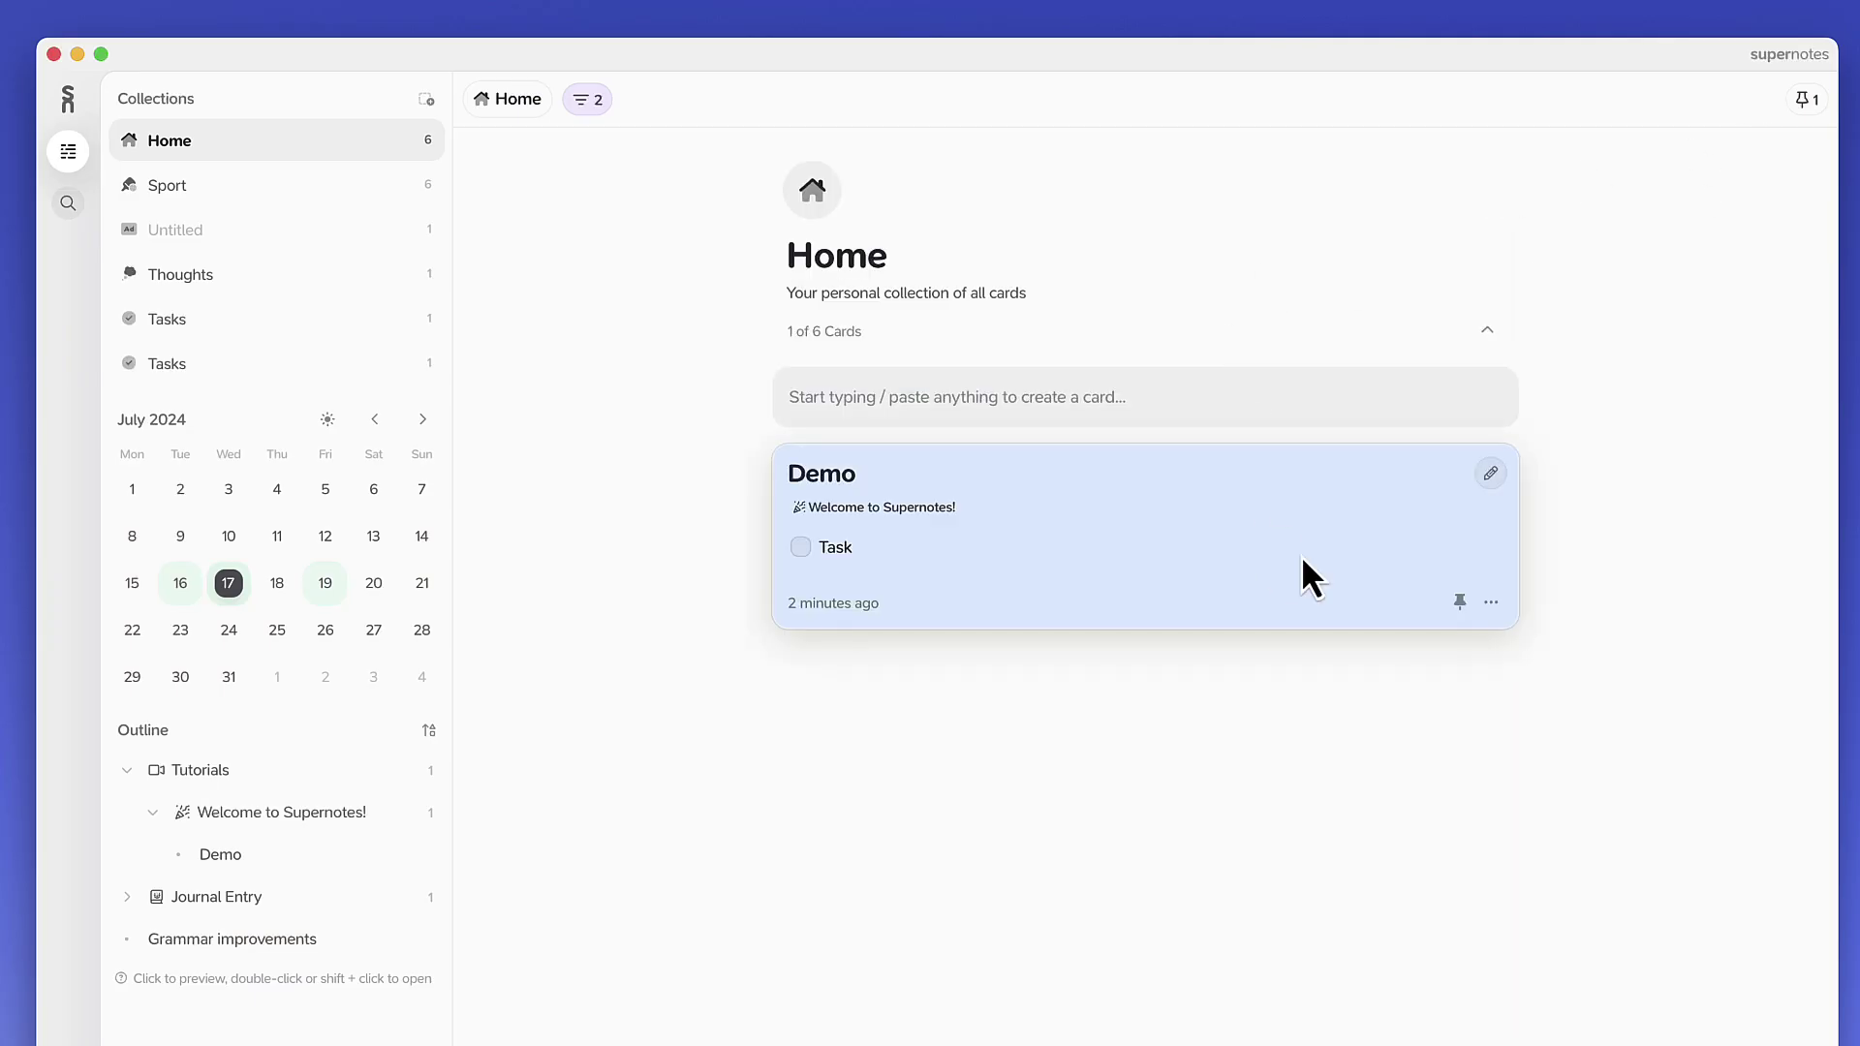
click(1489, 474)
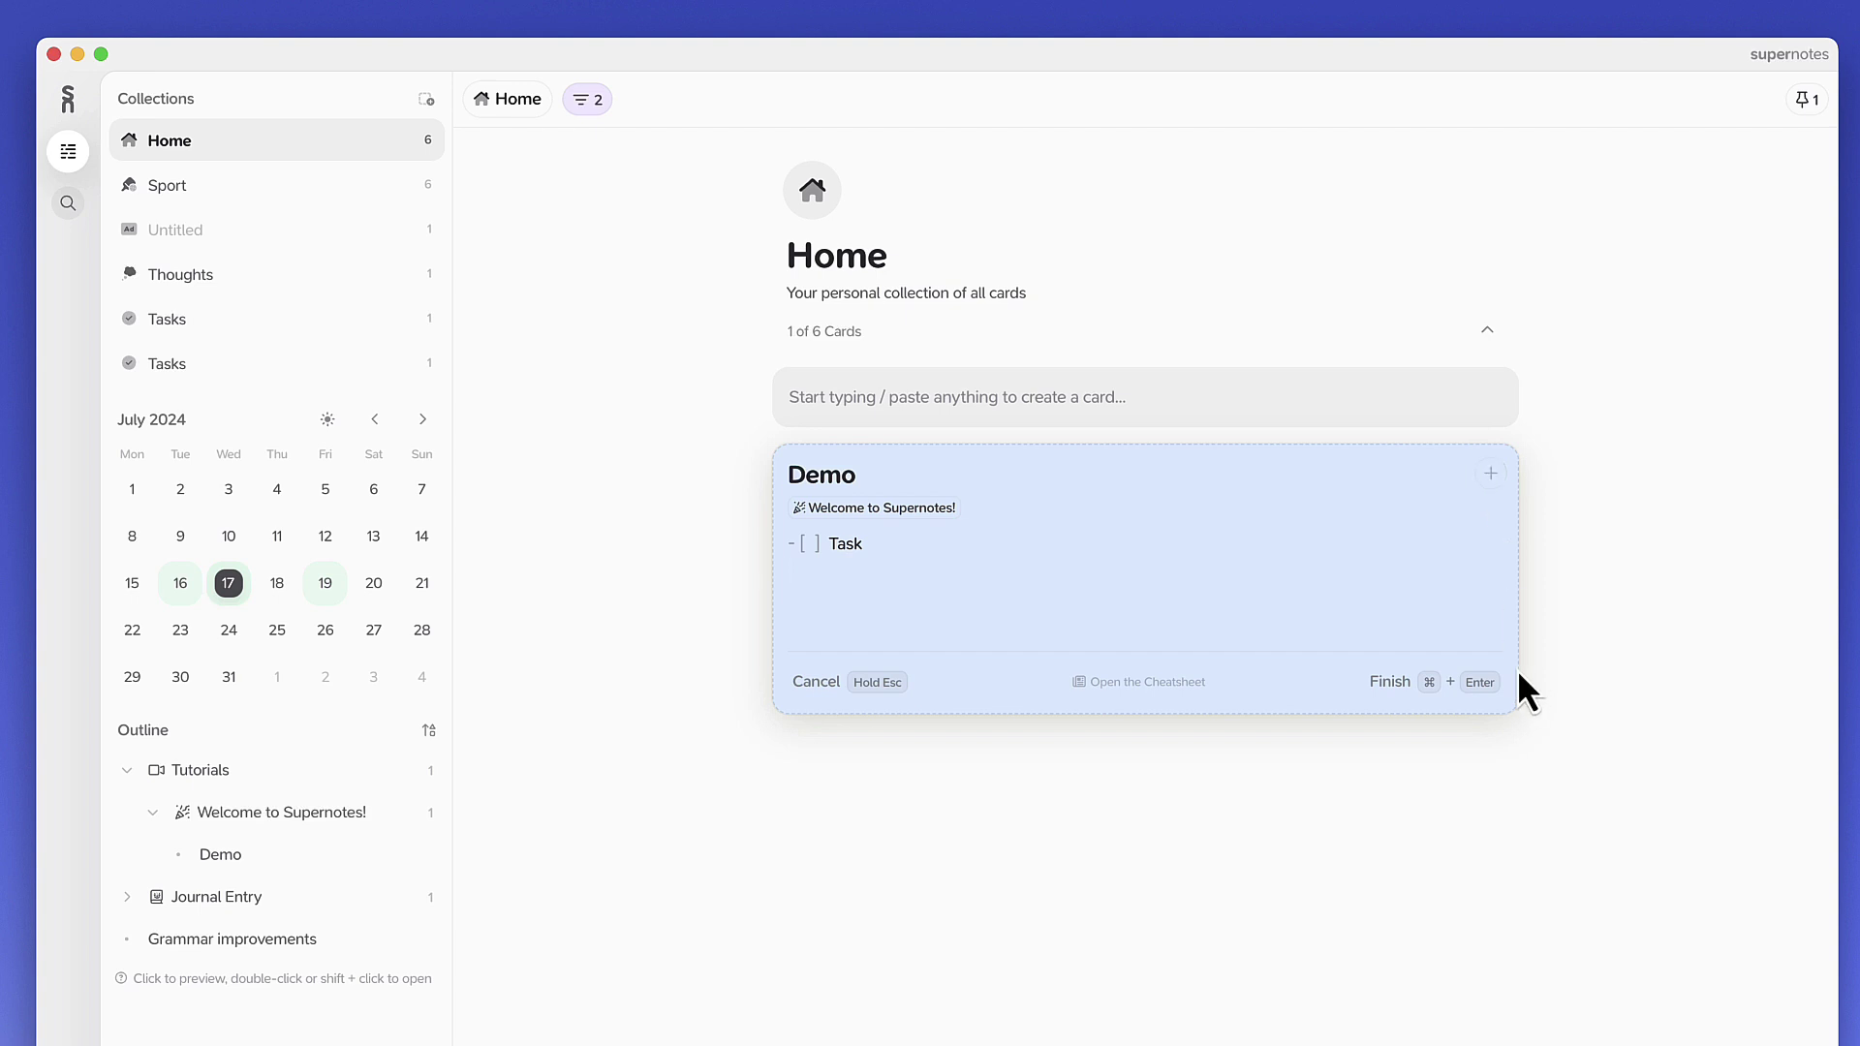
click(1153, 682)
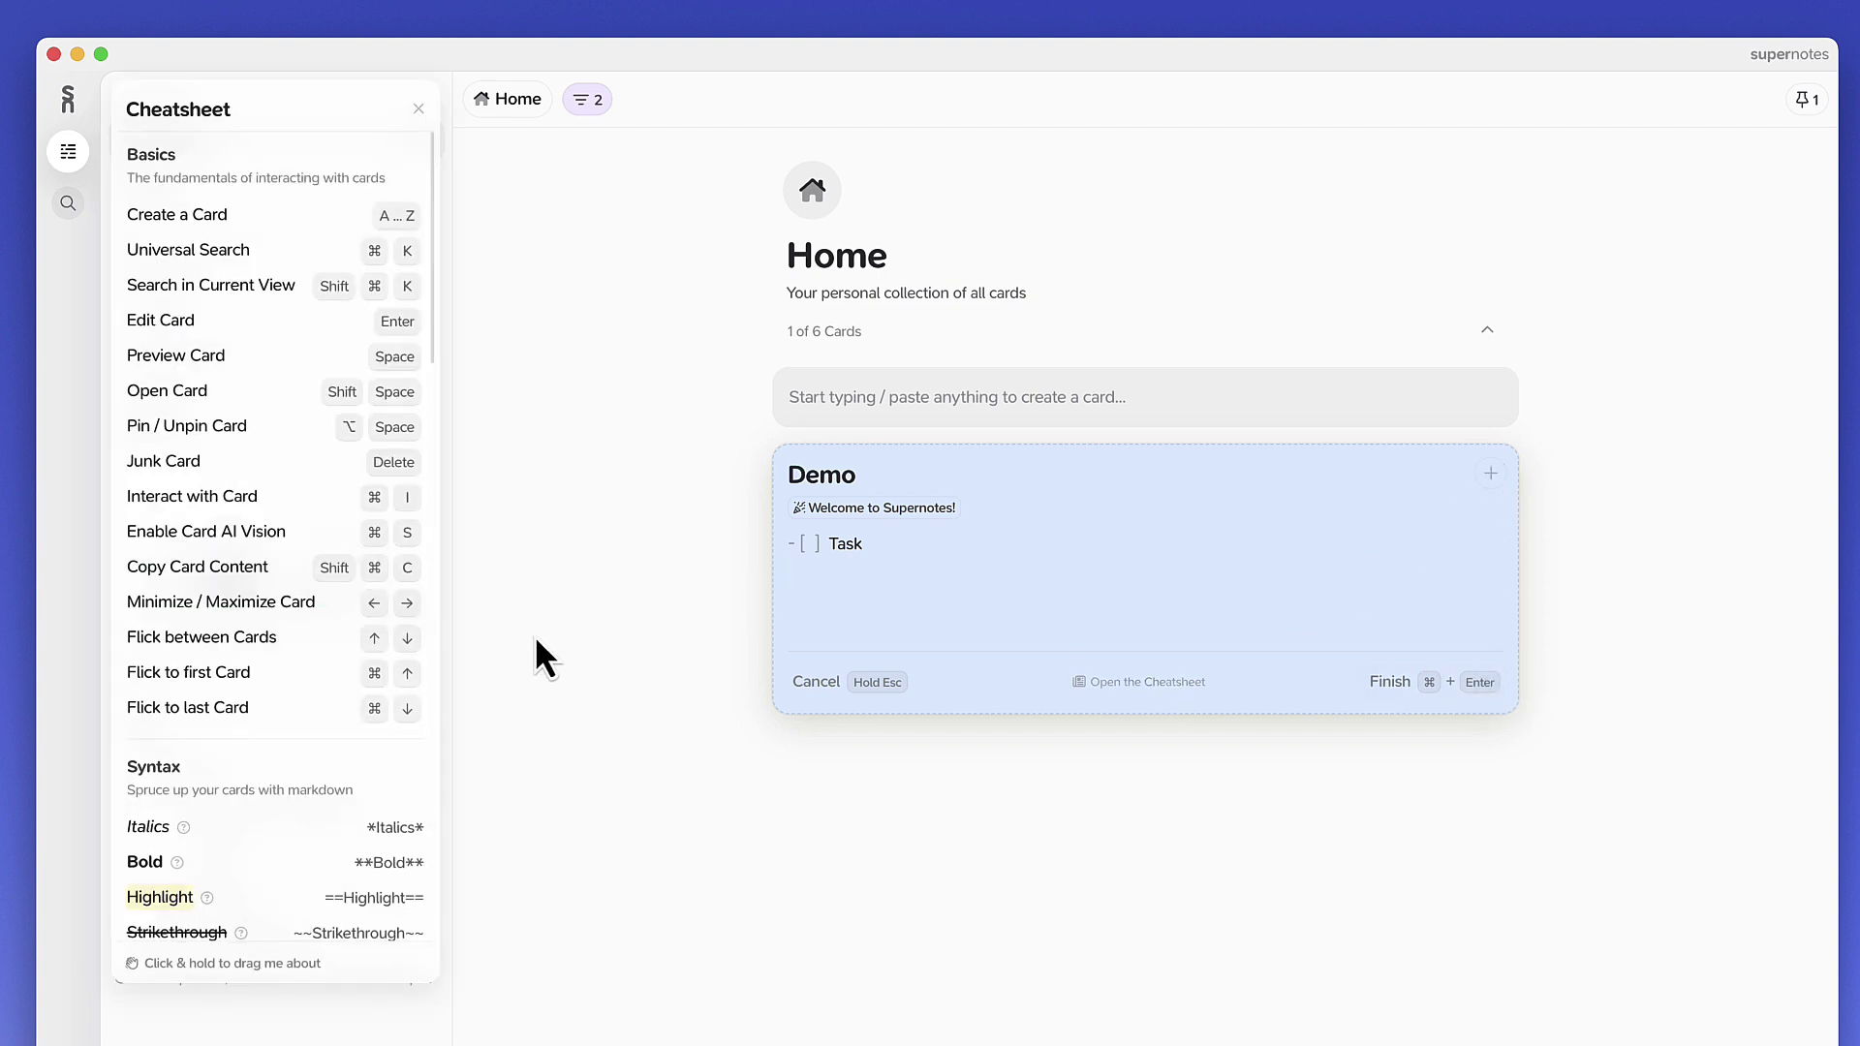
scroll(226, 601, down, 15)
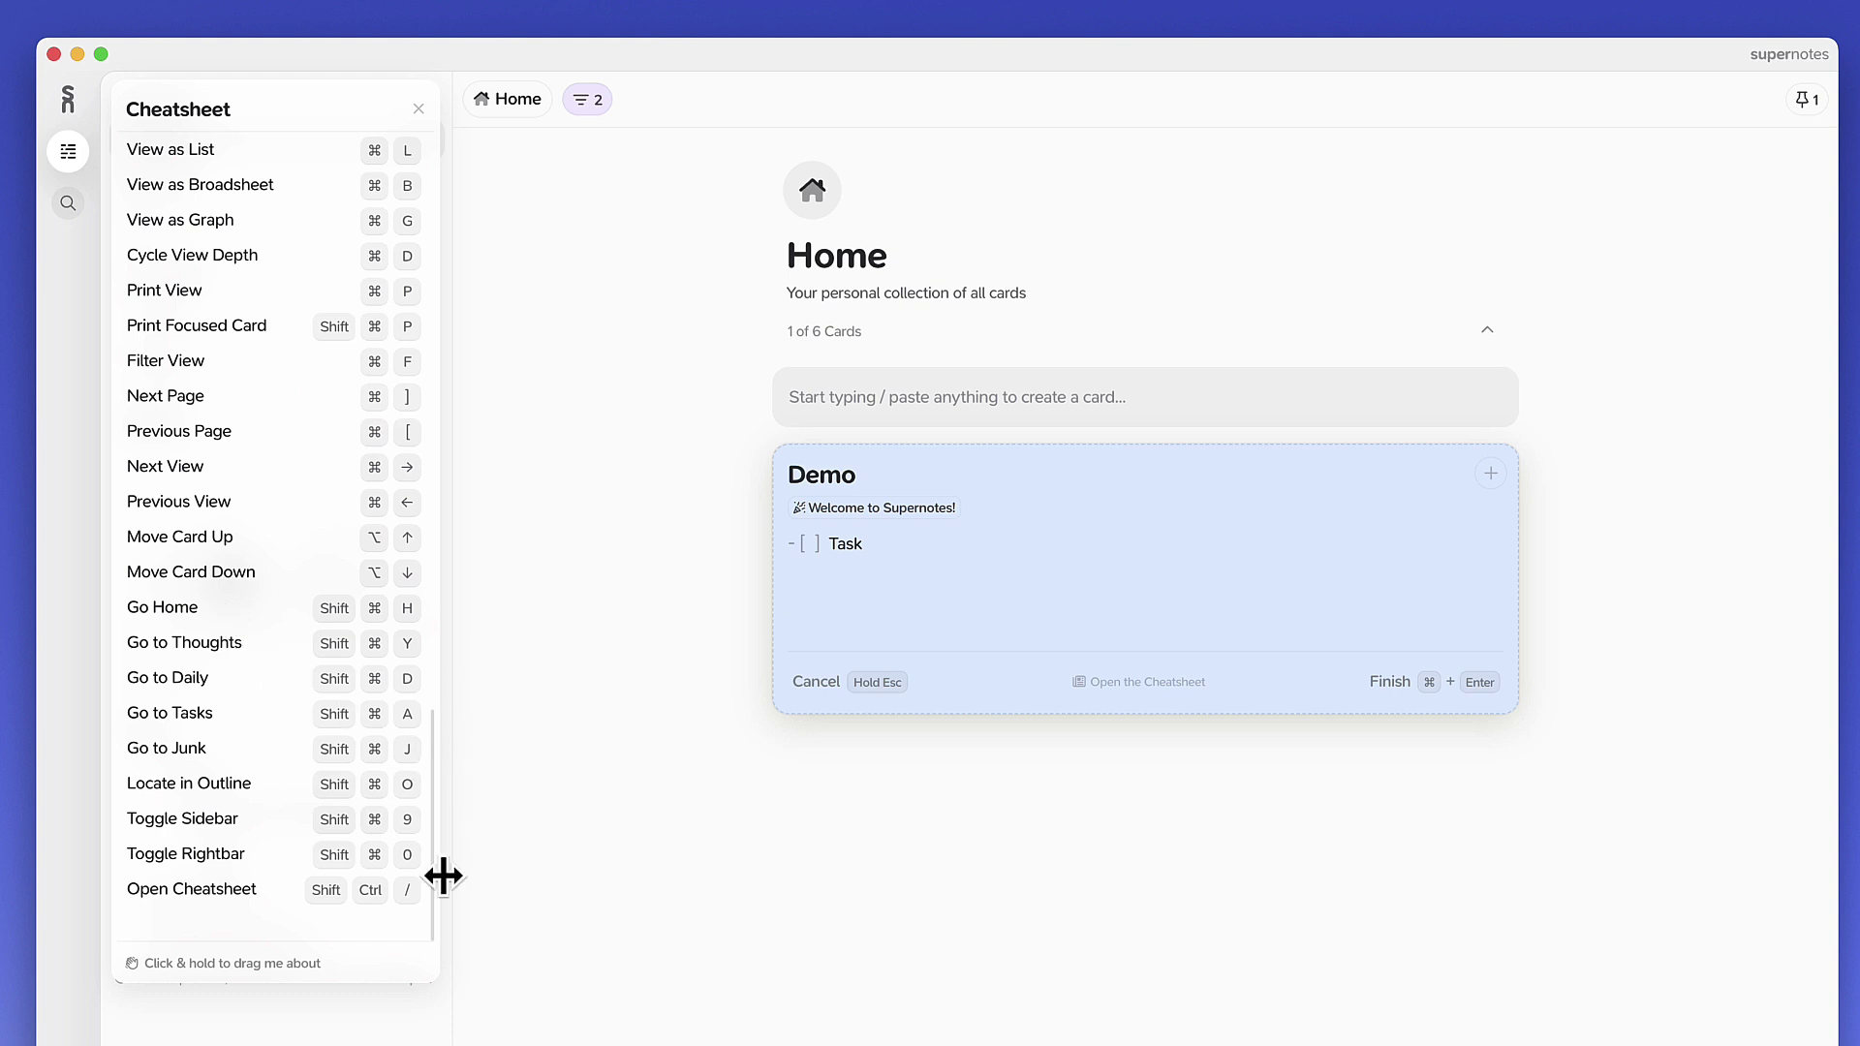
click(419, 108)
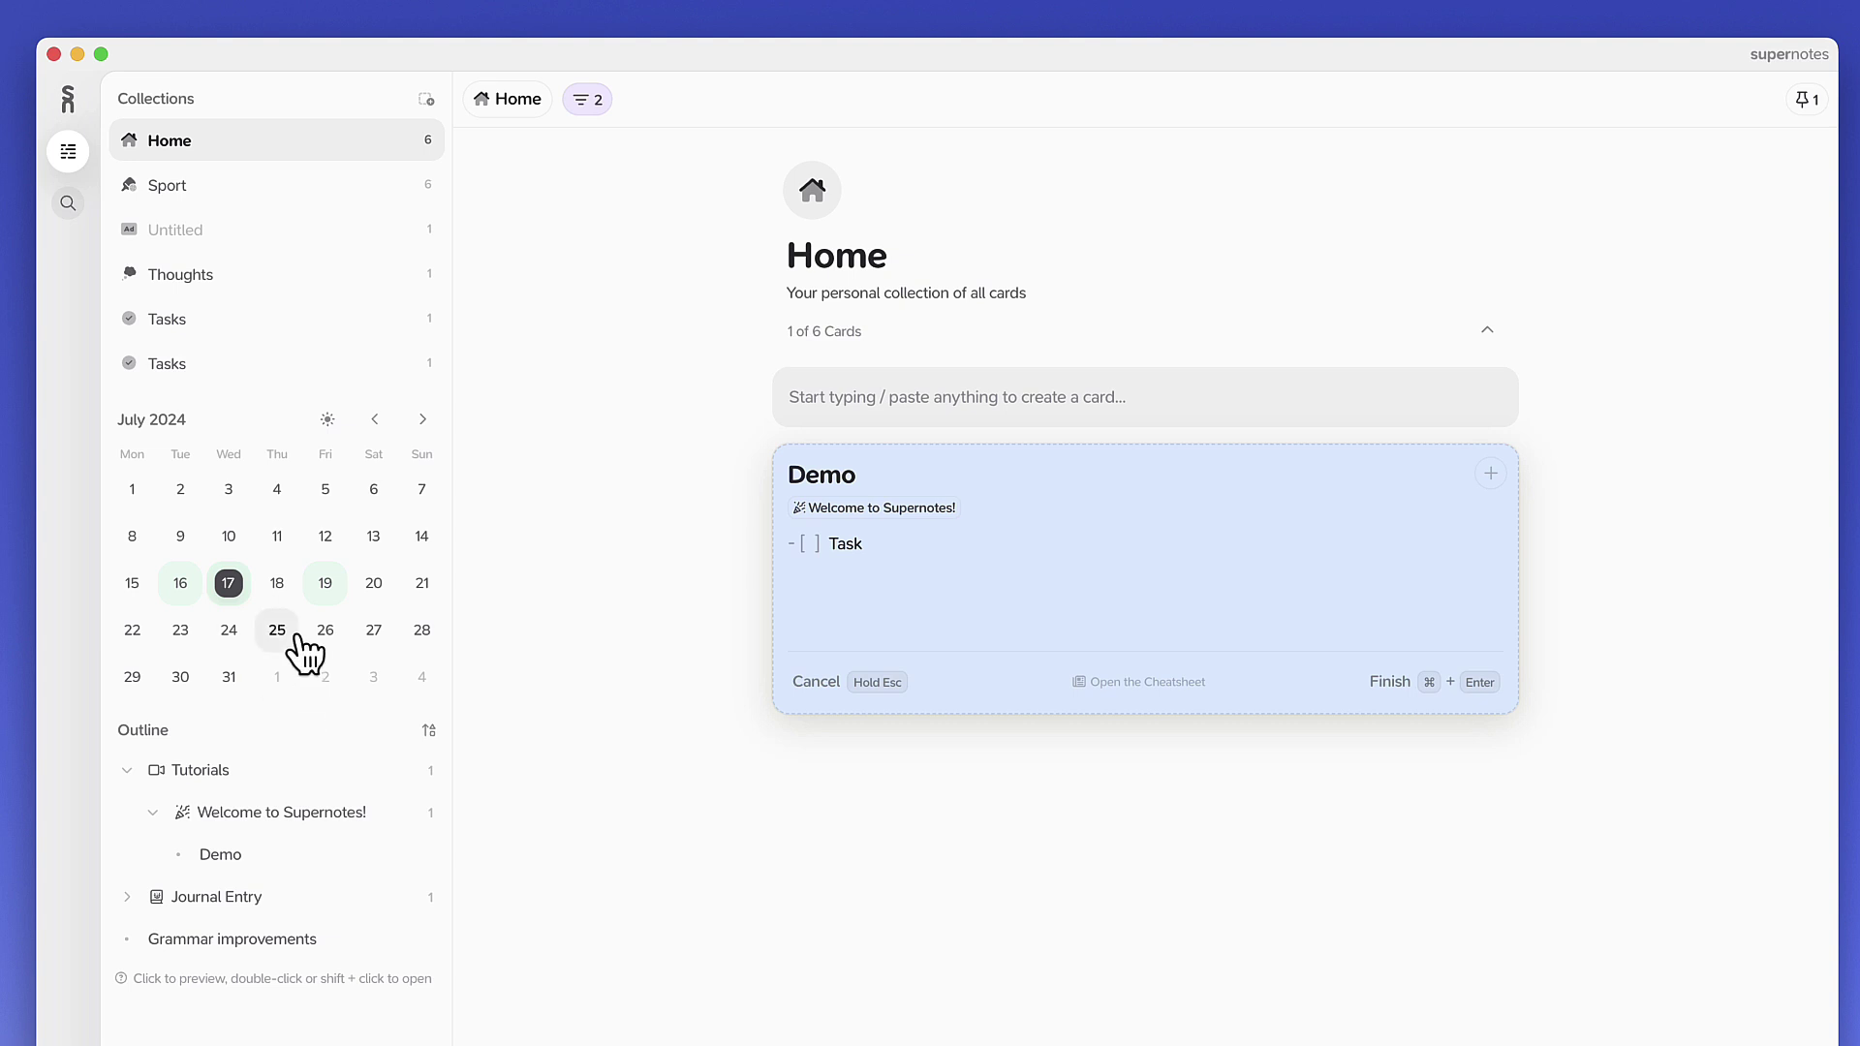
click(1109, 407)
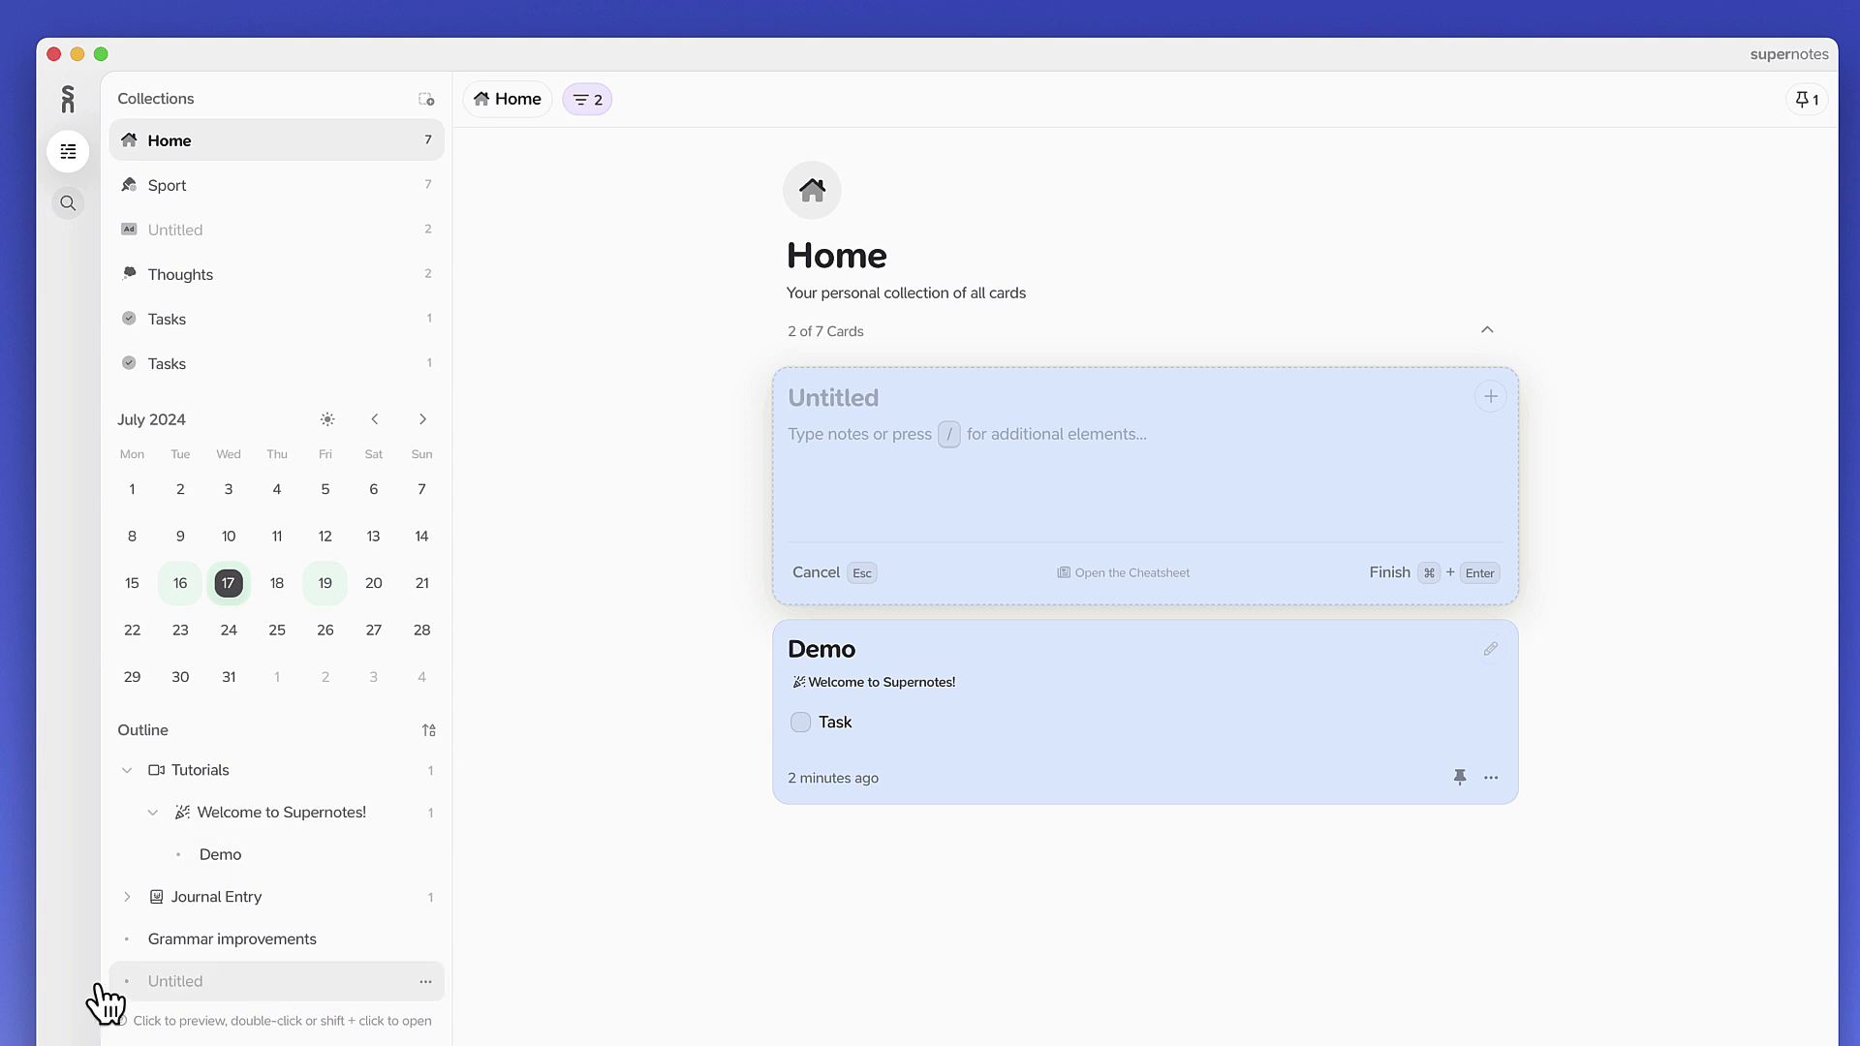
View the Customize Behavior options in the app preferences without changing any, and return to the Preferences list.
click(146, 1041)
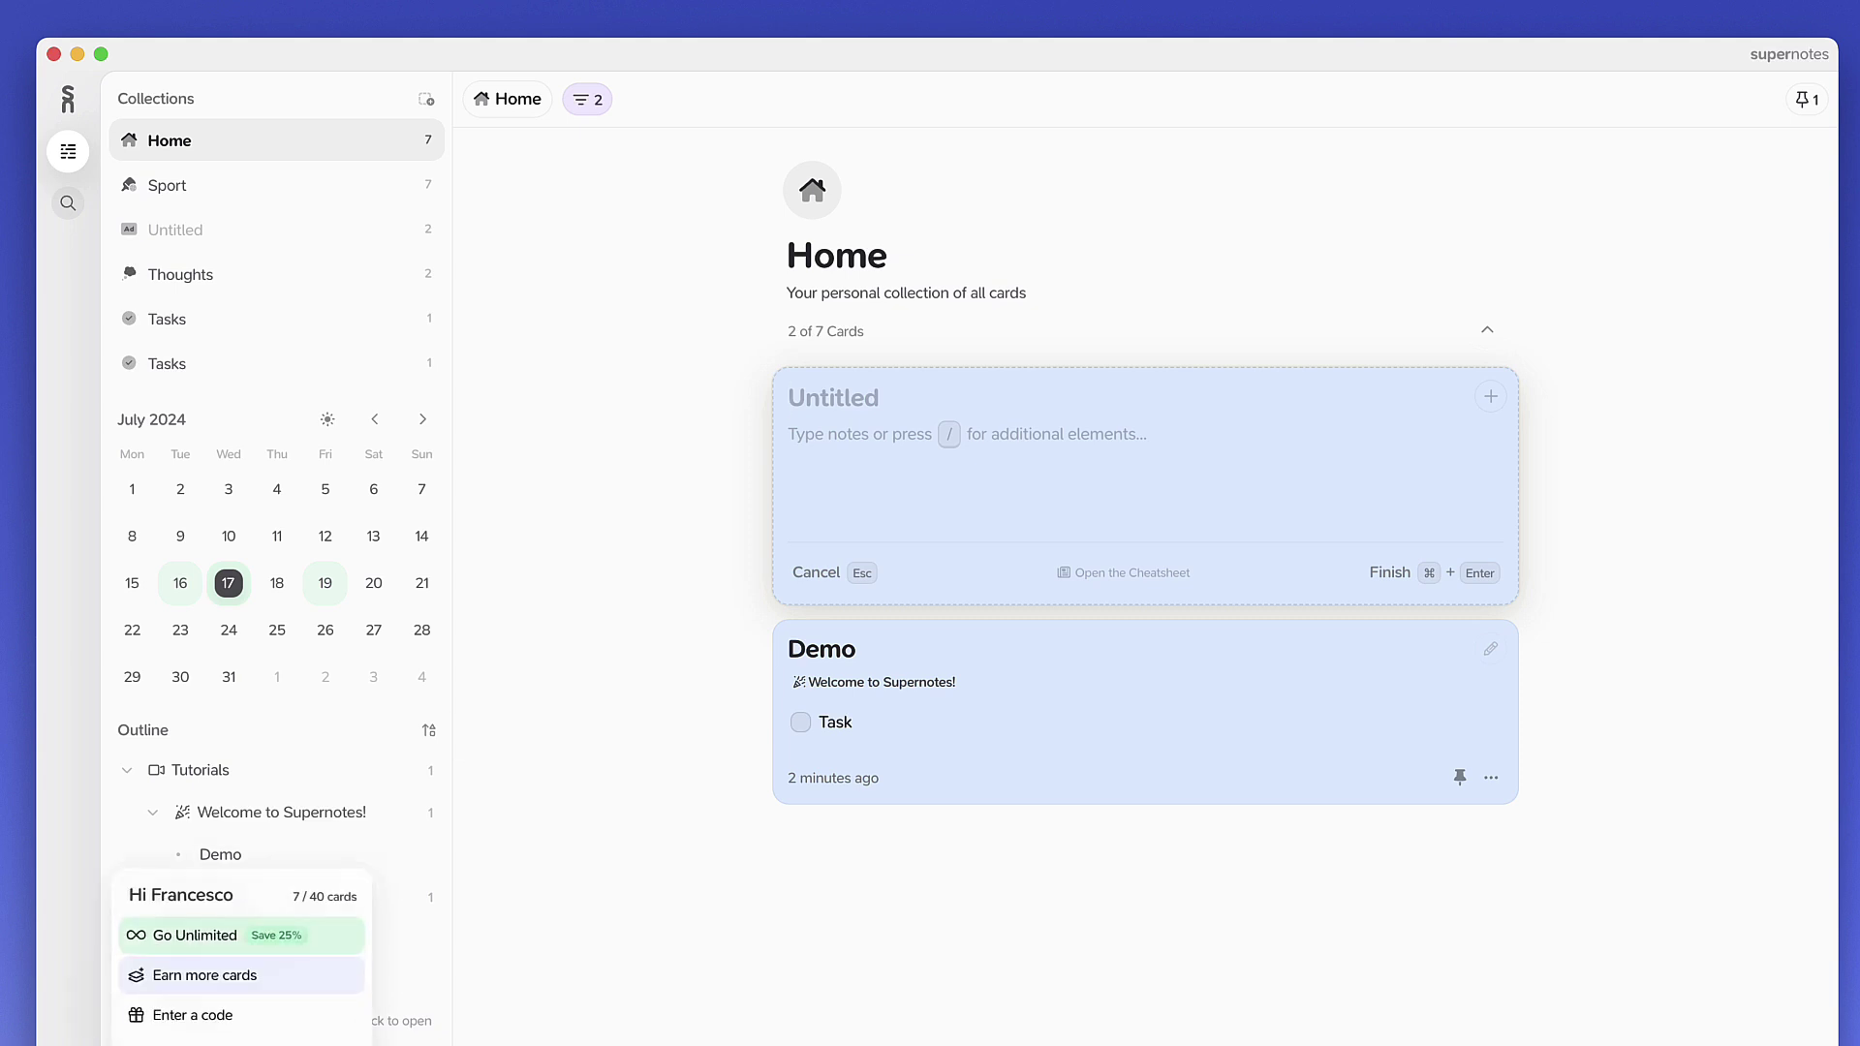
click(194, 1044)
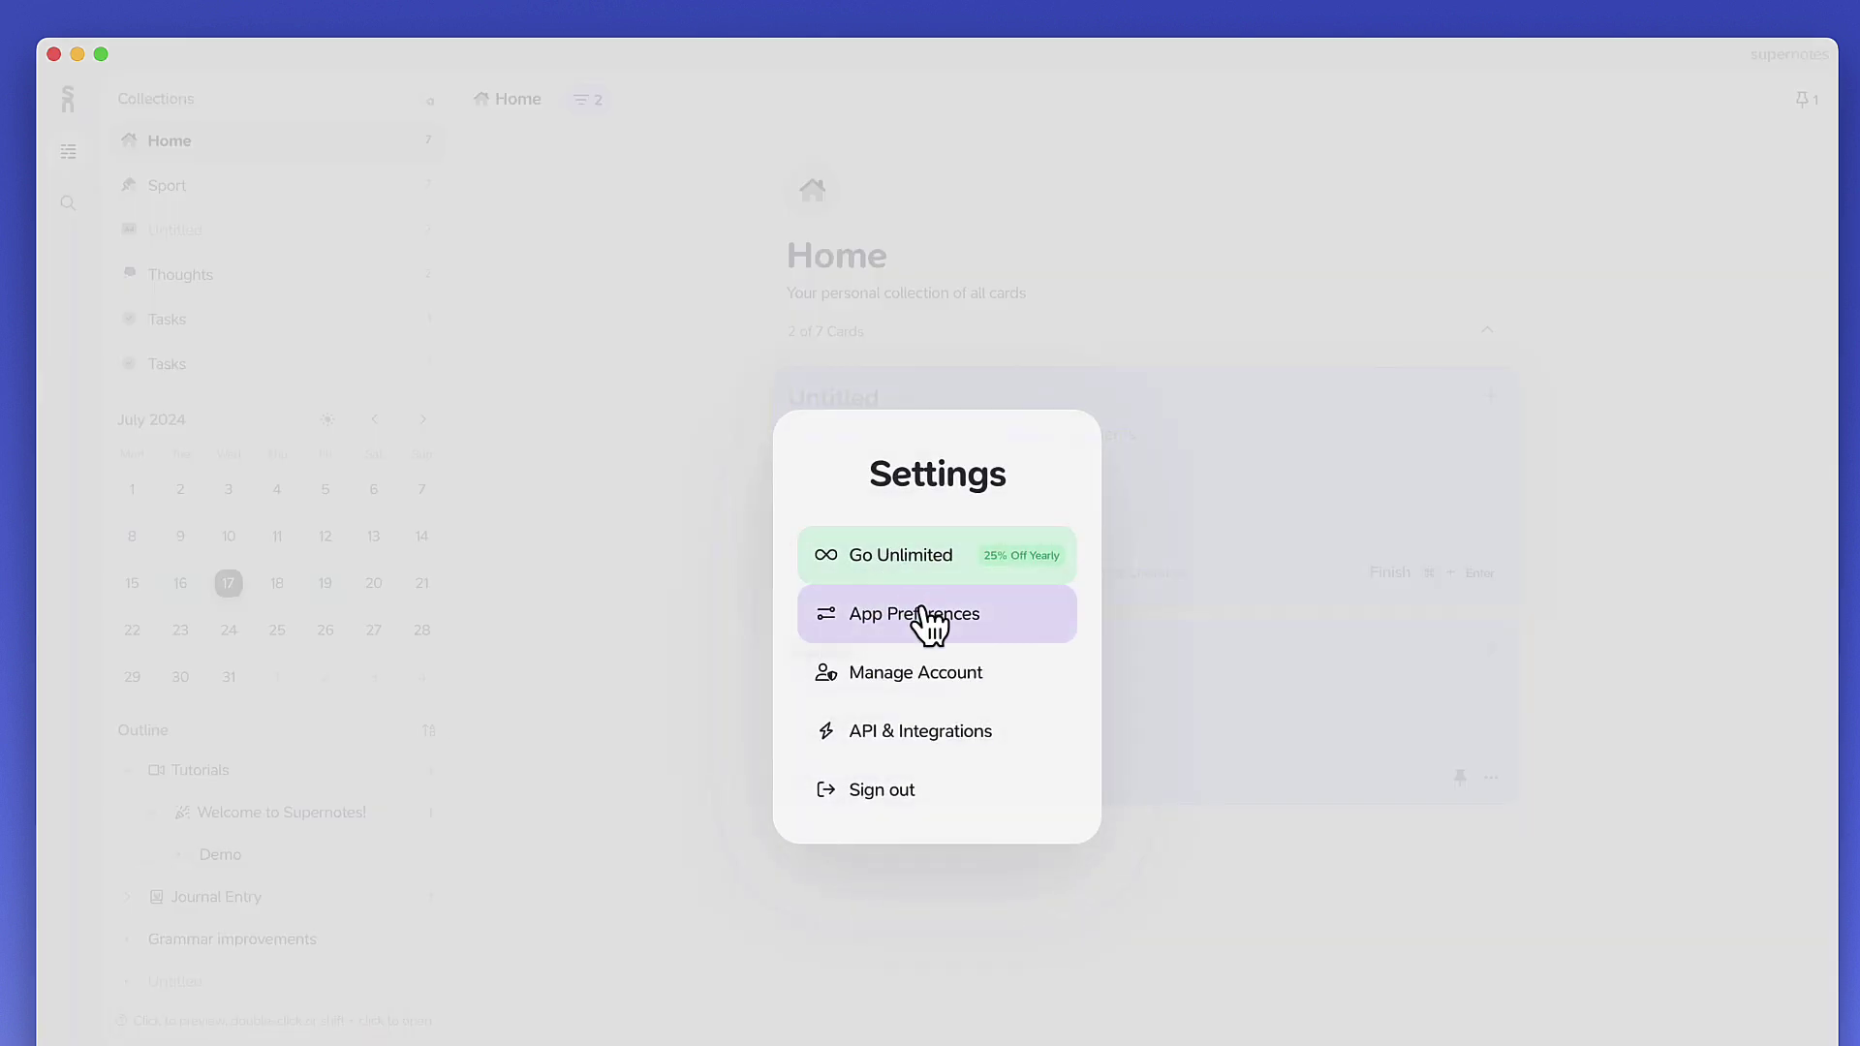
click(959, 642)
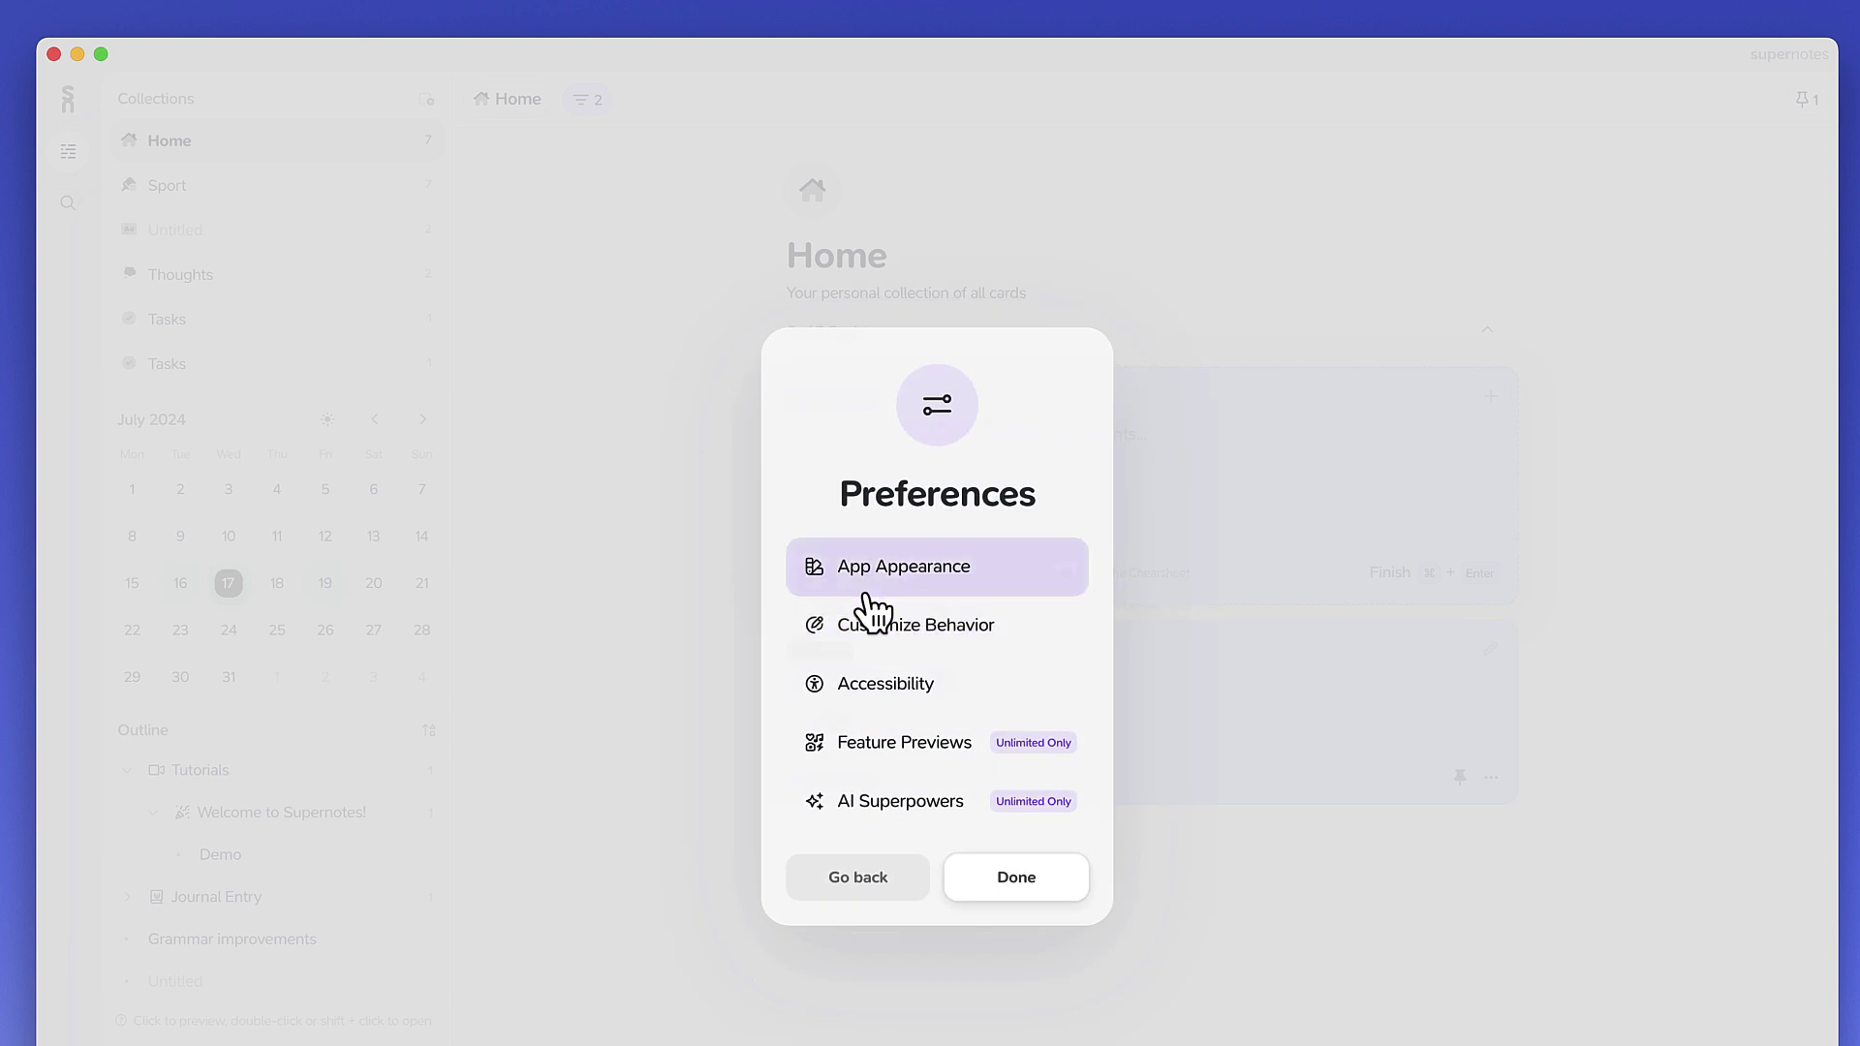
click(903, 625)
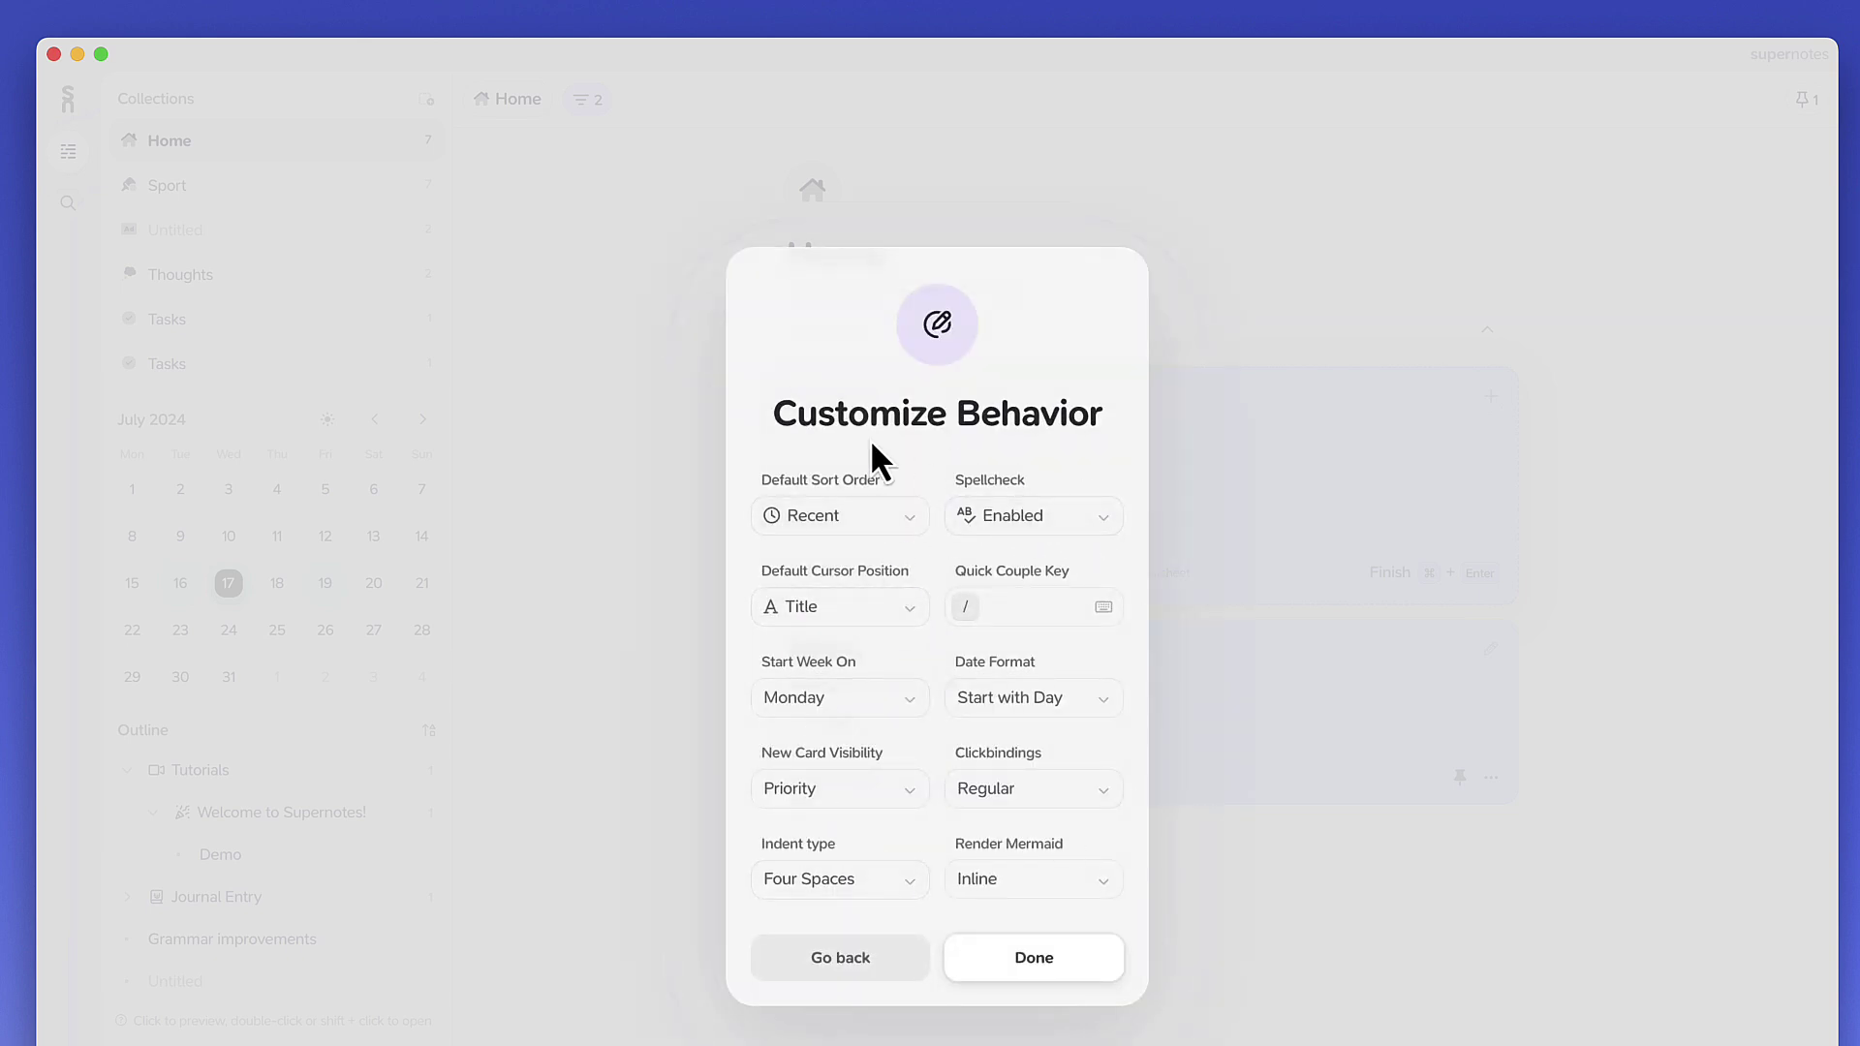
click(891, 957)
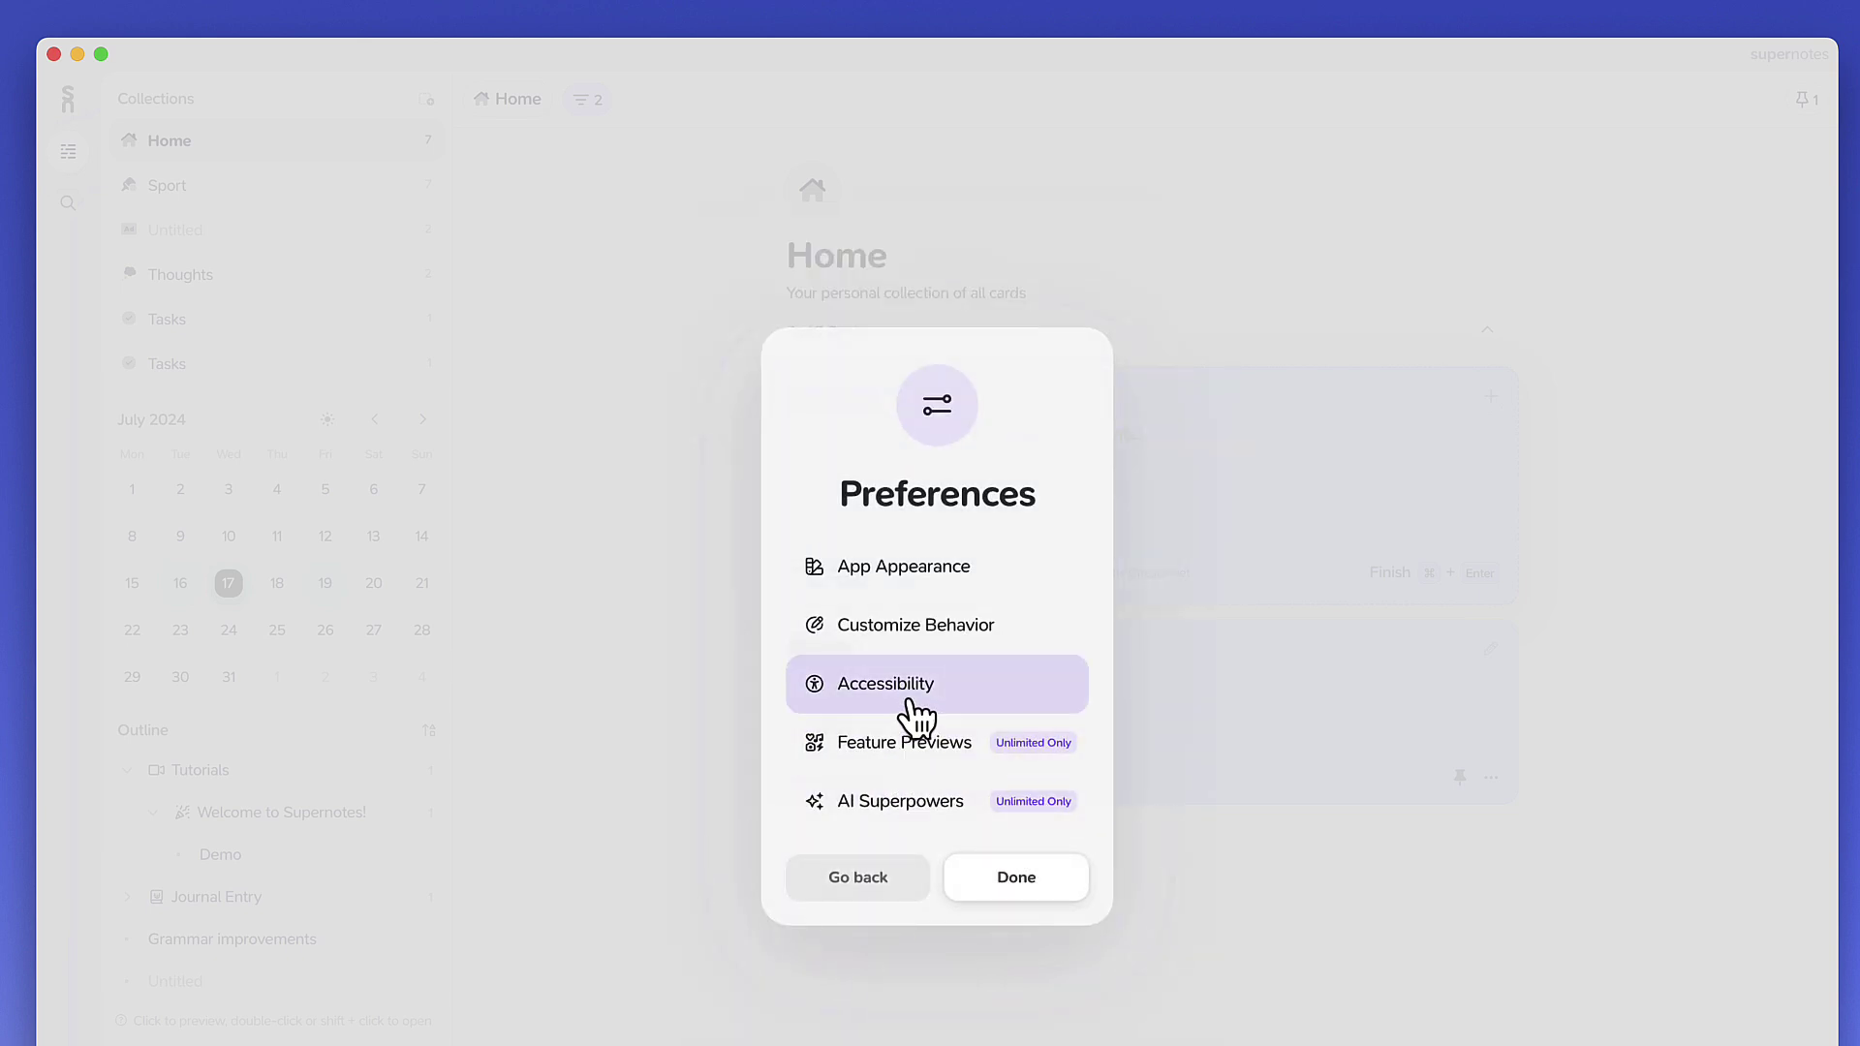
Set the app's day theme to Deuterium, choose a night theme, and finish the appearance settings.
click(940, 579)
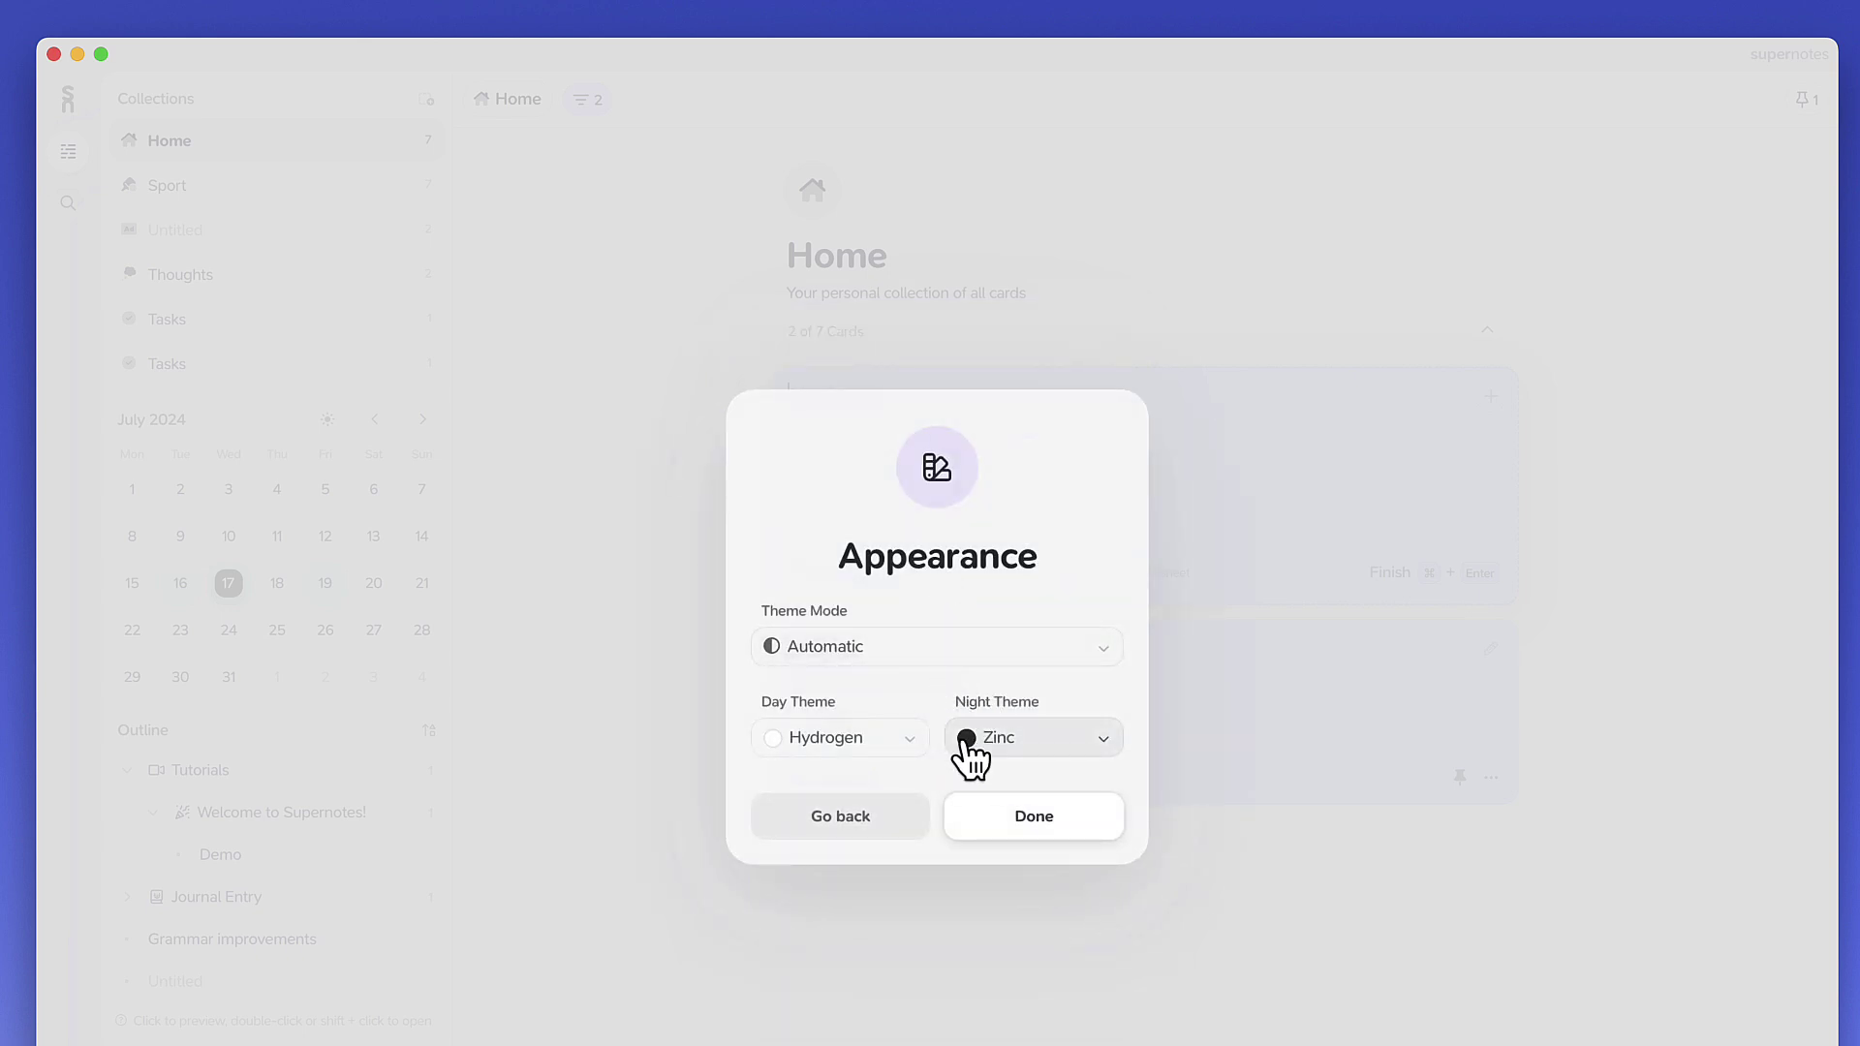
click(872, 746)
click(837, 863)
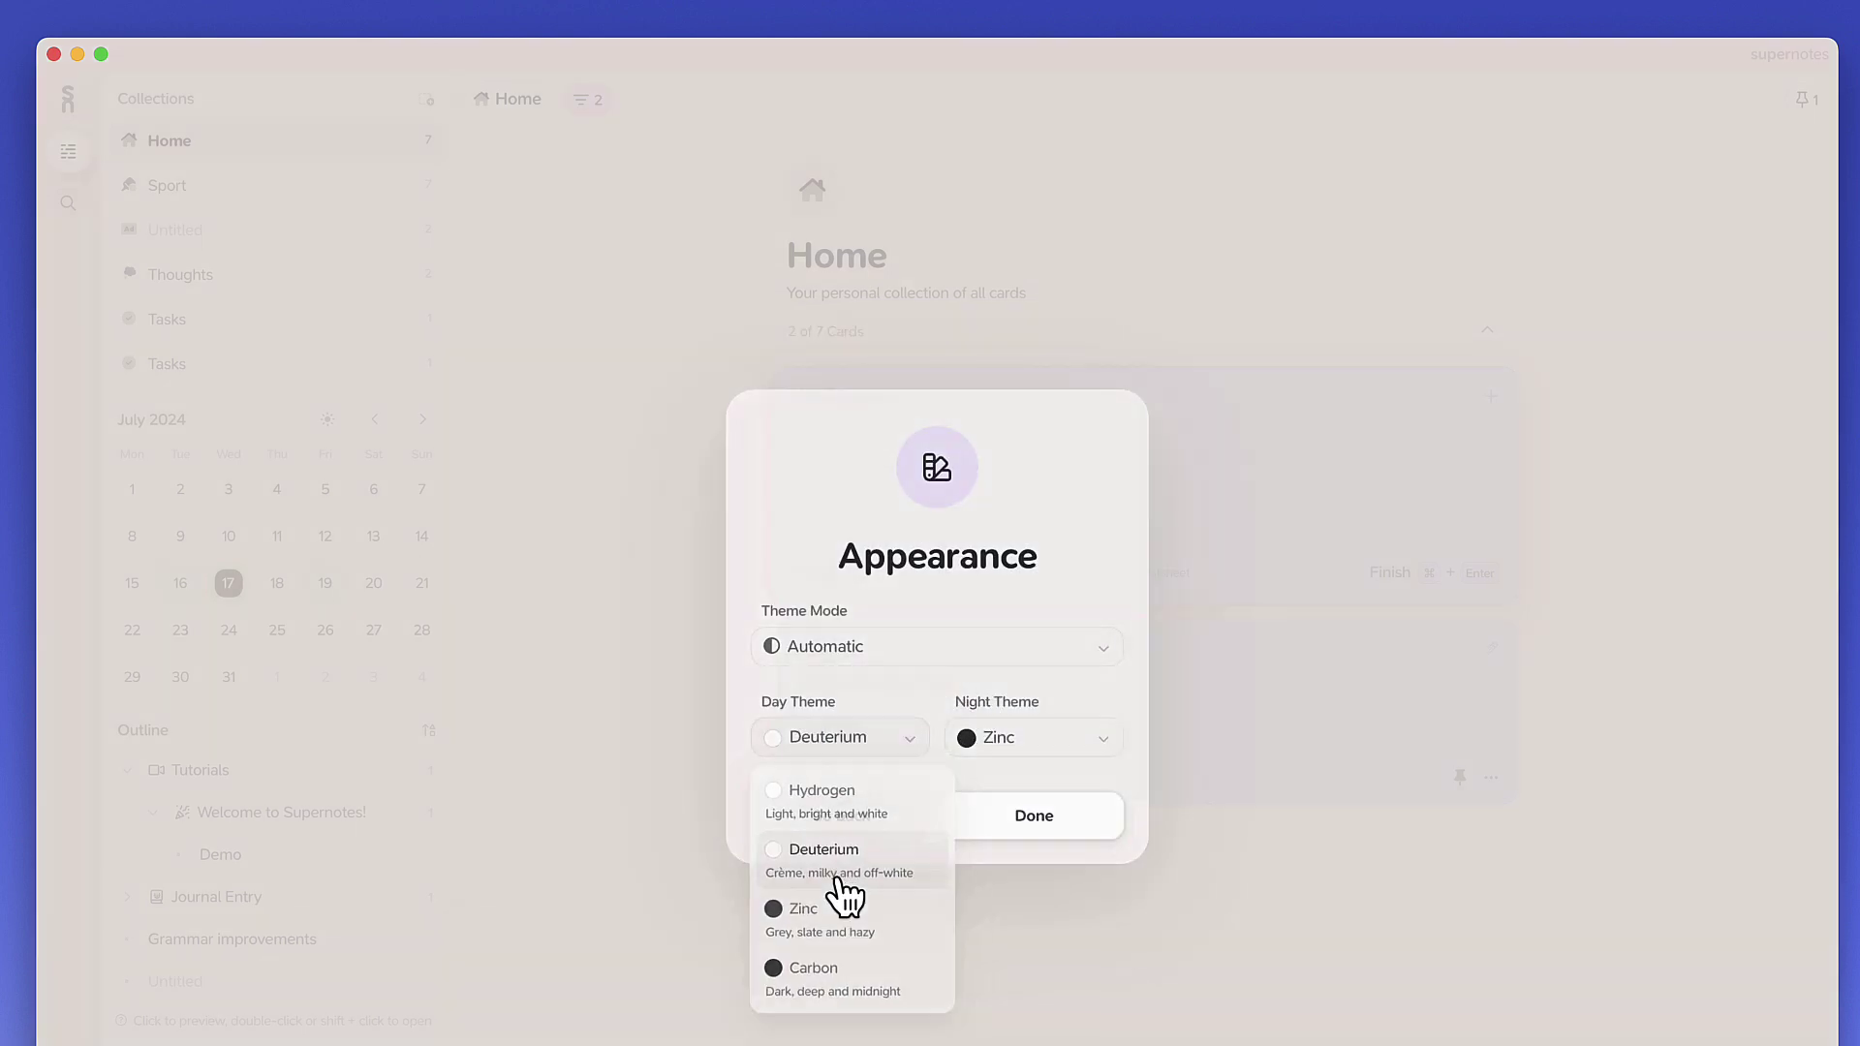
click(1017, 741)
click(1035, 861)
click(1013, 816)
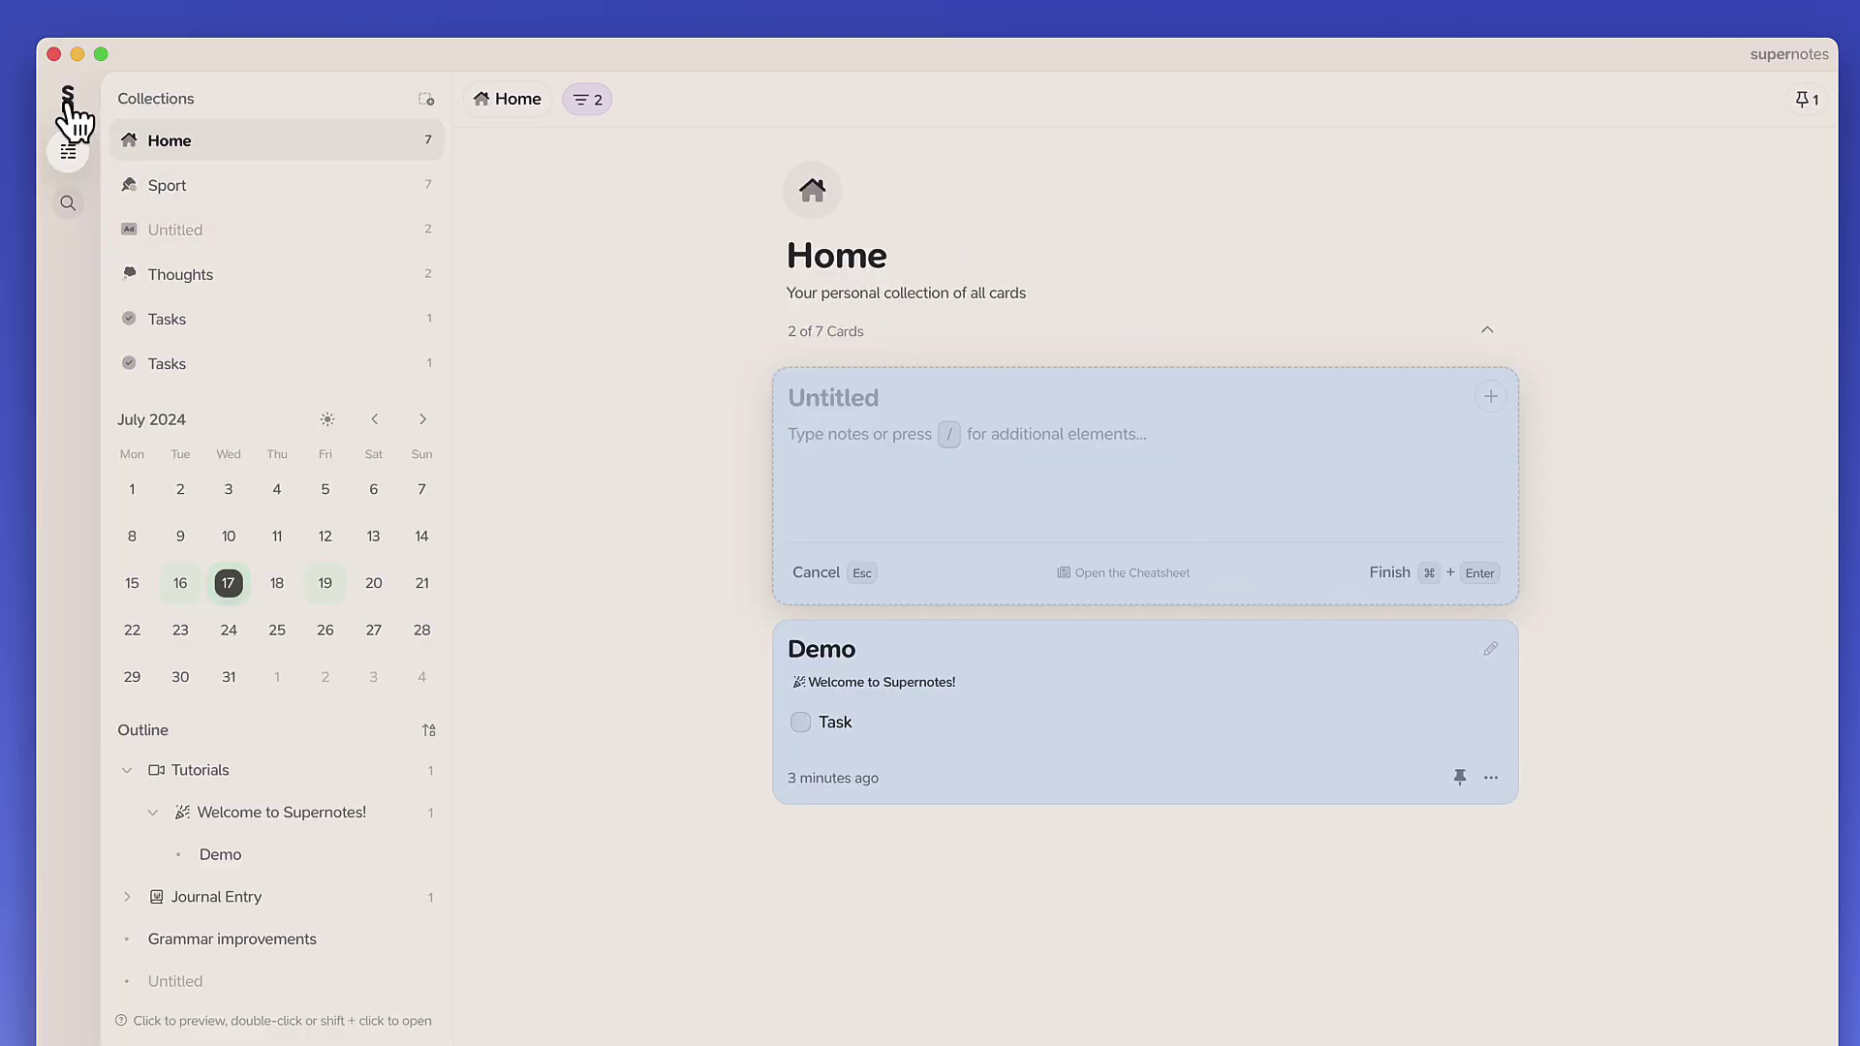
View the Friends window from the universal search and close it.
click(68, 203)
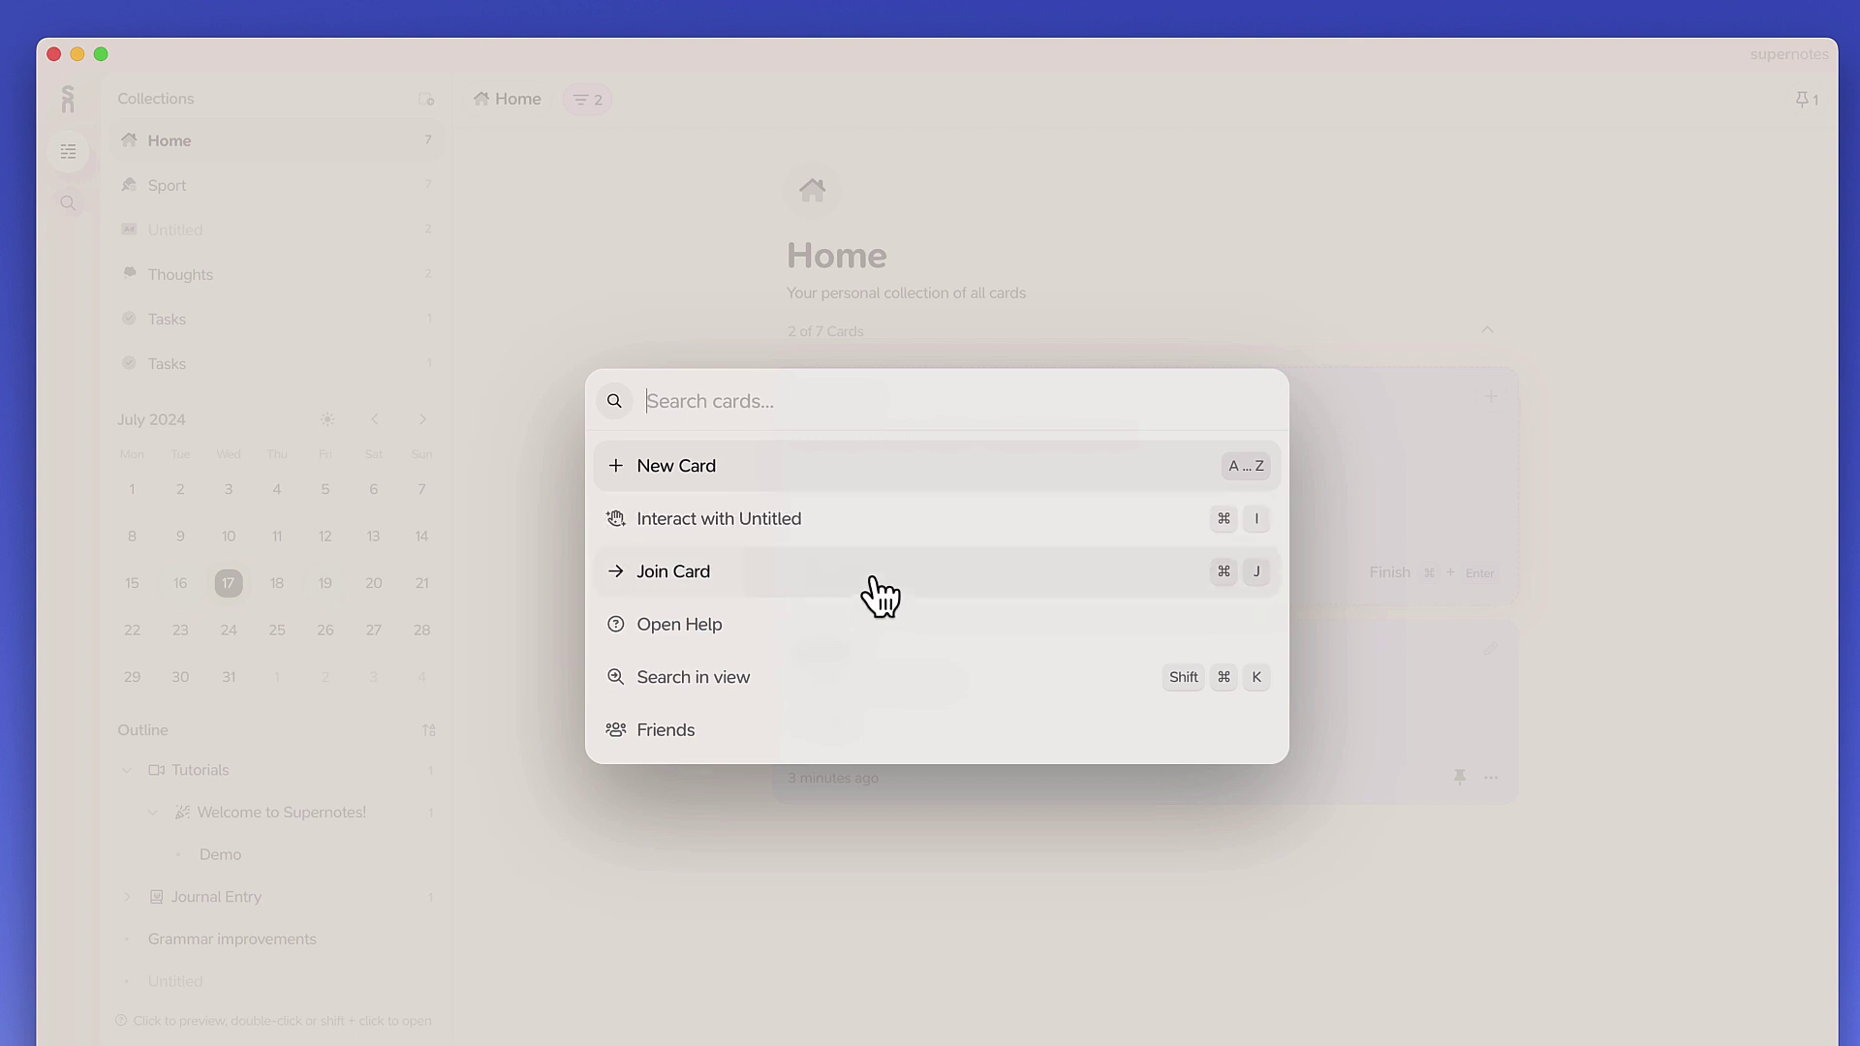
click(883, 728)
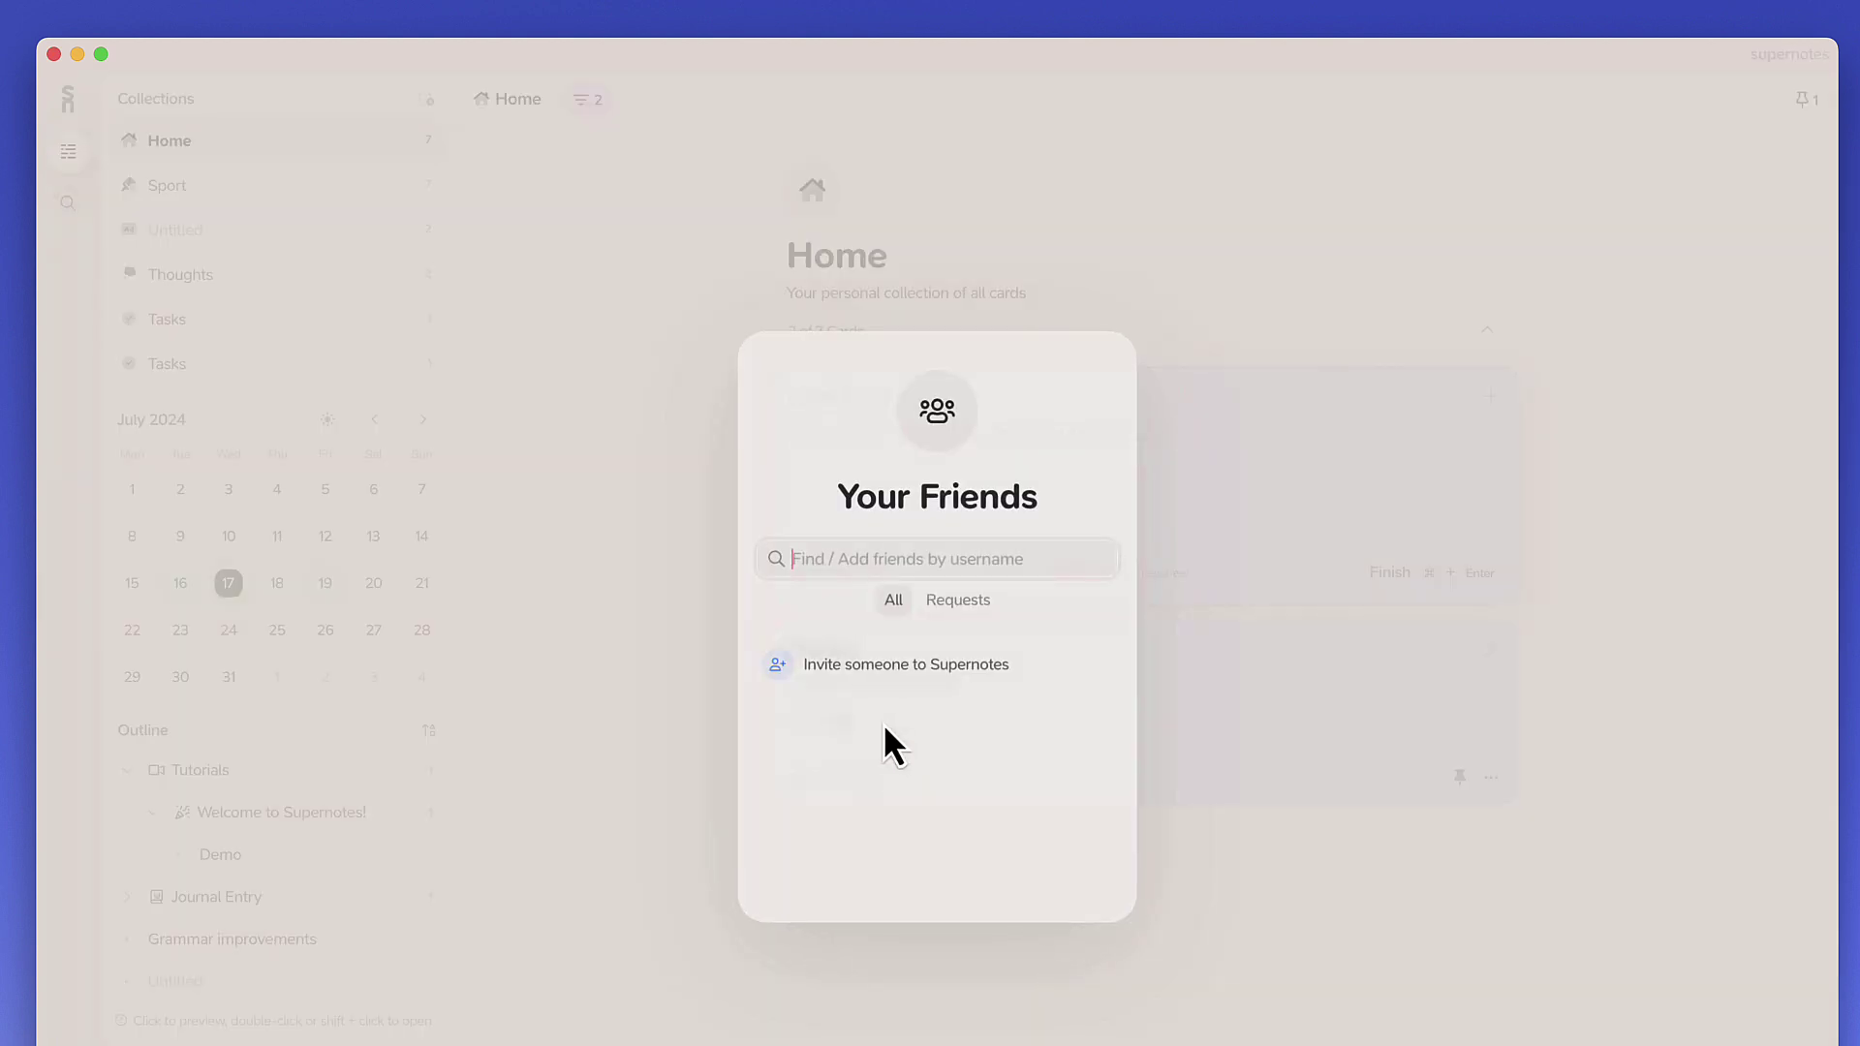
click(1306, 595)
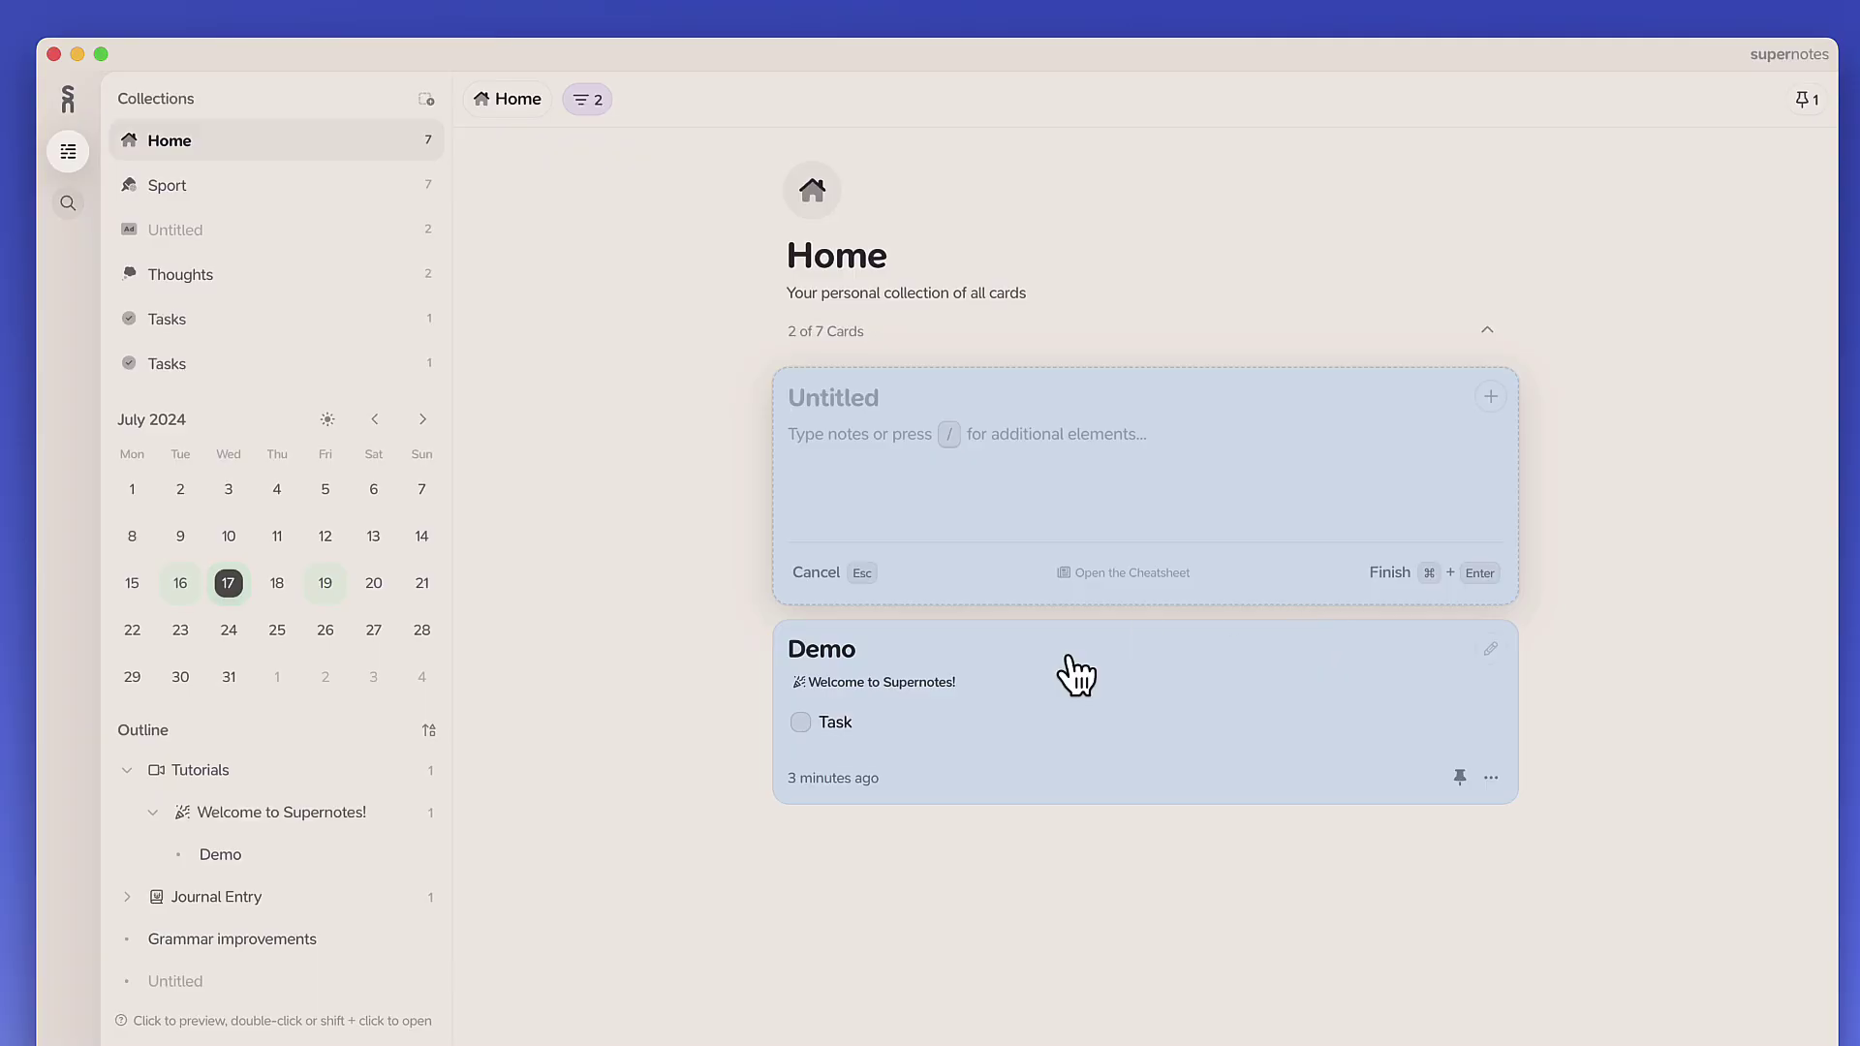
Create a web share link for the Demo card and set its role to Editor.
click(1488, 780)
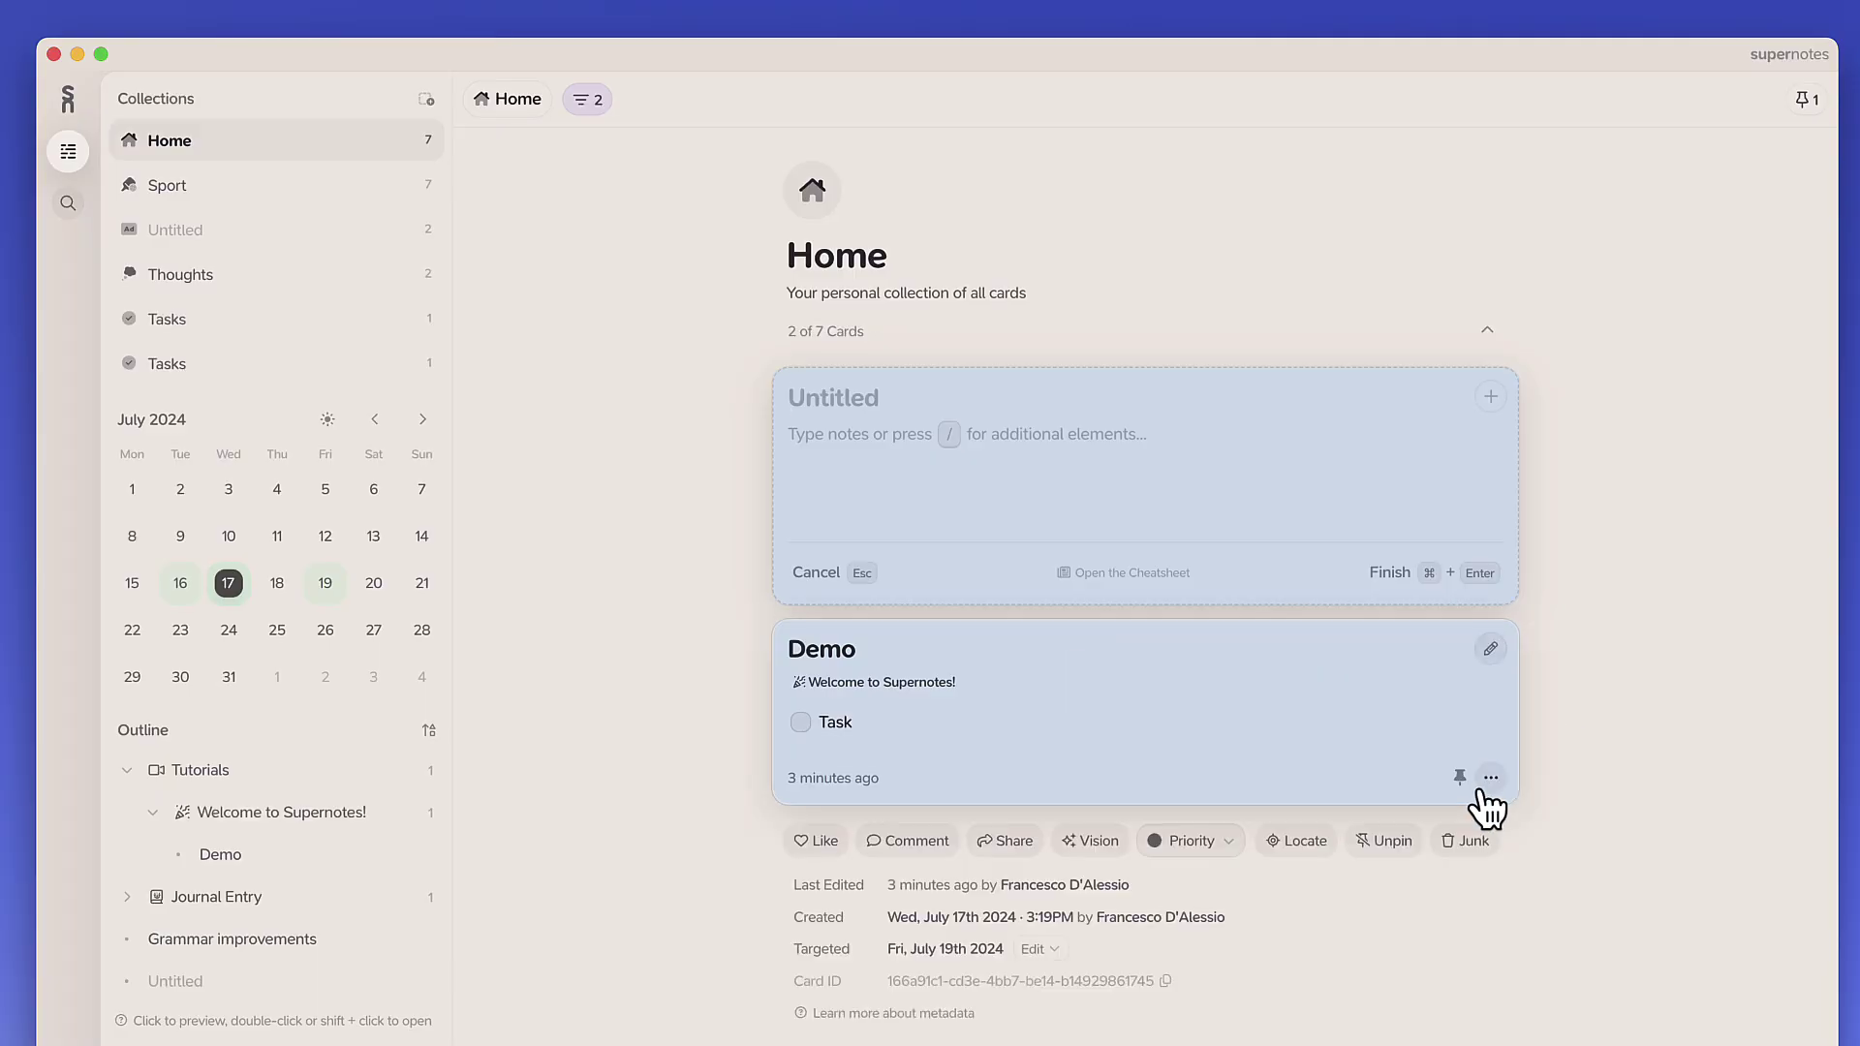
click(1035, 838)
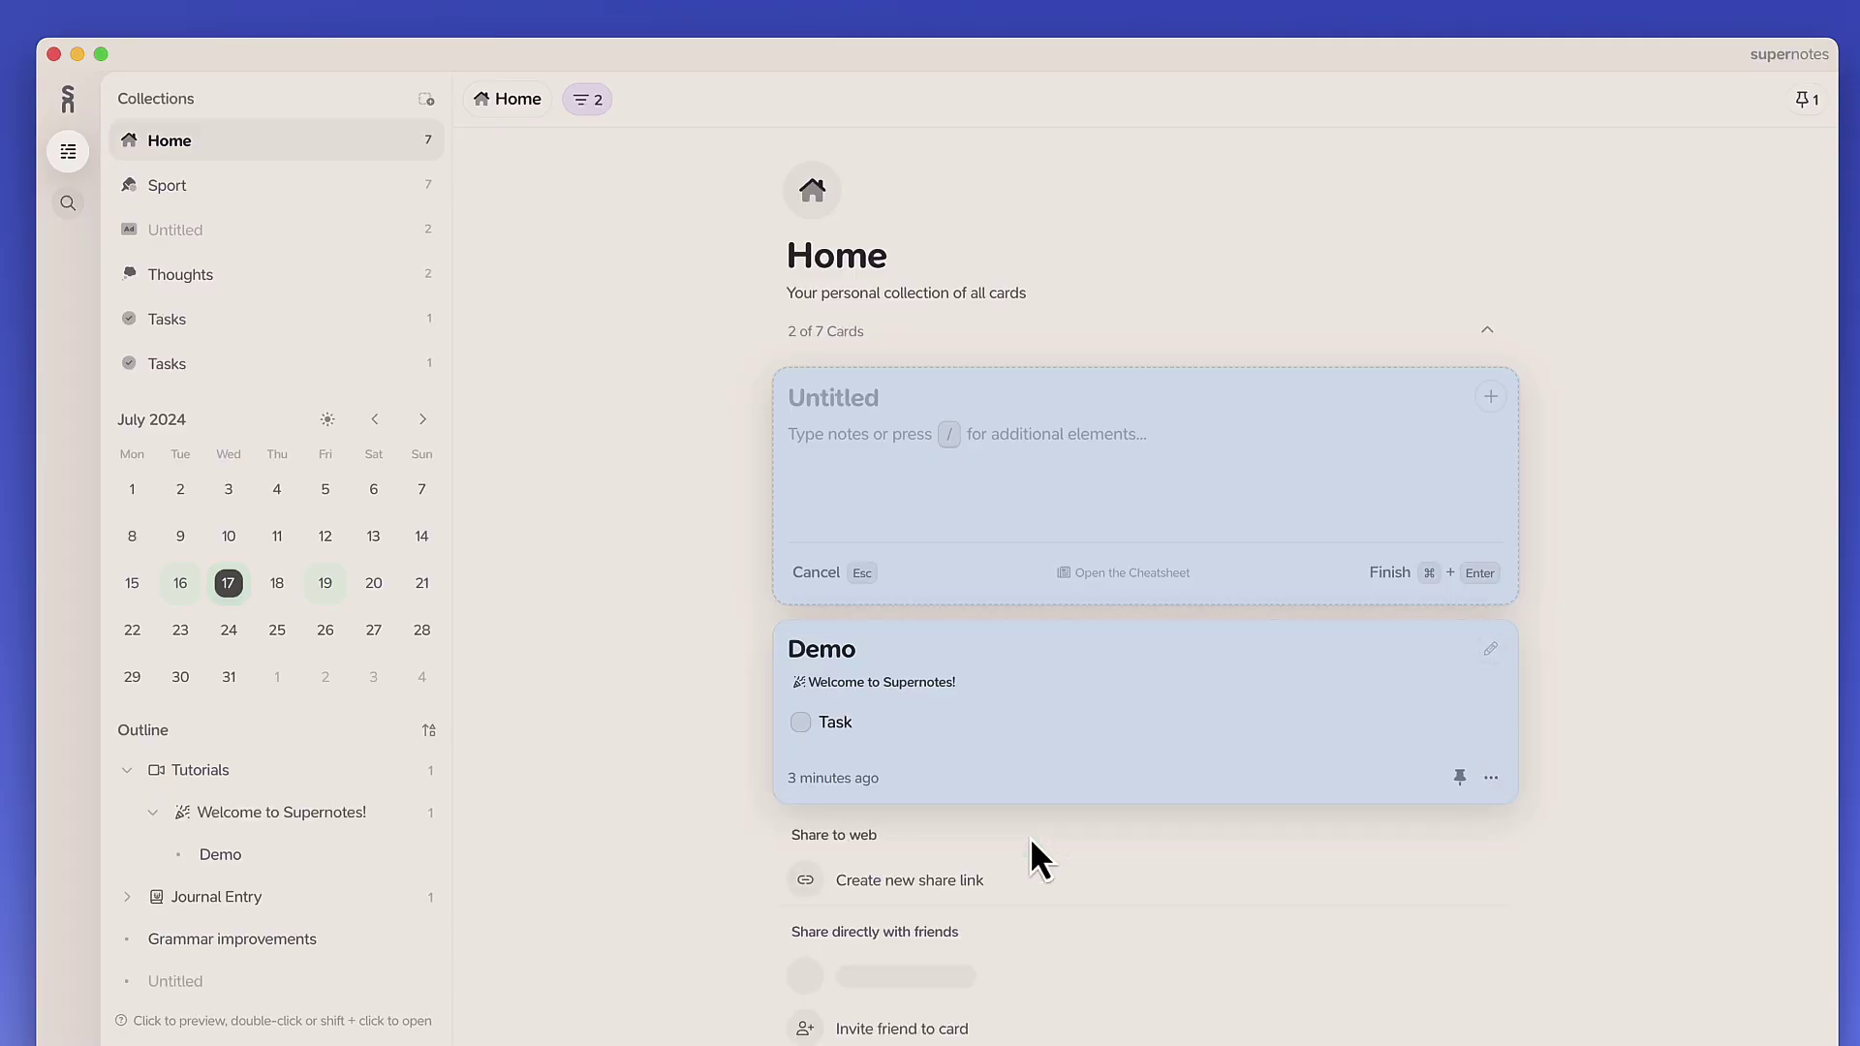
click(914, 881)
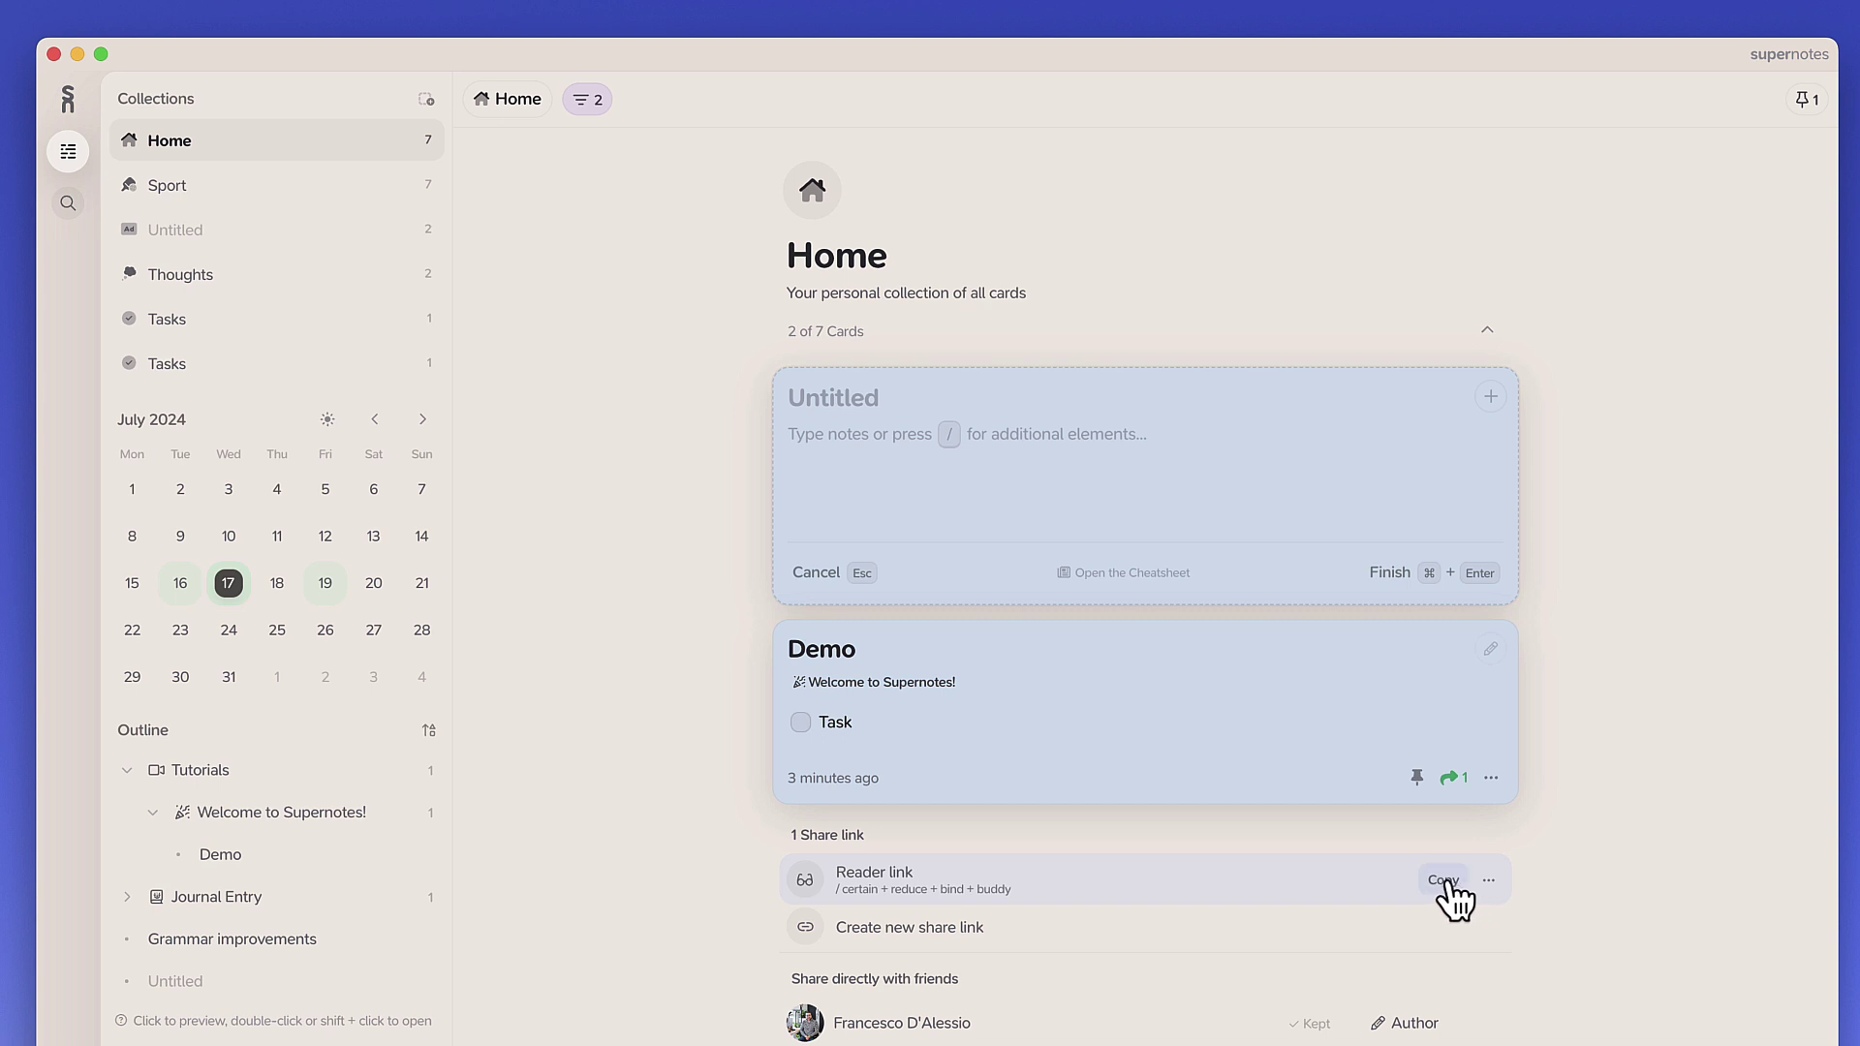
click(1489, 882)
click(1419, 1042)
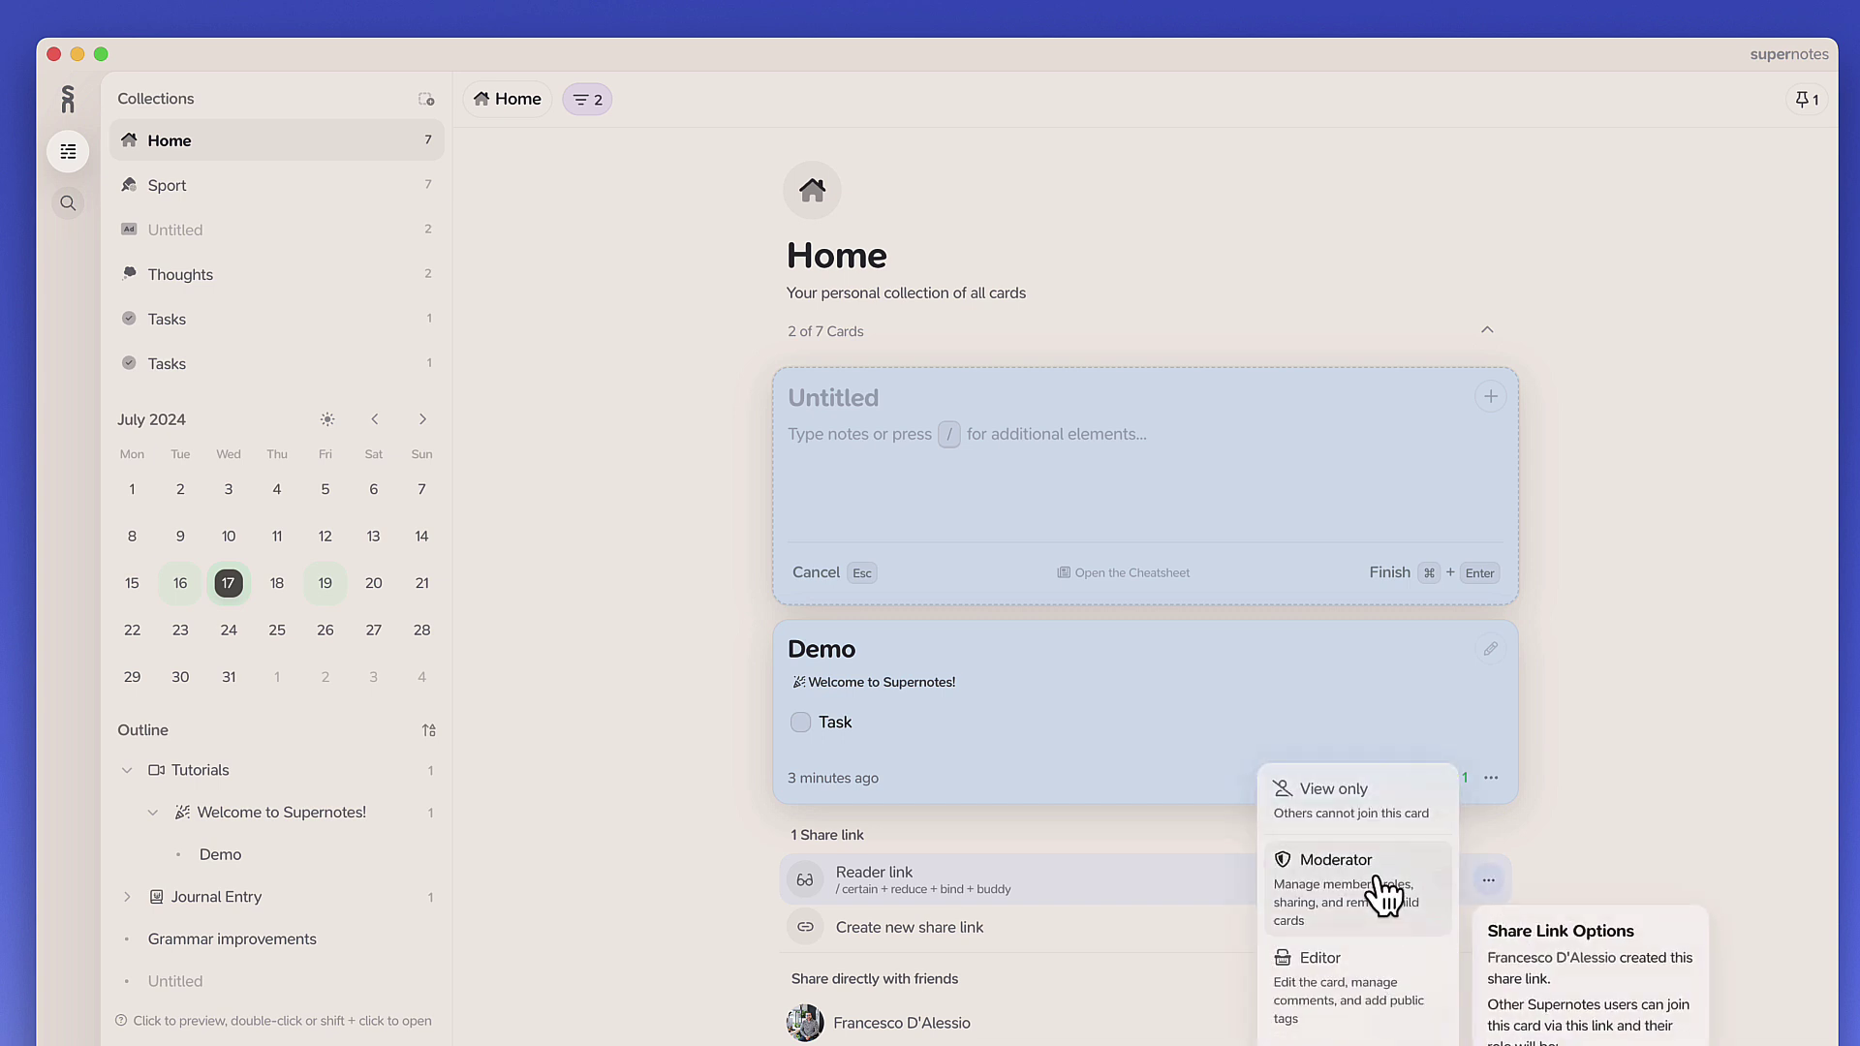
click(1390, 1002)
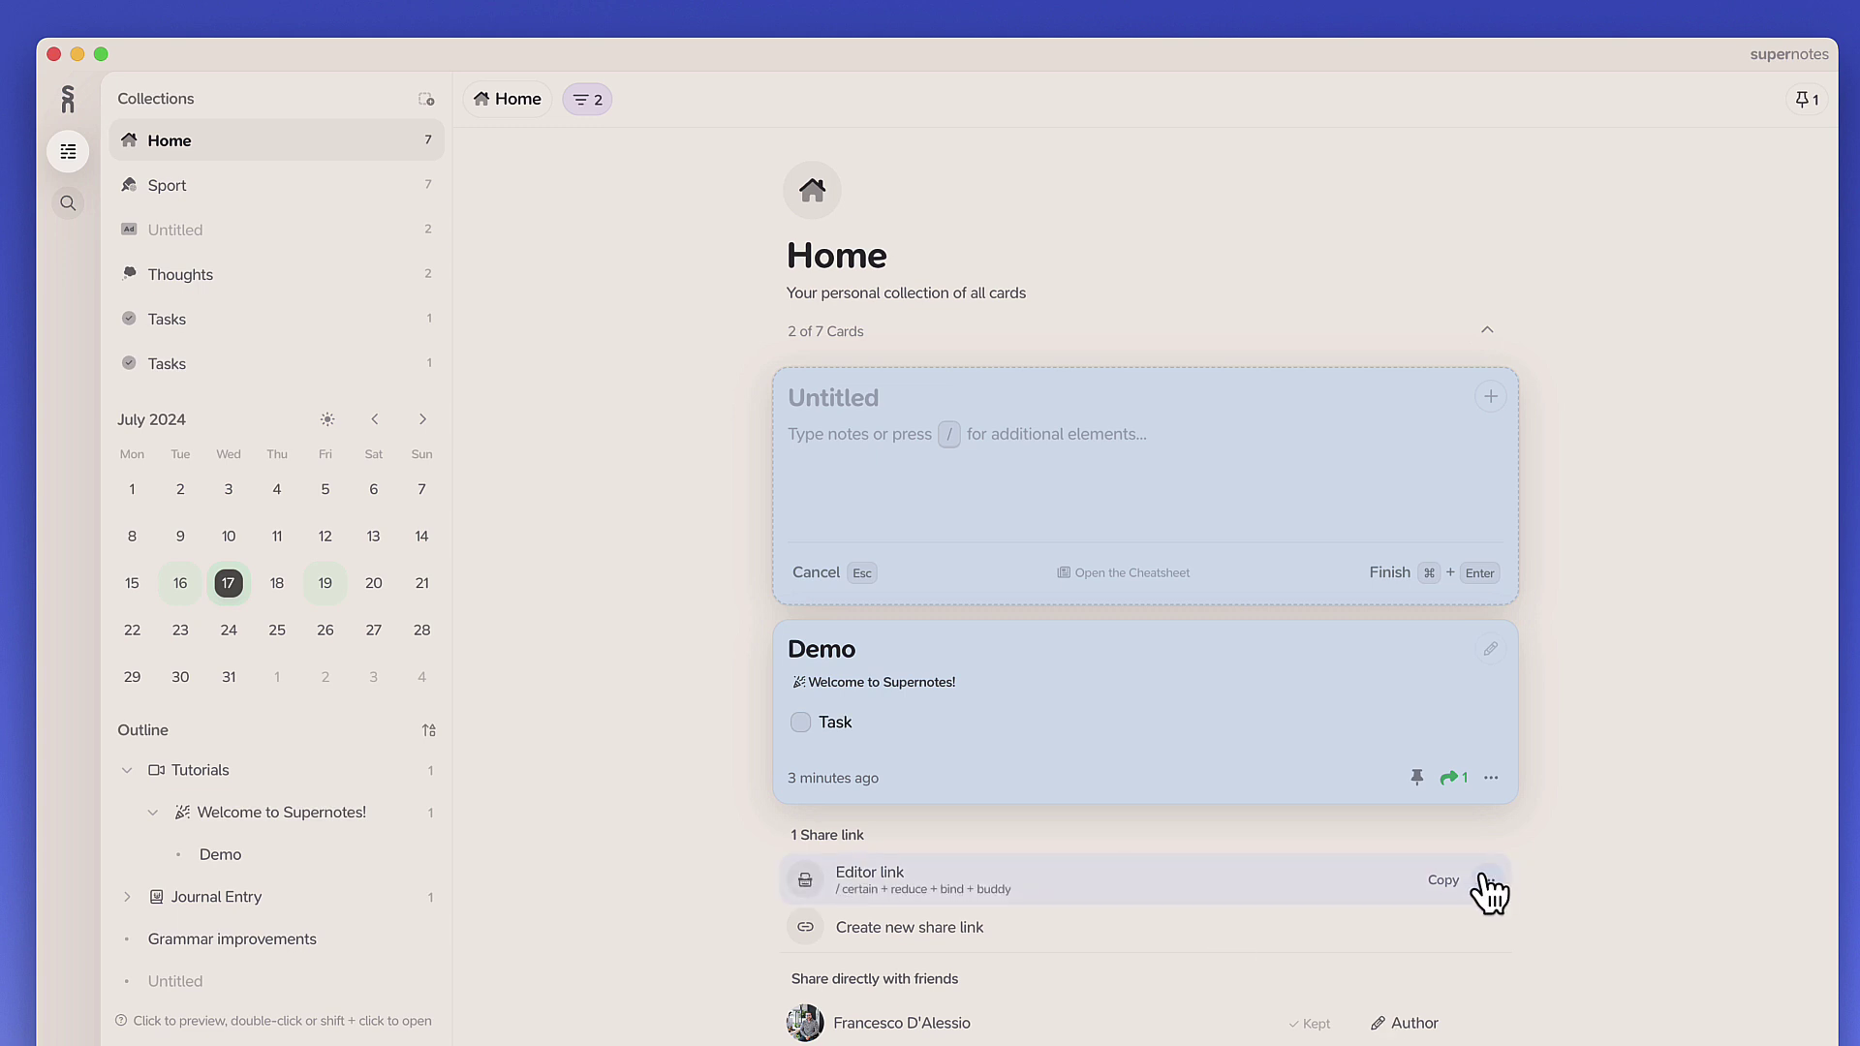
Copy the Demo card's editor share link and finish the empty untitled card.
click(1445, 884)
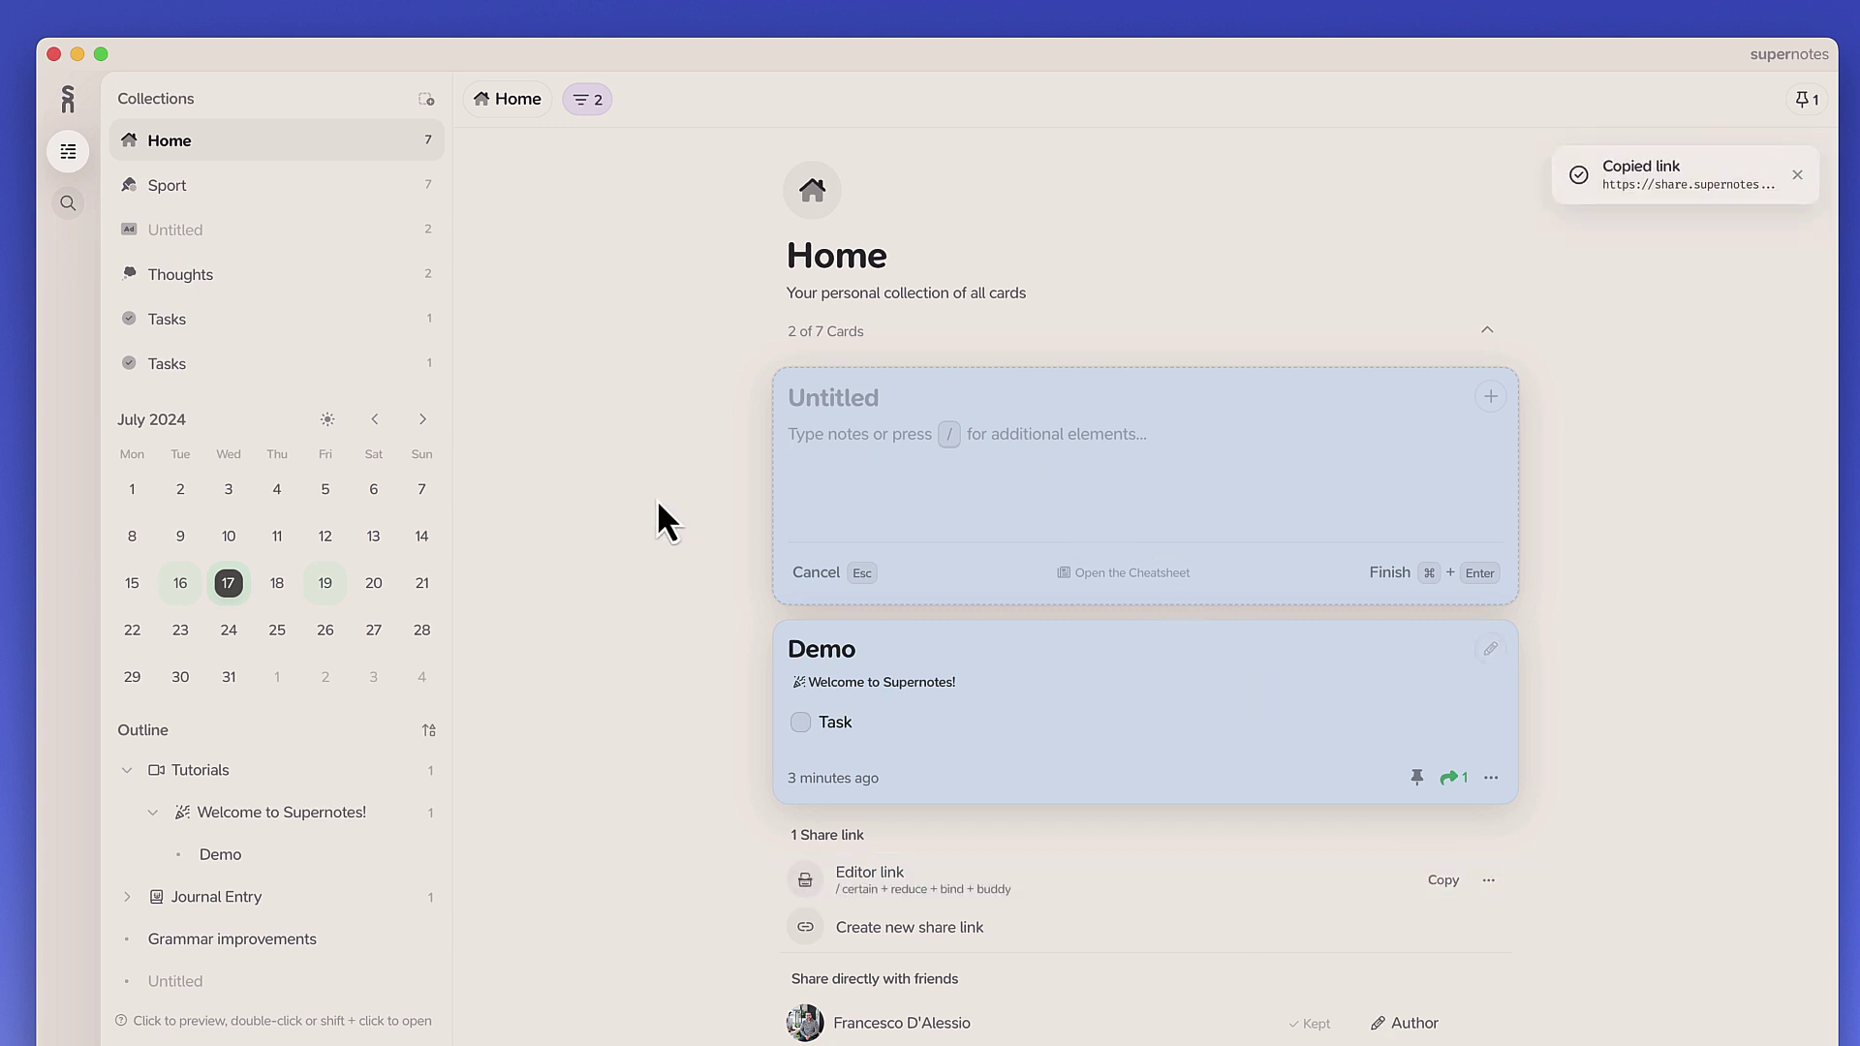
click(1392, 572)
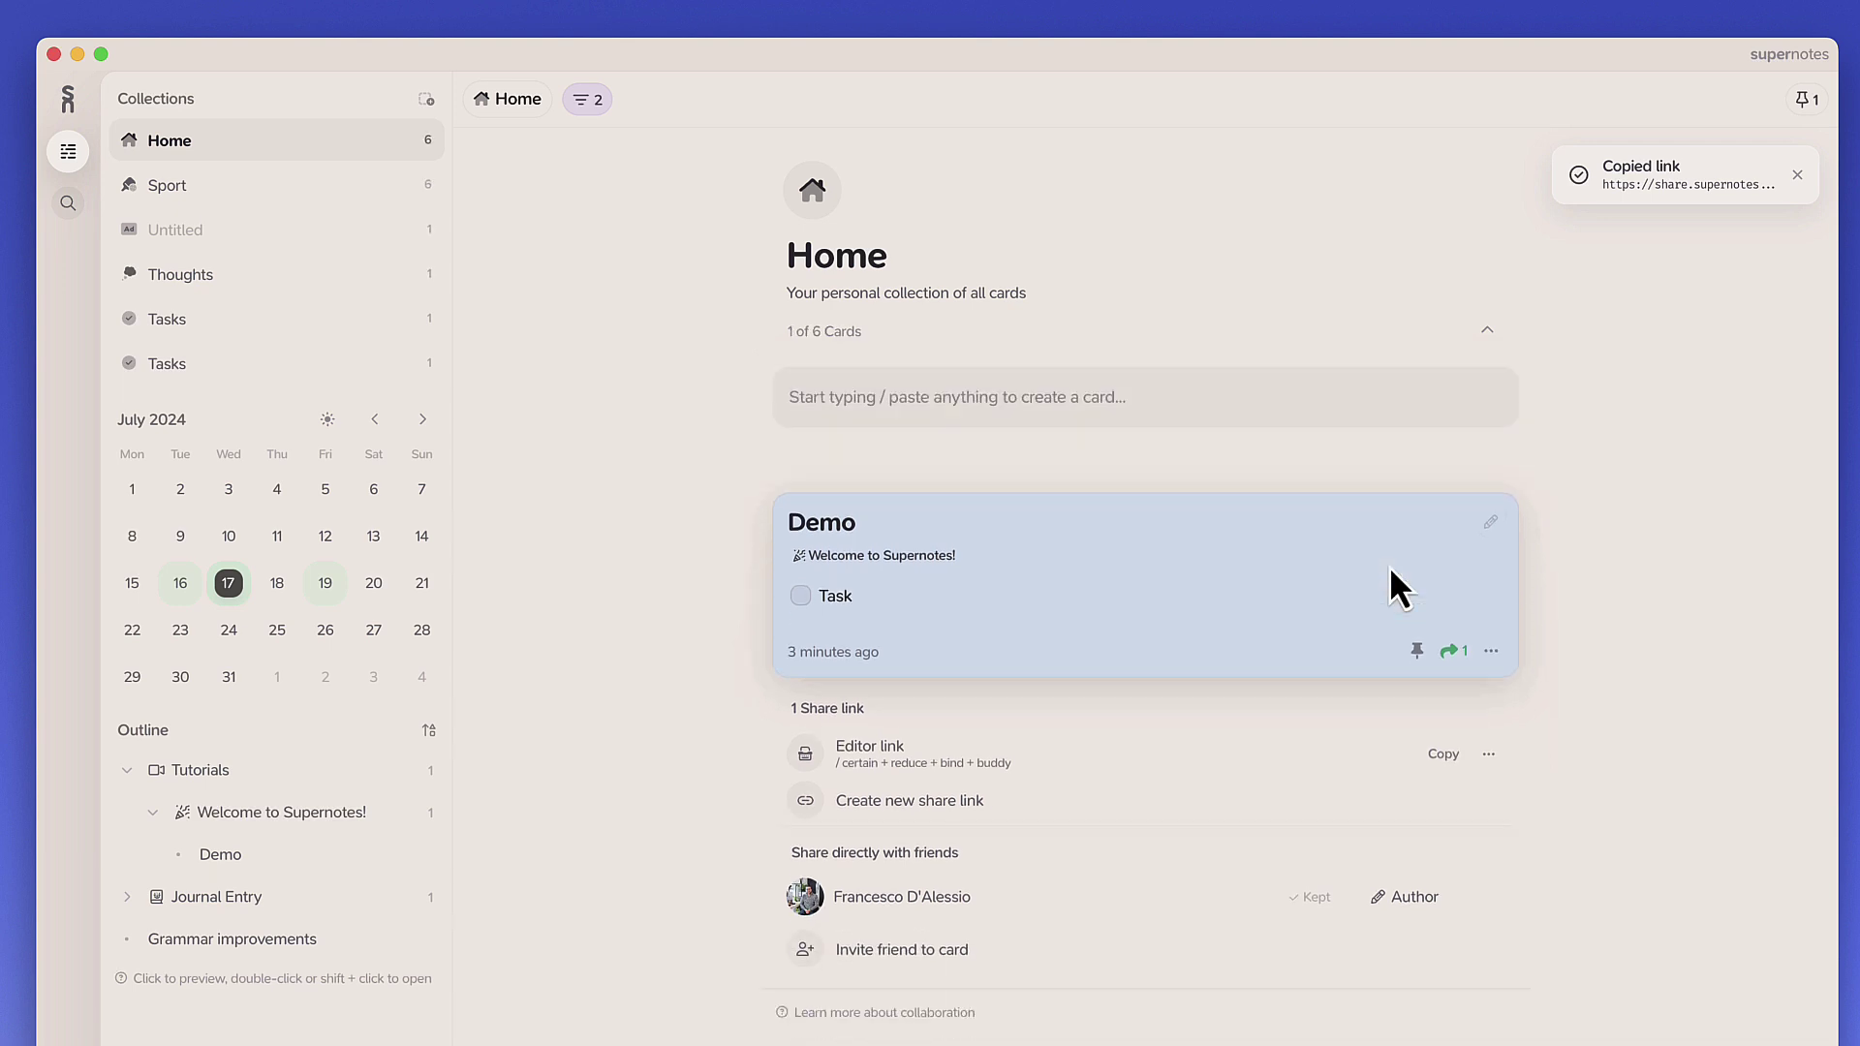
View the Tutorials card's outline options and the Sort Tree options, and return to Home without changing any.
click(419, 775)
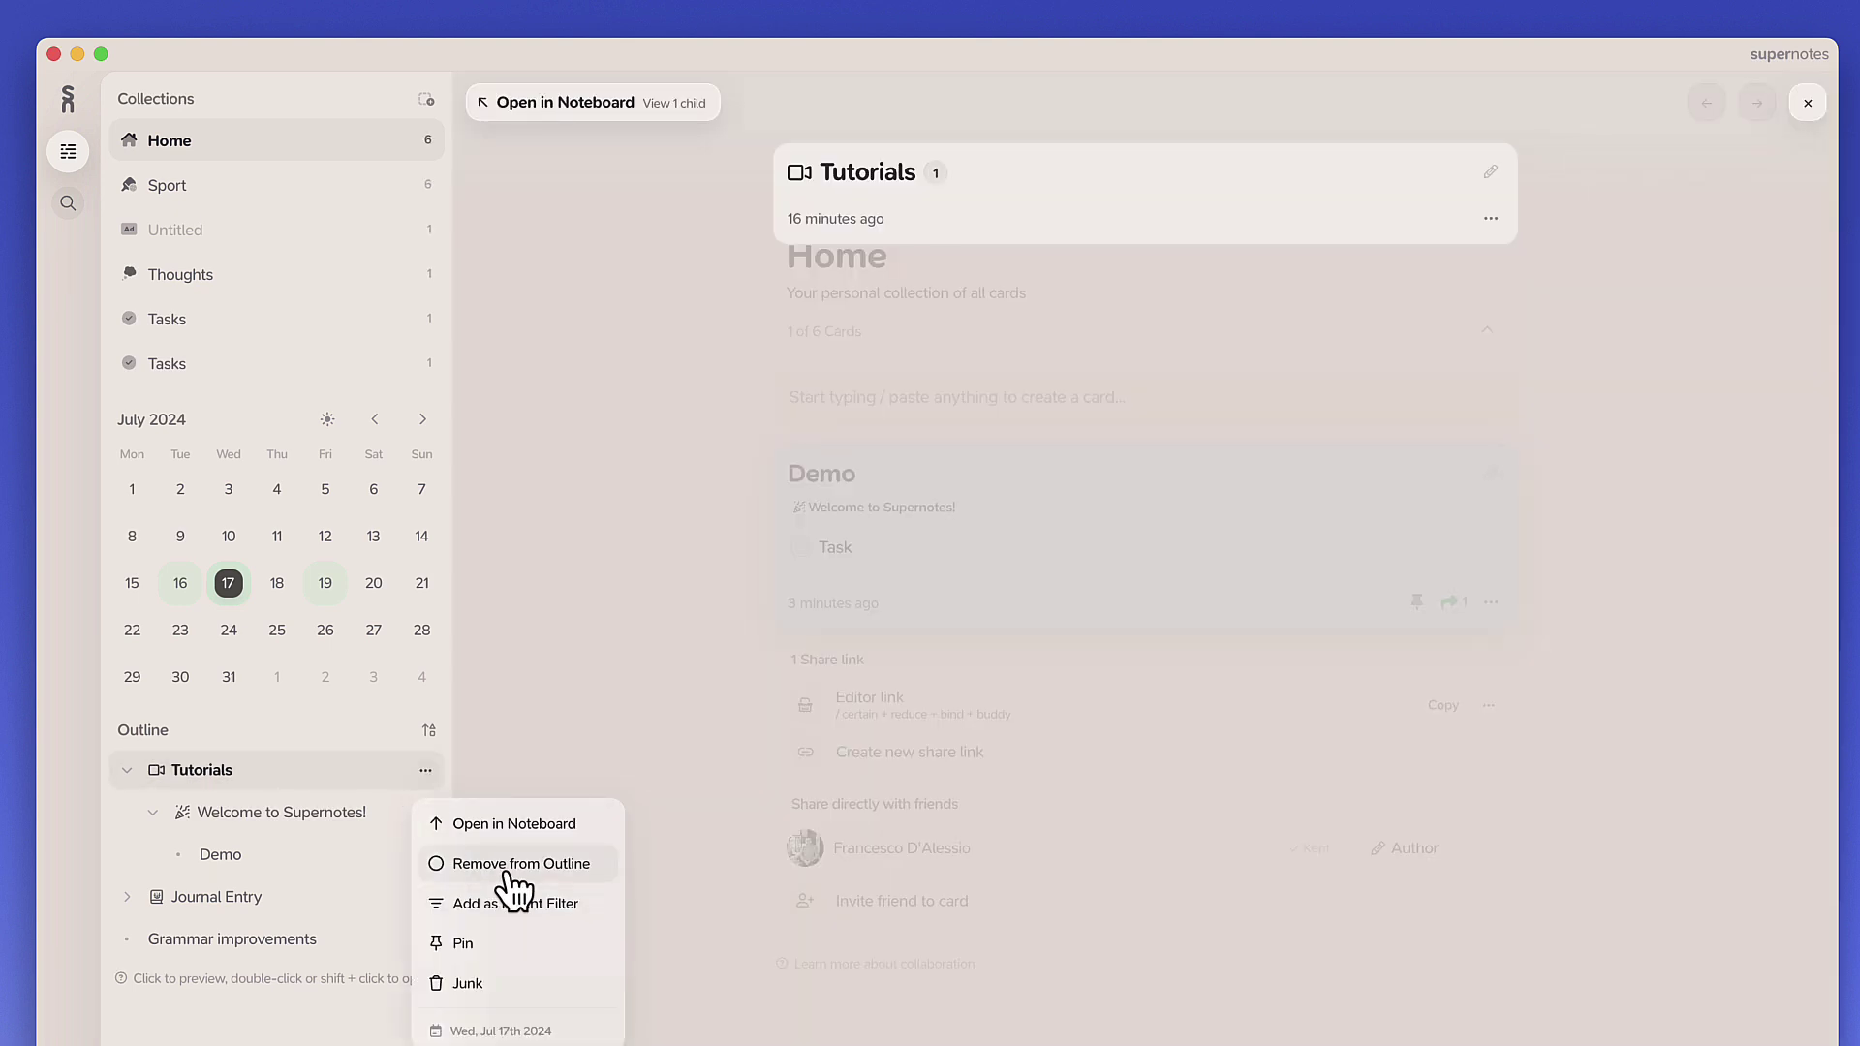
click(429, 730)
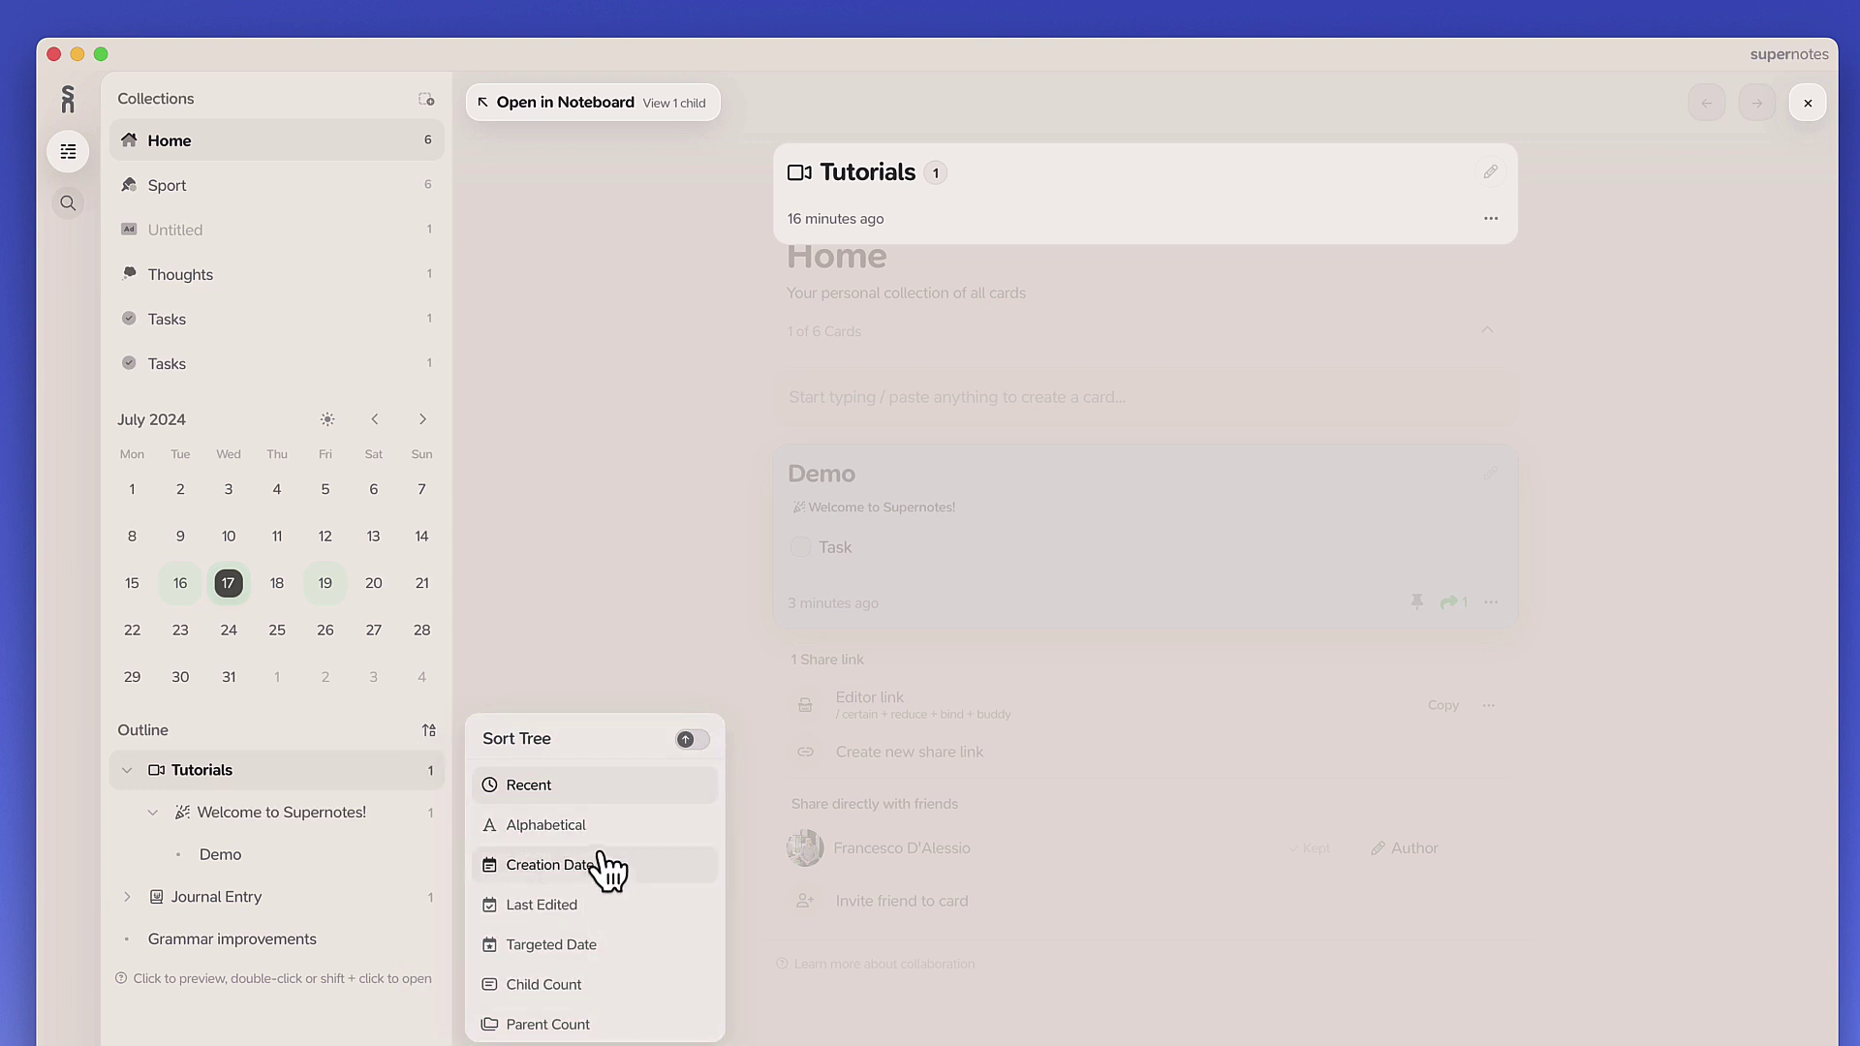
click(493, 275)
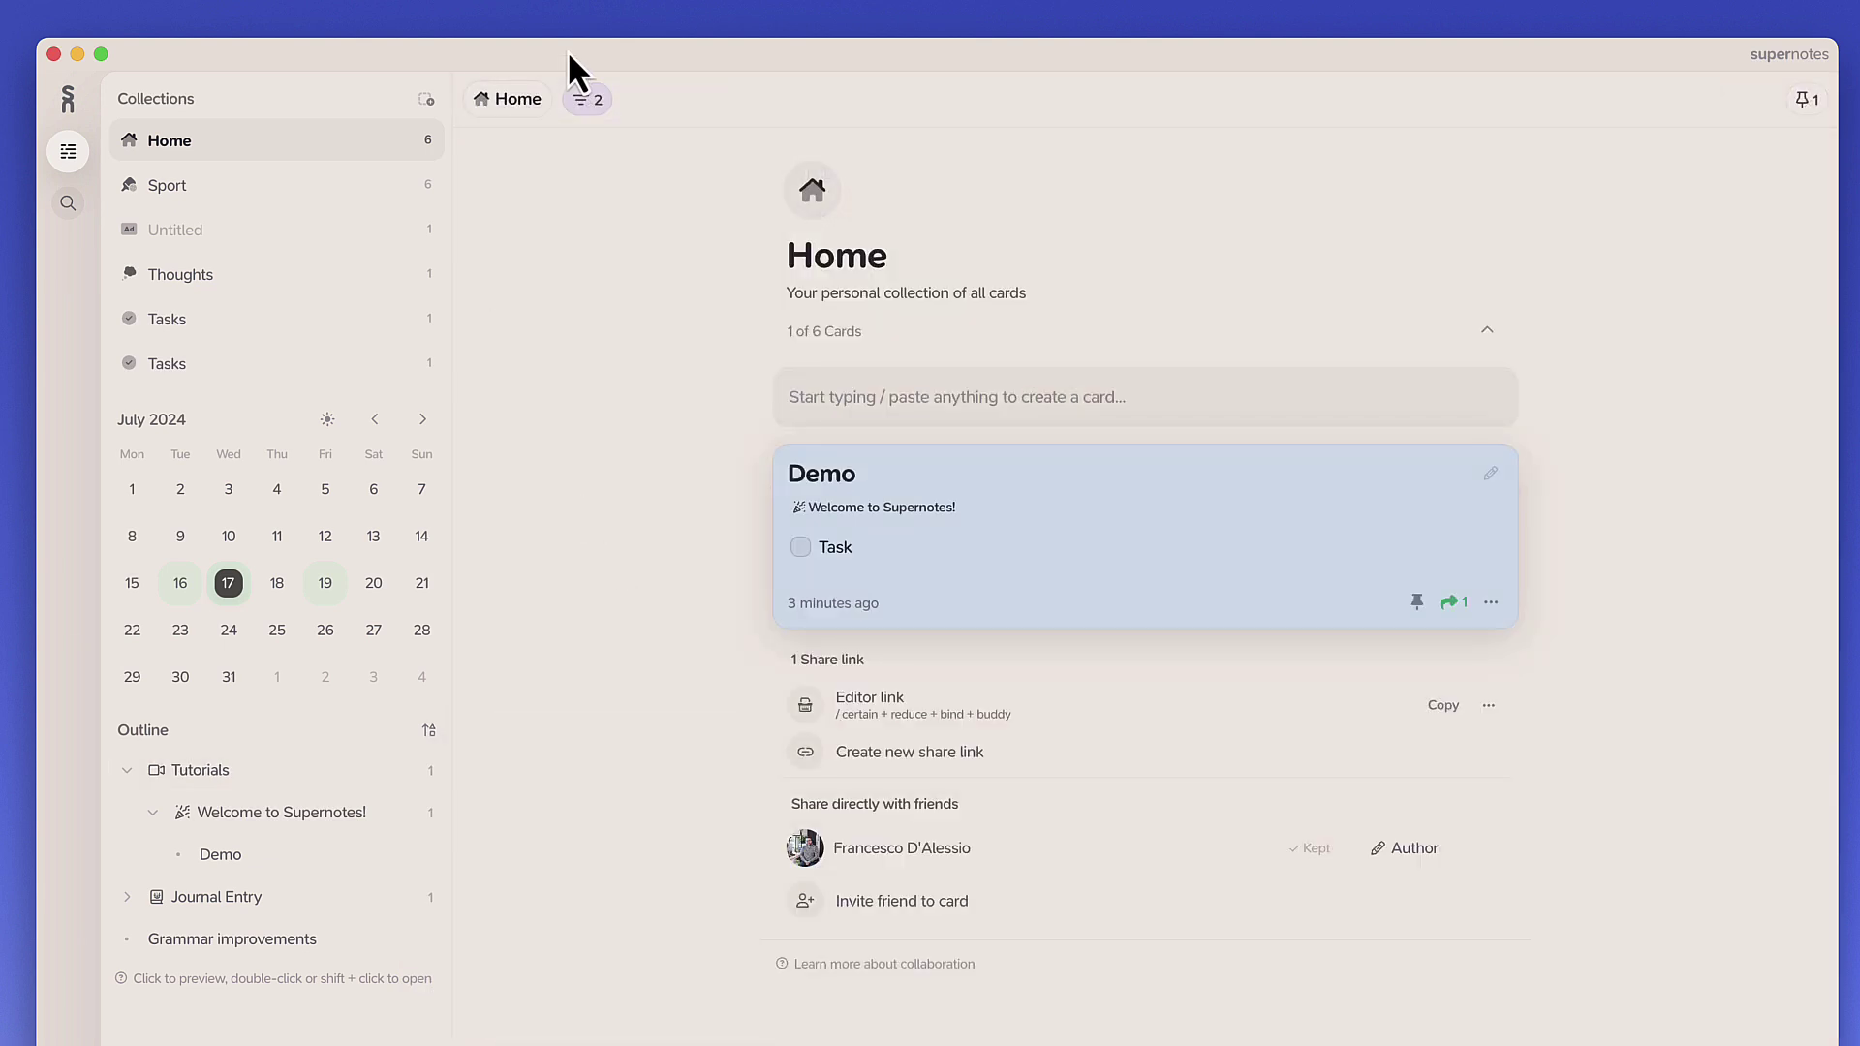
Switch the Home collection's view from List to Graph.
click(587, 107)
click(547, 97)
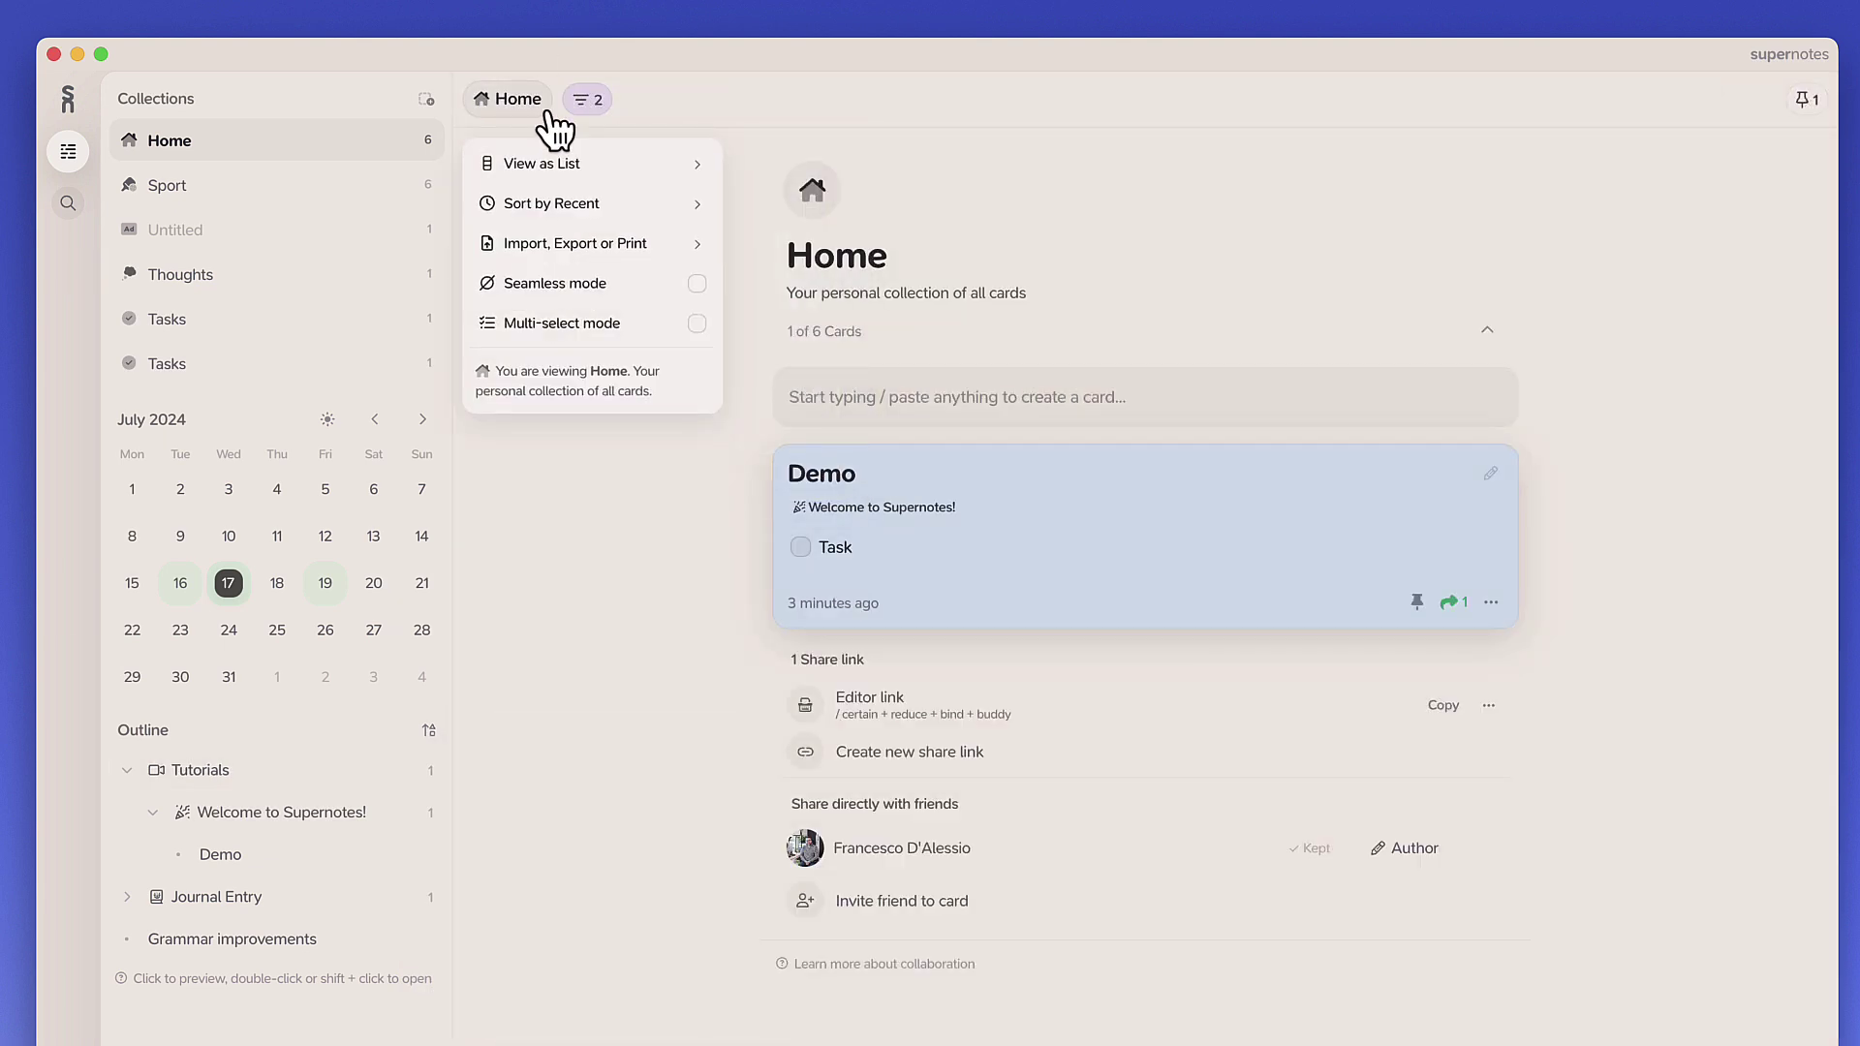
mouse_move(581, 170)
click(959, 291)
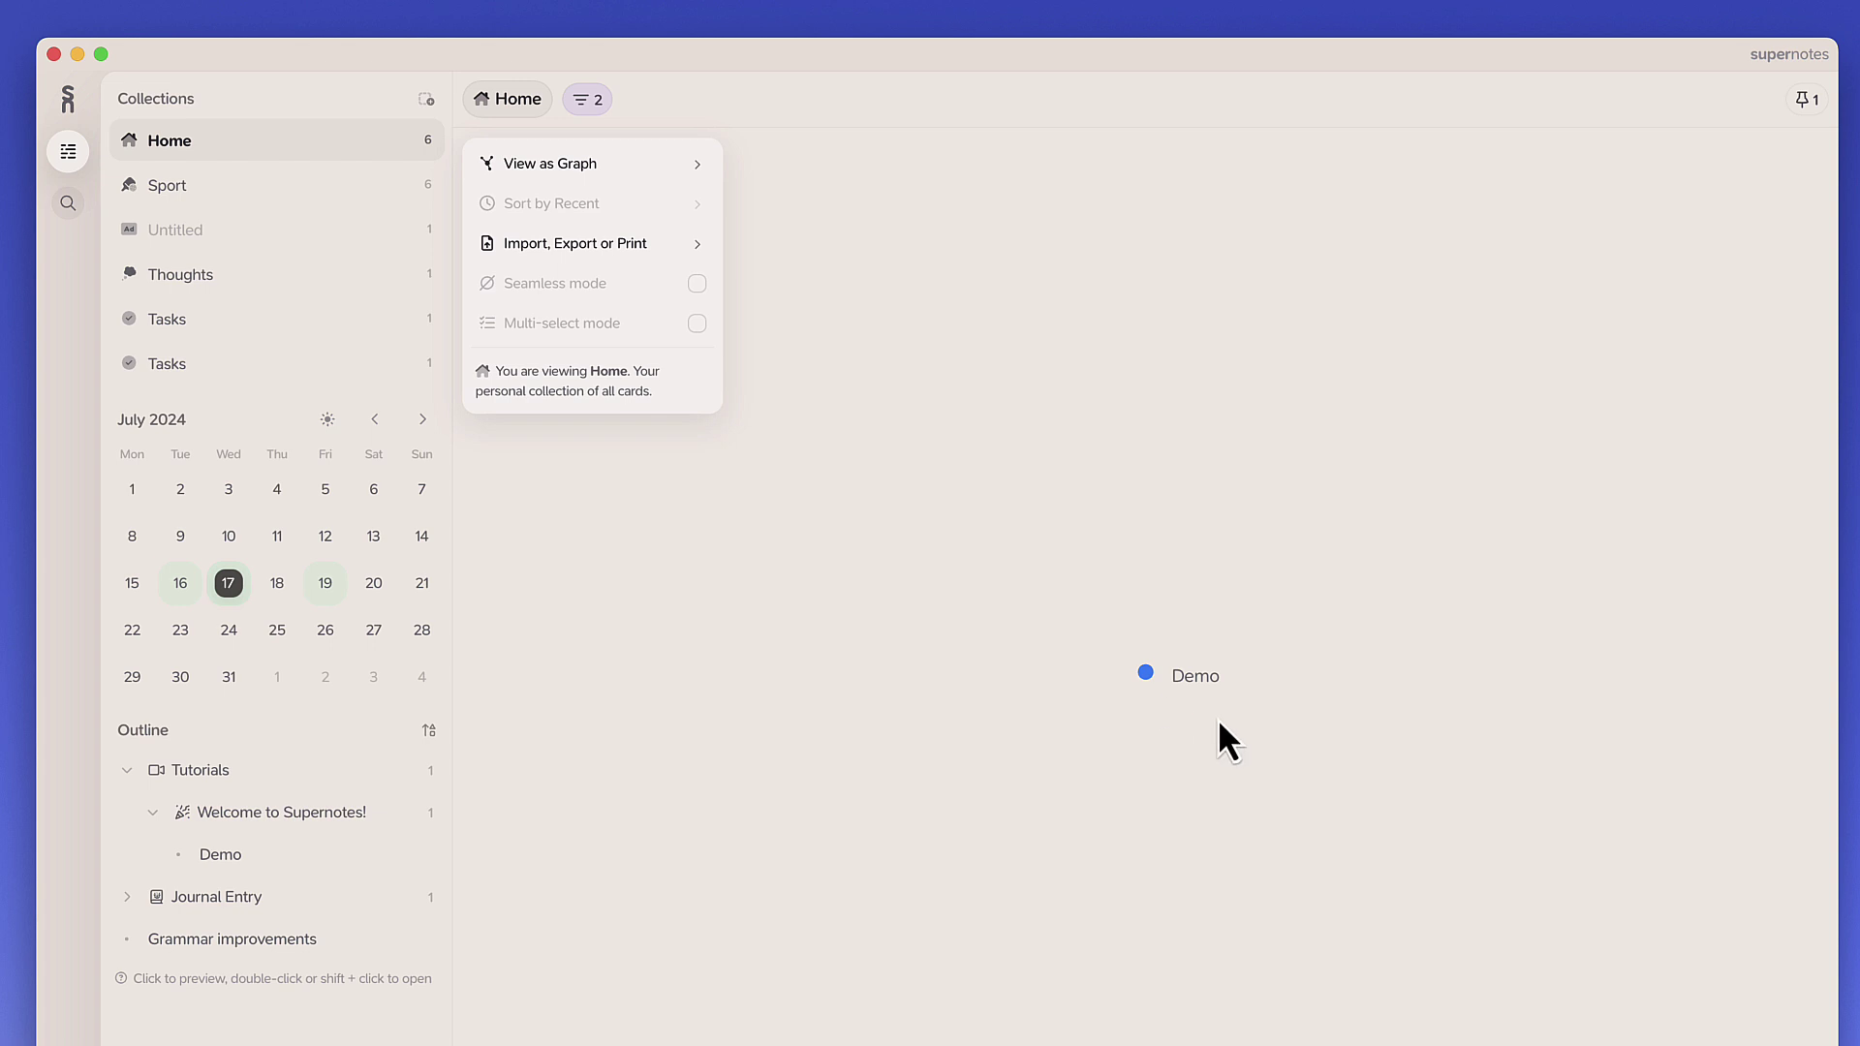
Clear all active filters on Home, including Not Invisible and Blue (color), and close the filter list.
click(591, 101)
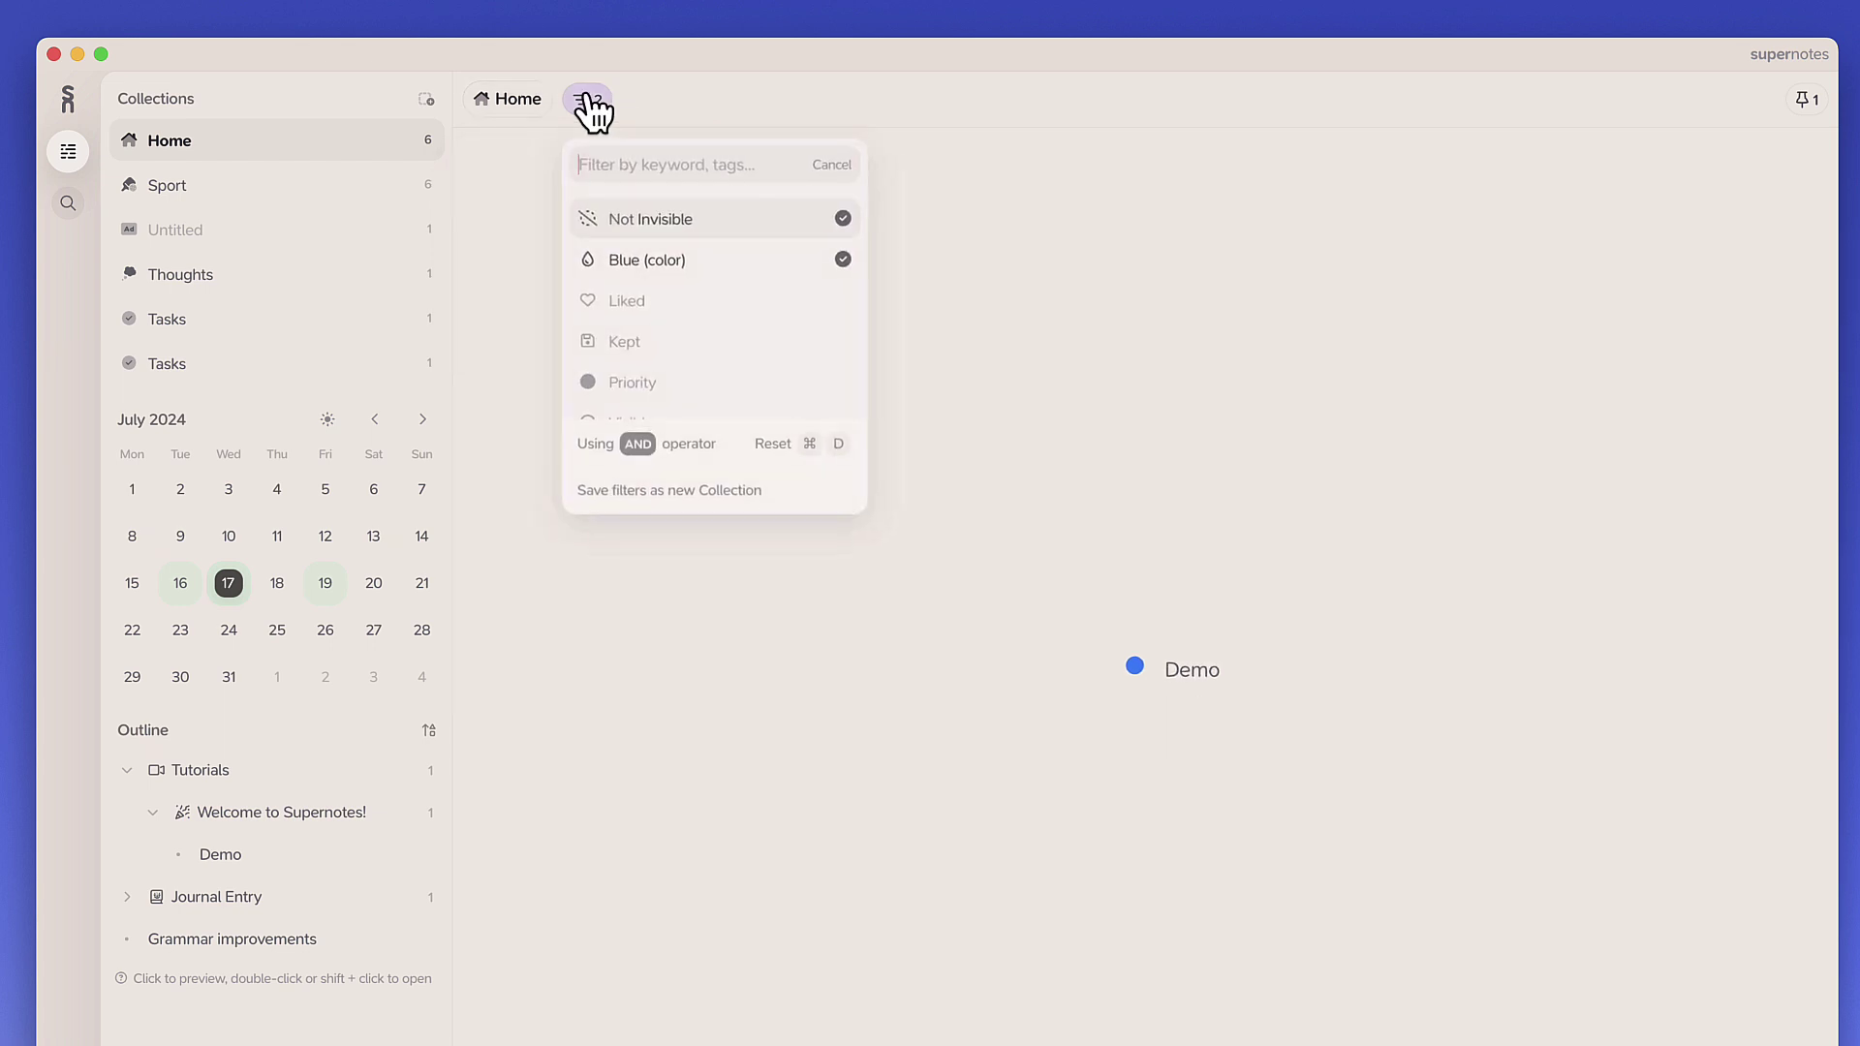
click(773, 223)
click(770, 254)
click(759, 231)
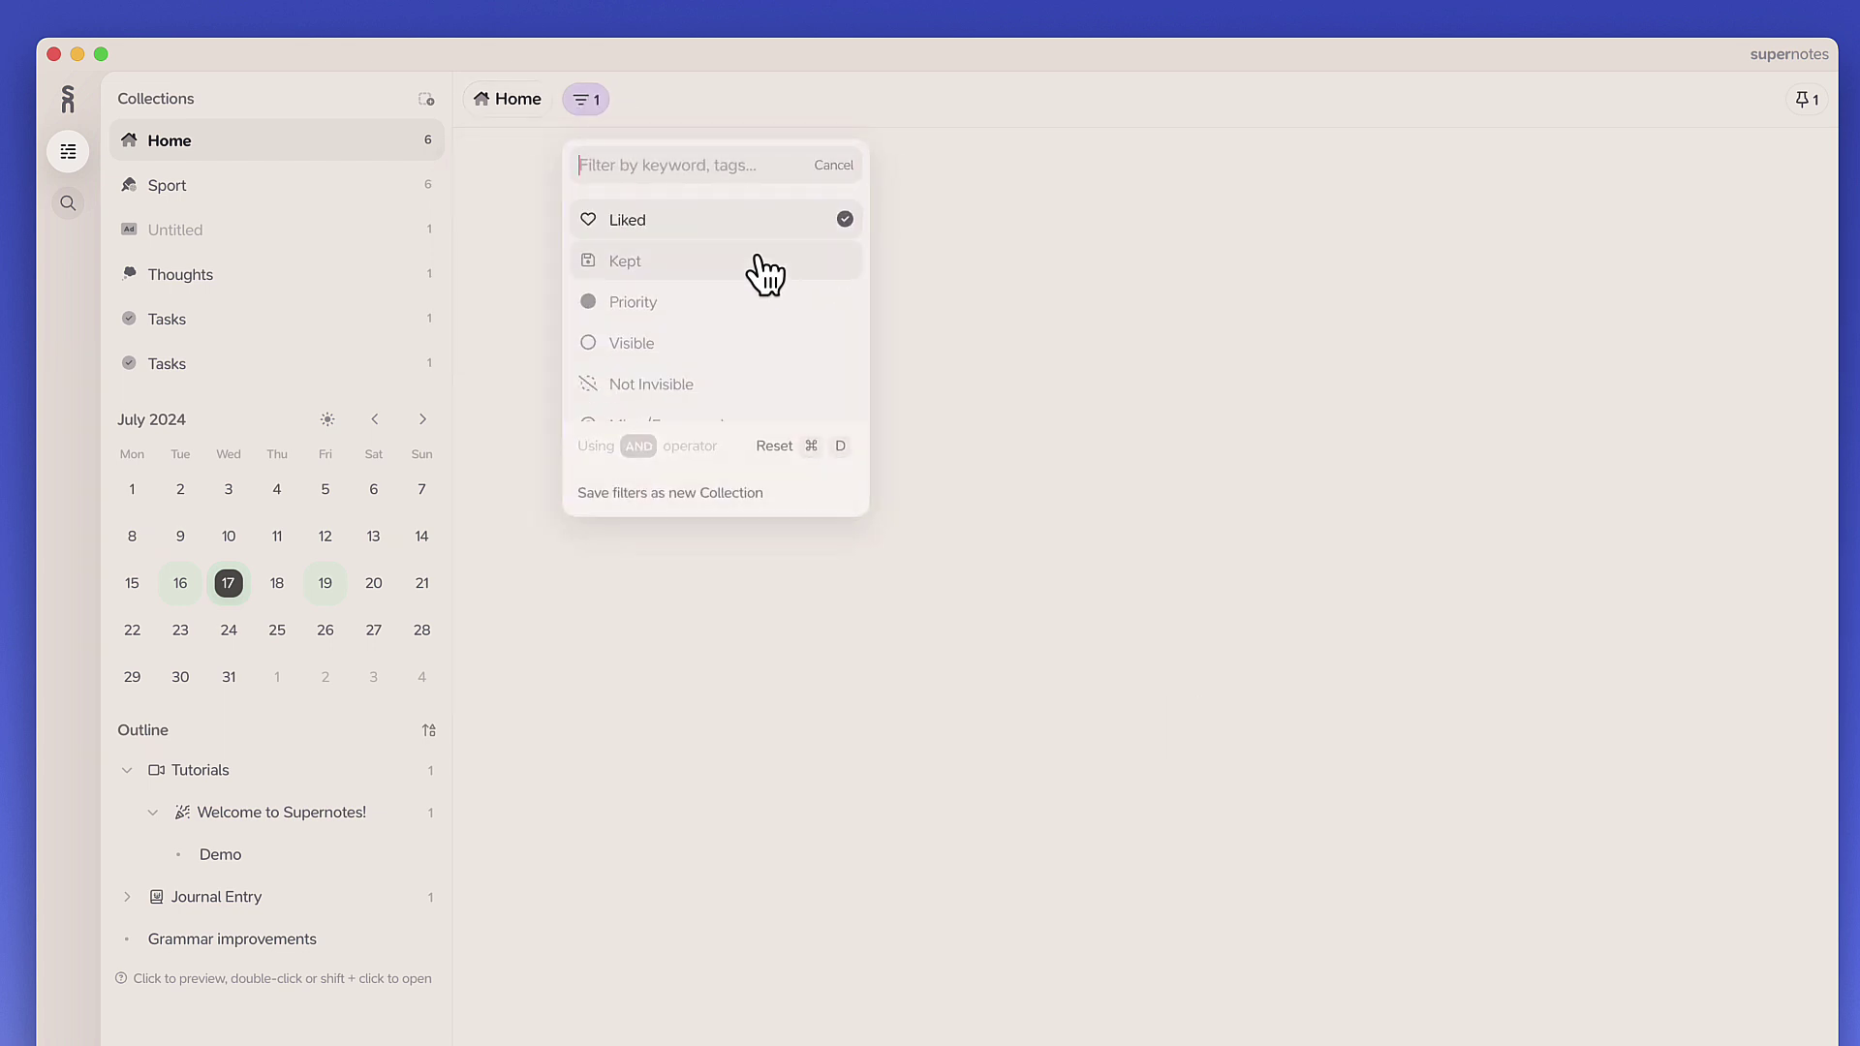
click(752, 257)
click(747, 228)
click(748, 231)
click(1188, 411)
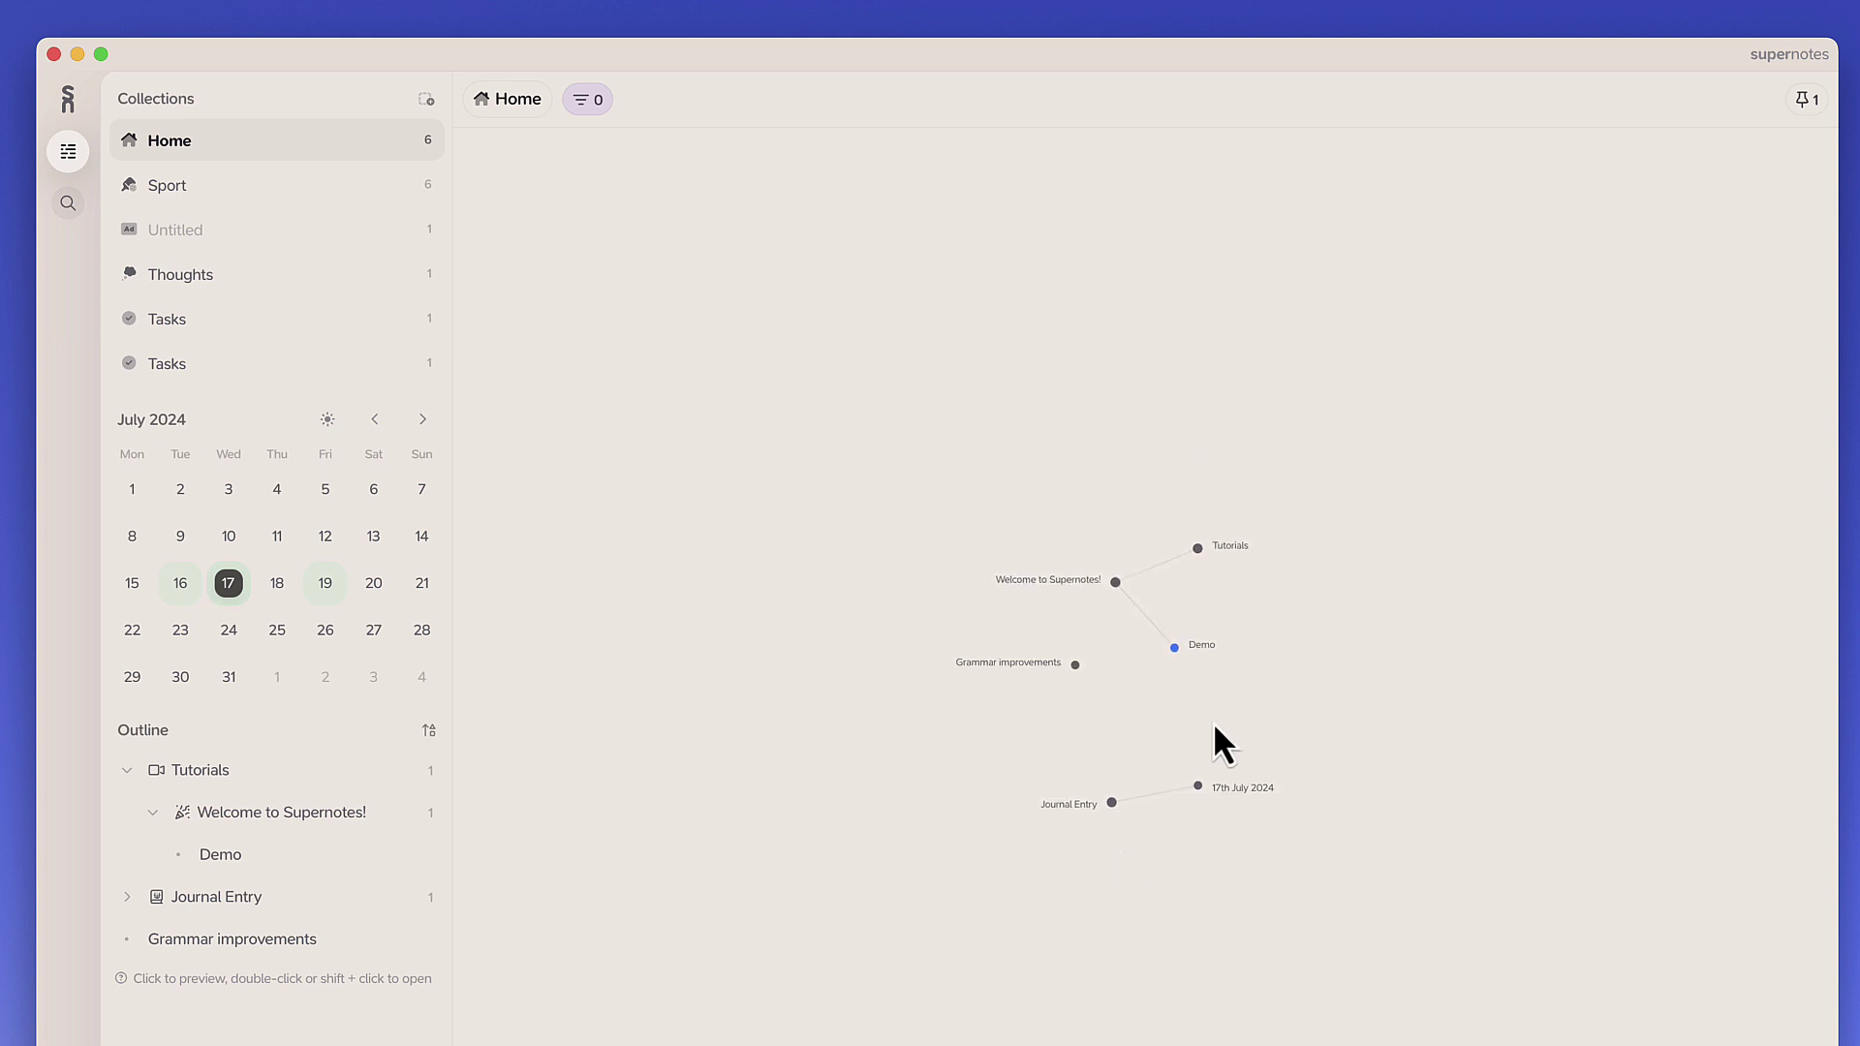
Examine the linked cards in the graph, preview the Journal Entry card from its node, and close the preview.
drag(1175, 839, 1357, 635)
scroll(1217, 749, up, 5)
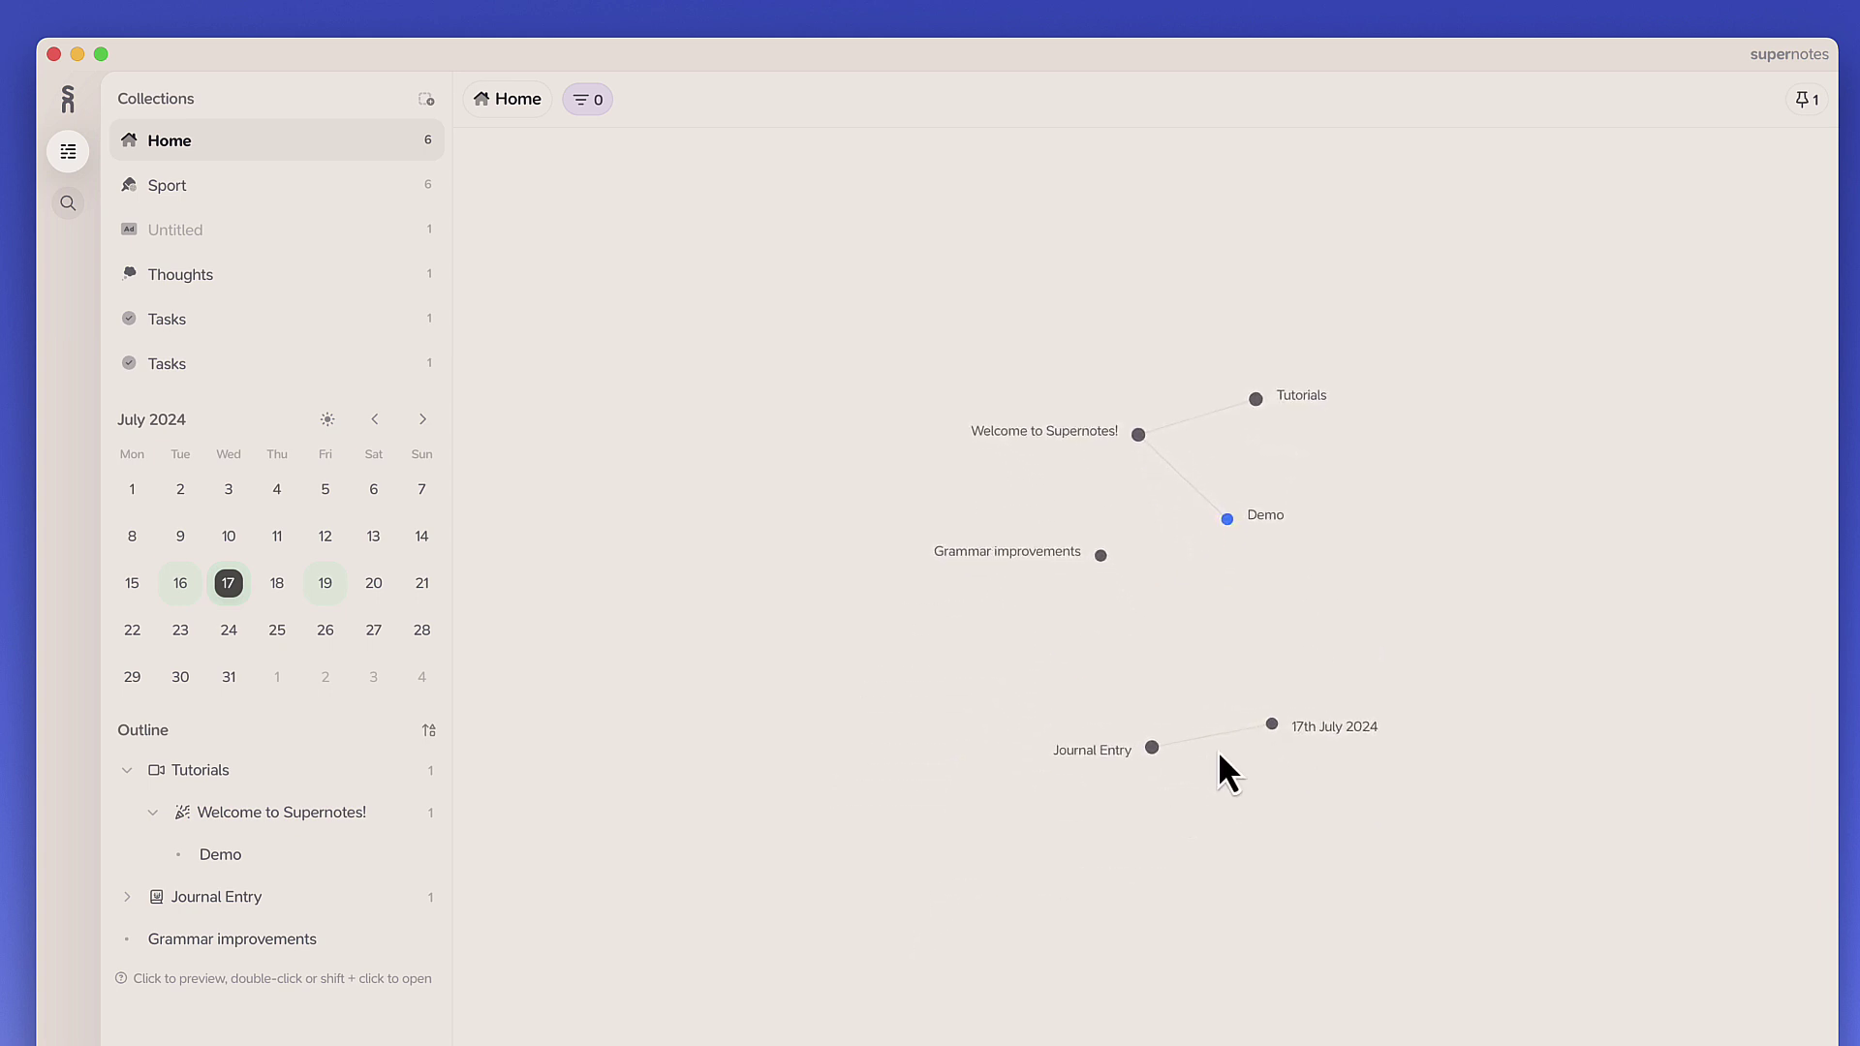
click(1135, 748)
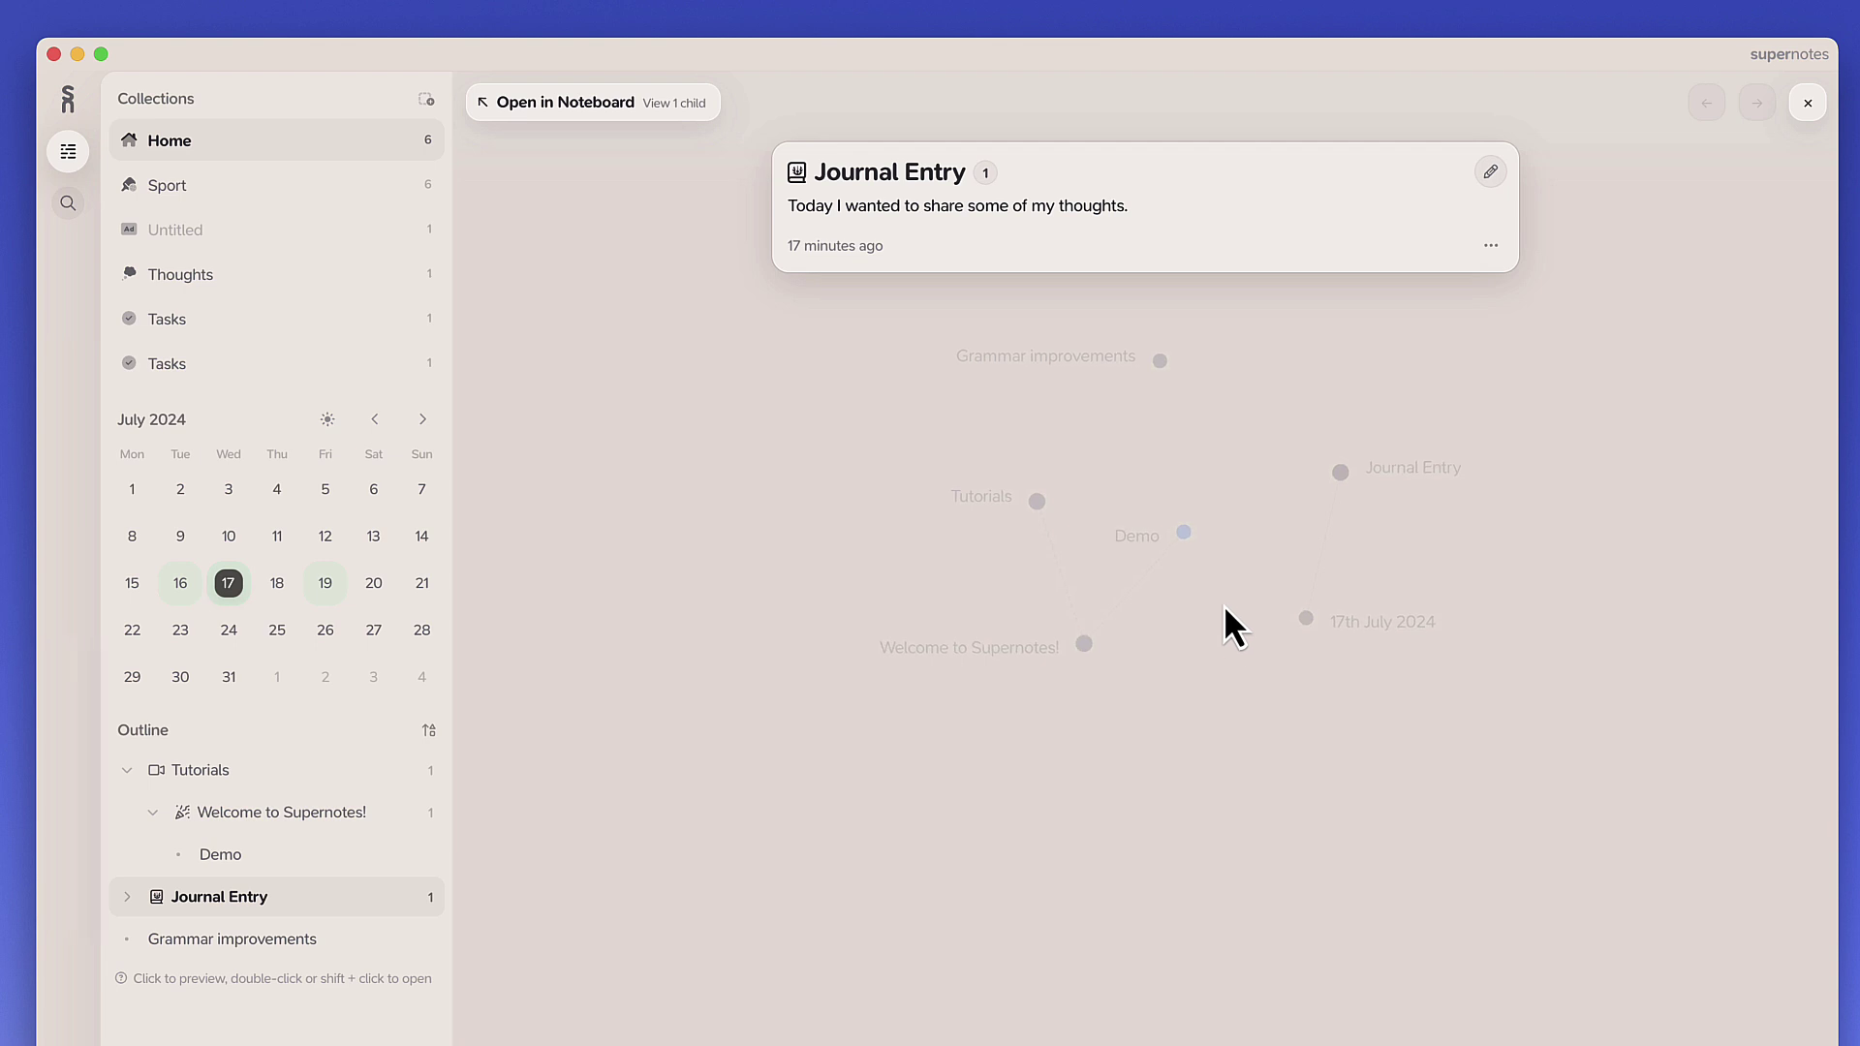
click(1200, 581)
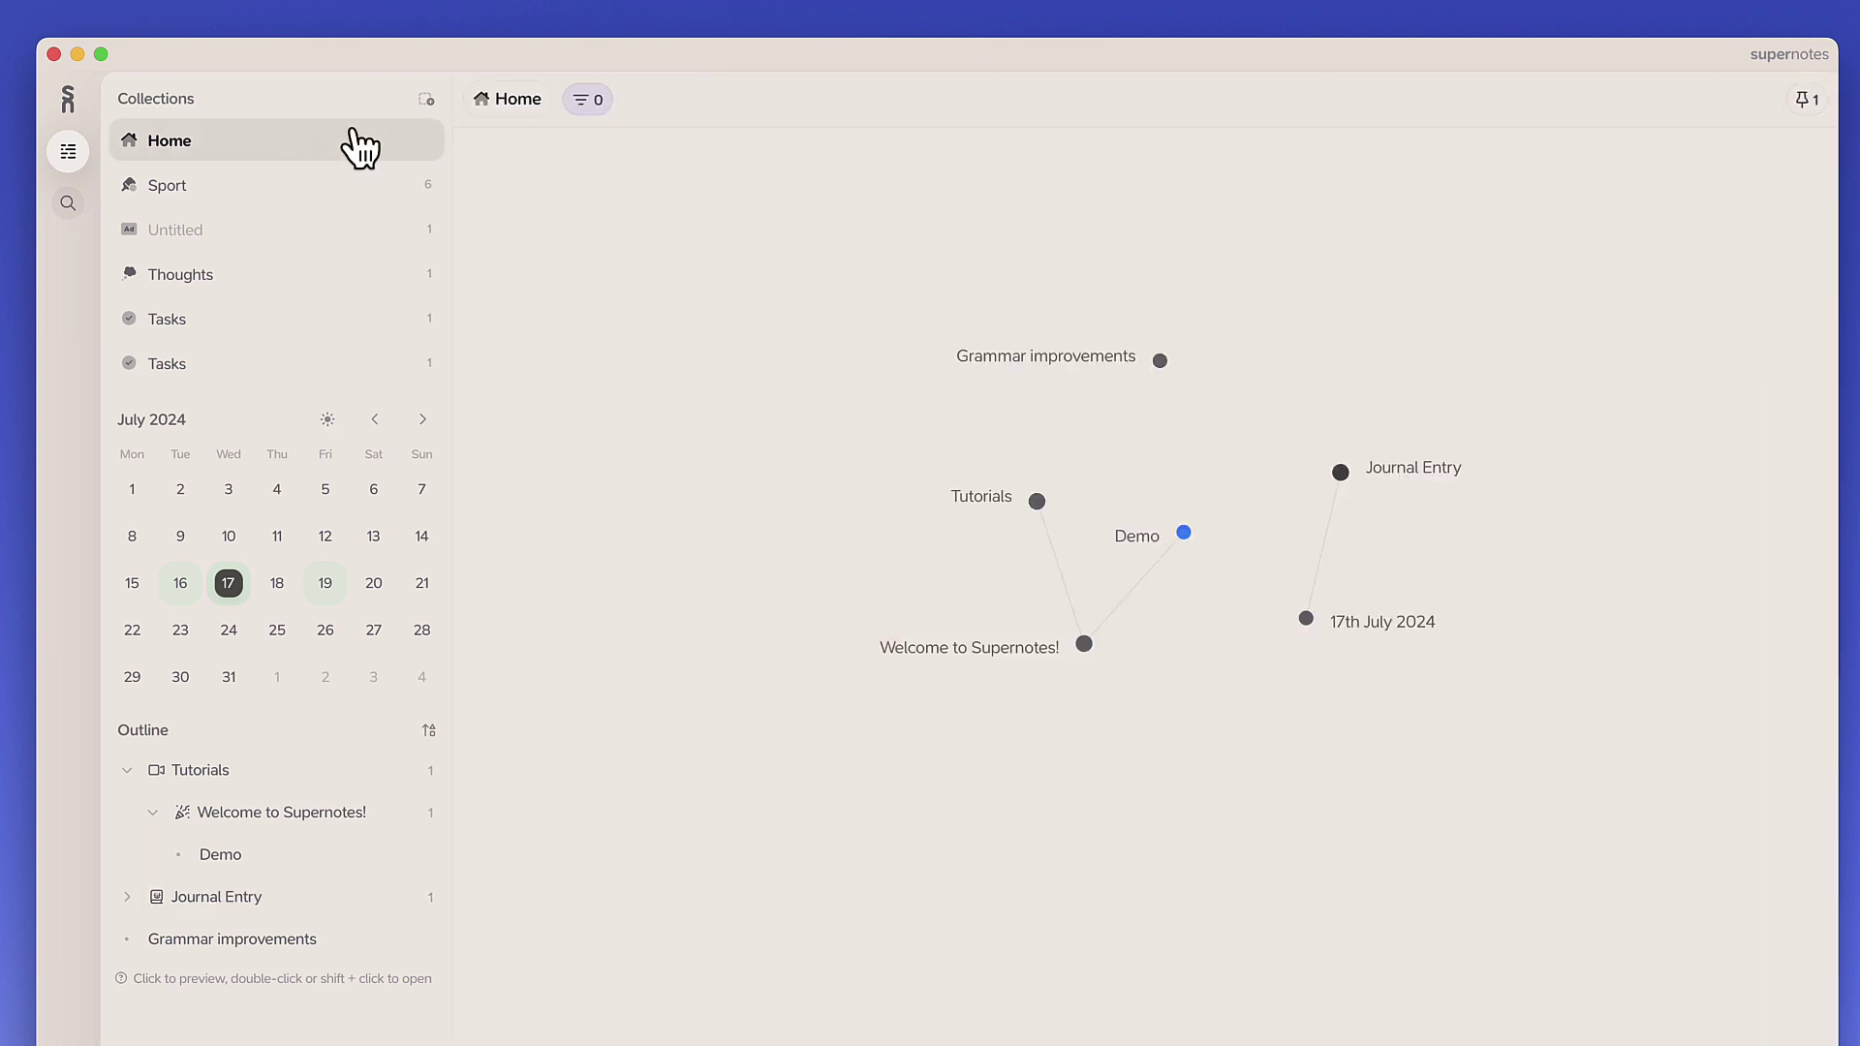
Switch the Home collection's view to Broadsheet.
click(540, 95)
mouse_move(669, 172)
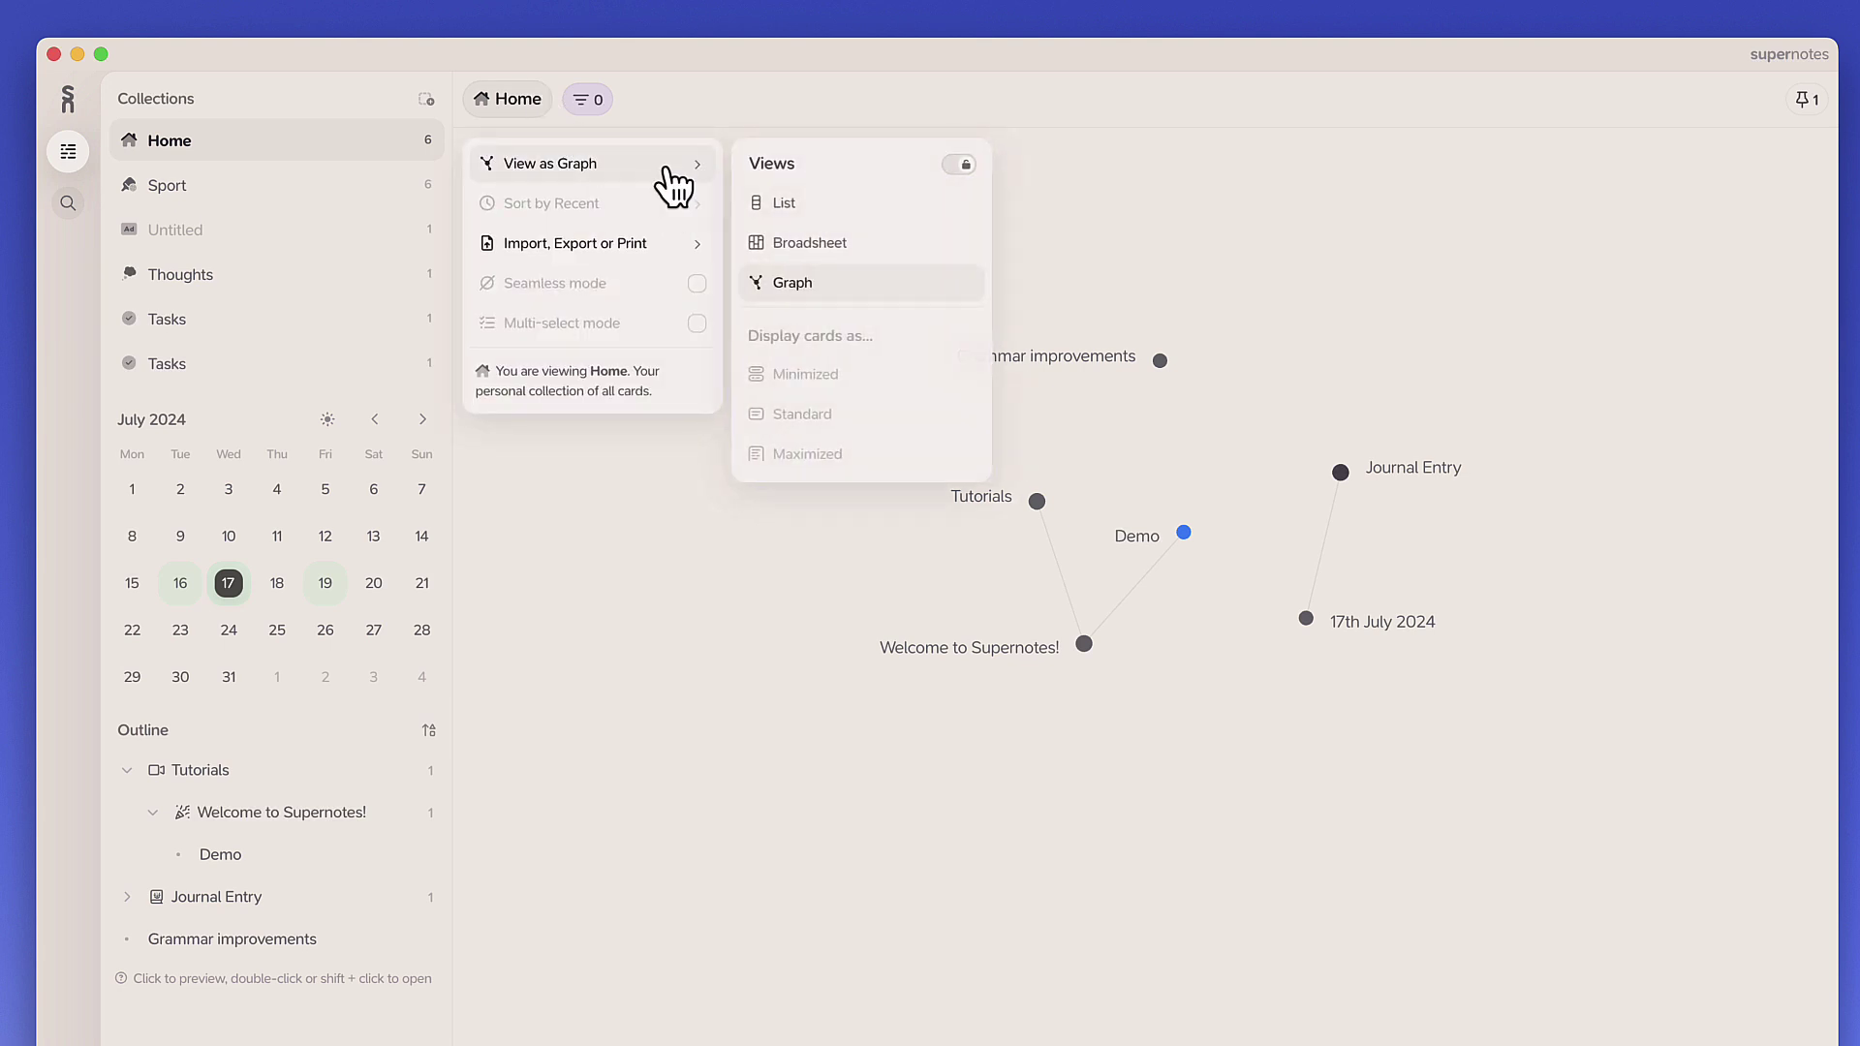
click(883, 245)
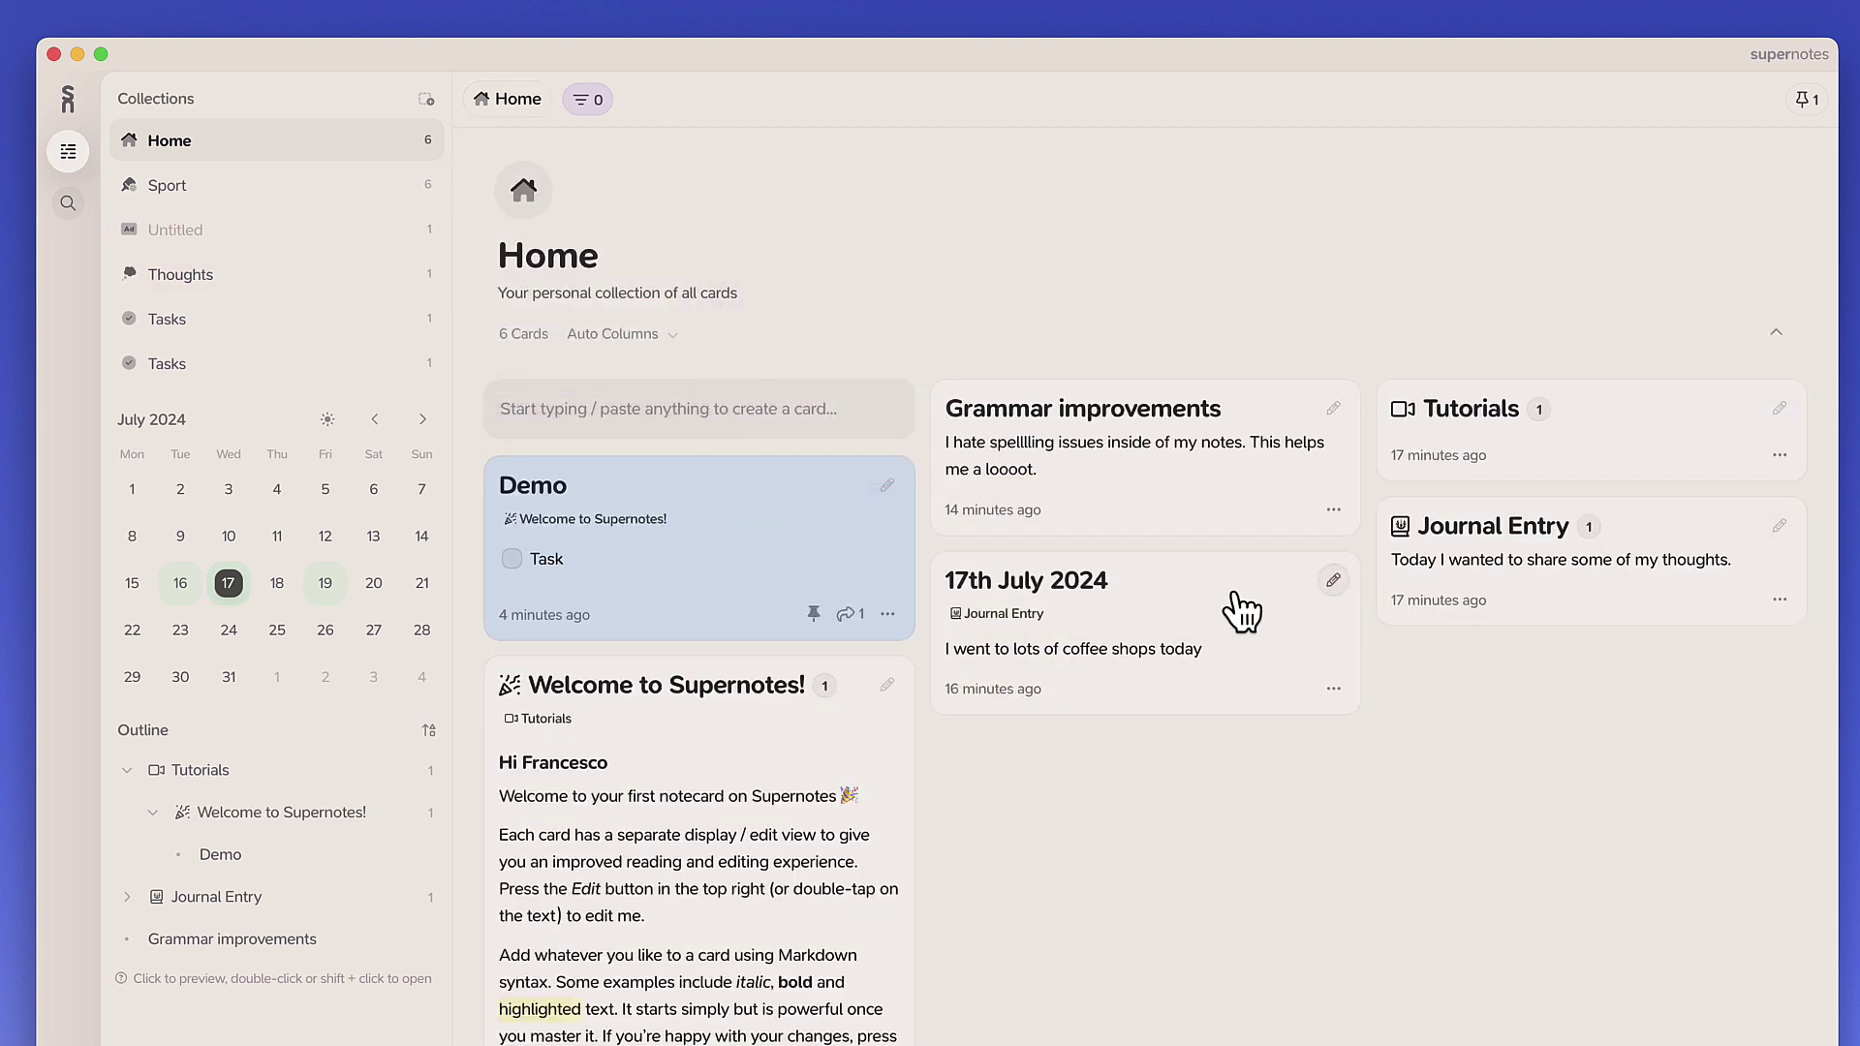
Try the broadsheet with 2 Columns and set it to 3 Columns.
click(643, 357)
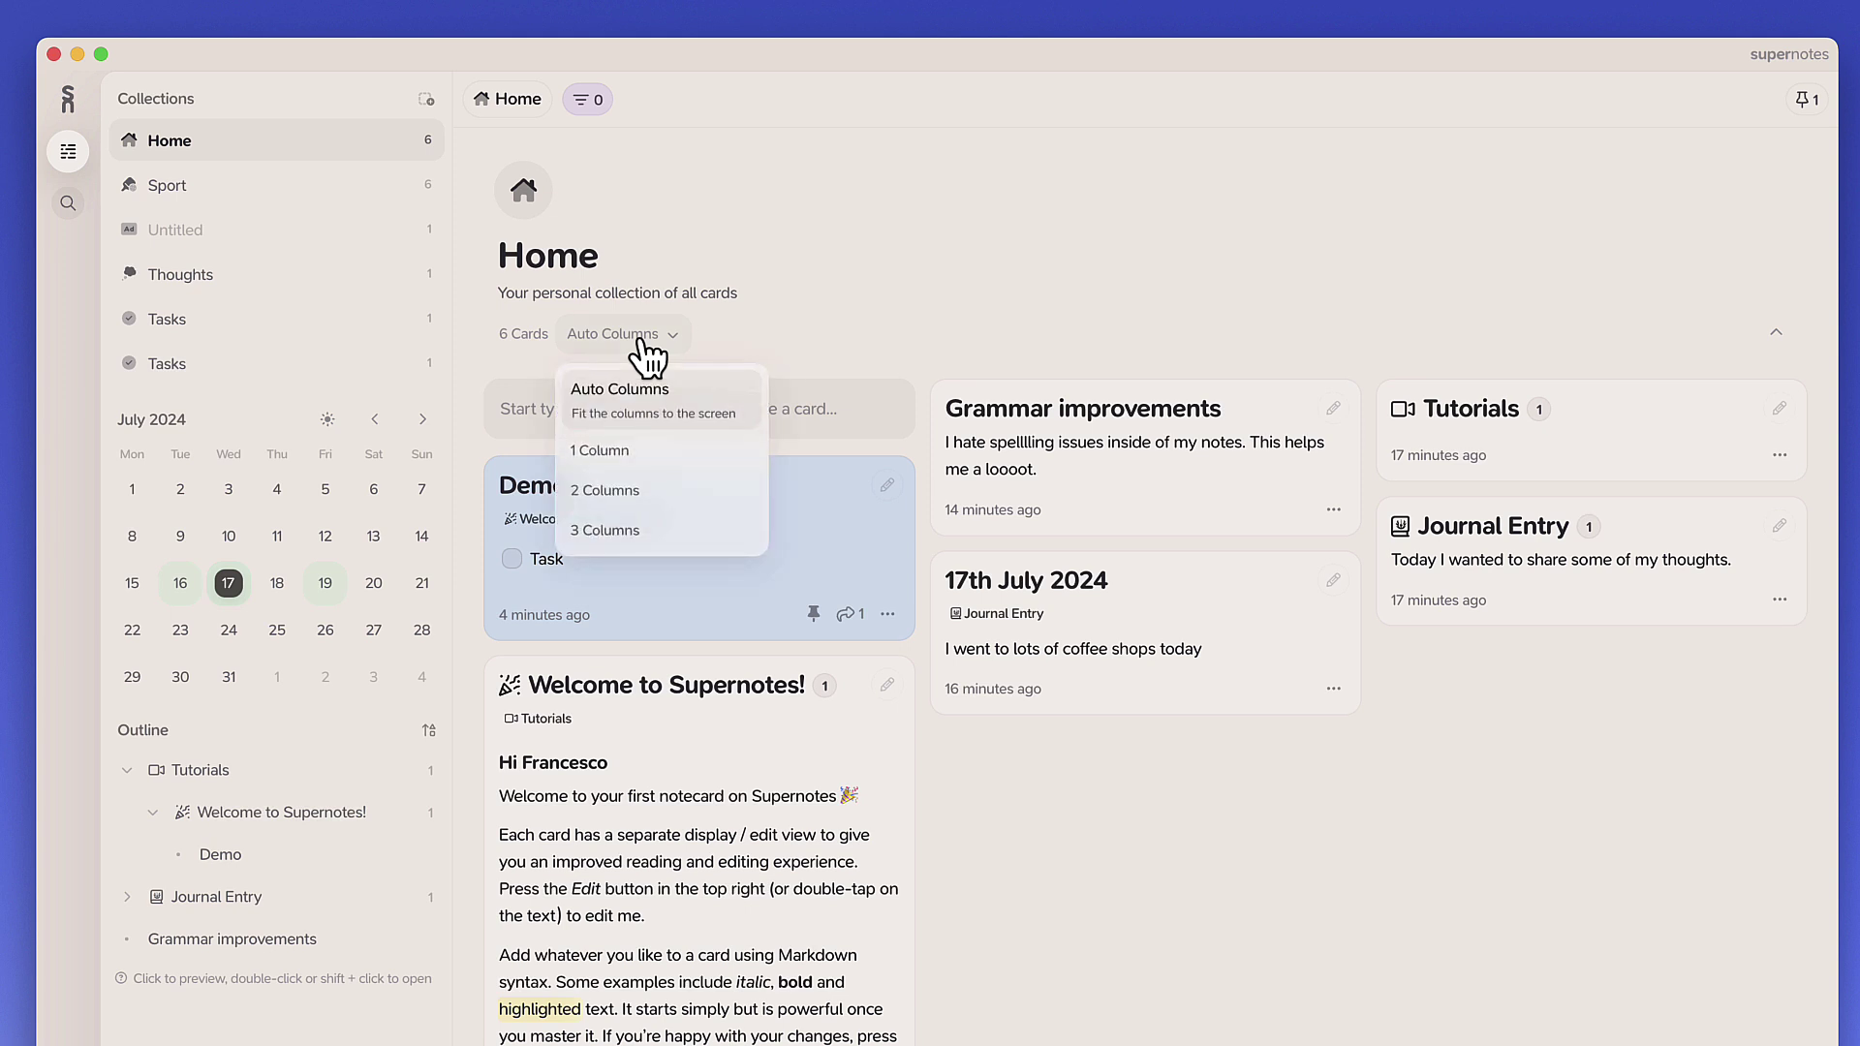
click(672, 490)
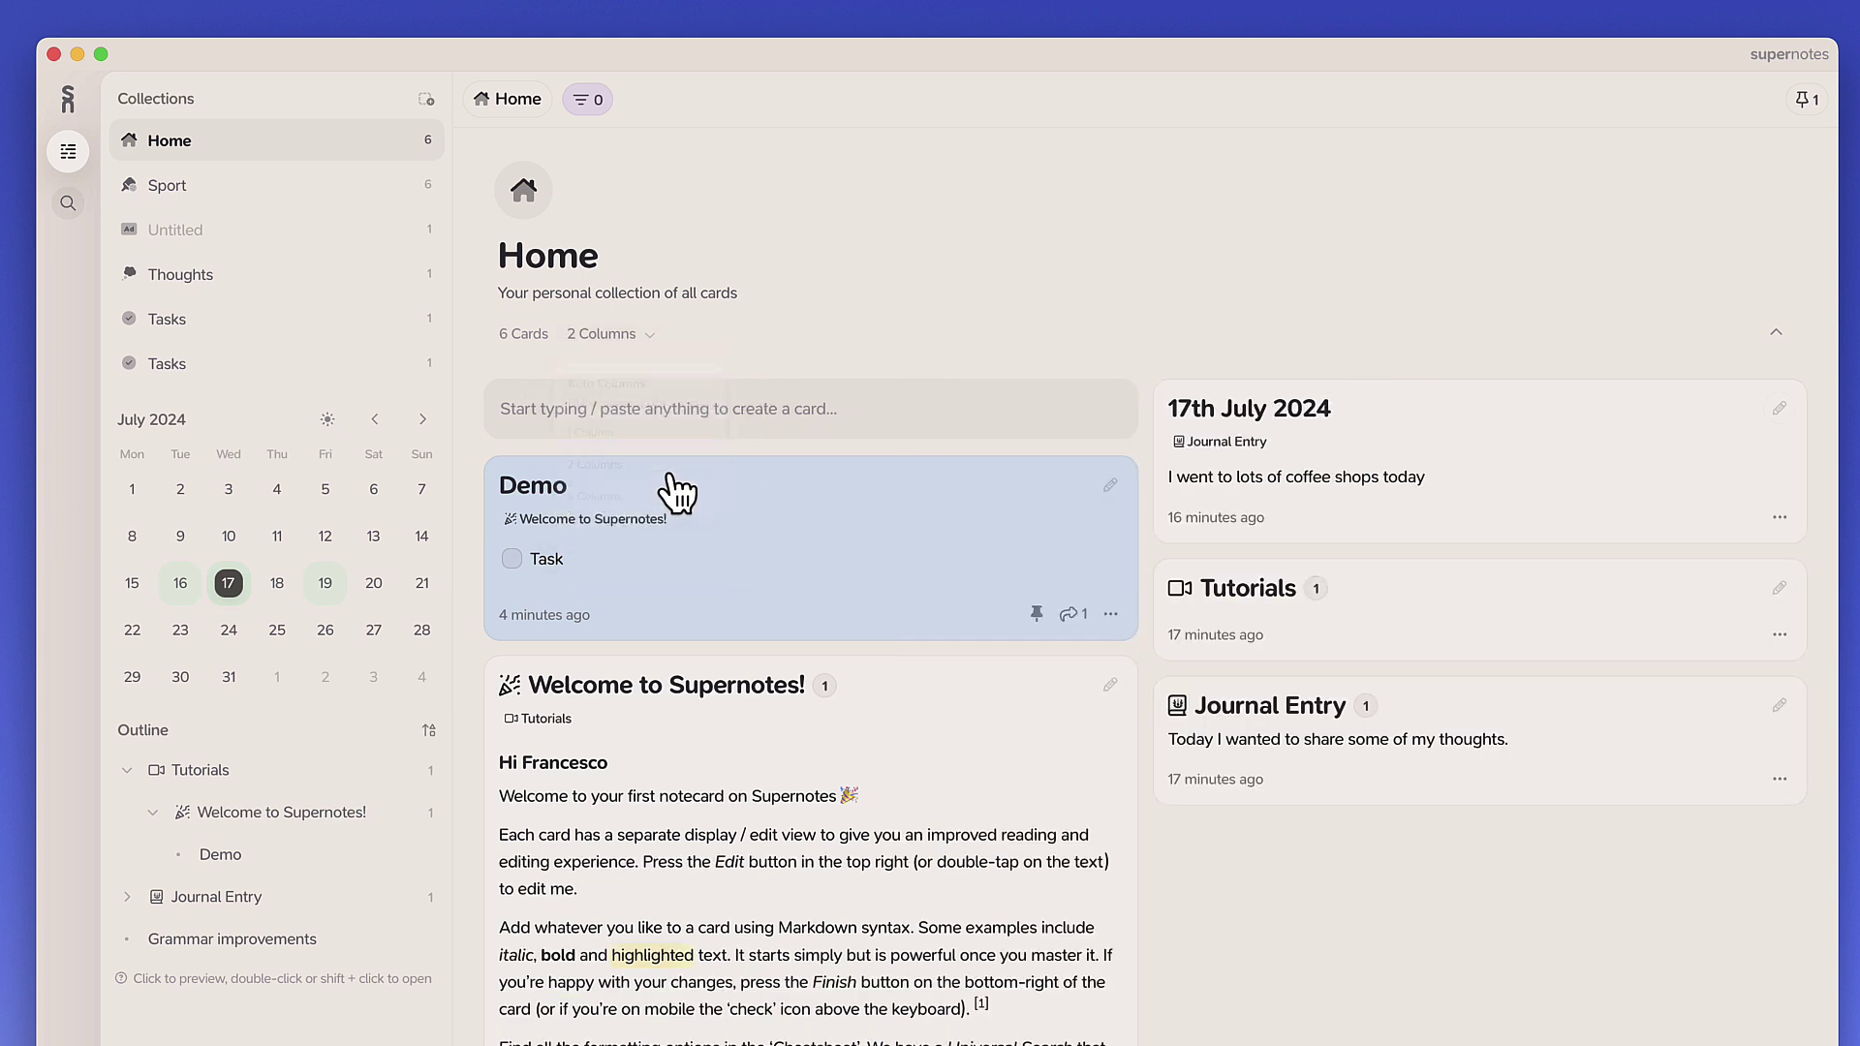
click(637, 344)
click(654, 528)
View the Home filter options without applying any and look through the cards in the broadsheet.
key(f)
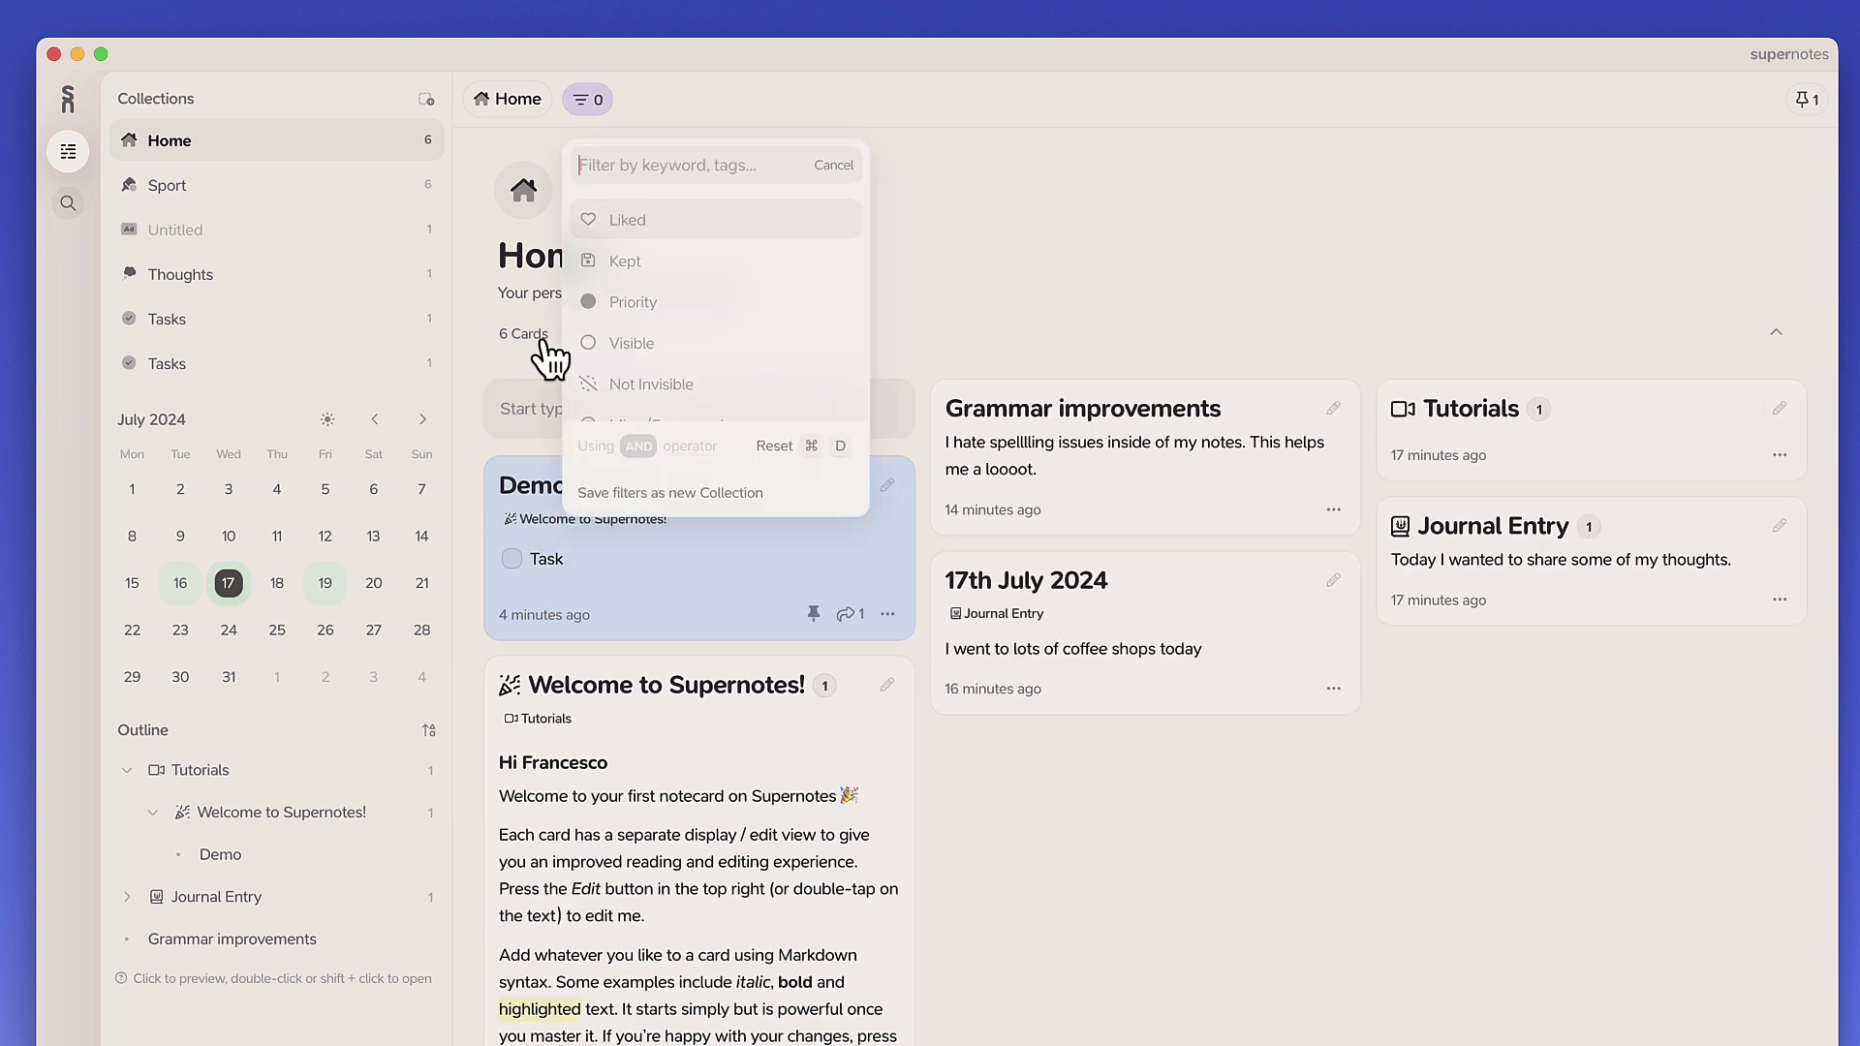
click(974, 267)
scroll(781, 451, down, 5)
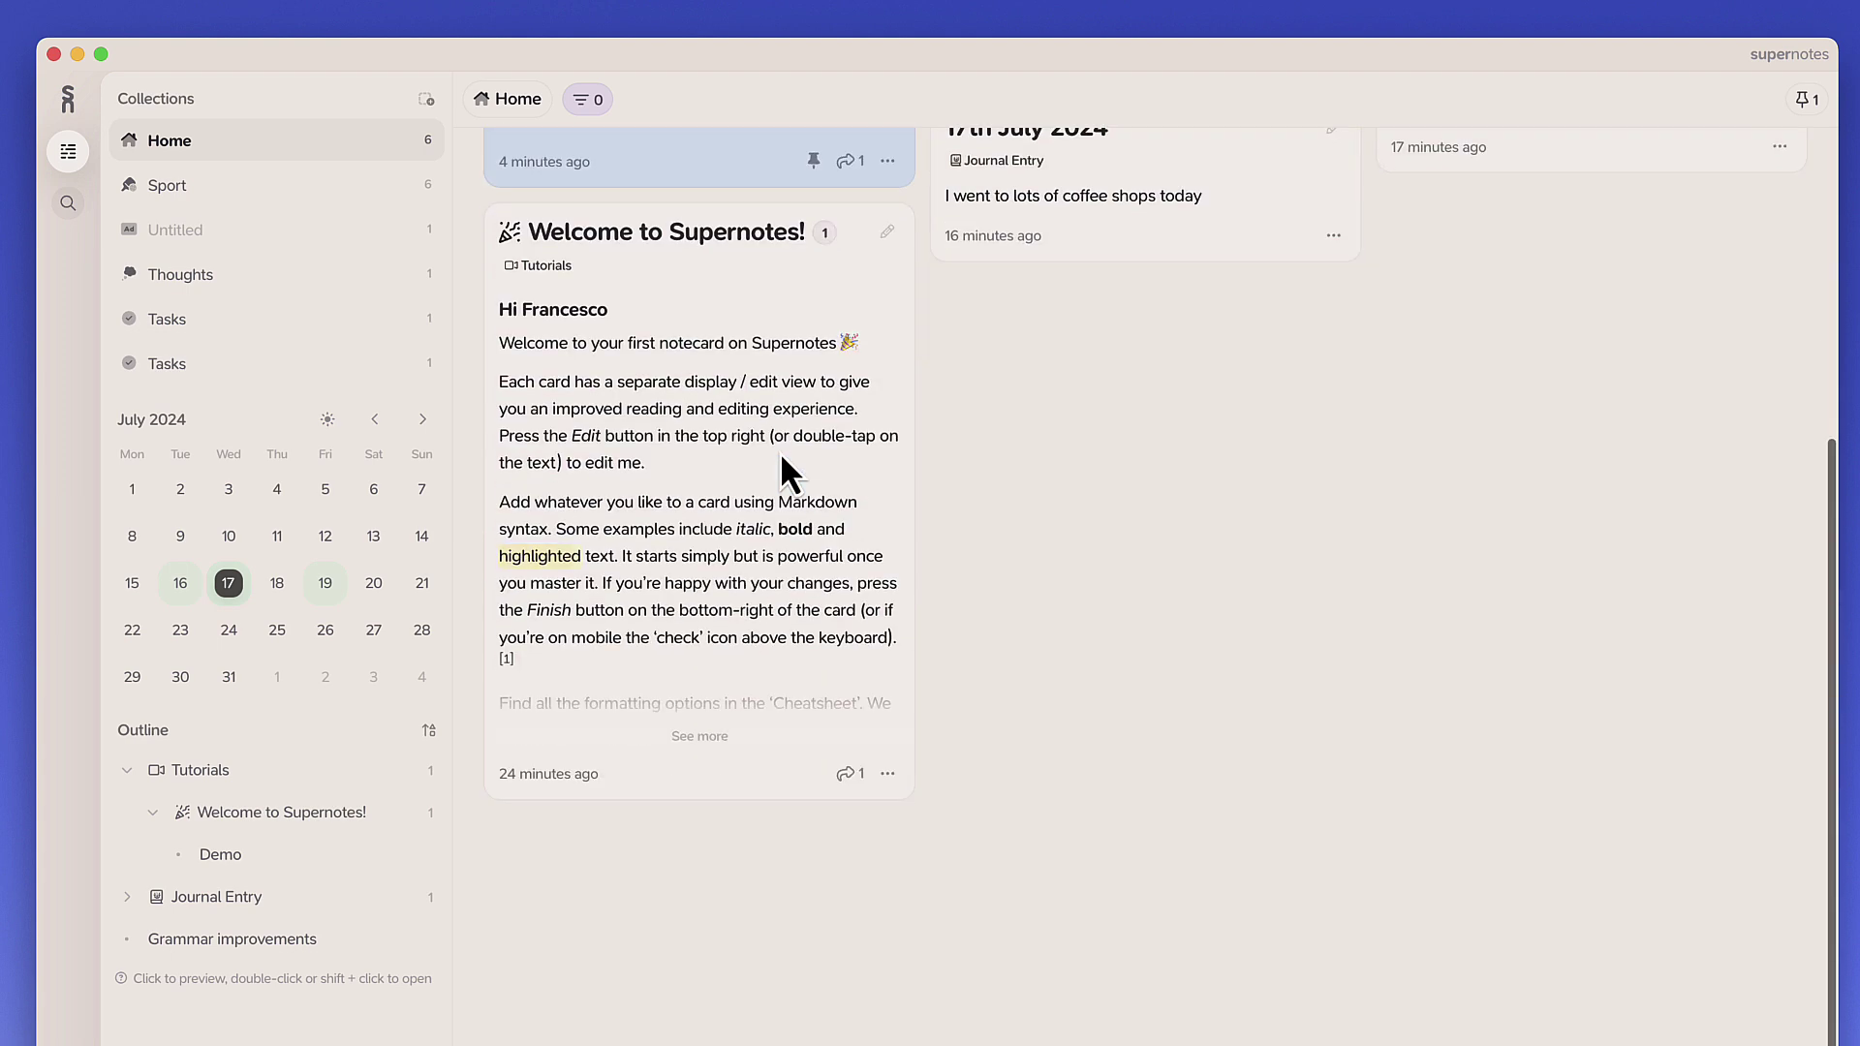
scroll(781, 452, up, 5)
right_click(1059, 479)
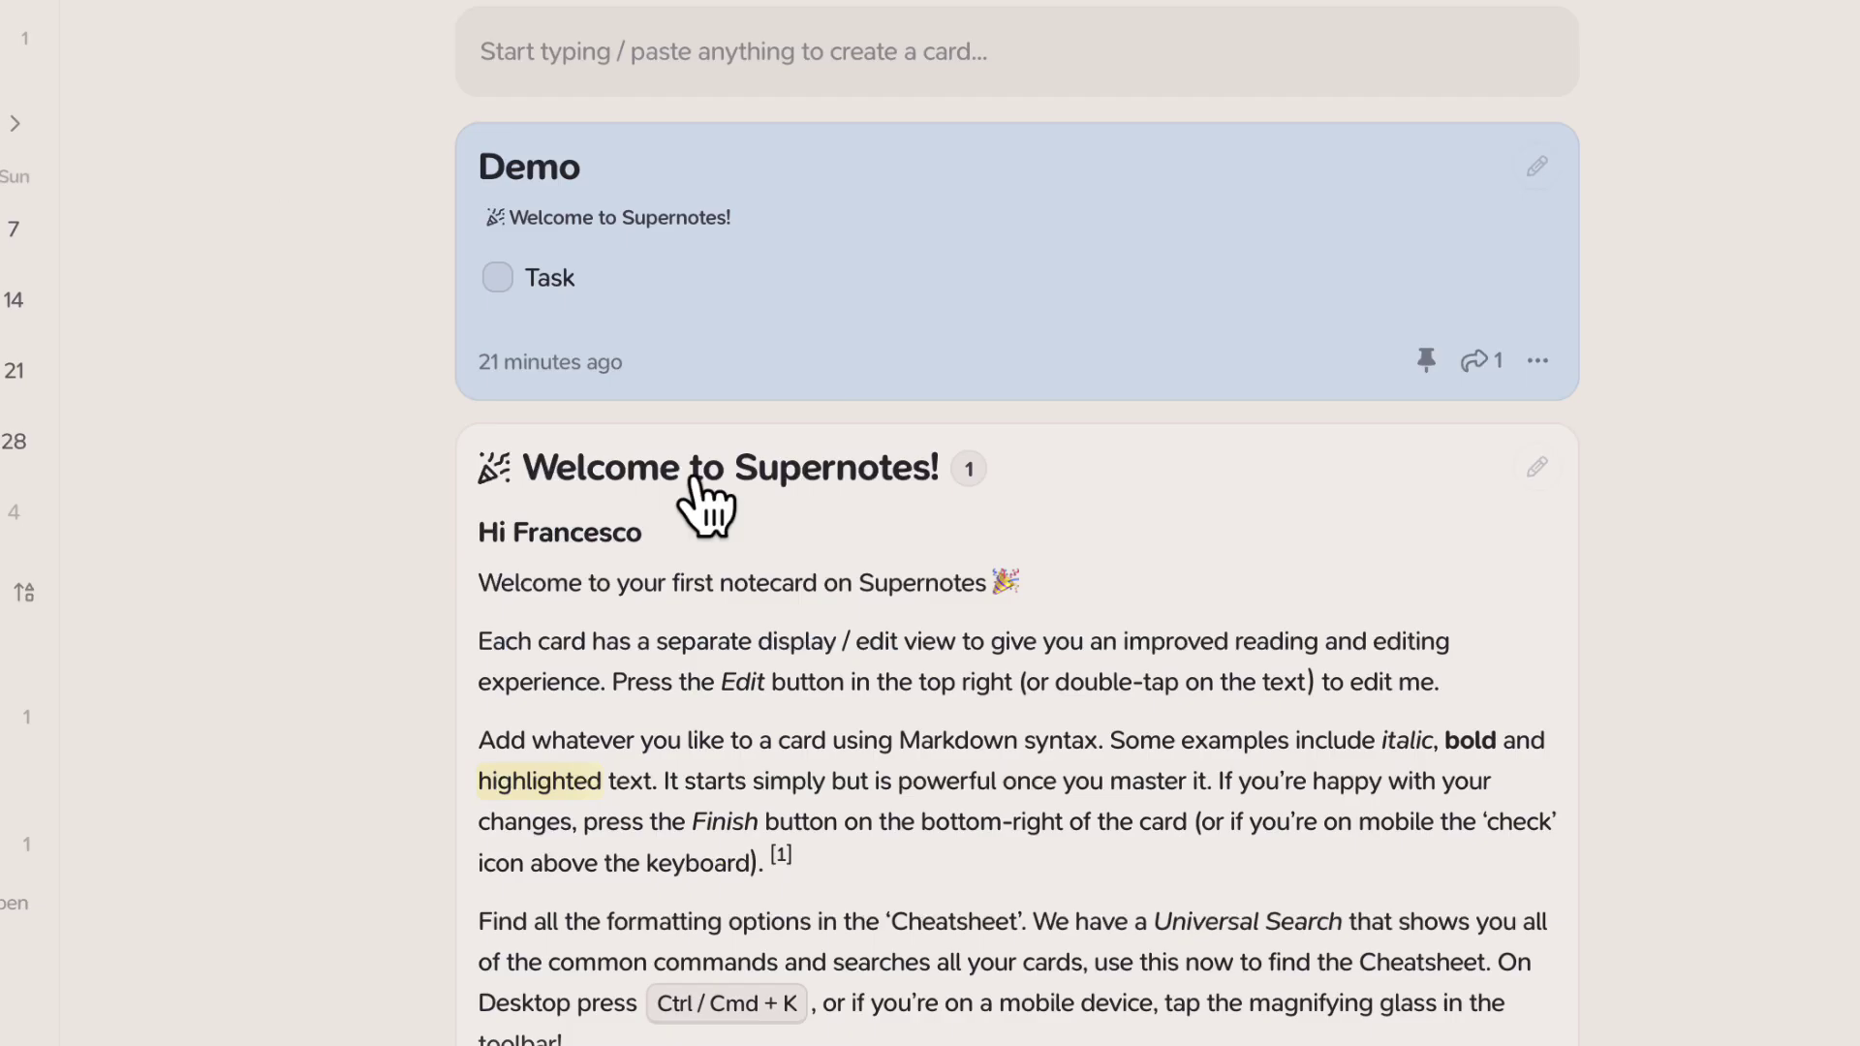
Run Vision on the Grammar improvements card and replace it without confirming any of the suggestions.
scroll(705, 502, down, 8)
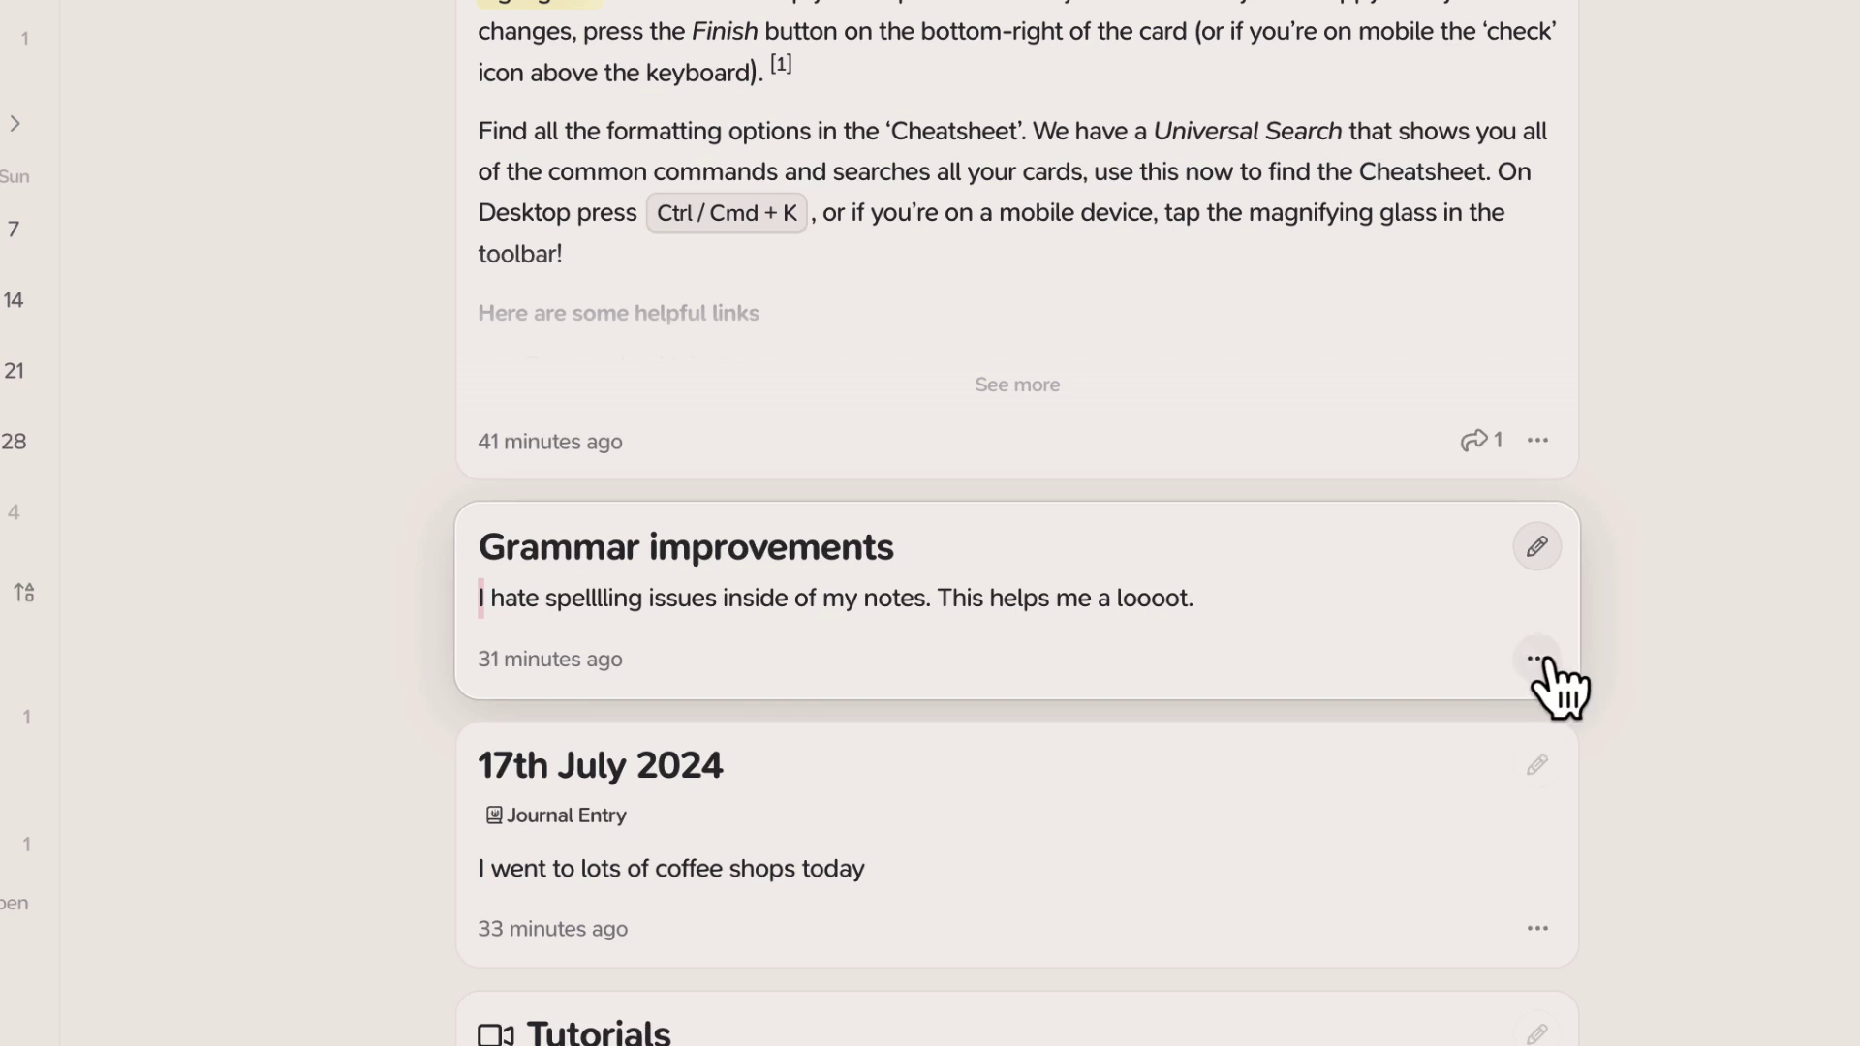
click(1538, 659)
scroll(1009, 818, down, 1)
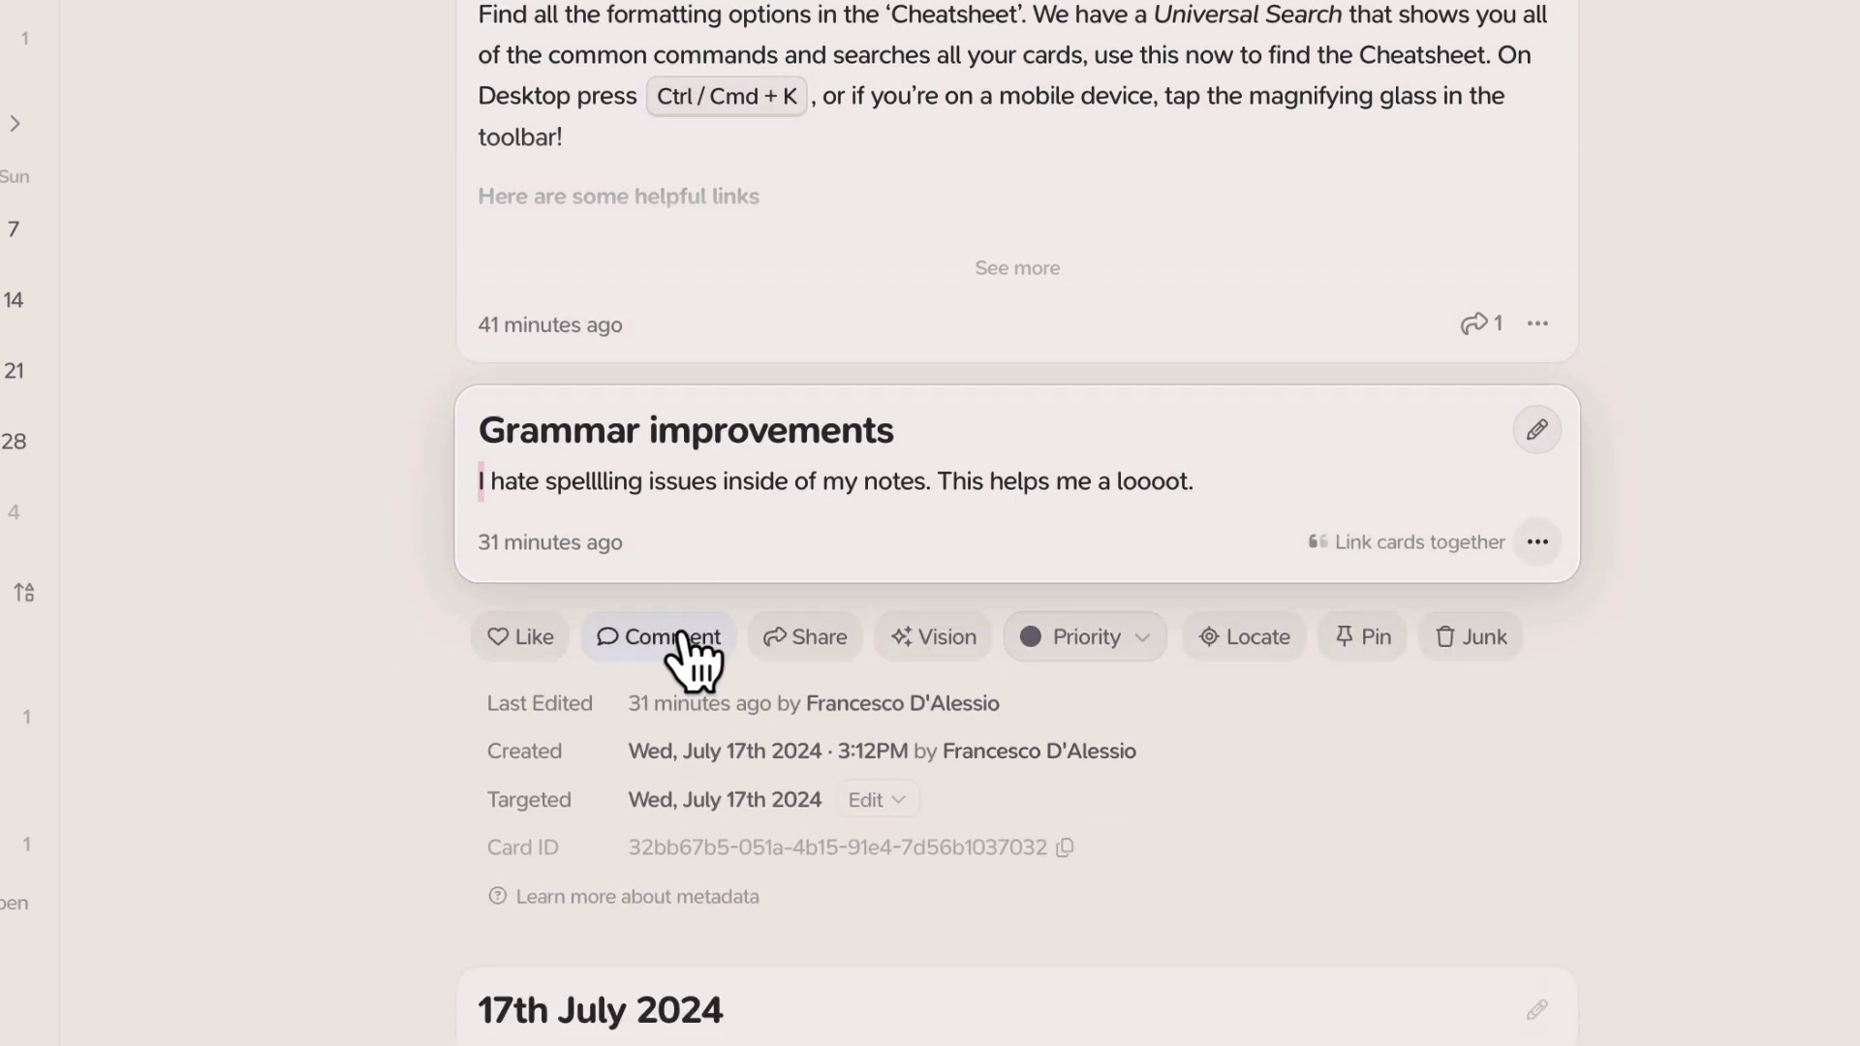
click(941, 639)
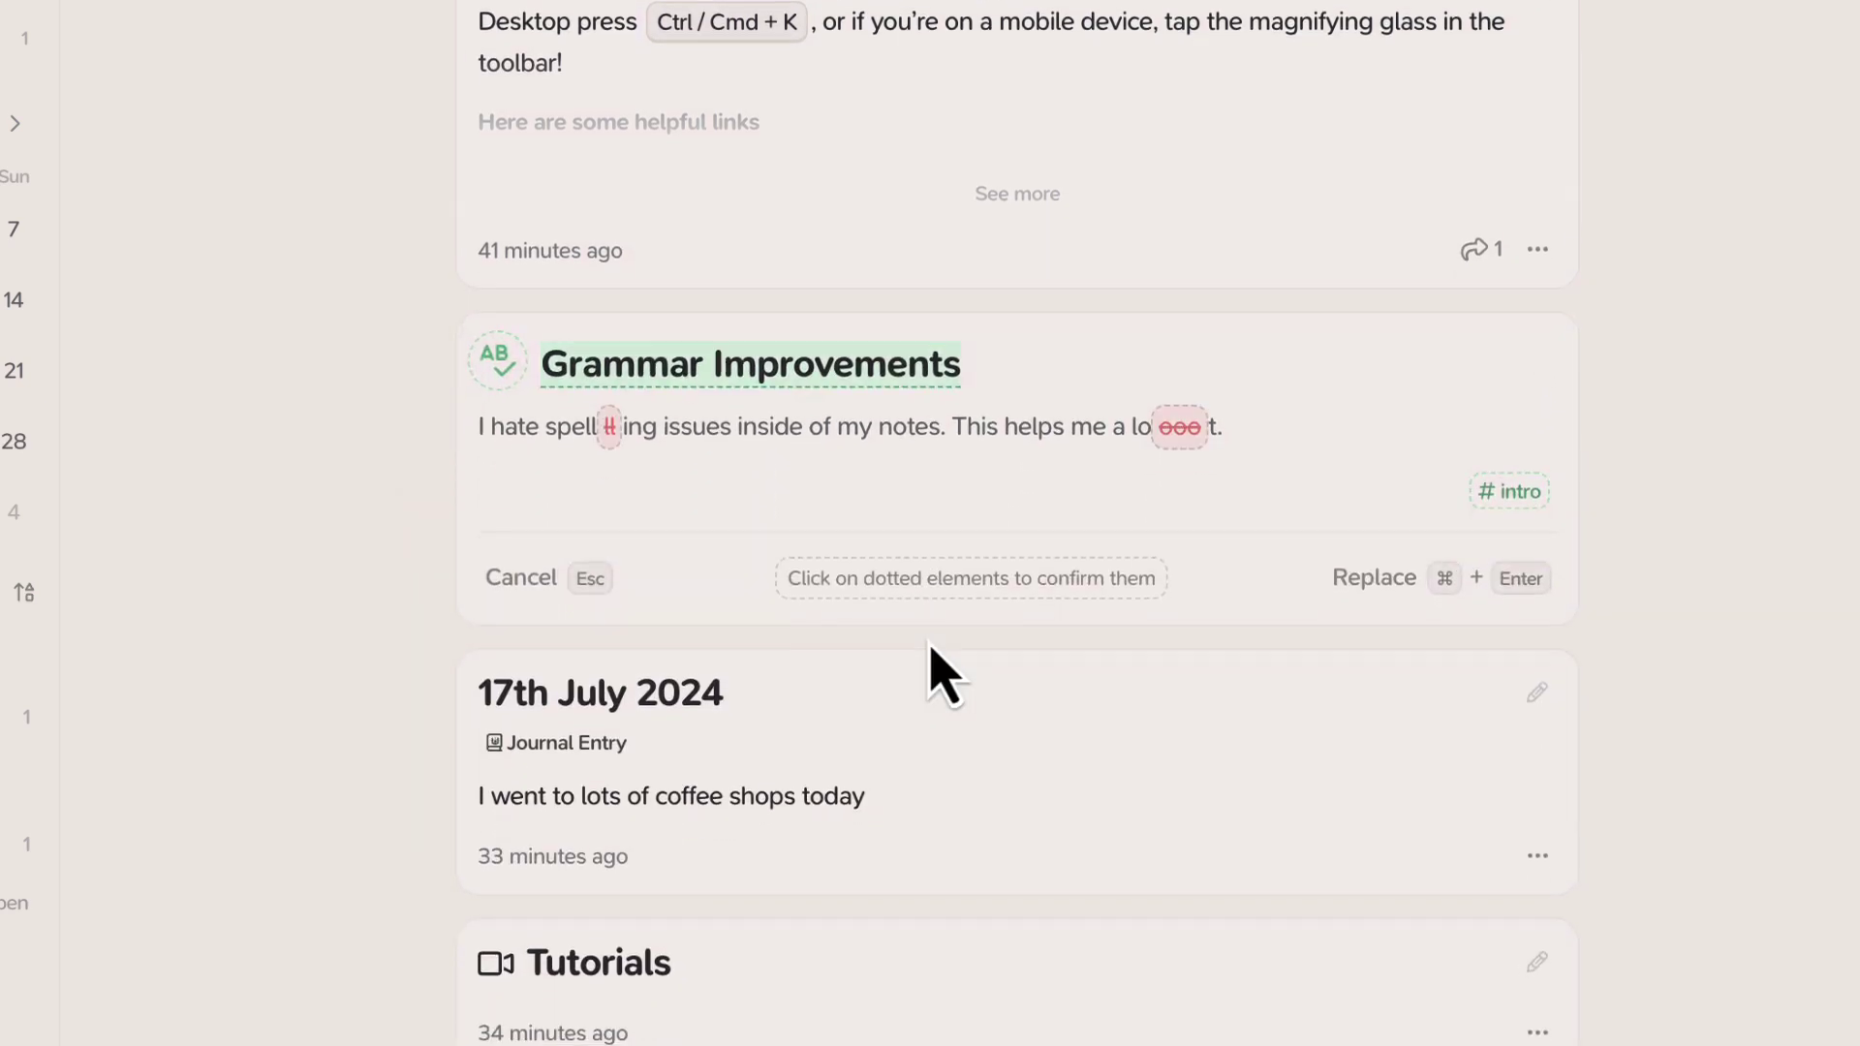
click(1482, 579)
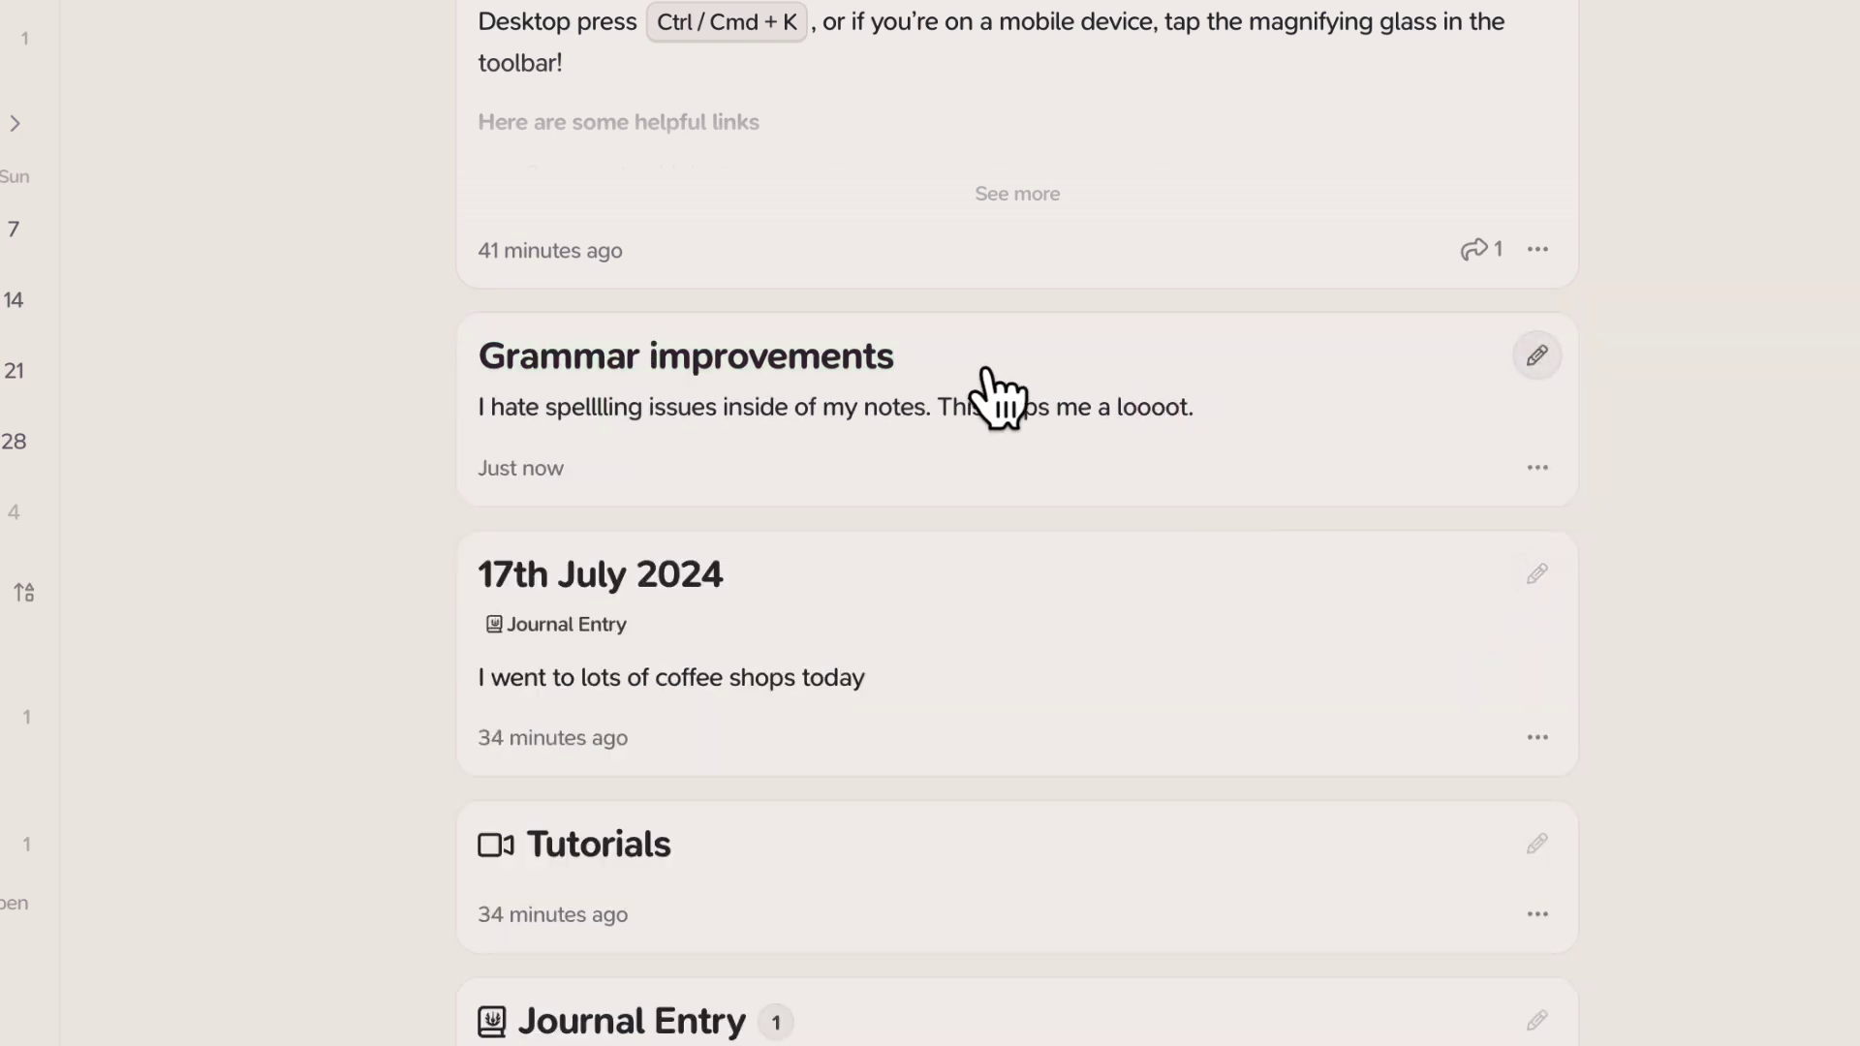
Run Vision on the Grammar improvements card again, confirm the suggested icon, capitalized title and spelling corrections, and replace the card.
click(1538, 468)
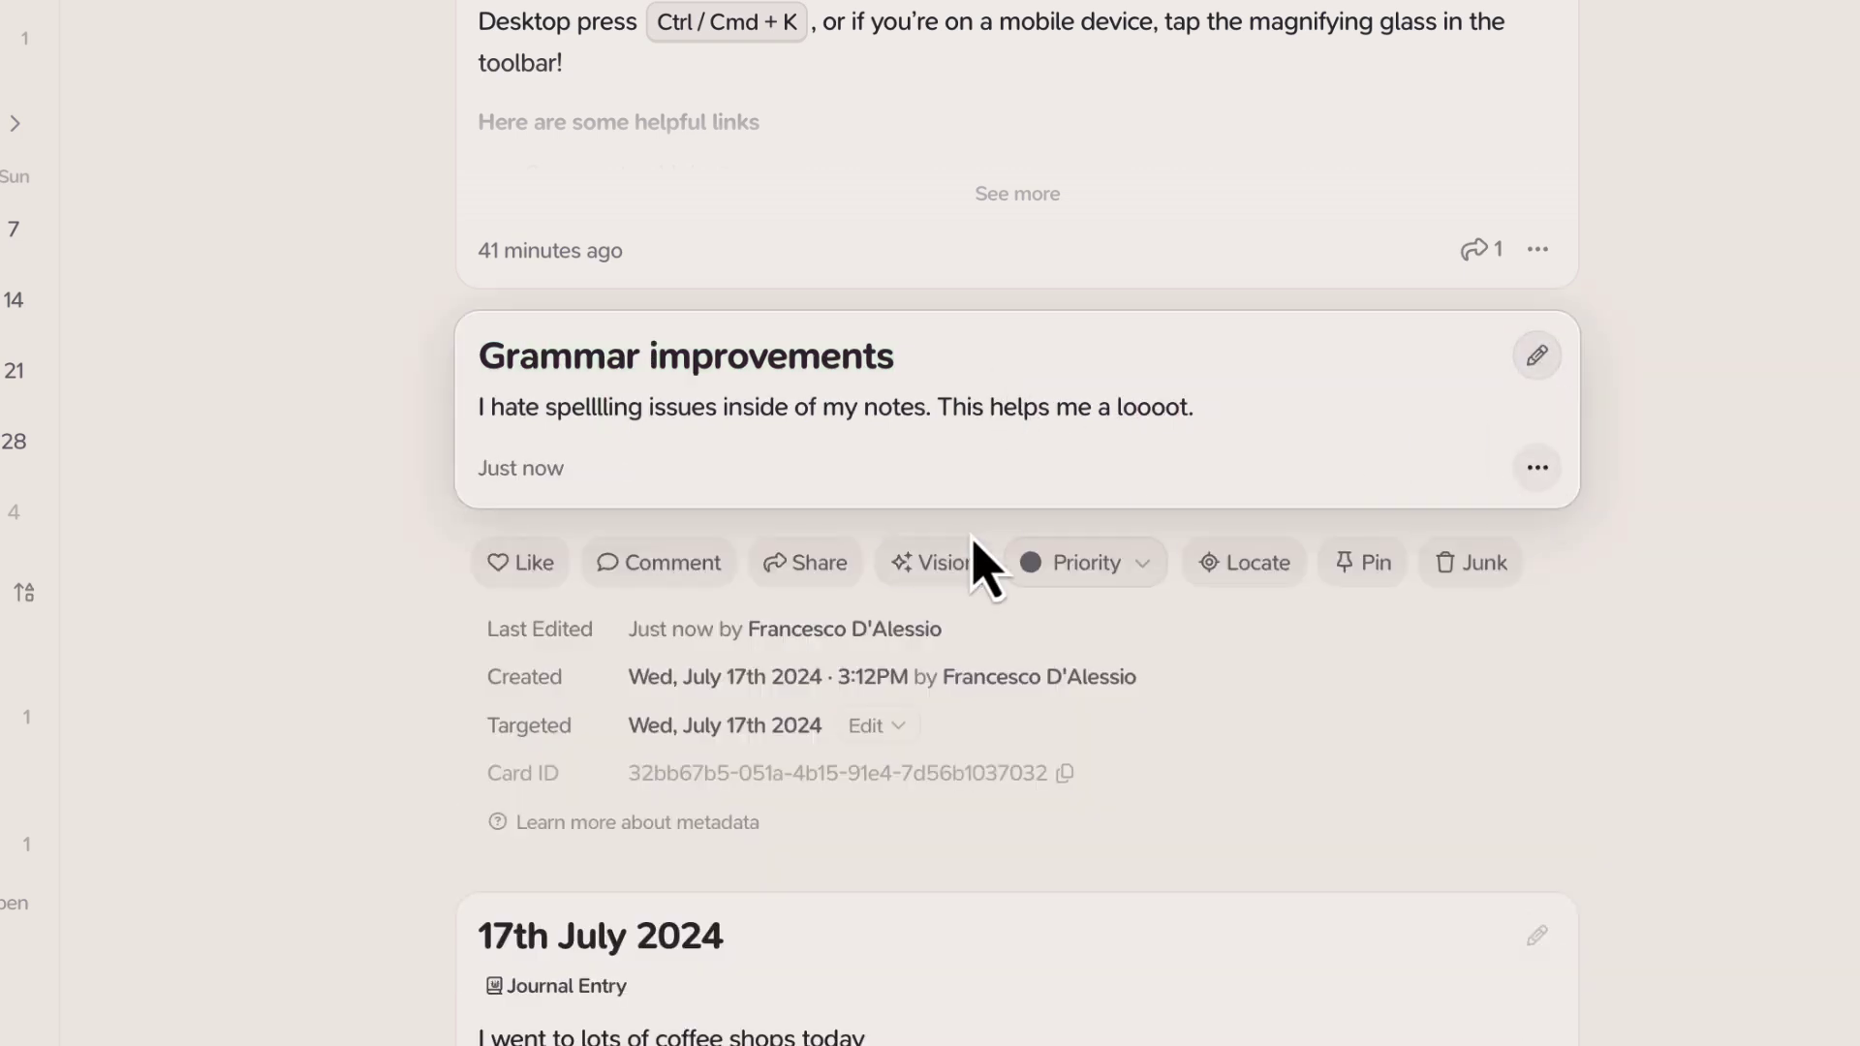
click(969, 564)
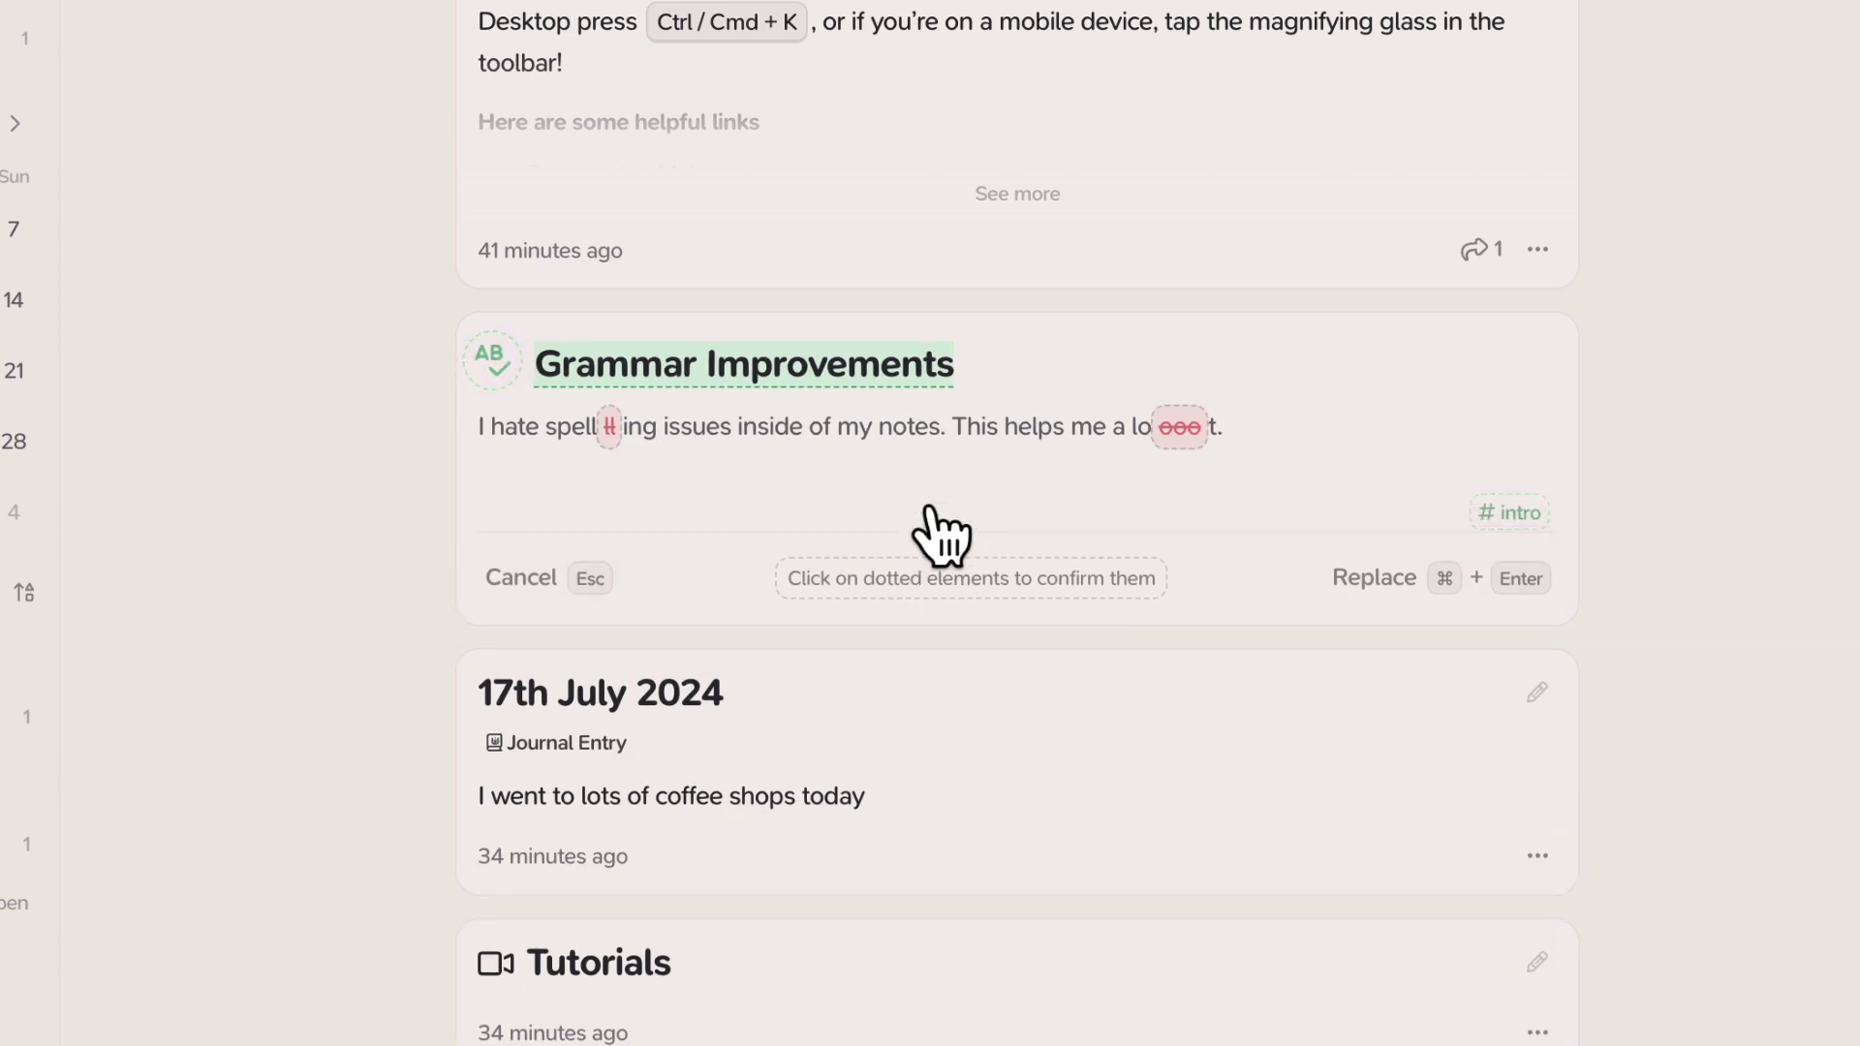
click(741, 382)
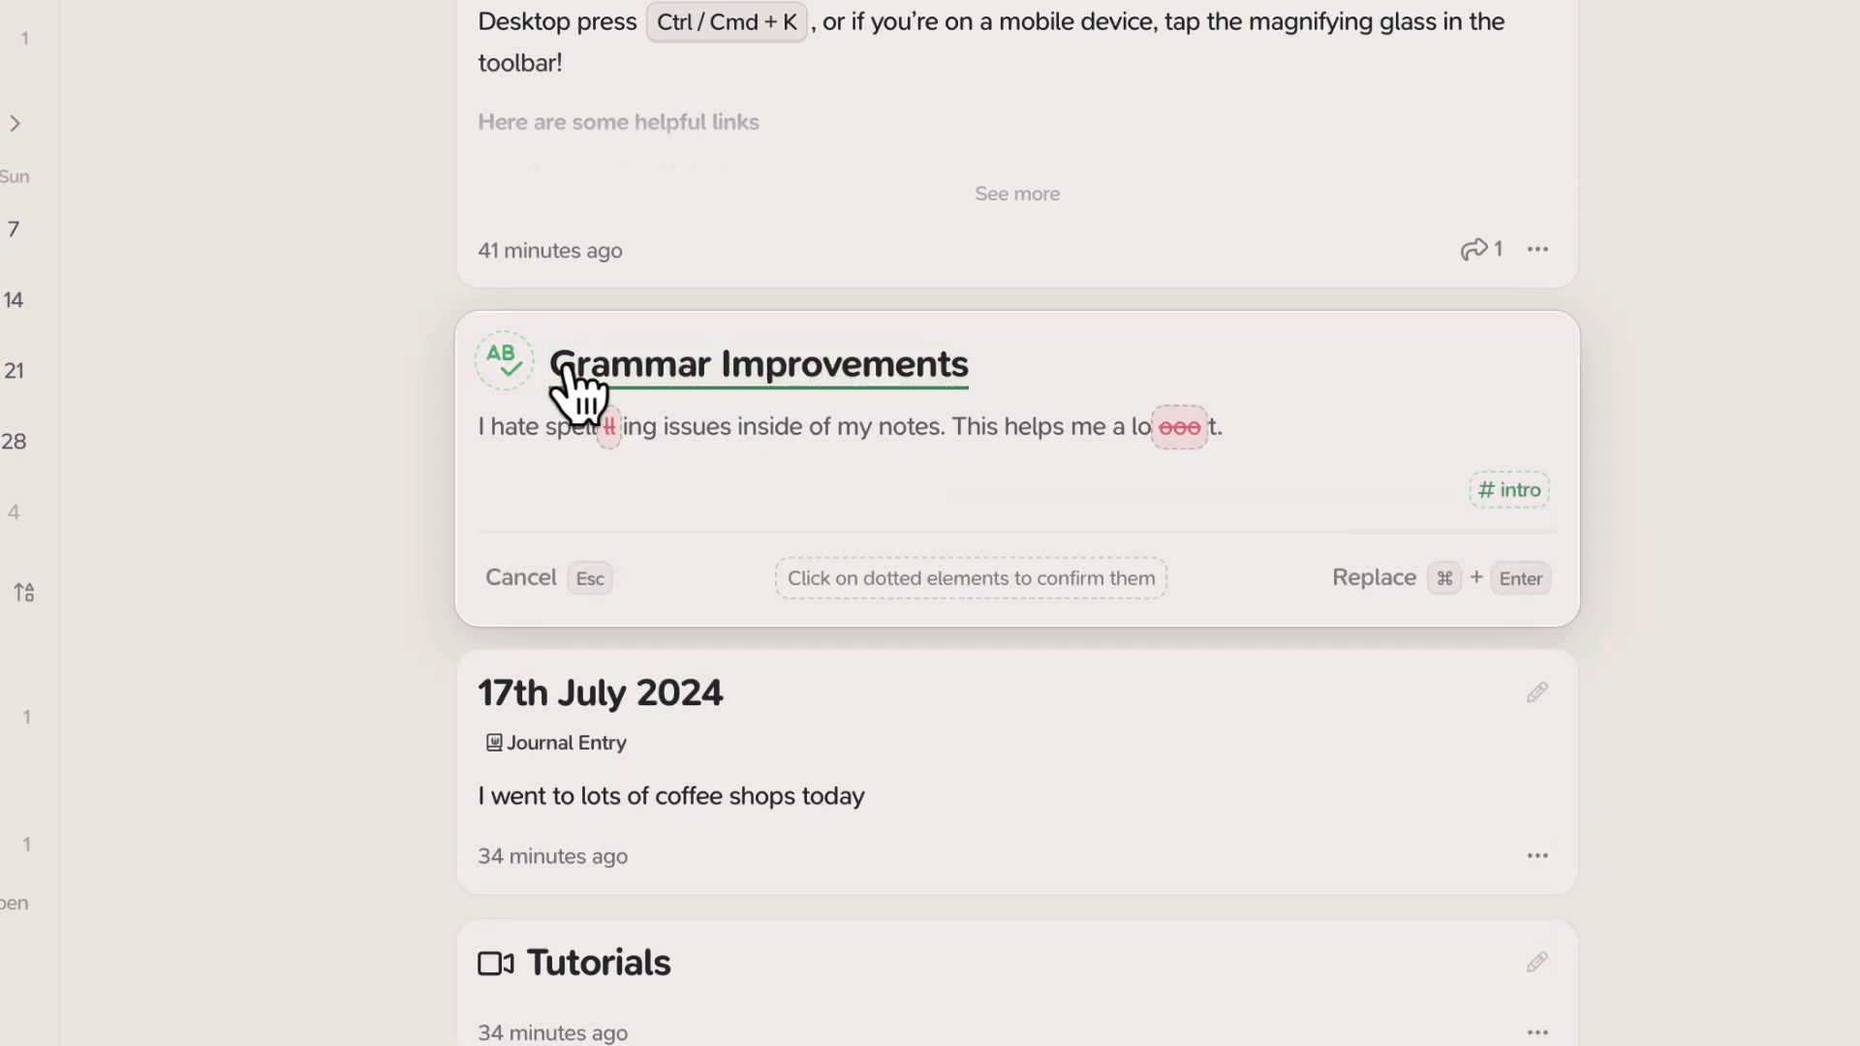
click(504, 363)
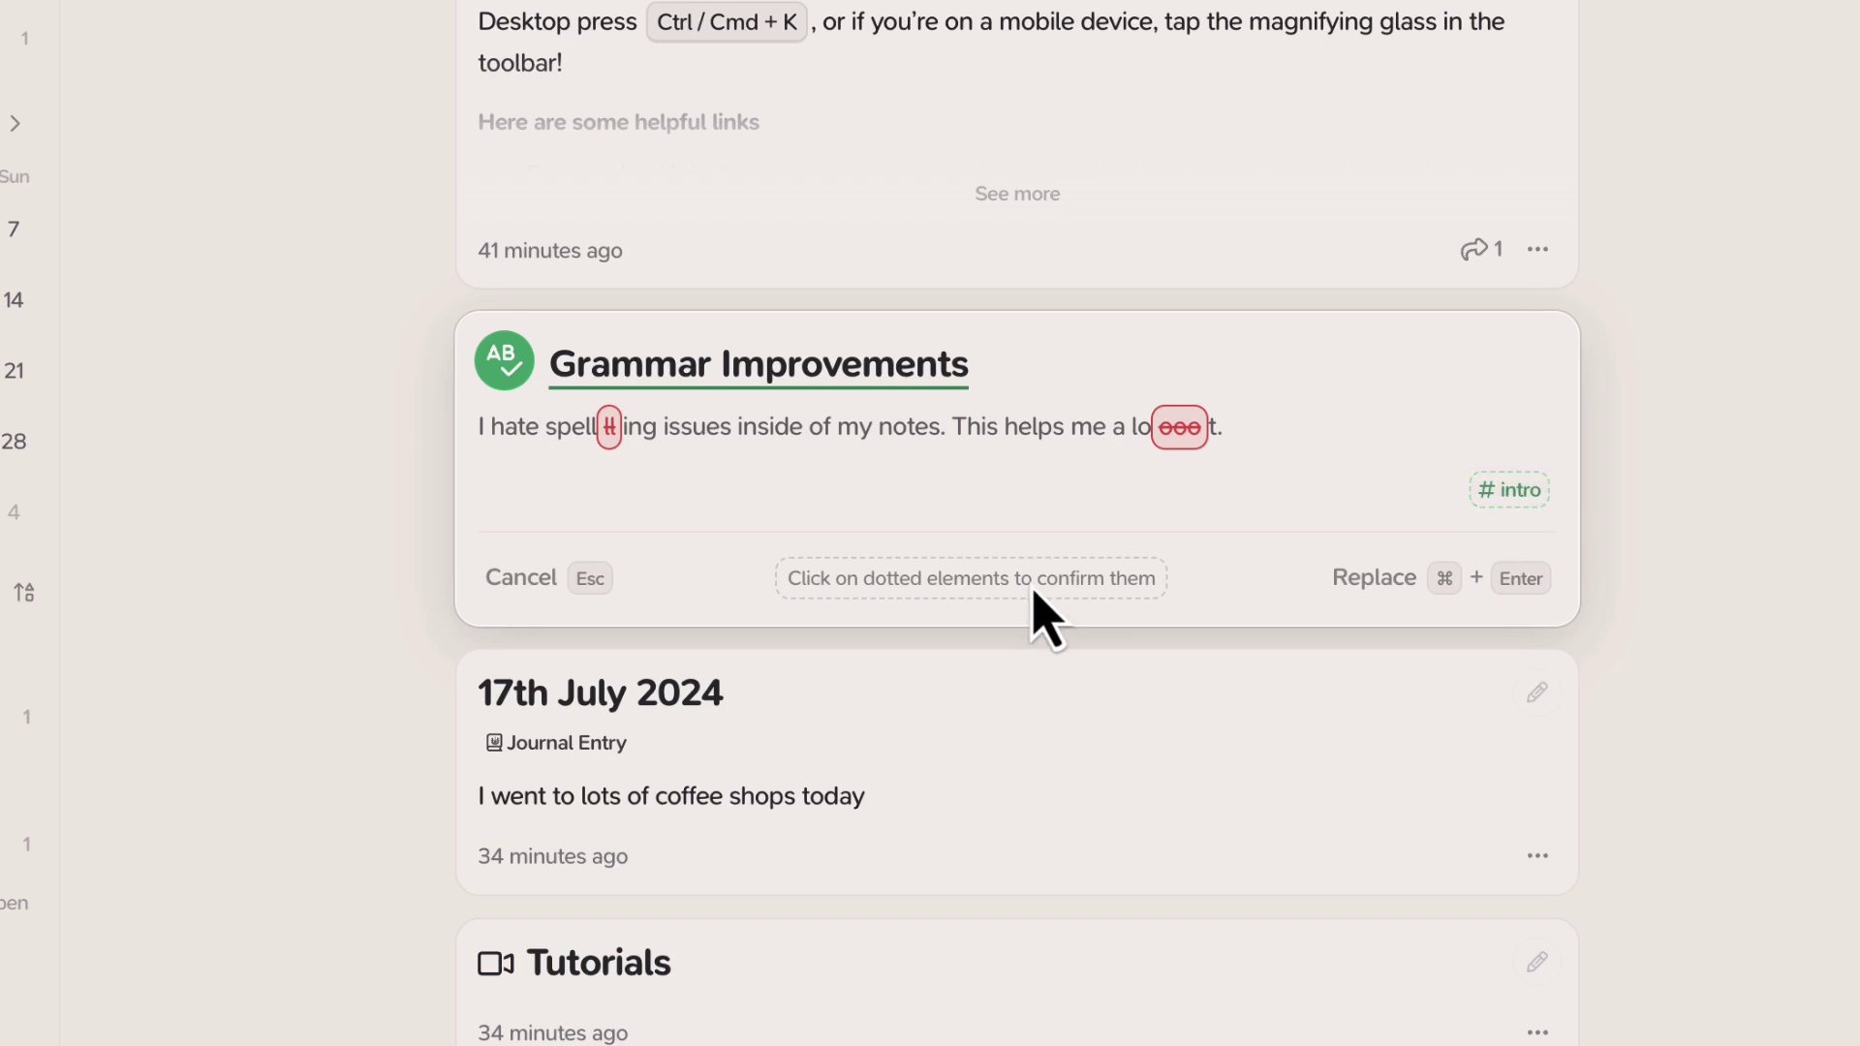
click(1511, 585)
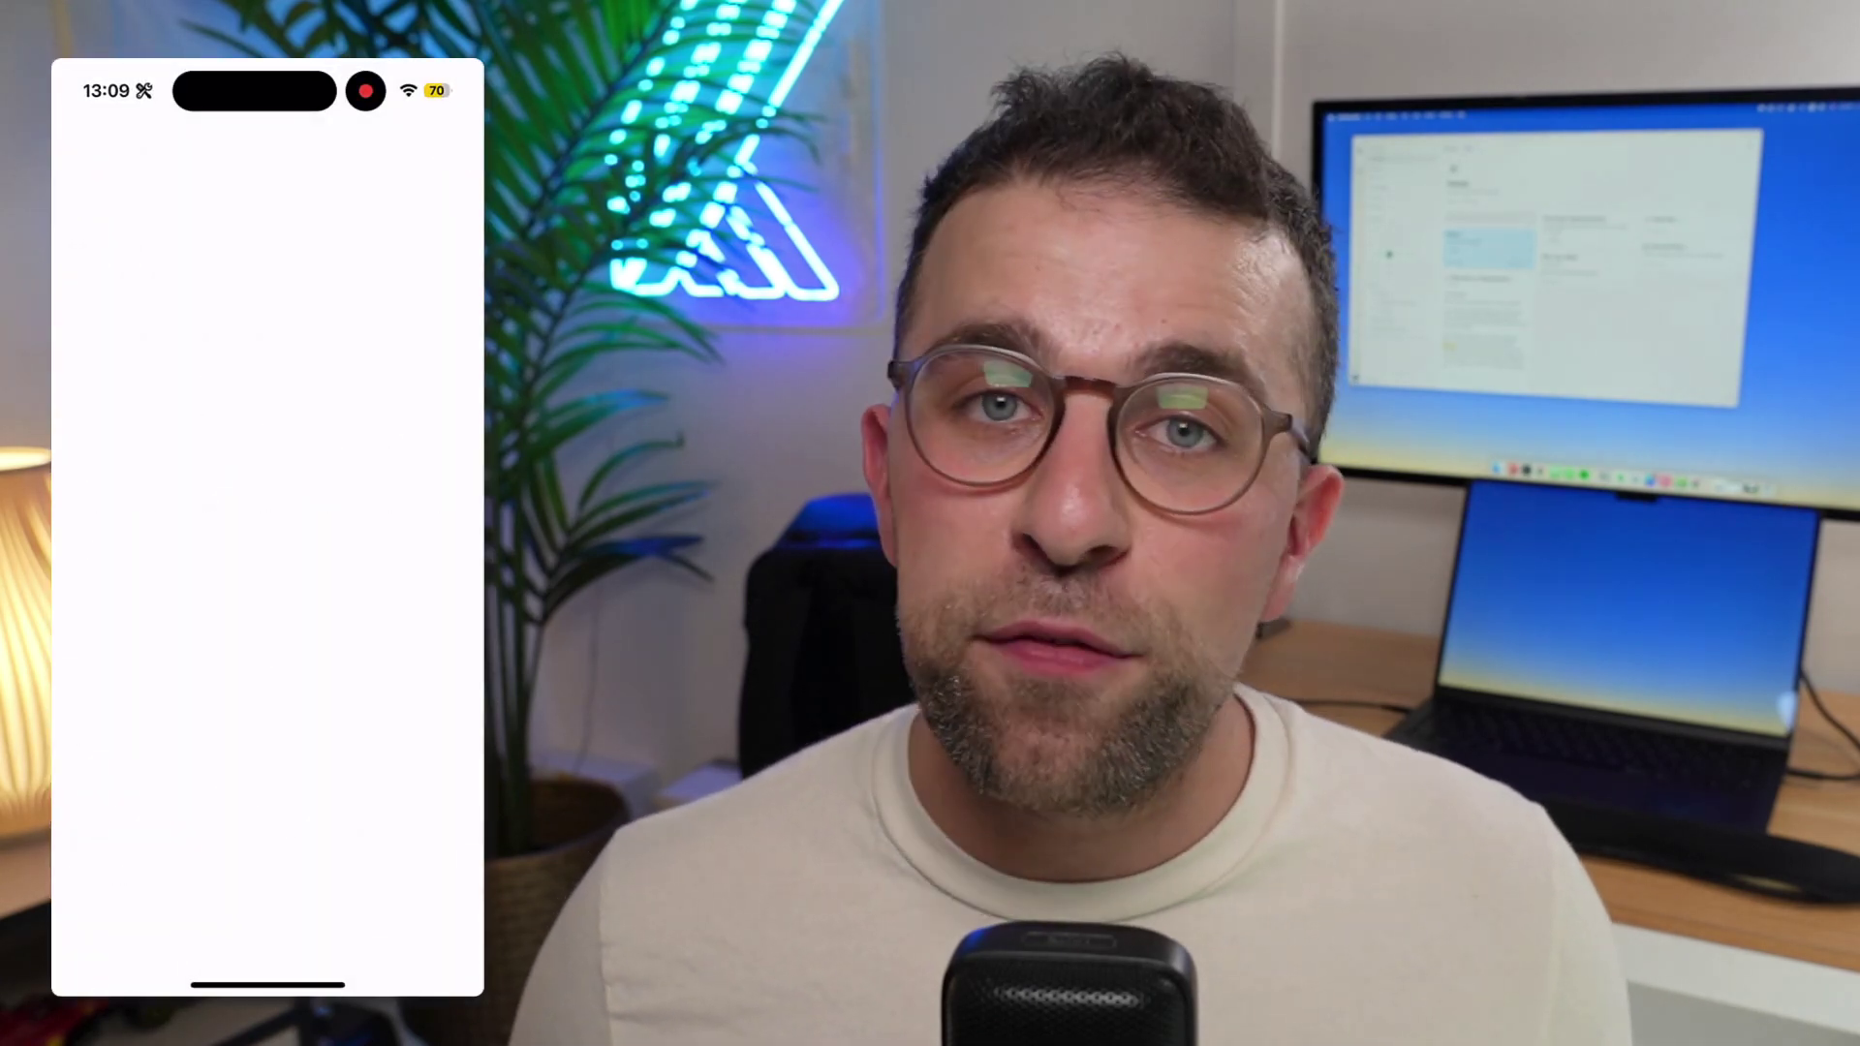
Preview the Welcome to Supernotes! card from the mobile Overview outline and read it through to the end.
scroll(267, 533, down, 1)
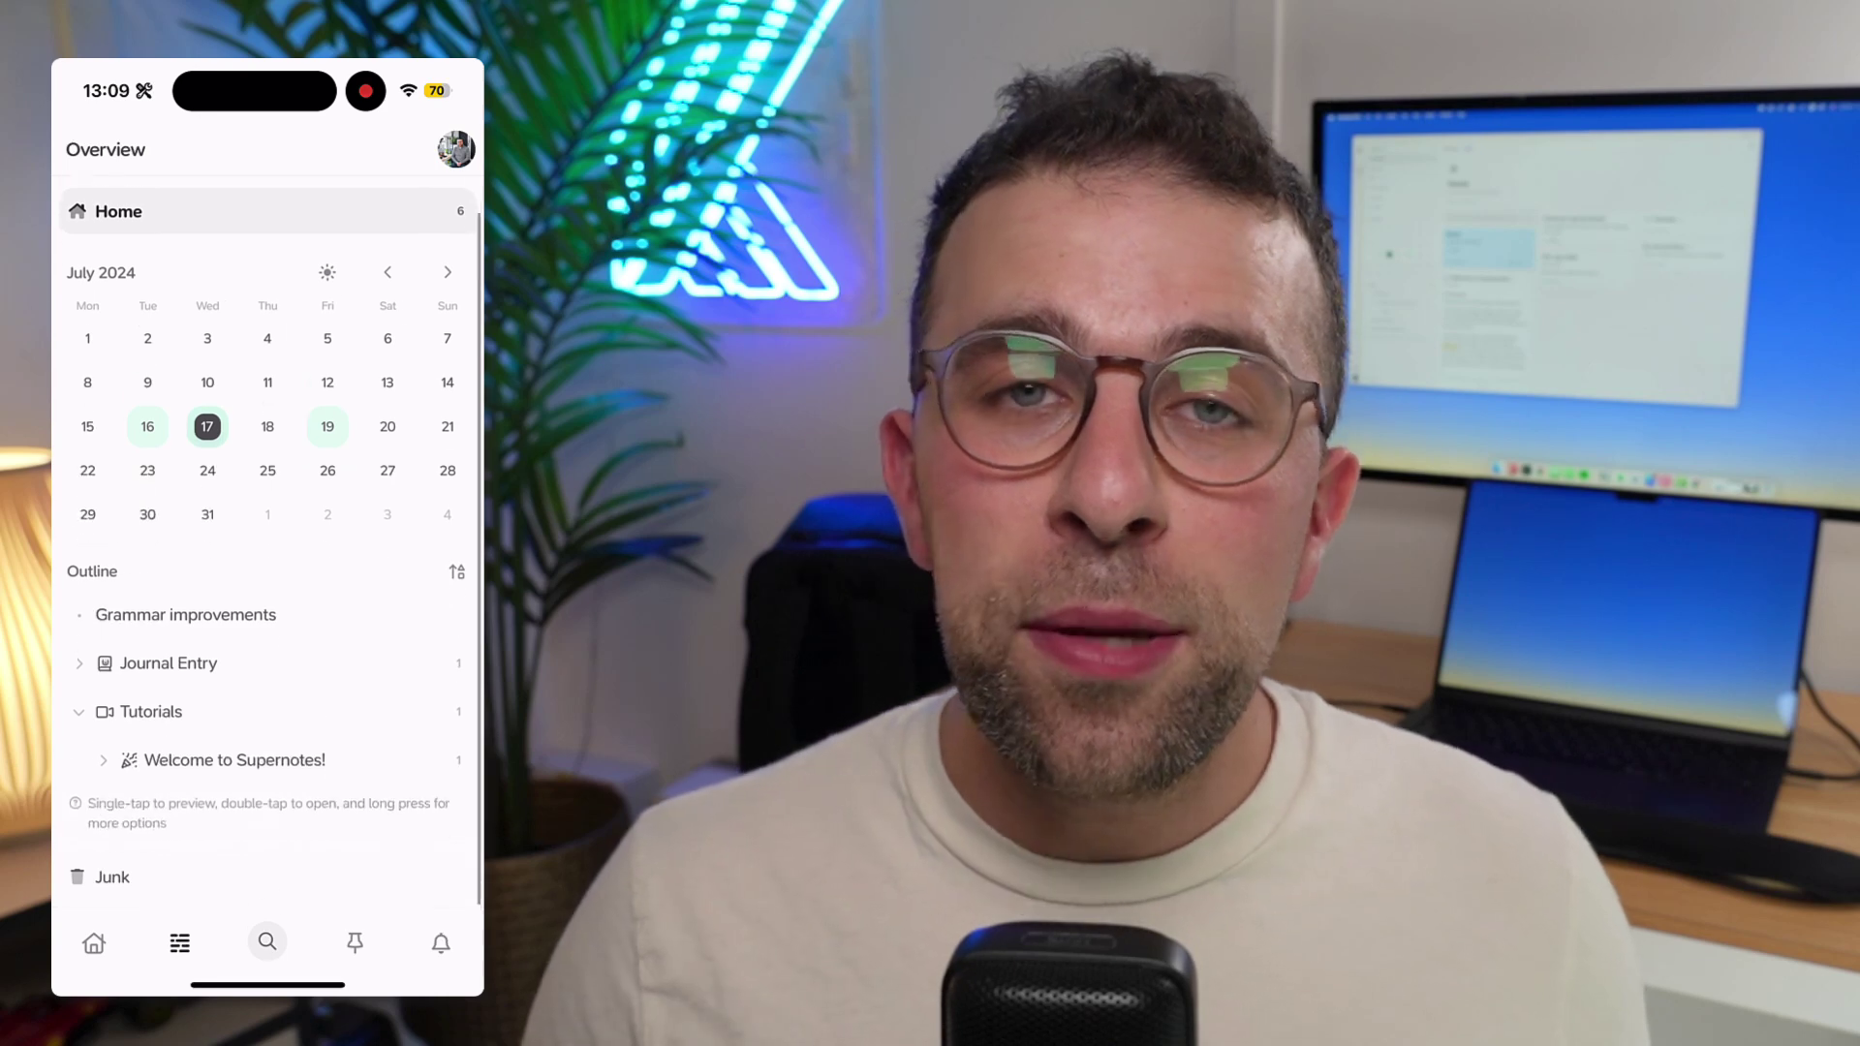
click(234, 754)
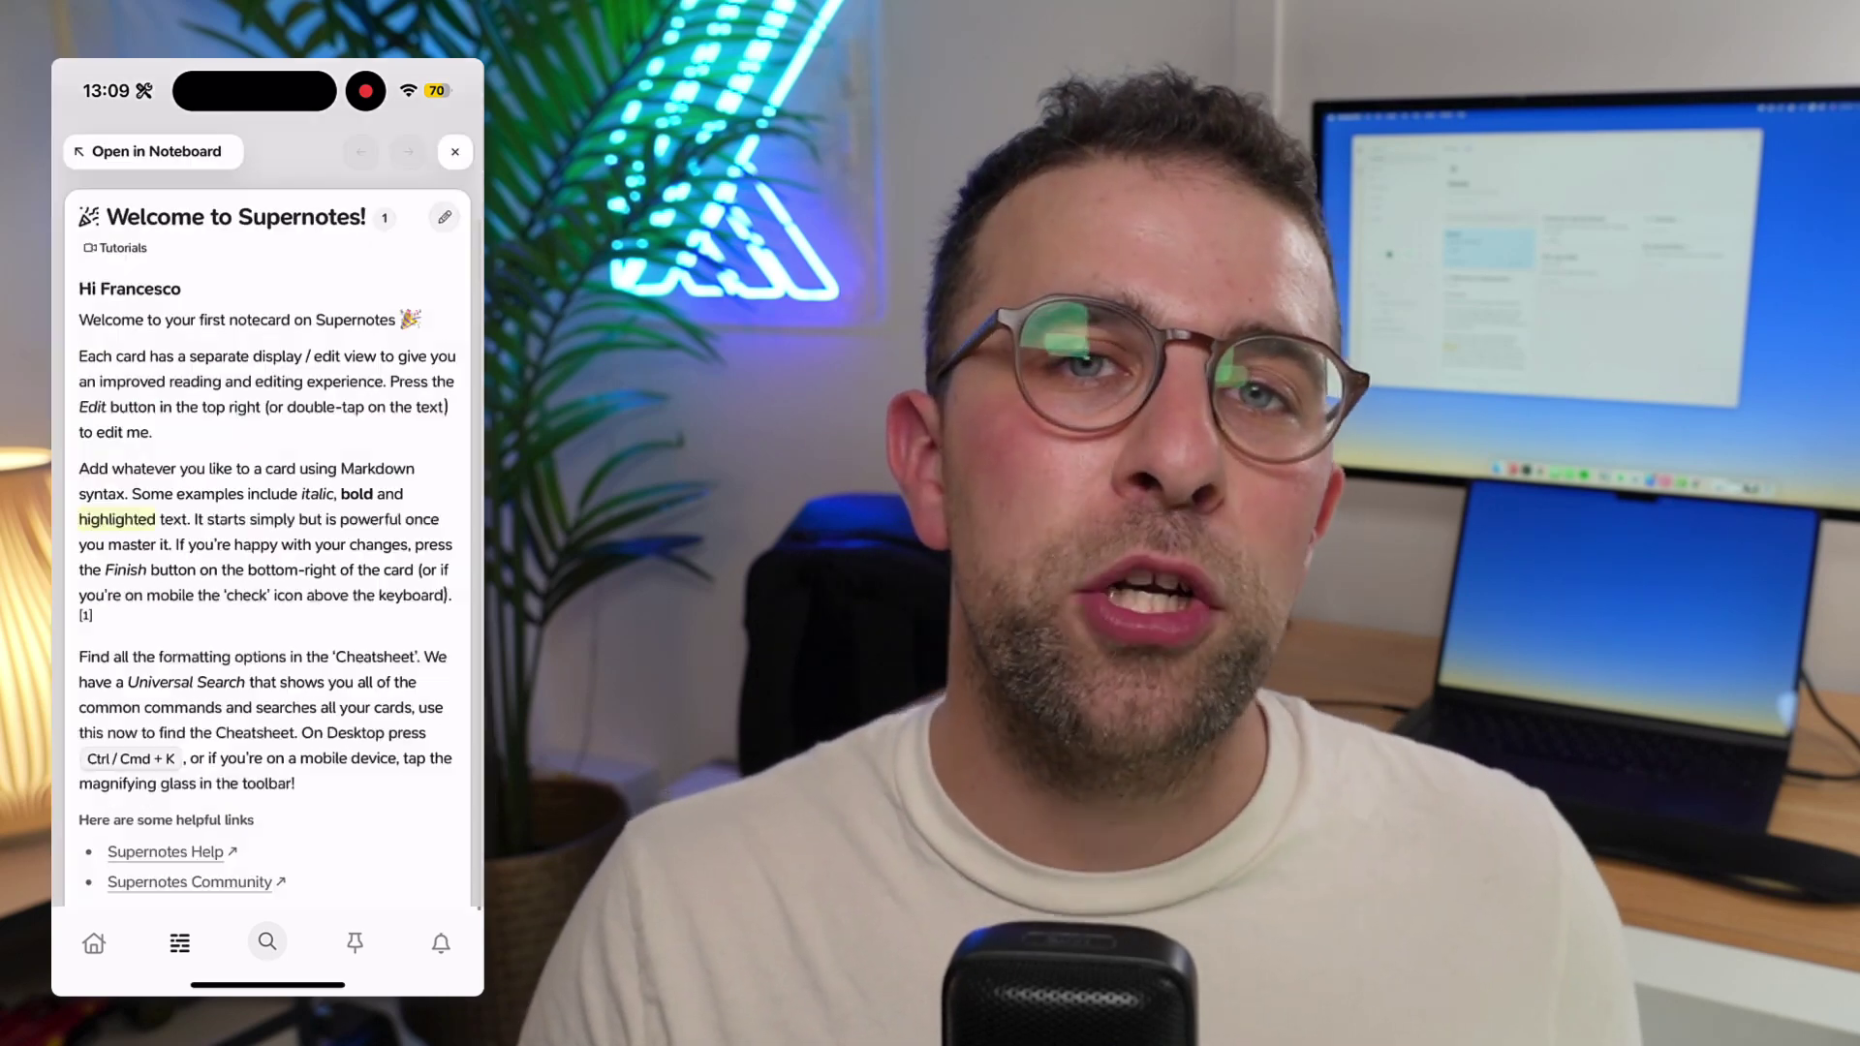
scroll(268, 533, down, 5)
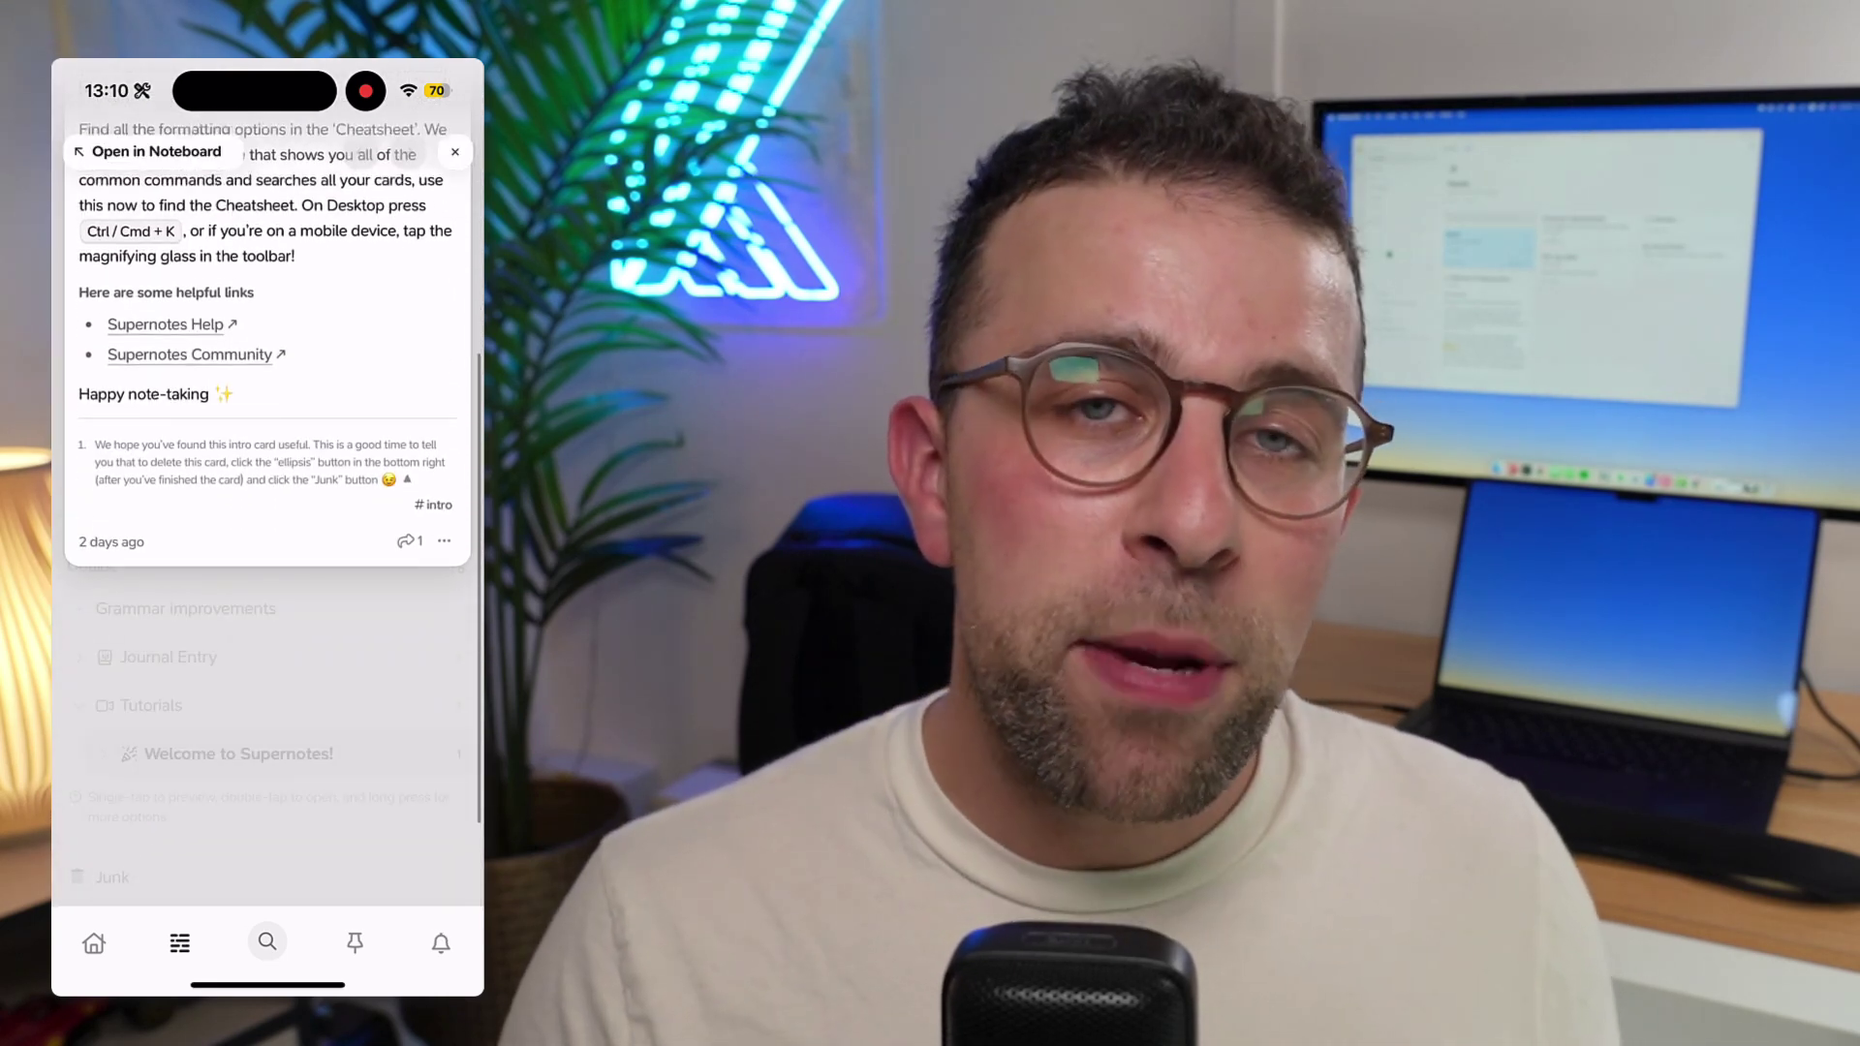
Try Vision on the Welcome to Supernotes! card, read and decline the upgrade offer, and close the card preview.
click(444, 540)
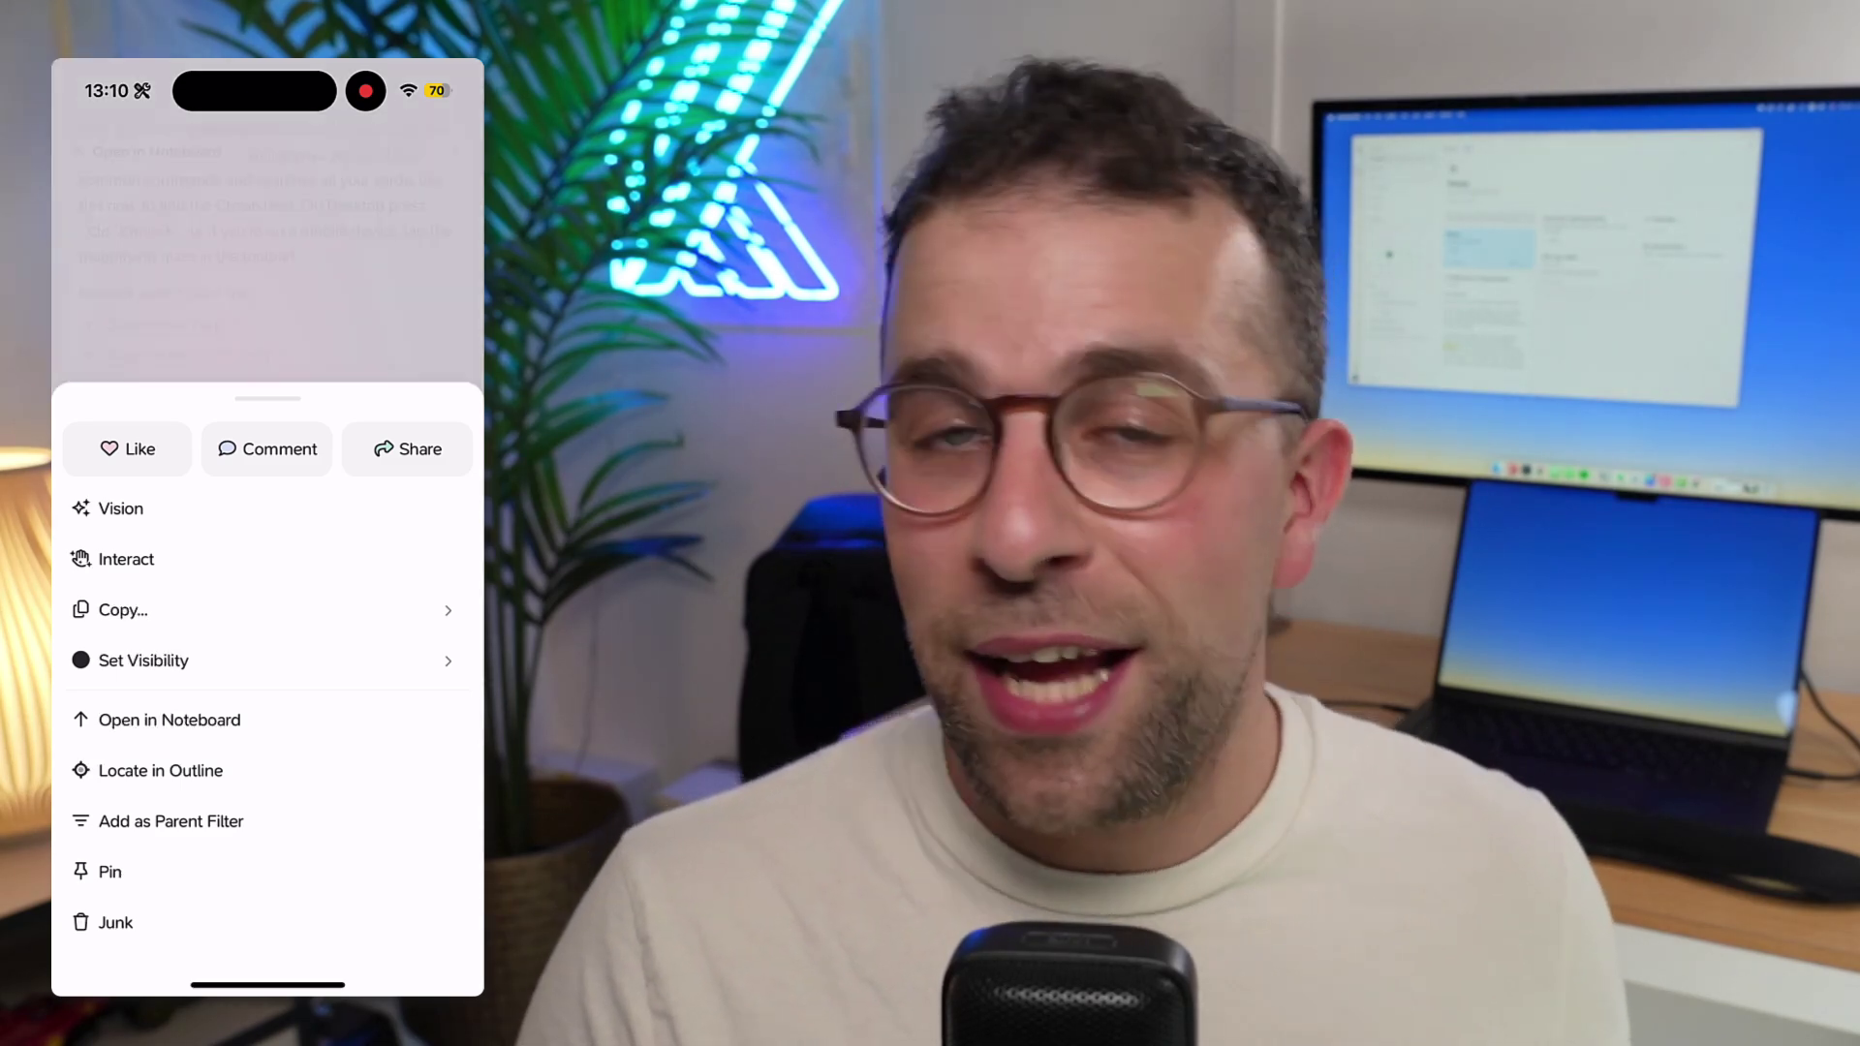
click(120, 509)
scroll(268, 582, down, 3)
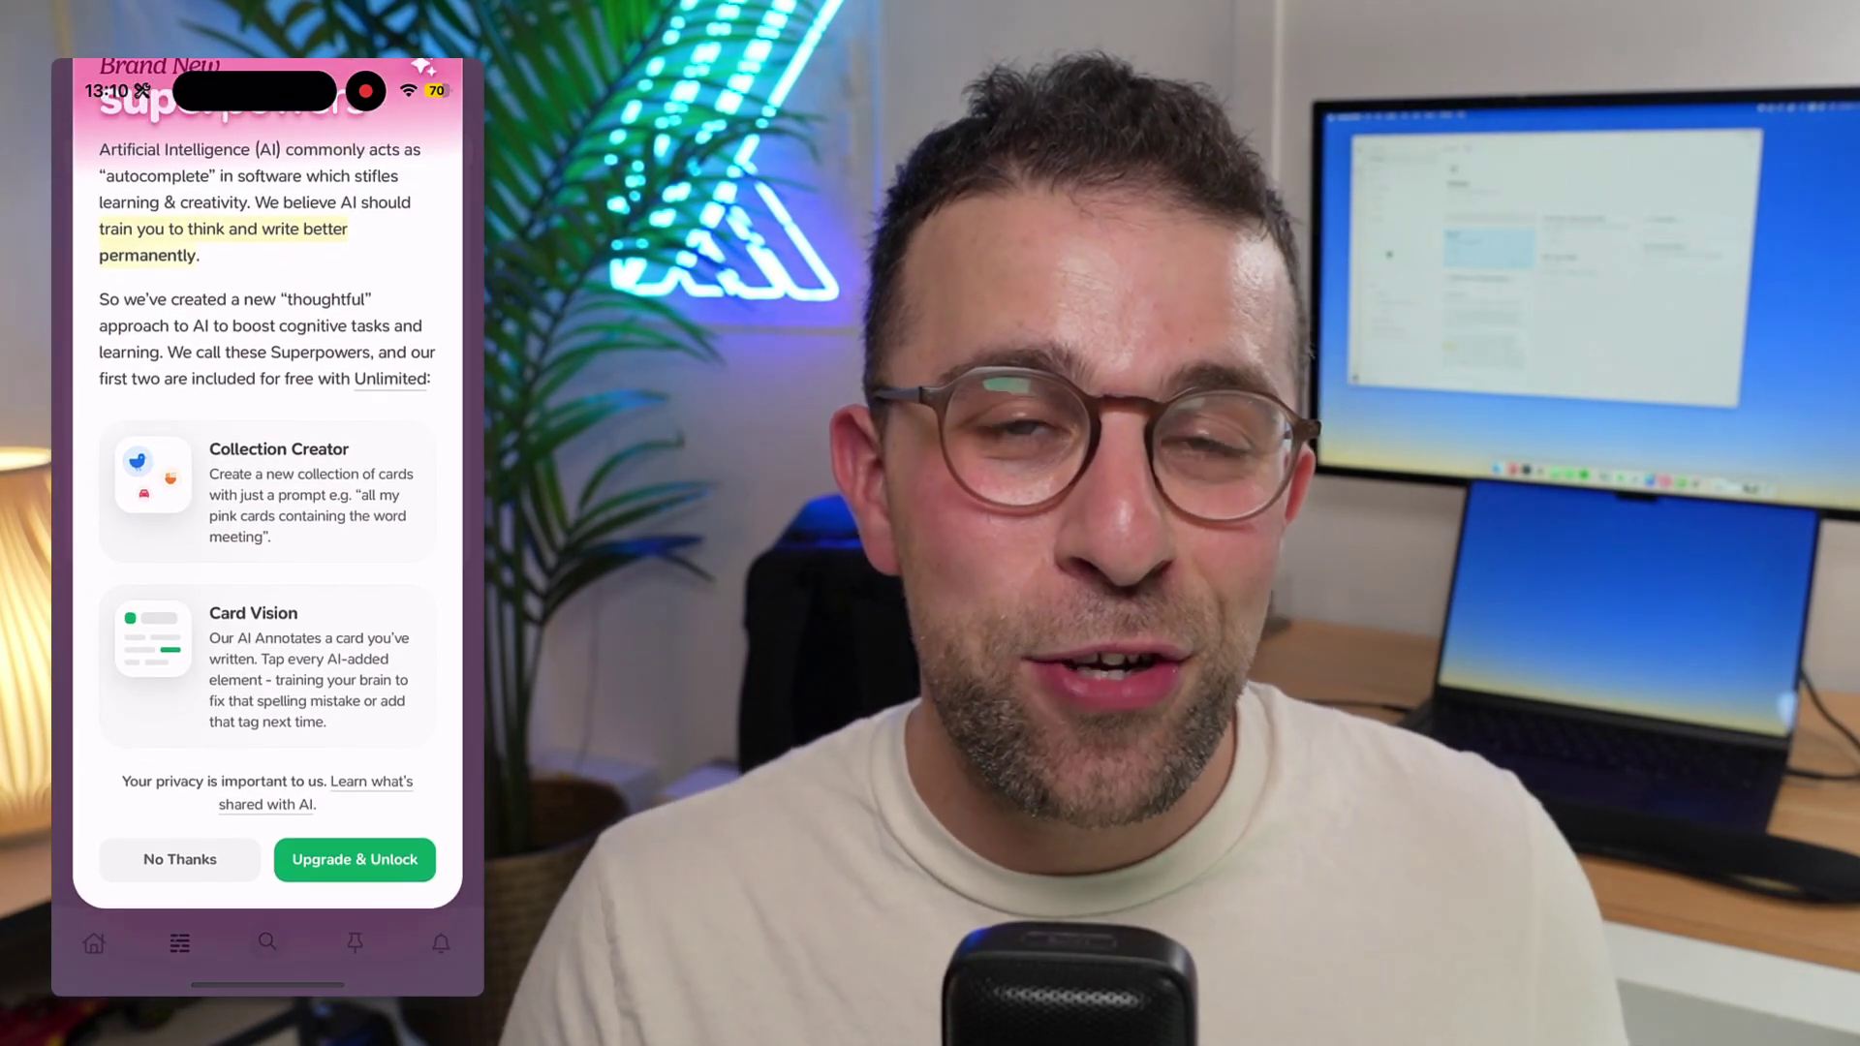
click(177, 859)
click(455, 152)
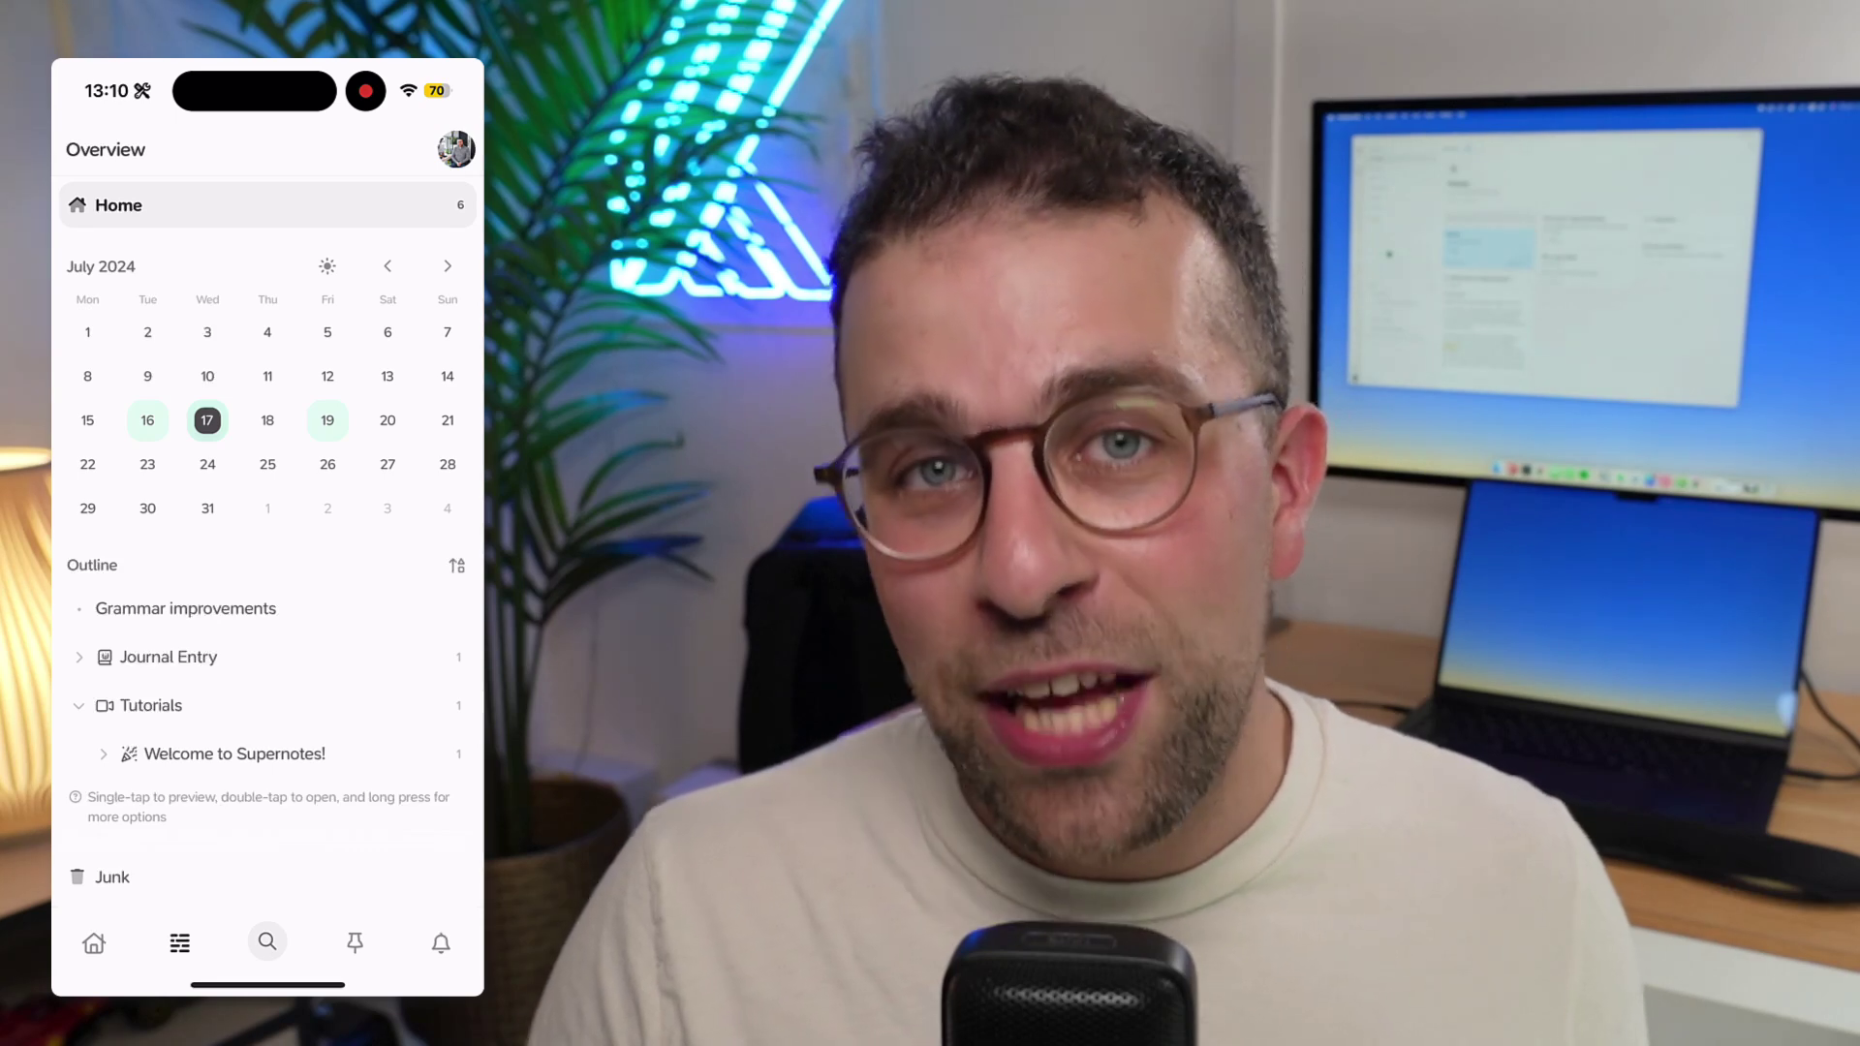
Look through the cards on the mobile Home page, view the Pinned page, and return to Home.
click(94, 943)
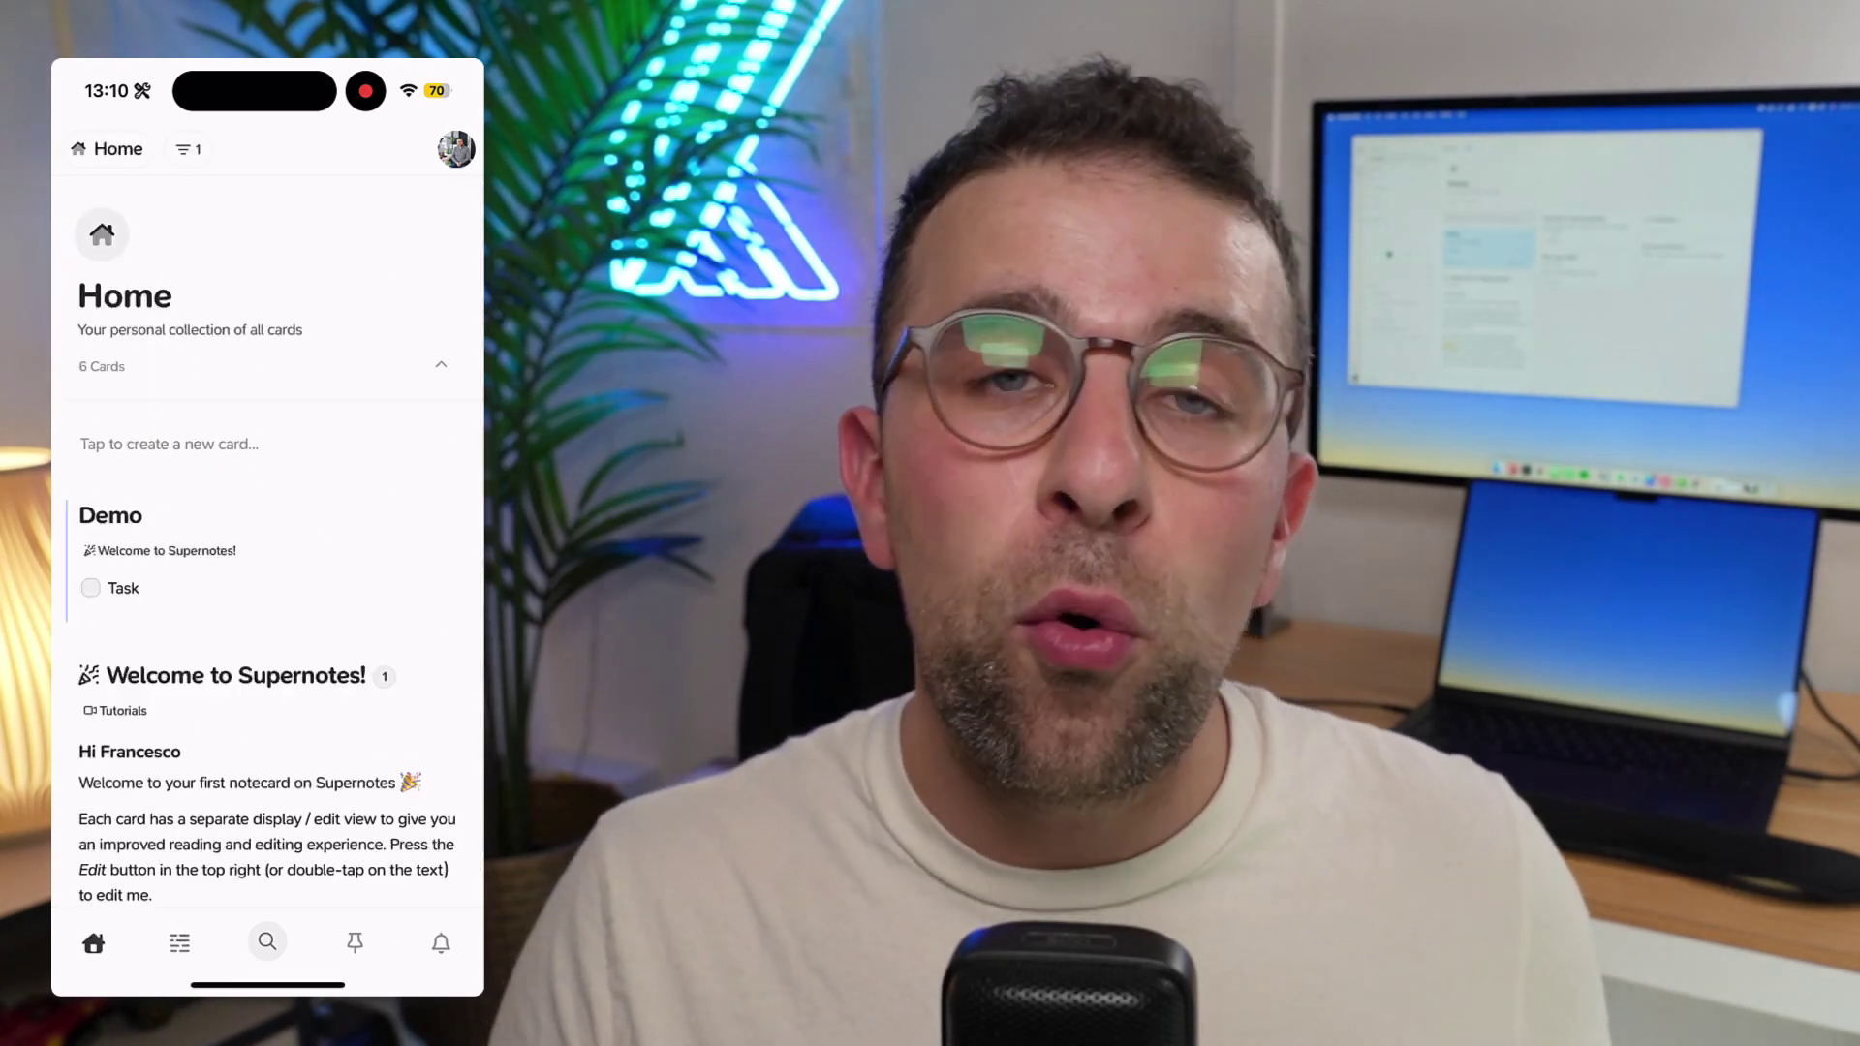
scroll(267, 581, down, 6)
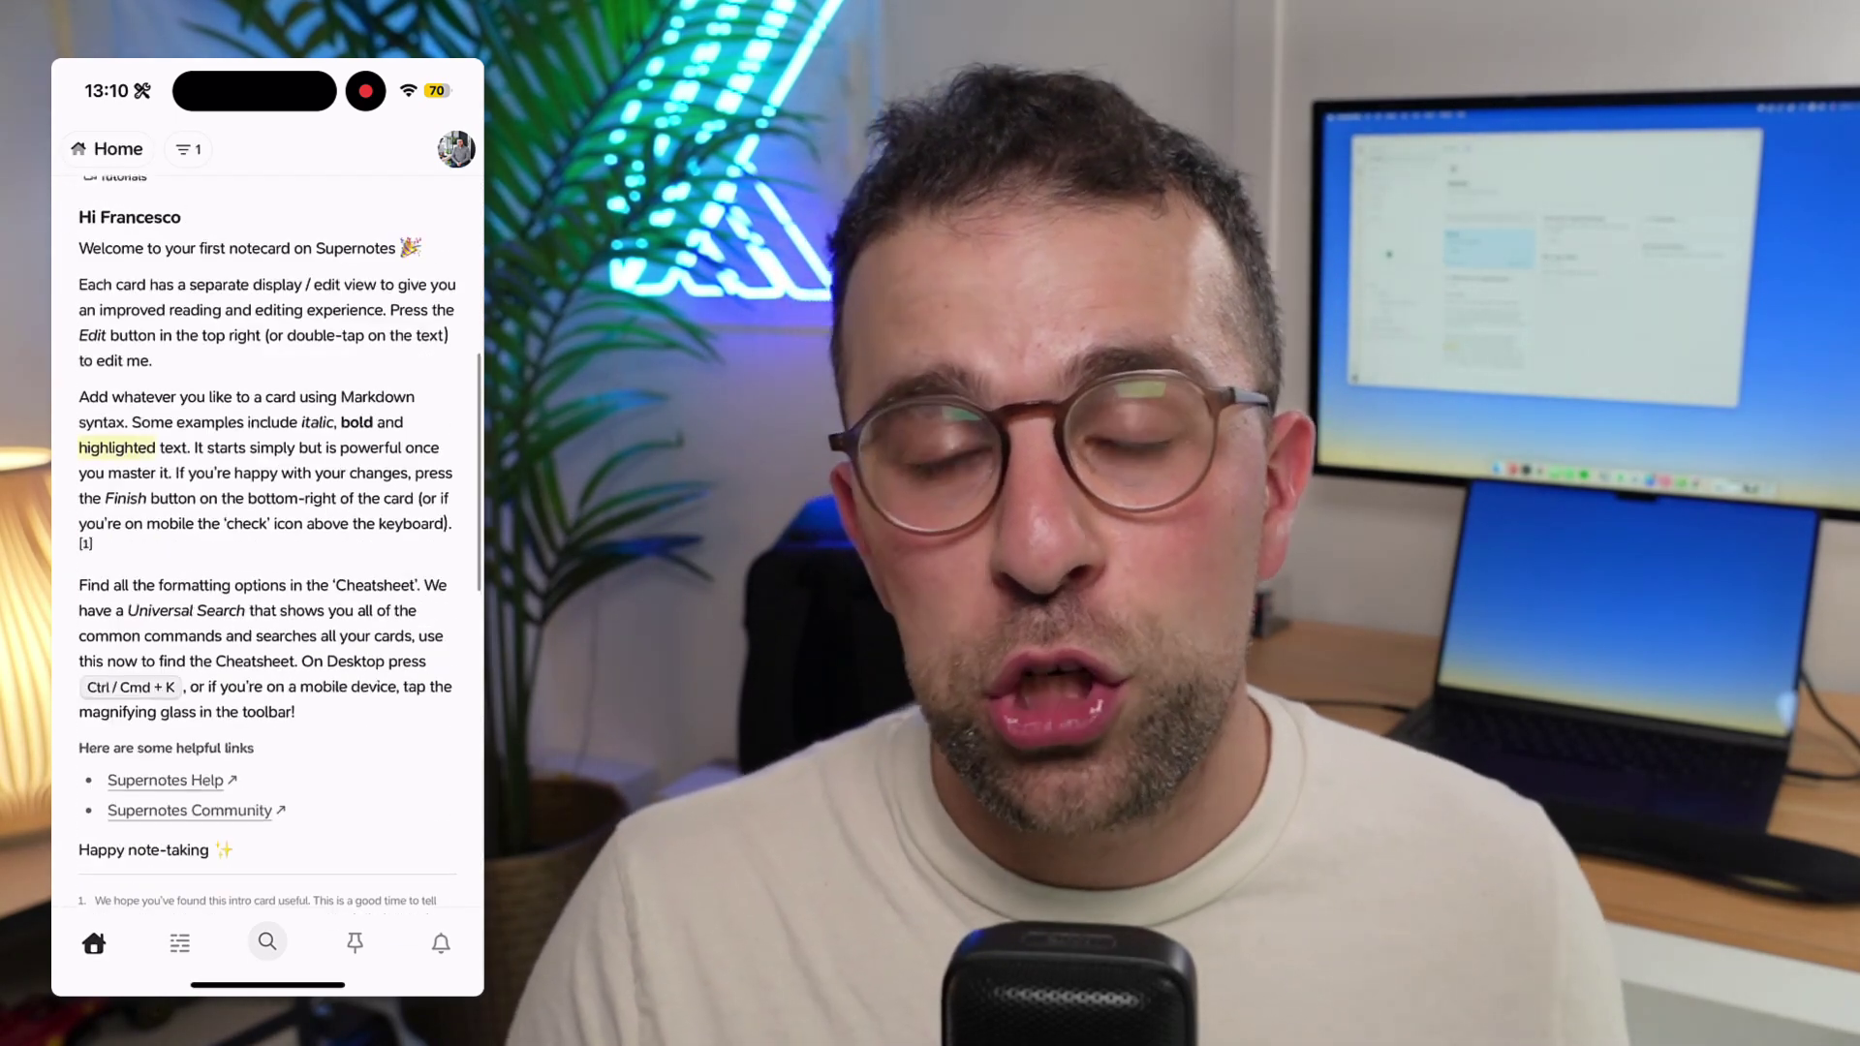
scroll(267, 581, down, 3)
click(355, 943)
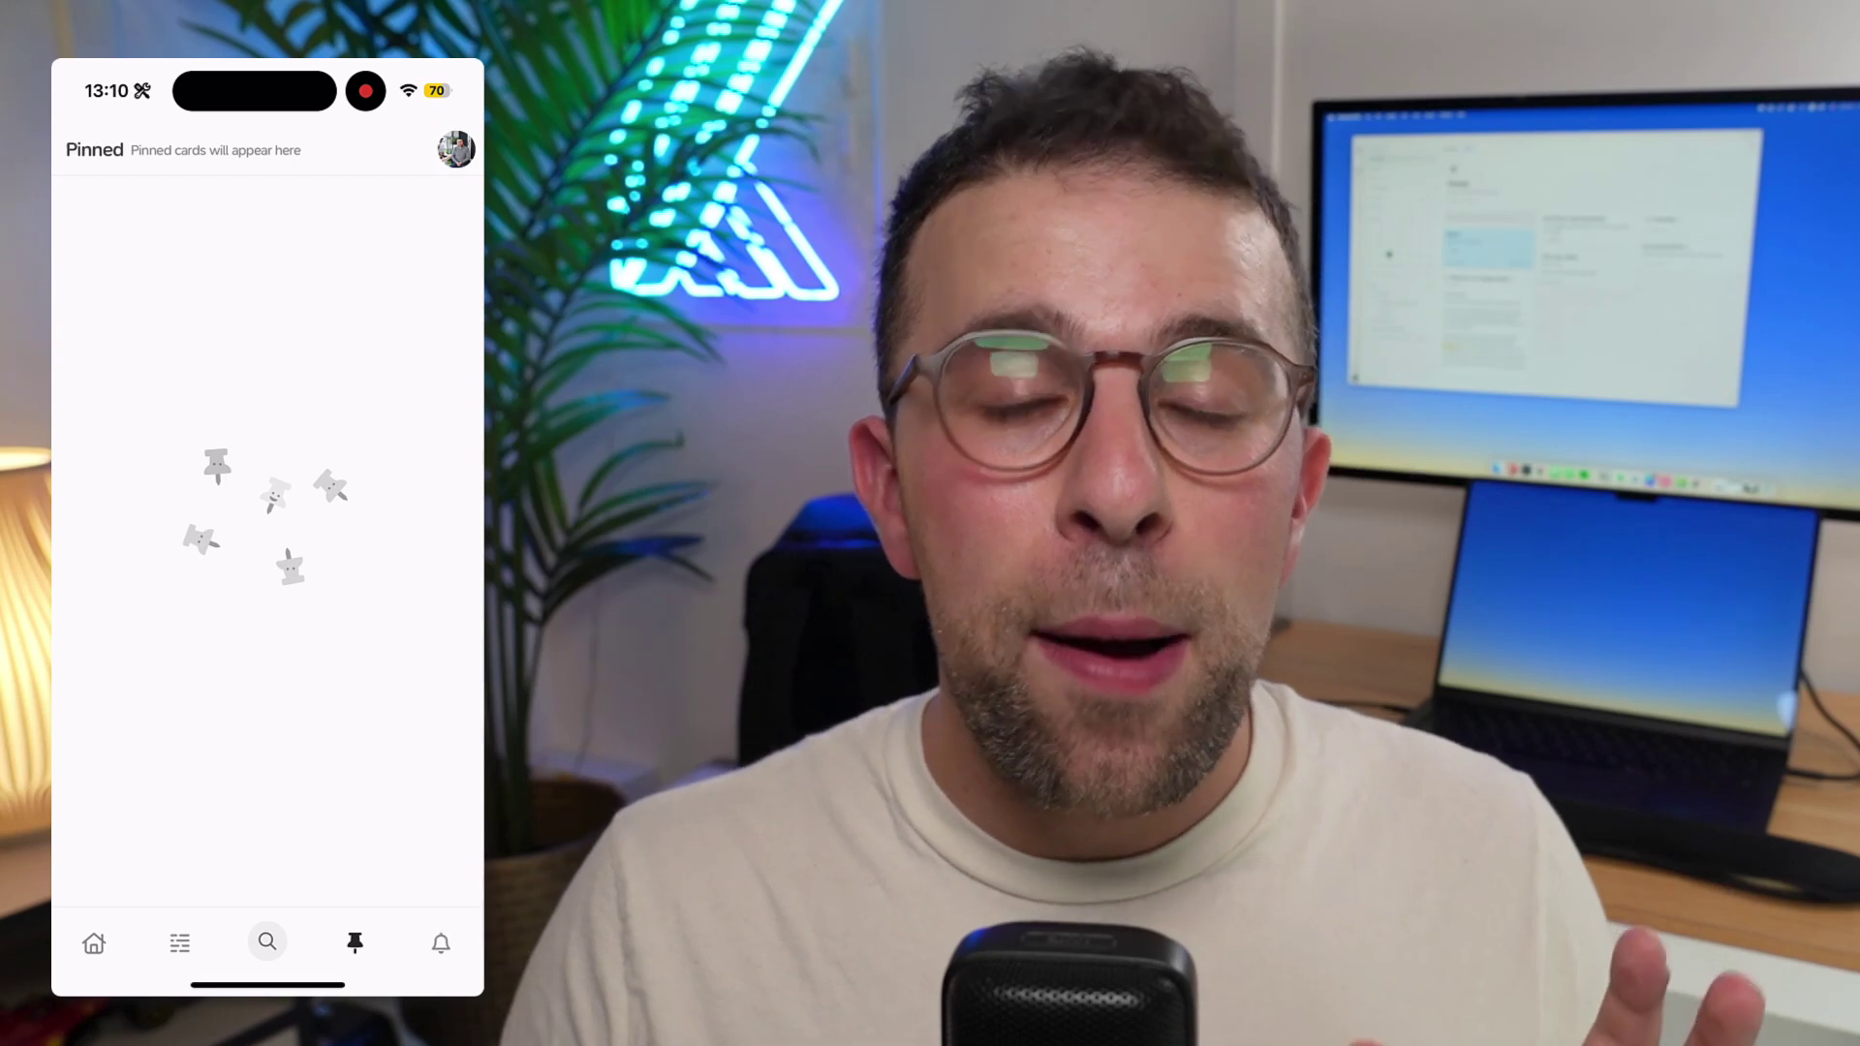
click(94, 943)
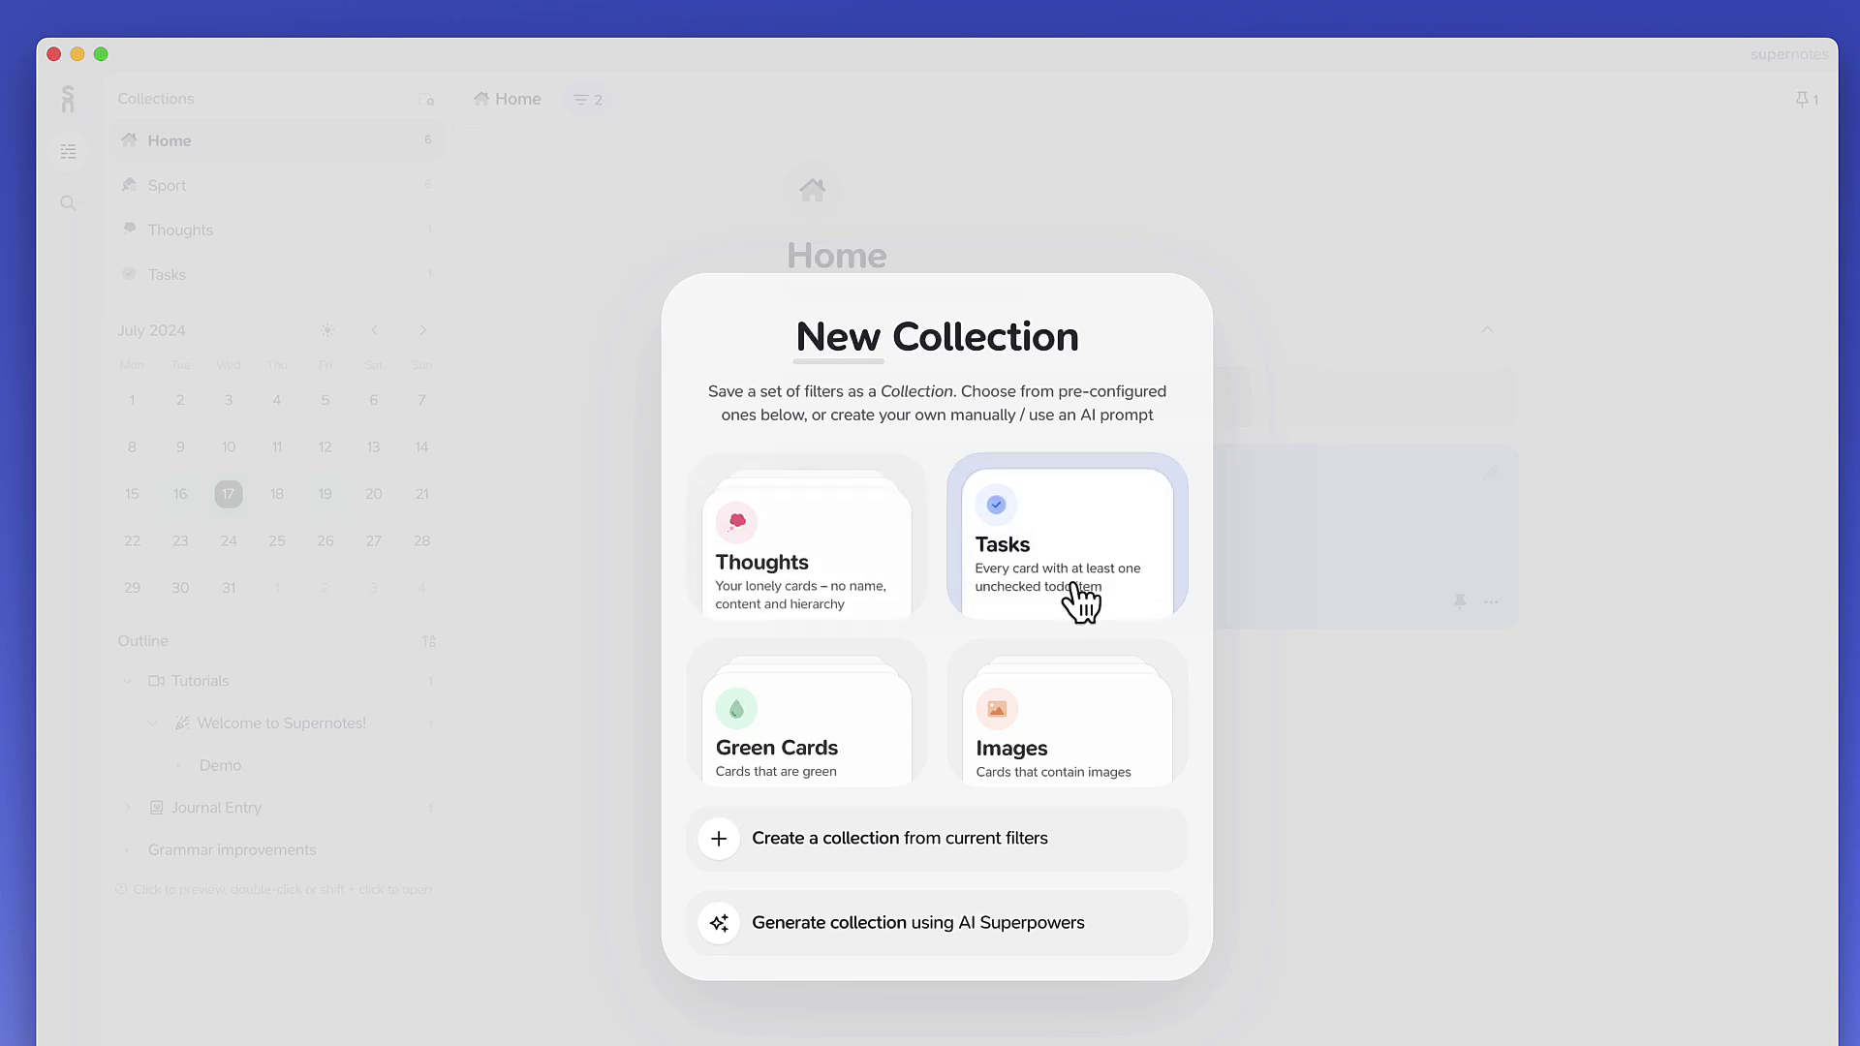
In the desktop app, add the pre-configured Tasks collection and start another collection from the current filters.
click(1066, 552)
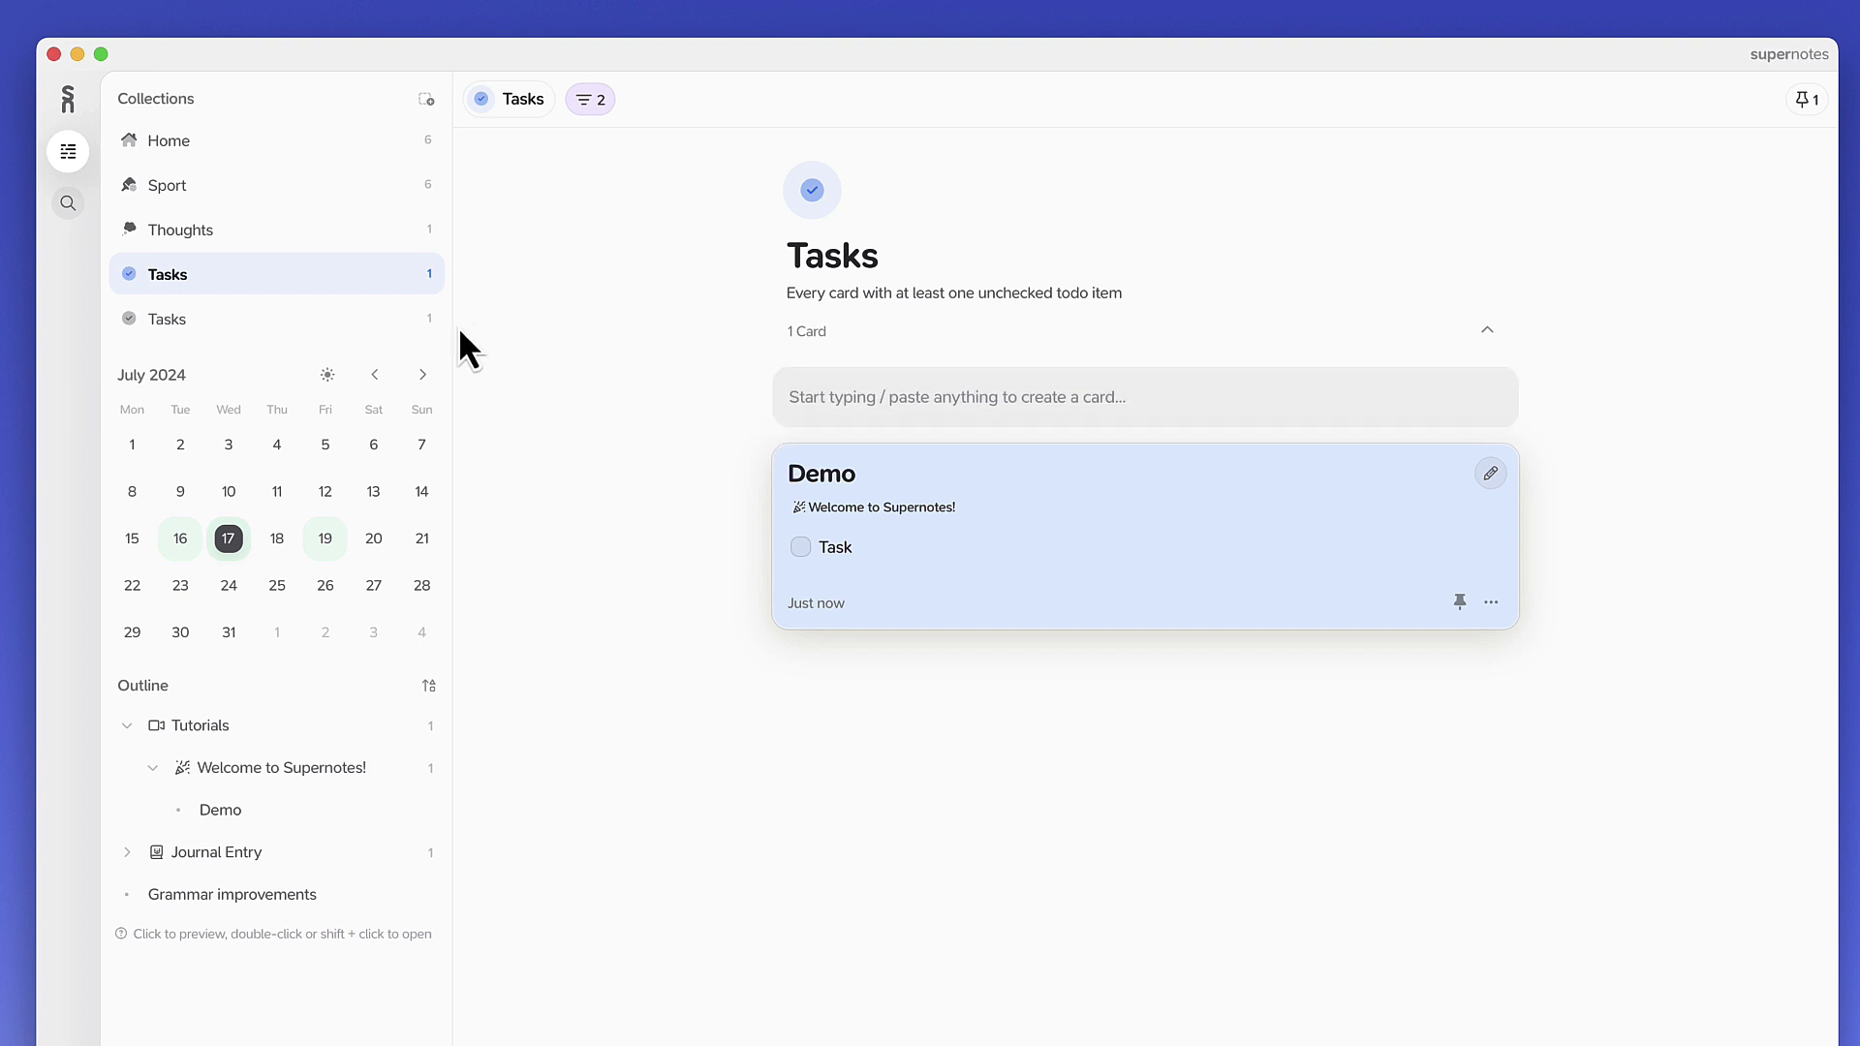
click(425, 100)
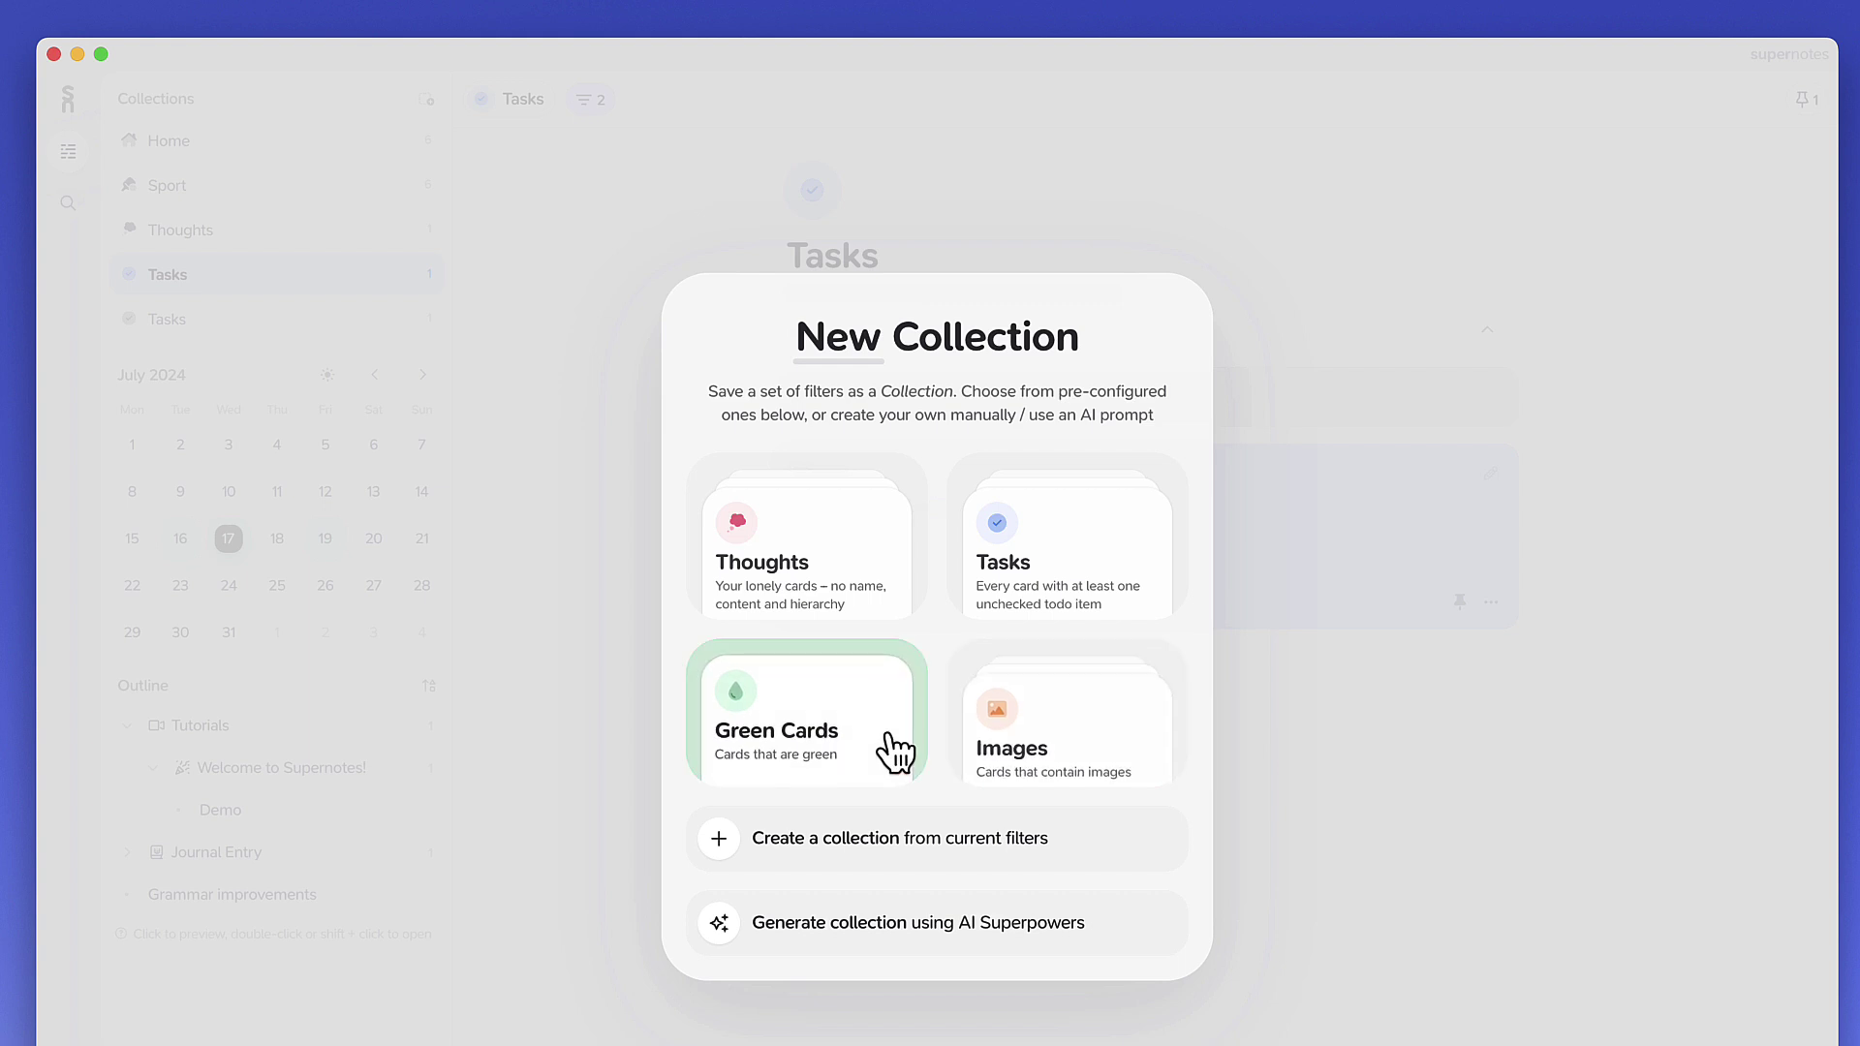
click(933, 849)
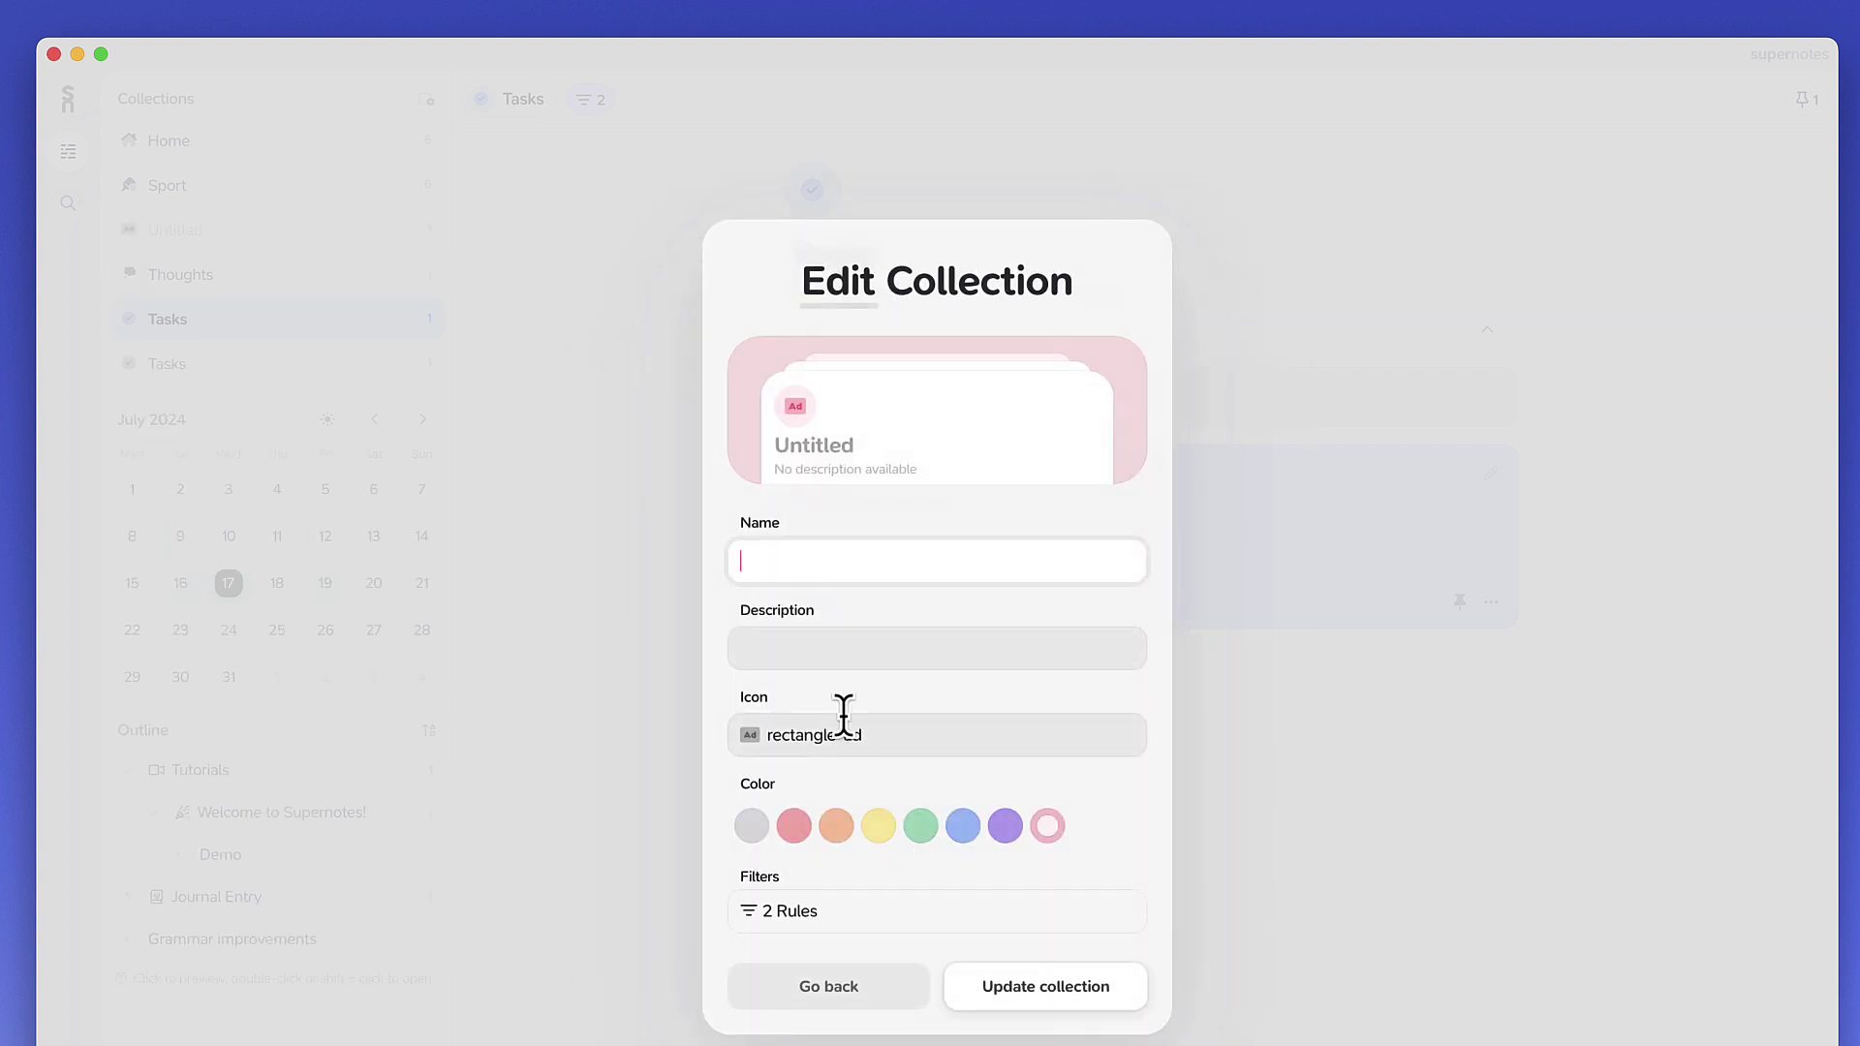